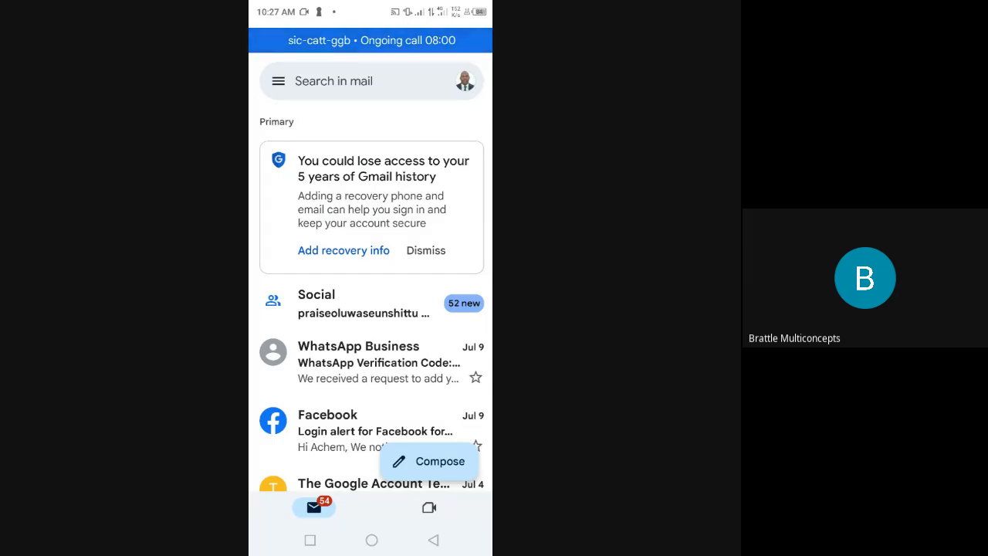
{"action": "left_click", "coordinate": [433, 539]}
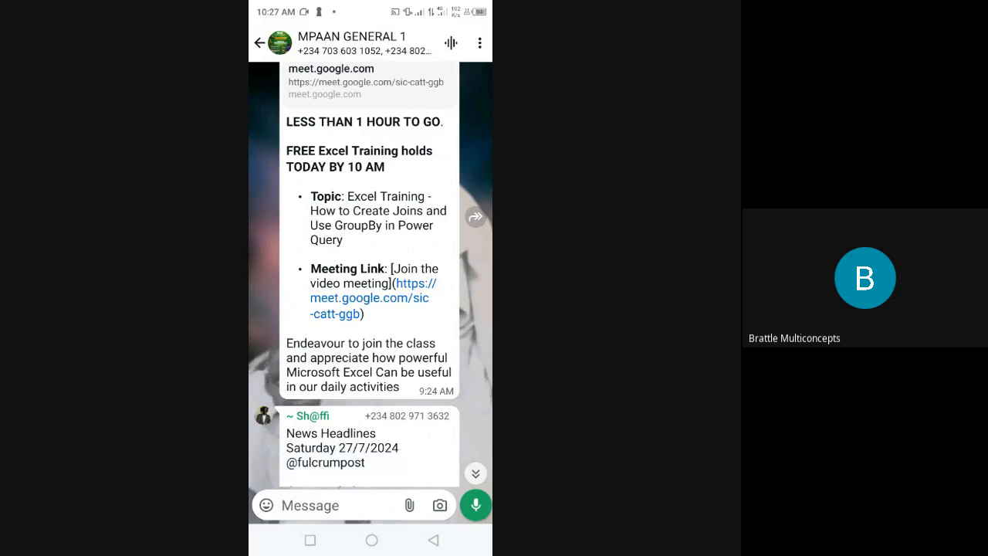
{"action": "left_click", "coordinate": [433, 539]}
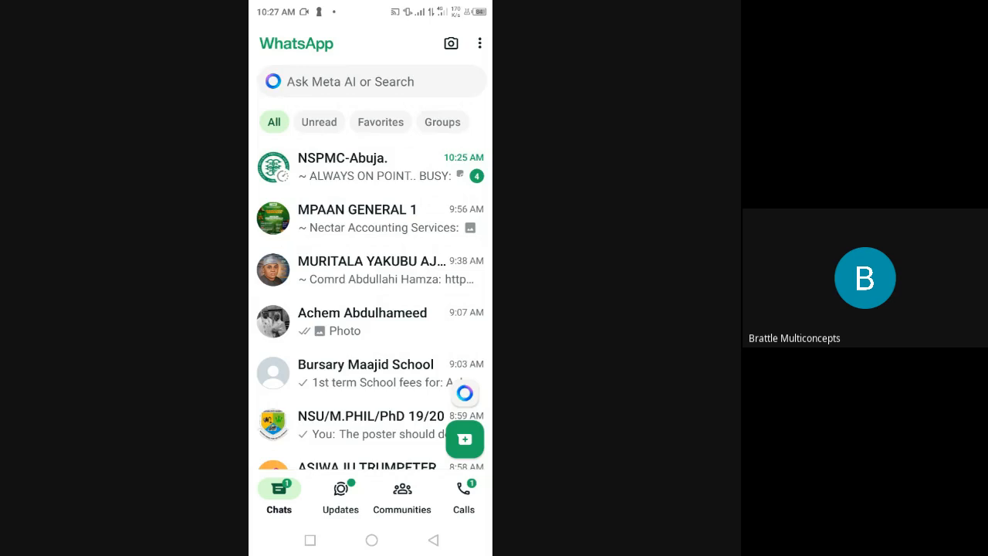
{"action": "scroll", "coordinate": [370, 308], "scroll_direction": "down", "scroll_amount": 1}
{"action": "left_click", "coordinate": [433, 540]}
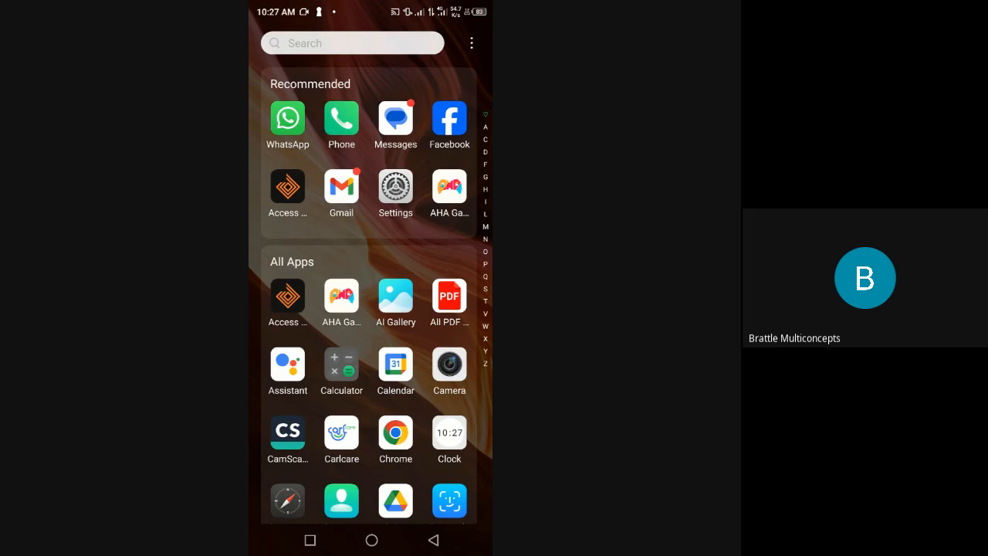
{"action": "left_click", "coordinate": [395, 118]}
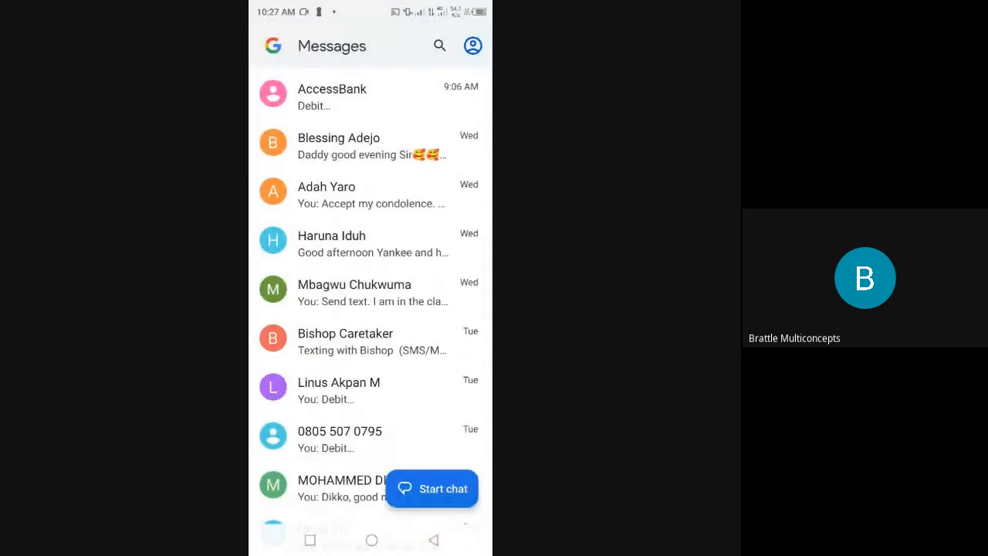
{"action": "left_click", "coordinate": [433, 541]}
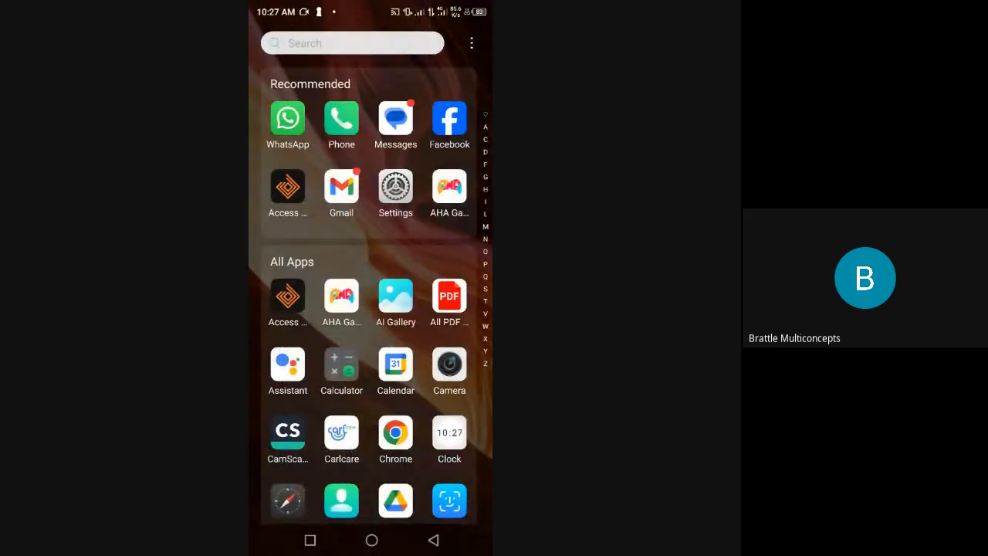
Switch to Gmail and dismiss the account recovery info suggestion in the Primary inbox
{"action": "left_click", "coordinate": [341, 186]}
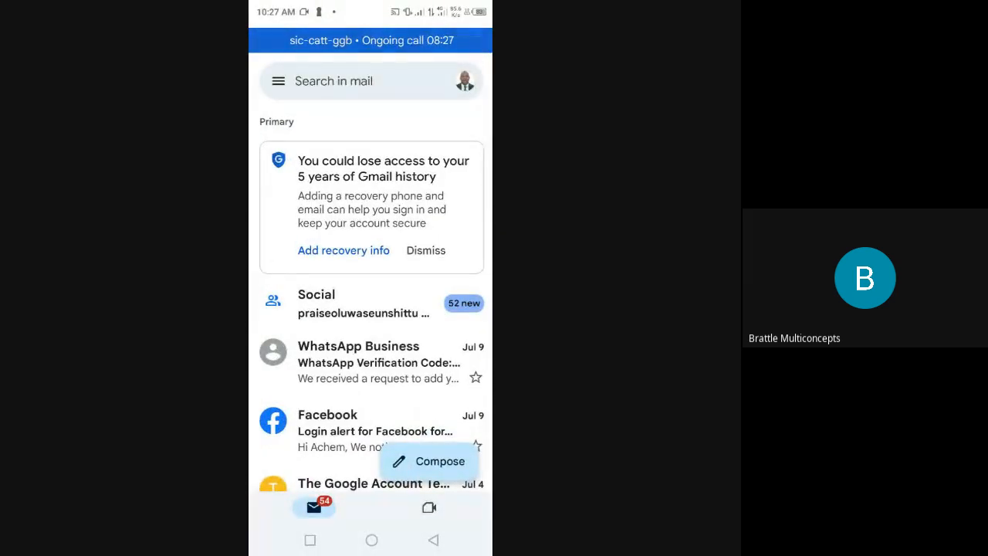
{"action": "scroll", "coordinate": [370, 308], "scroll_direction": "down", "scroll_amount": 3}
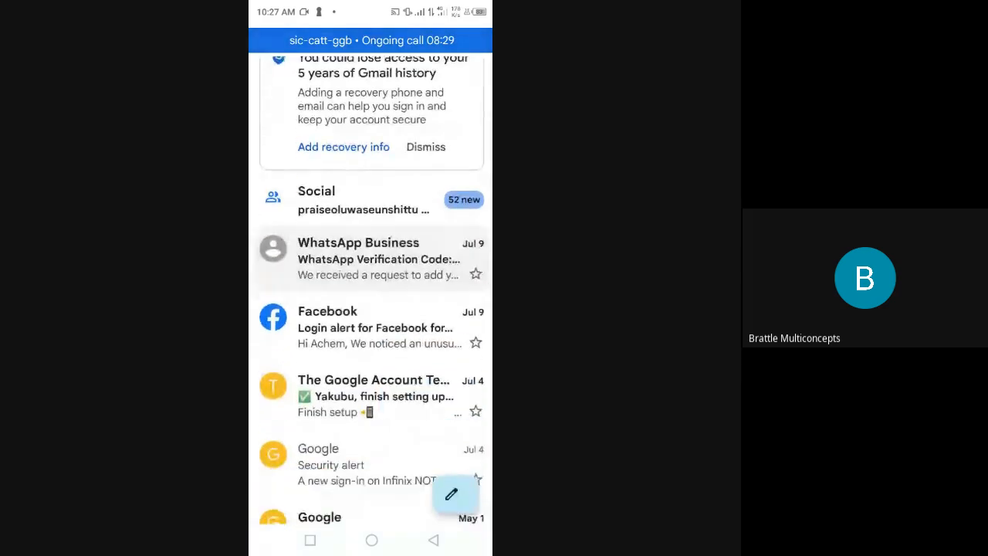
{"action": "scroll", "coordinate": [371, 309], "scroll_direction": "down", "scroll_amount": 10}
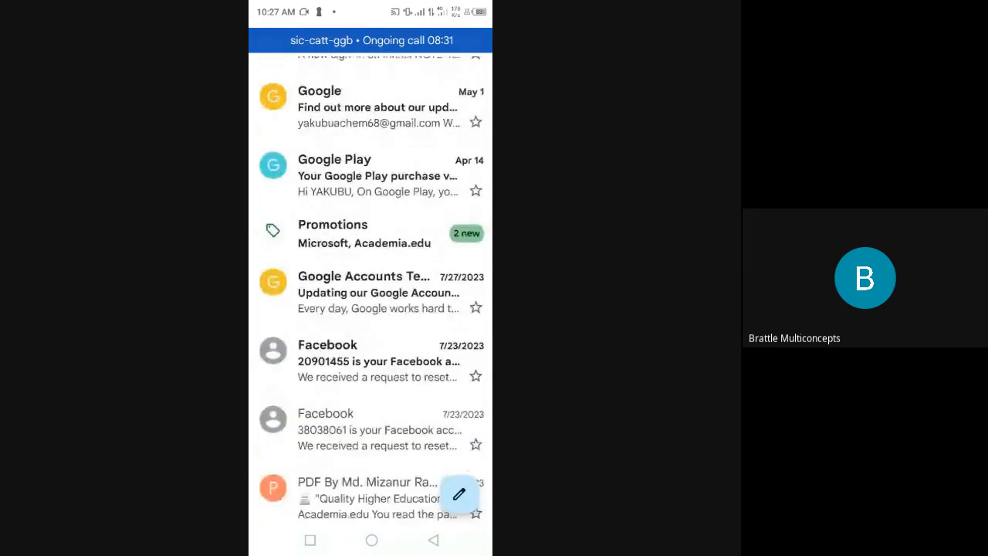
{"action": "scroll", "coordinate": [370, 308], "scroll_direction": "up", "scroll_amount": 10}
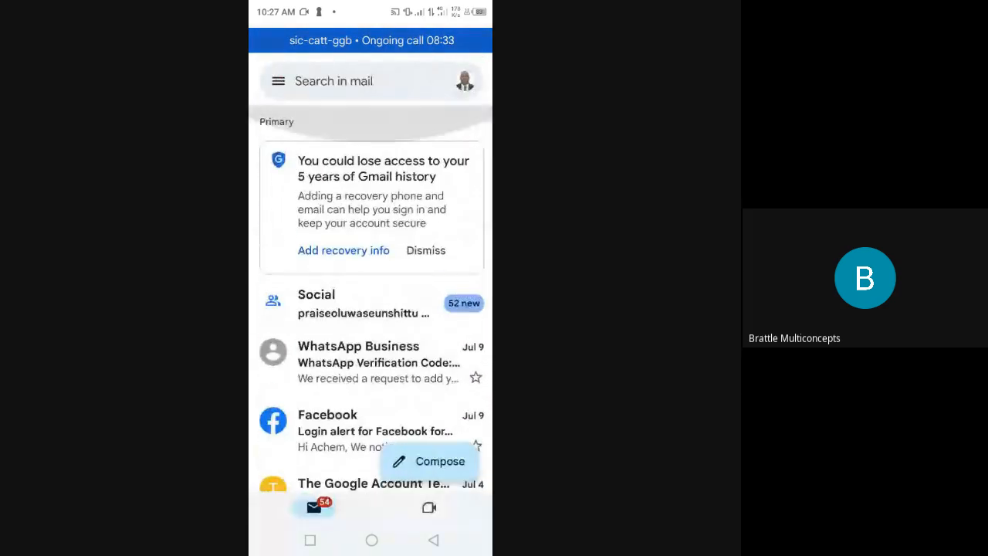
{"action": "left_click", "coordinate": [426, 250]}
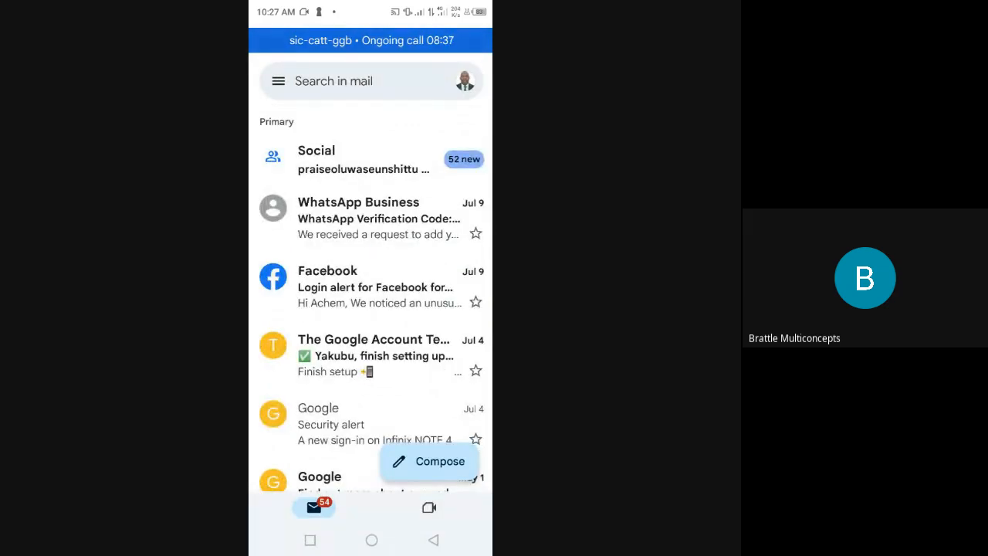
Return to the ongoing meeting call through Gmail
{"action": "left_click", "coordinate": [371, 540]}
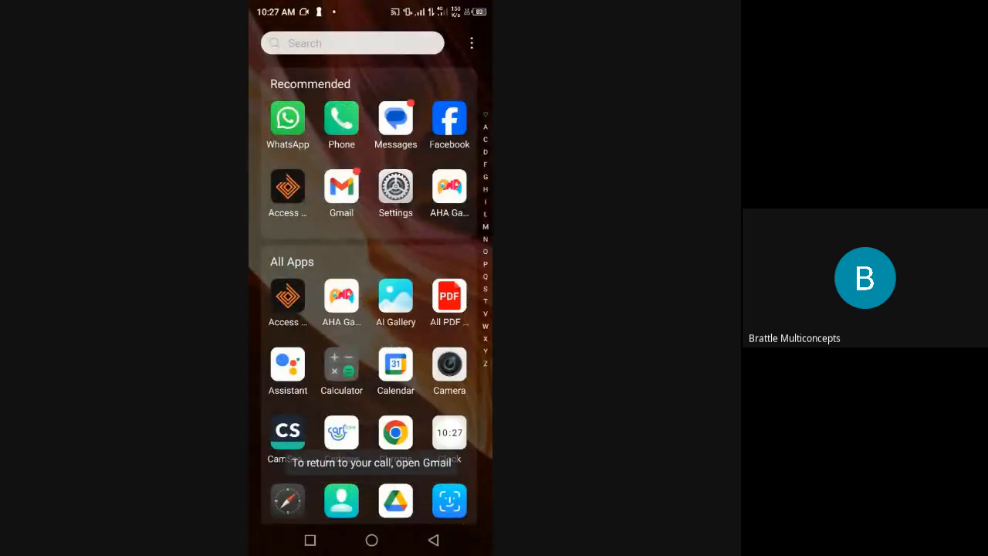
{"action": "left_click", "coordinate": [341, 186]}
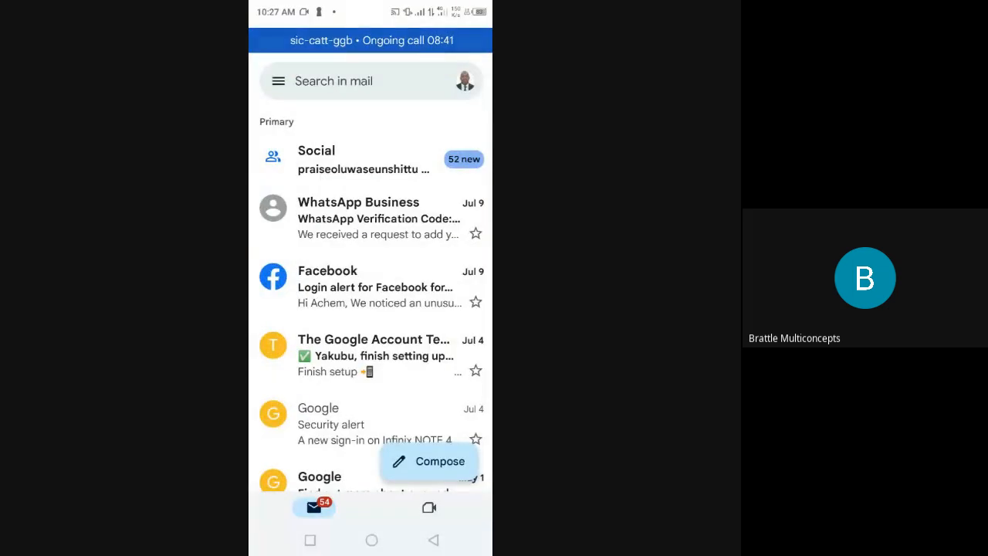
{"action": "left_click", "coordinate": [372, 43]}
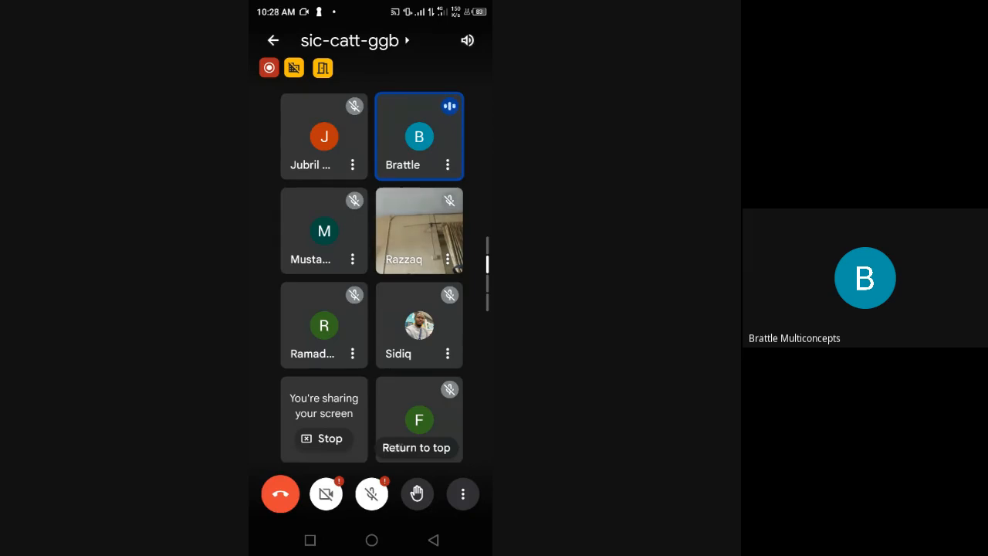
Look through the meeting's participant tiles and try to pin the second participant on the last page
{"action": "scroll", "coordinate": [371, 278], "scroll_direction": "down", "scroll_amount": 5}
{"action": "scroll", "coordinate": [371, 278], "scroll_direction": "up", "scroll_amount": 1}
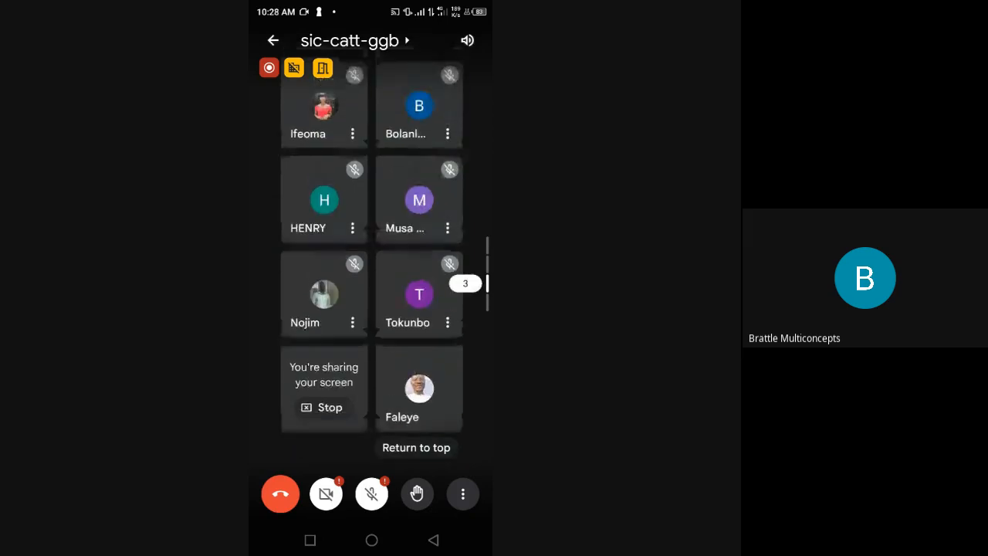
{"action": "scroll", "coordinate": [371, 278], "scroll_direction": "down", "scroll_amount": 5}
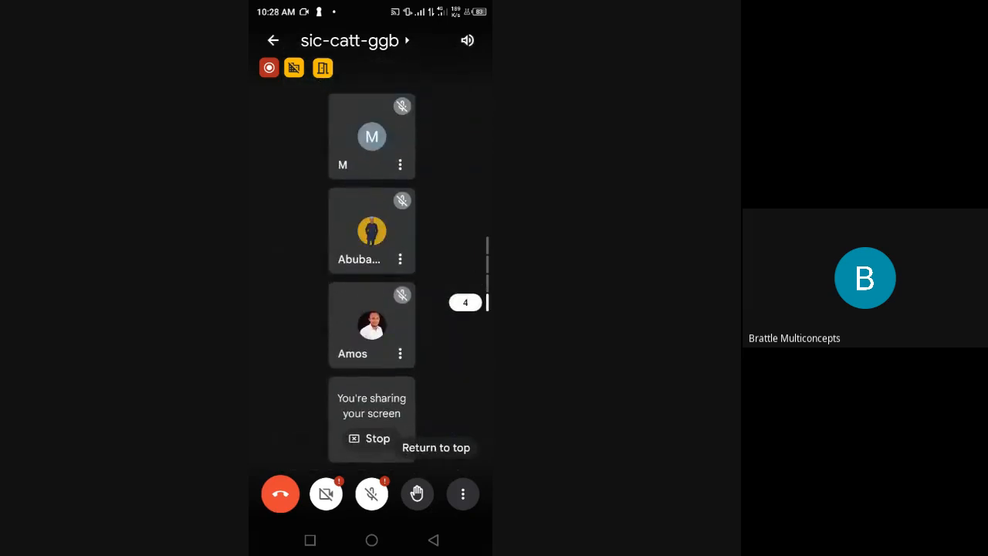
{"action": "left_click", "coordinate": [400, 259]}
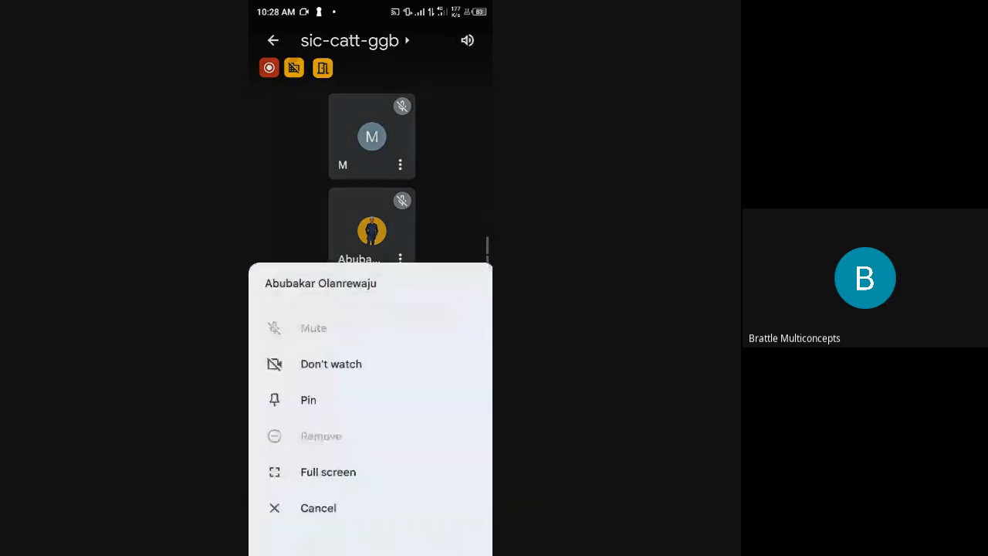
{"action": "left_click", "coordinate": [309, 399]}
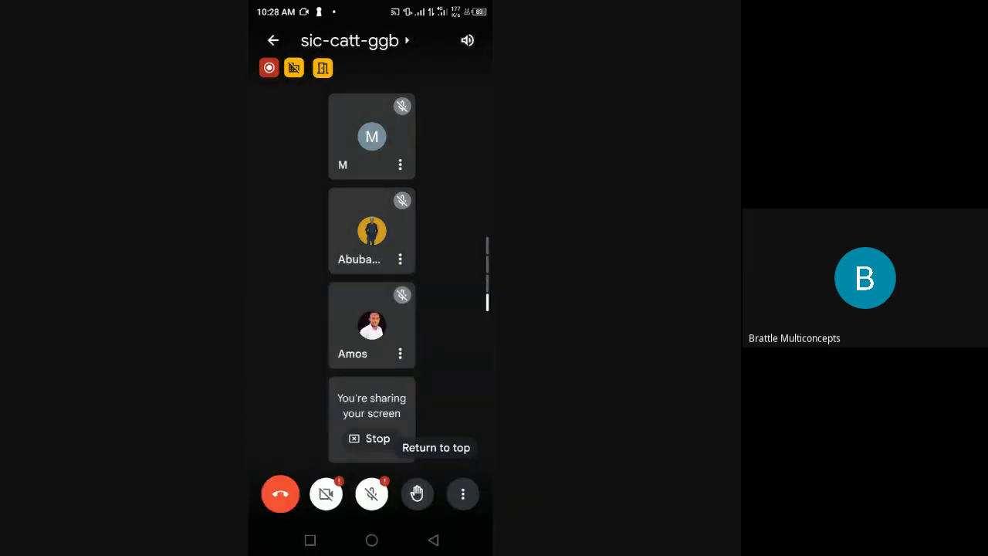
{"action": "scroll", "coordinate": [371, 278], "scroll_direction": "up", "scroll_amount": 5}
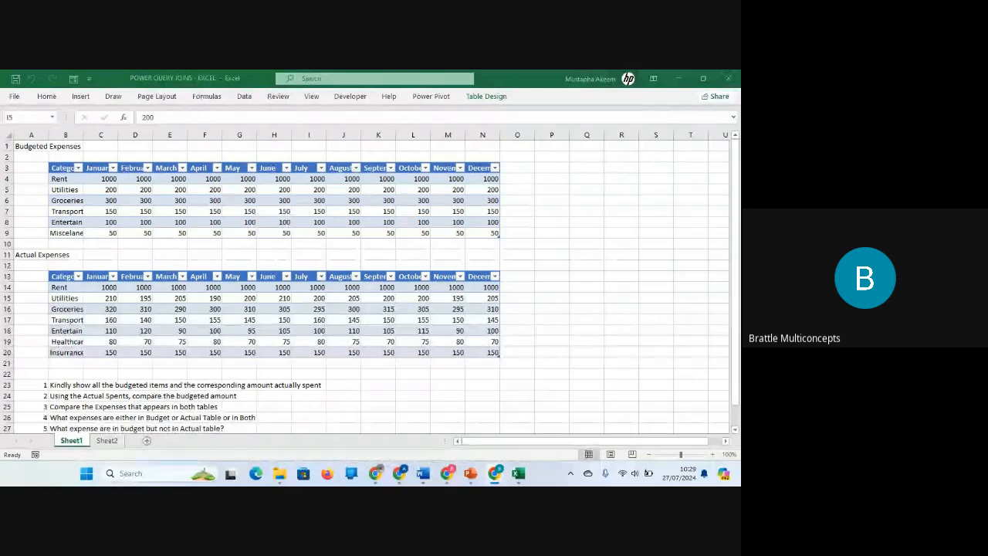
Widen column B on Sheet1 so the expense category names fit in full
{"action": "left_click", "coordinate": [178, 203]}
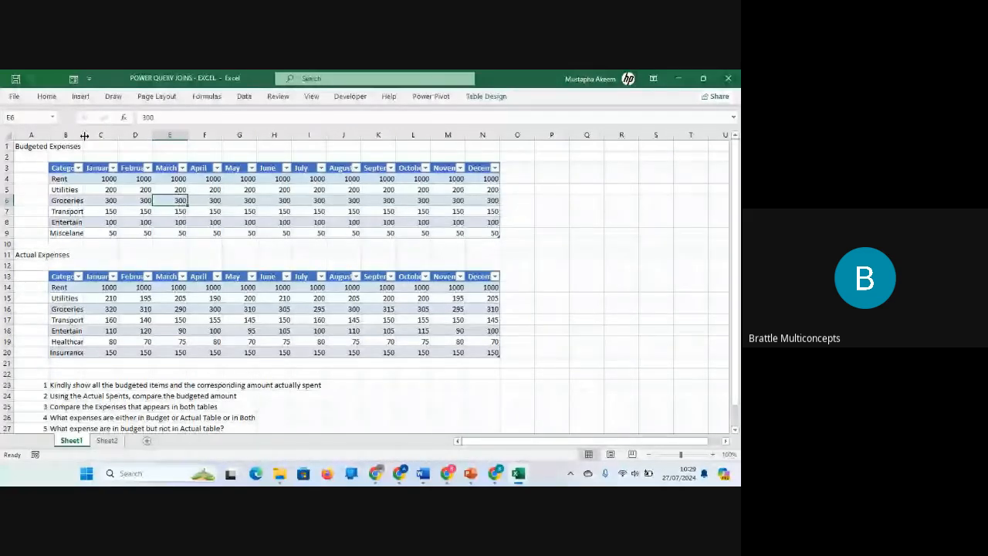
{"action": "left_click_drag", "start_coordinate": [84, 135], "coordinate": [114, 138]}
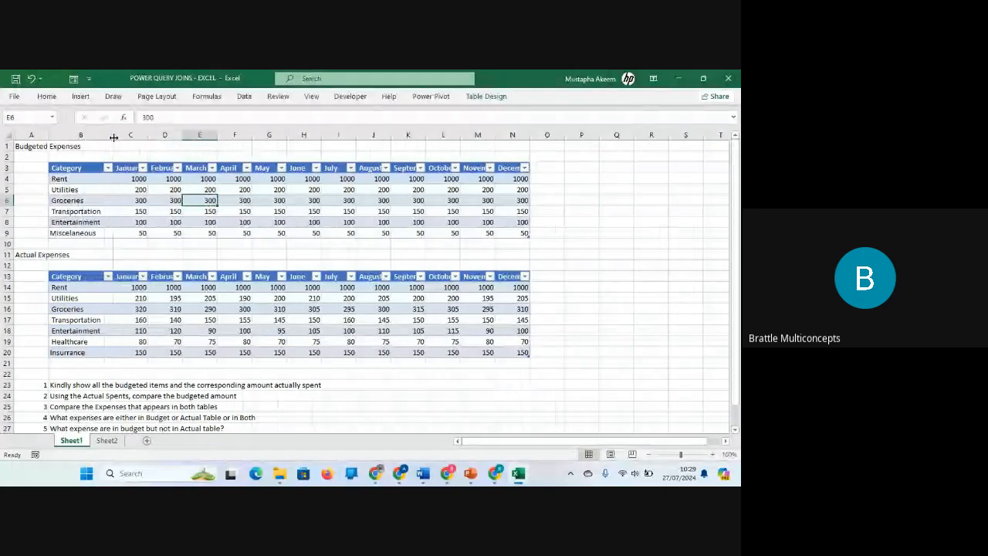
{"action": "left_click", "coordinate": [163, 188]}
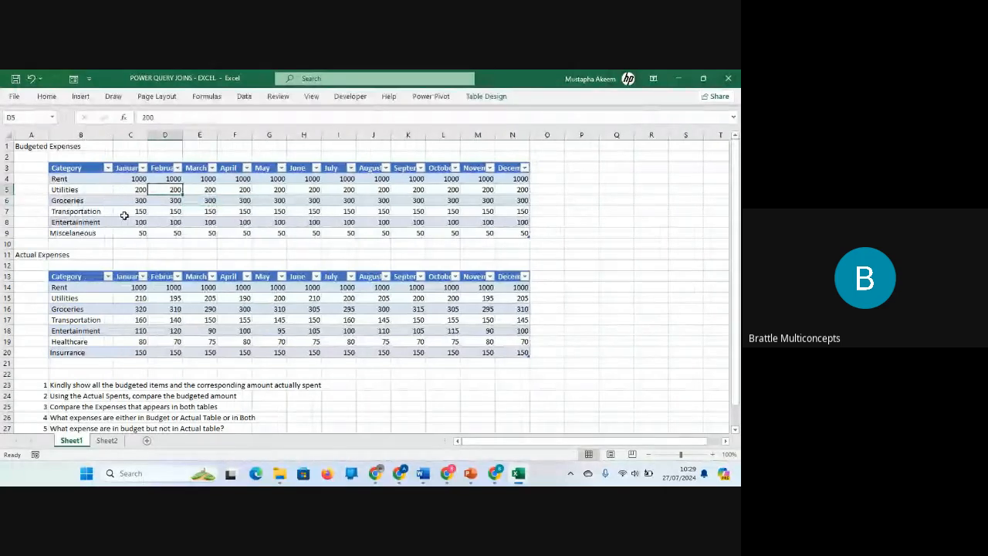
Examine the categories and monthly amounts in the Budgeted Expenses and Actual Expenses tables
{"action": "left_click", "coordinate": [96, 299]}
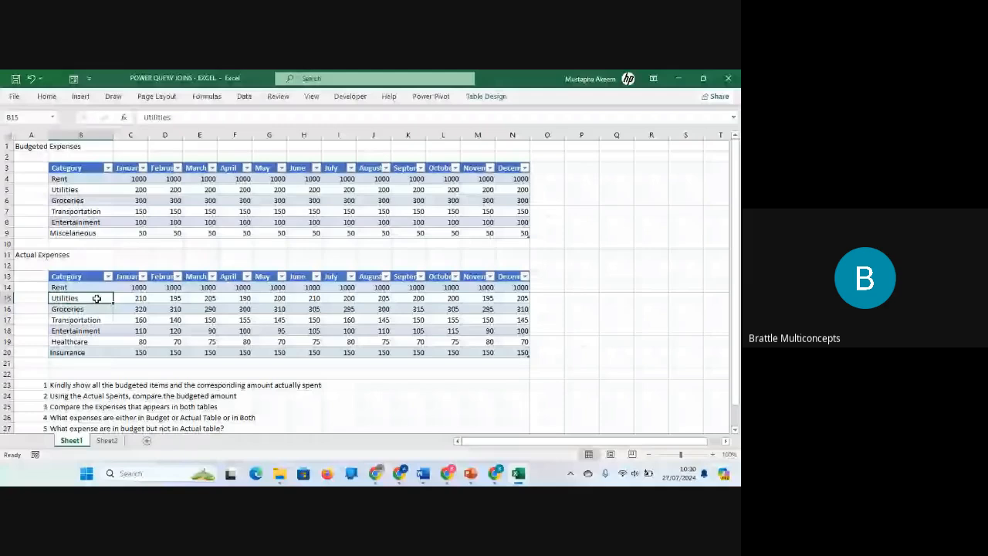
{"action": "left_click", "coordinate": [175, 309]}
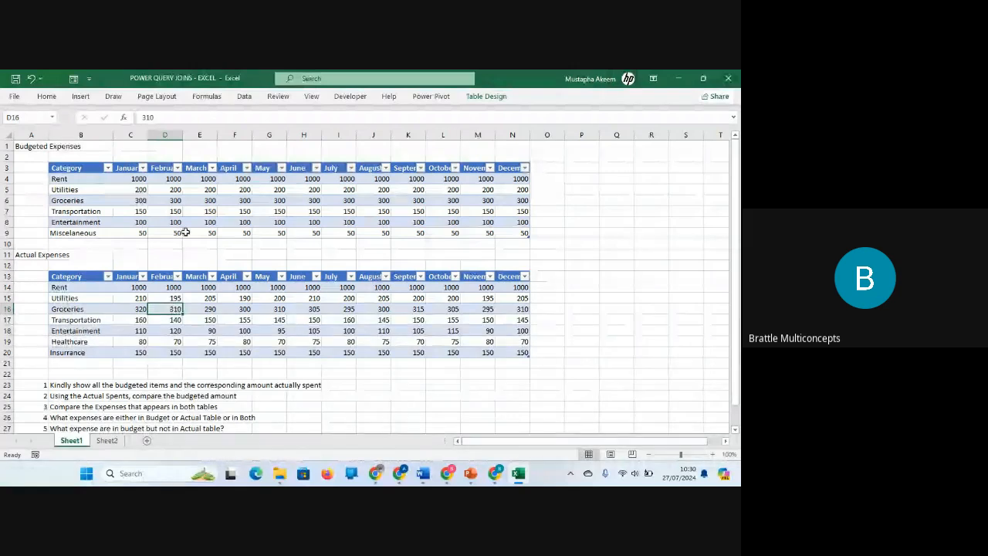
{"action": "left_click", "coordinate": [220, 212]}
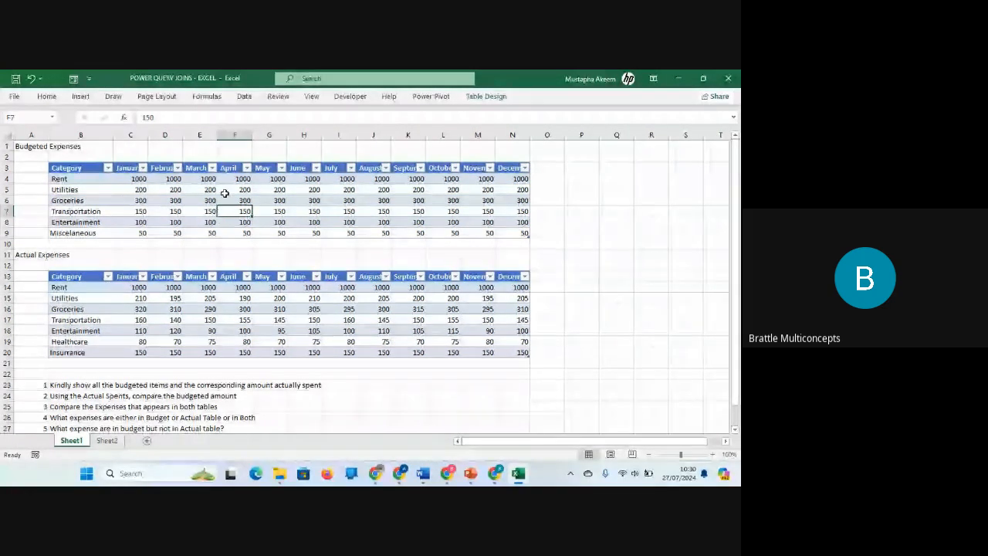
{"action": "left_click", "coordinate": [280, 199]}
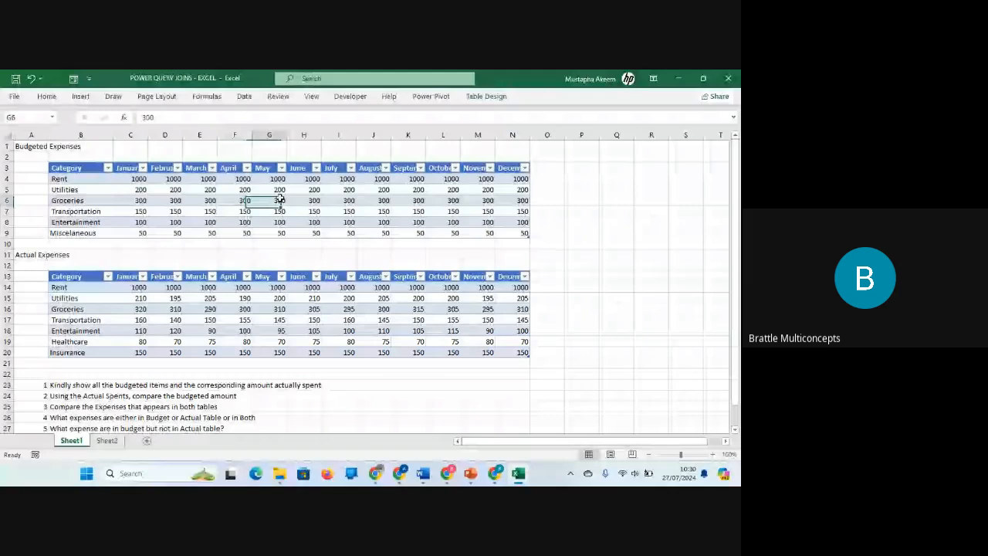
{"action": "left_click", "coordinate": [245, 97]}
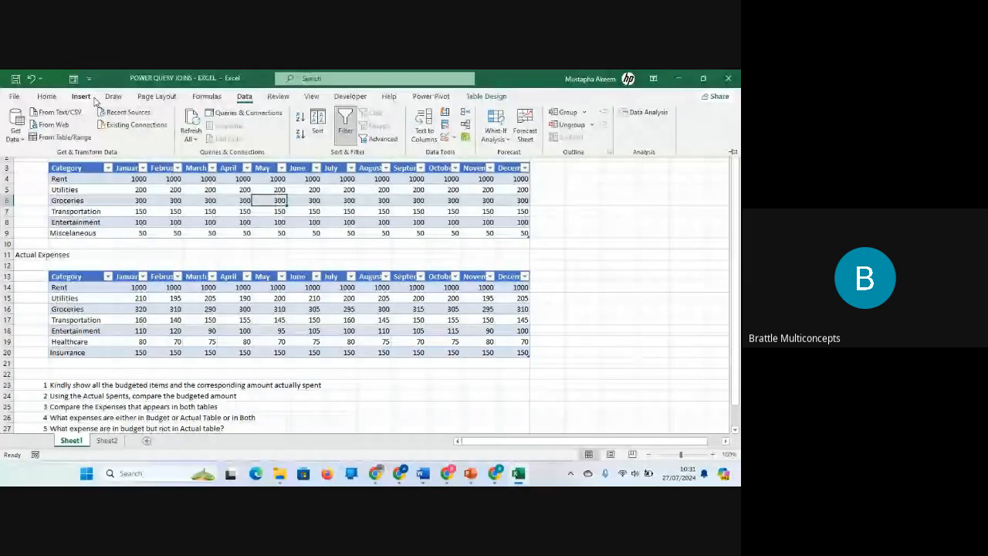
{"action": "left_click", "coordinate": [585, 254]}
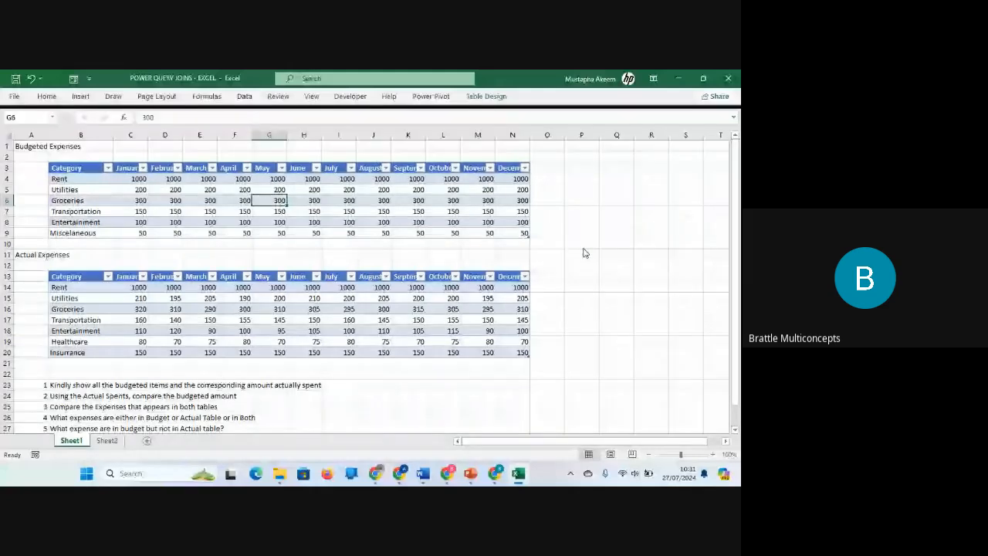
{"action": "left_click", "coordinate": [583, 247]}
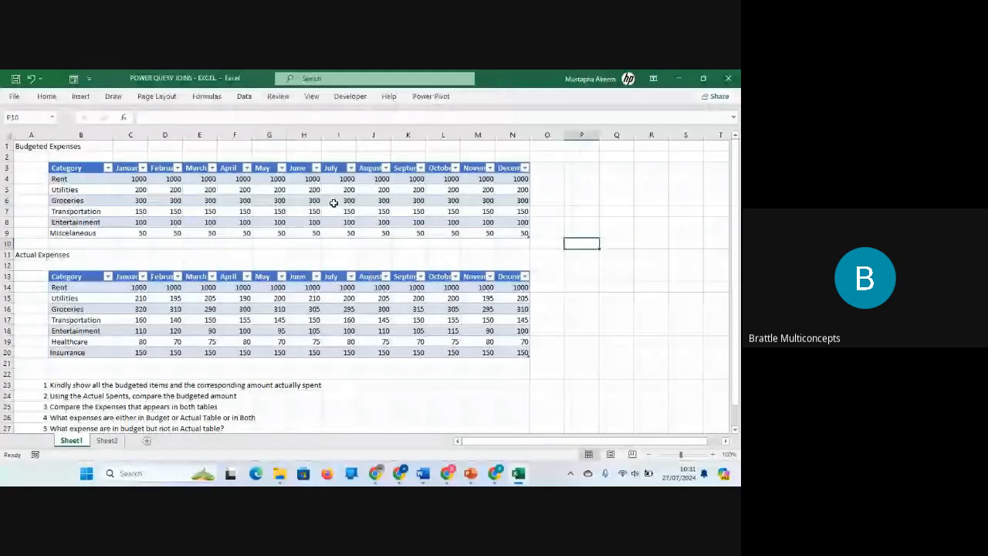
Examine the Get Data import sources, including files, databases, Azure, online services, other sources and combined queries
{"action": "left_click", "coordinate": [244, 97]}
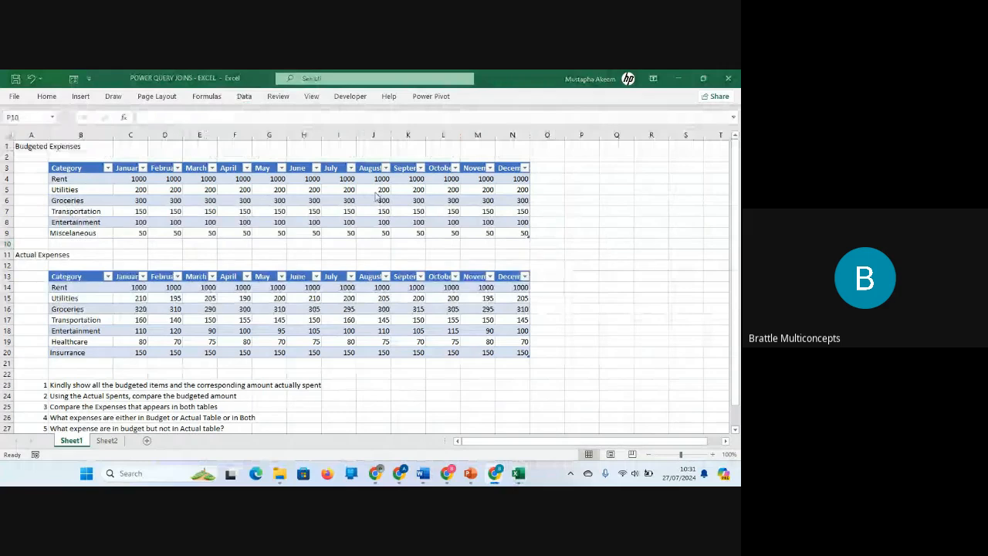
{"action": "left_click", "coordinate": [244, 97]}
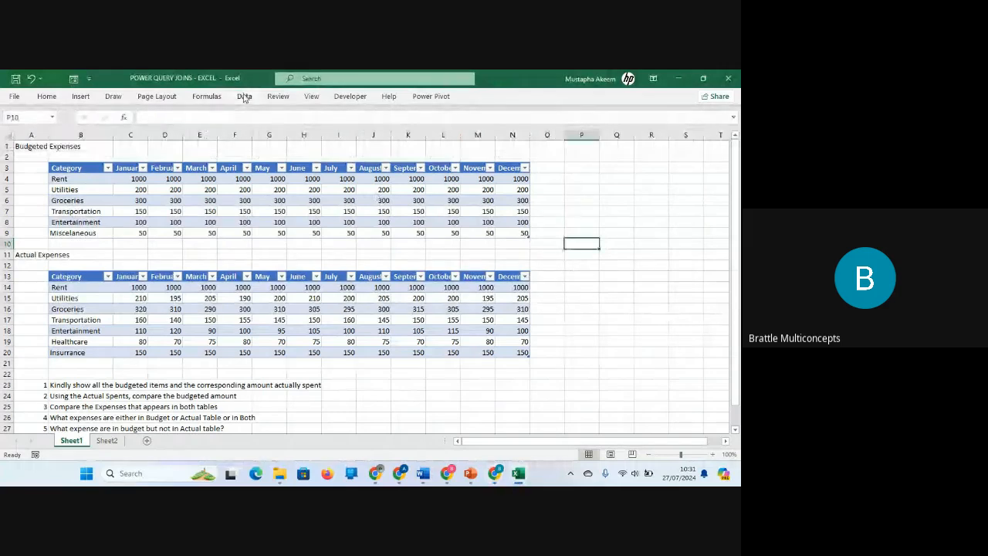
{"action": "left_click", "coordinate": [244, 97]}
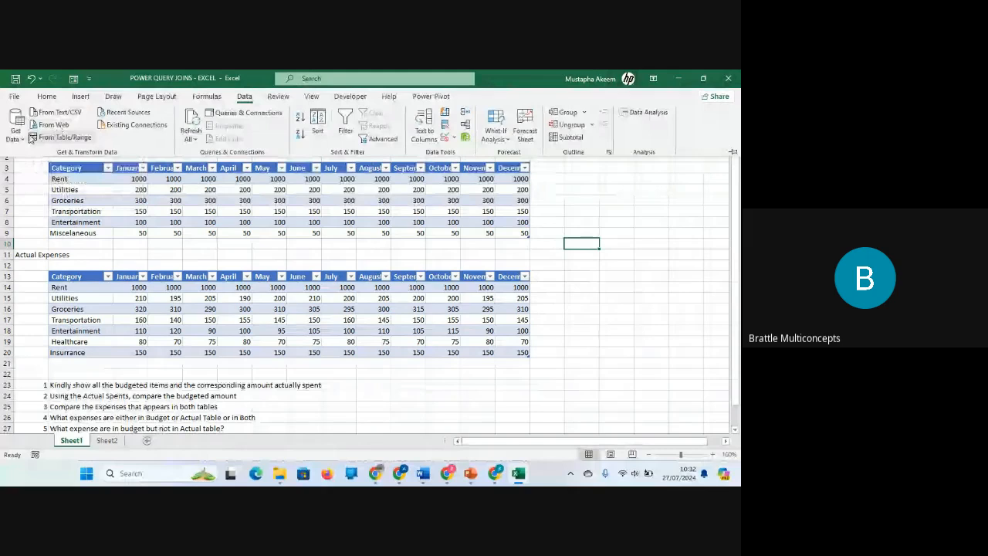
{"action": "left_click", "coordinate": [22, 135]}
{"action": "mouse_move", "coordinate": [35, 160]}
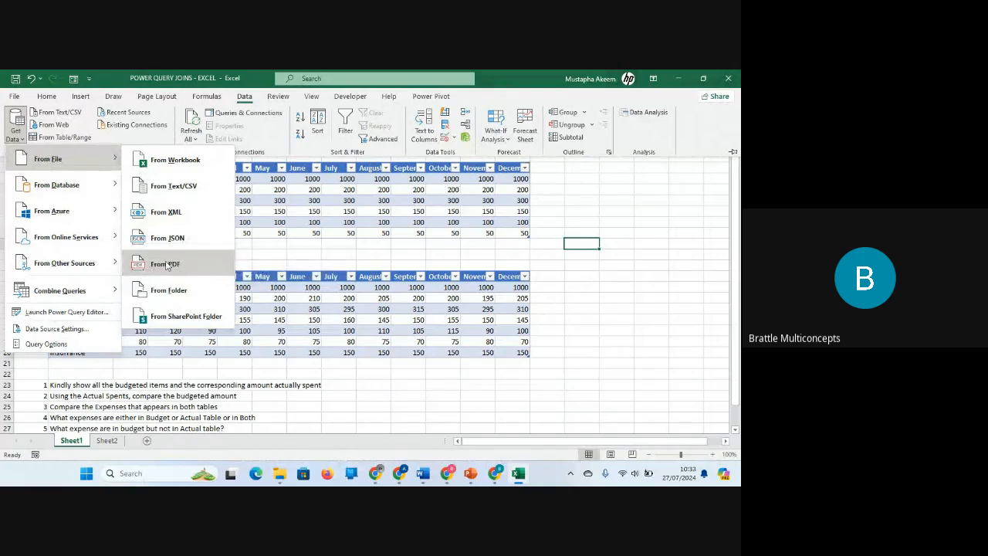
{"action": "mouse_move", "coordinate": [75, 188]}
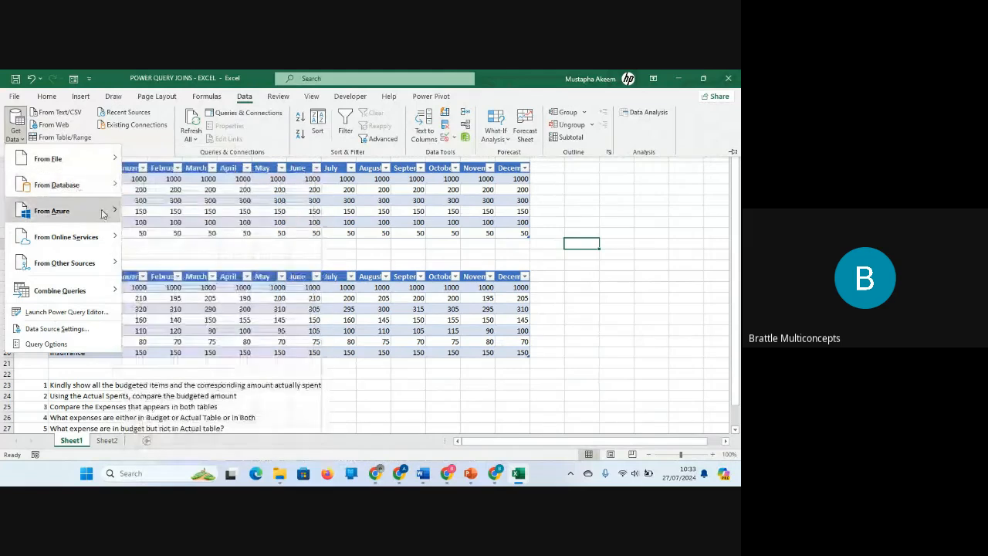
{"action": "mouse_move", "coordinate": [91, 271]}
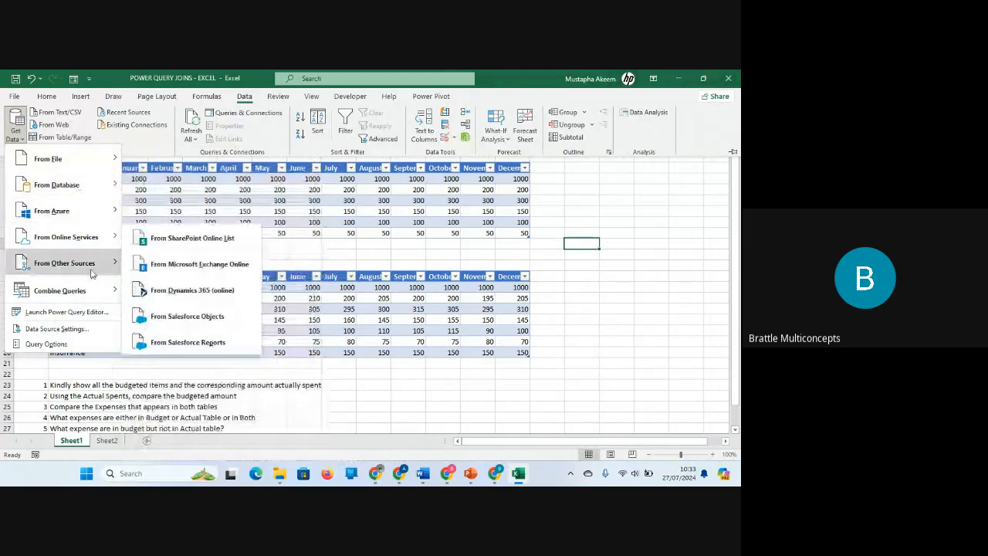
{"action": "mouse_move", "coordinate": [90, 291]}
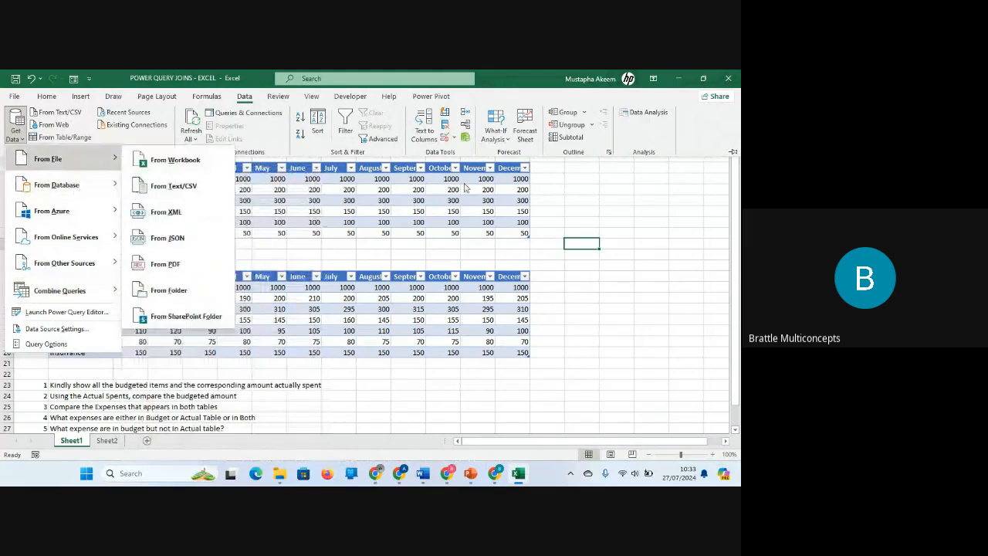
Examine the From Table/Range import command with a cell of the Budgeted Expenses table selected
{"action": "left_click", "coordinate": [587, 216]}
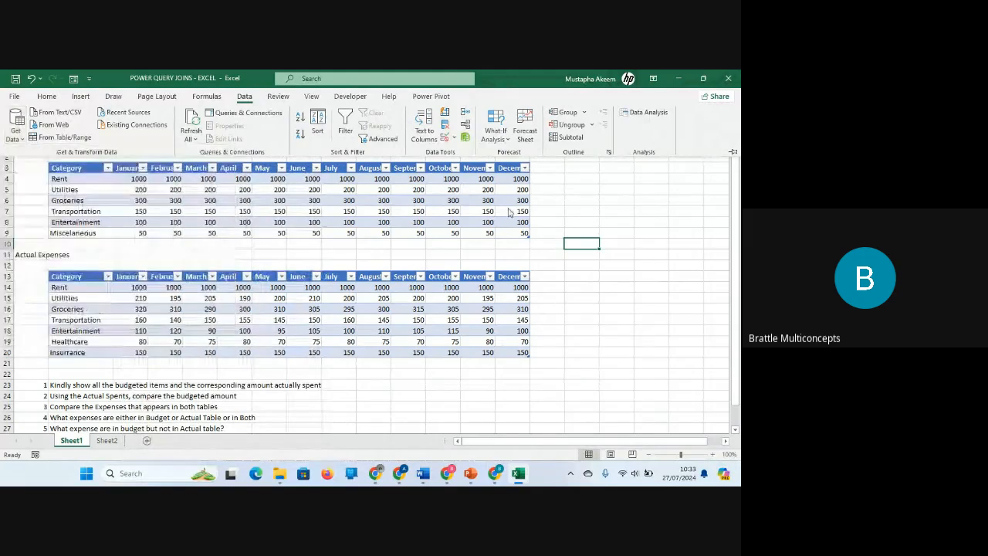
{"action": "left_click", "coordinate": [219, 198]}
{"action": "left_click", "coordinate": [216, 190]}
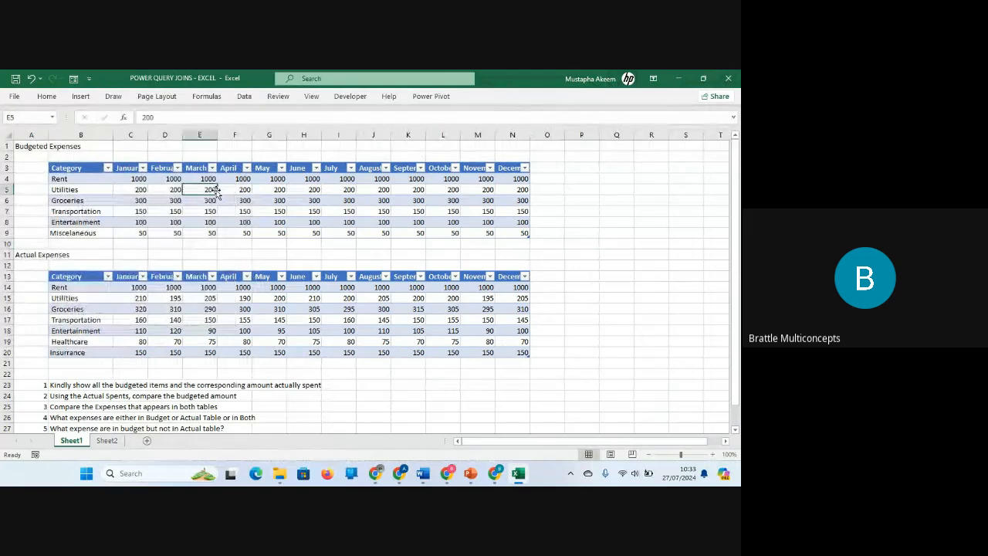
{"action": "left_click", "coordinate": [233, 330]}
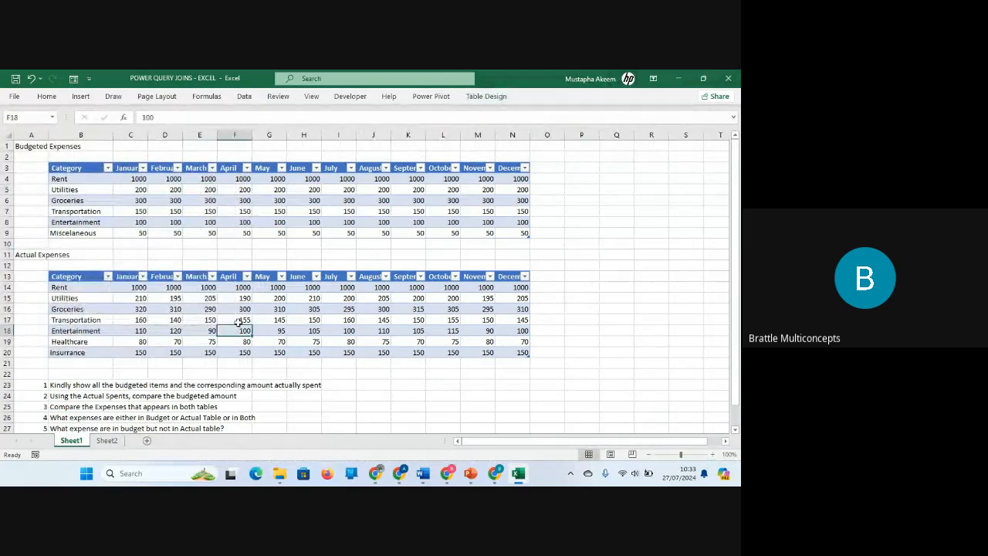
{"action": "left_click", "coordinate": [213, 210]}
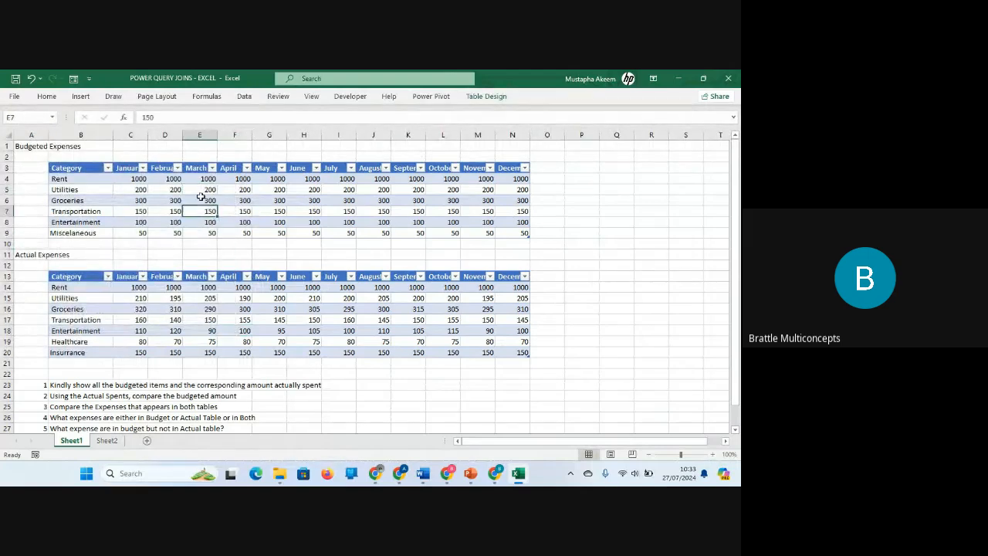
{"action": "left_click", "coordinate": [245, 98]}
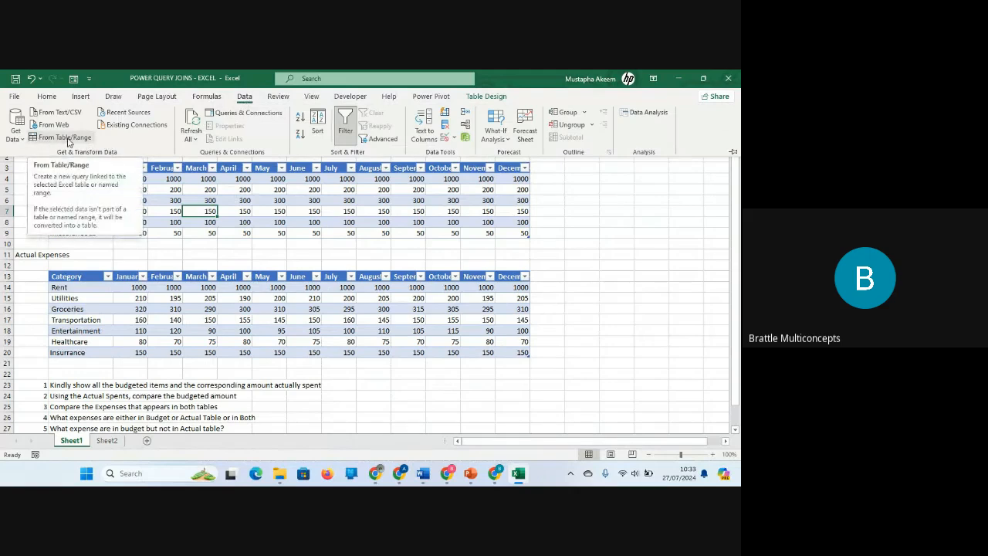
{"action": "left_click", "coordinate": [265, 193]}
{"action": "left_click", "coordinate": [265, 192]}
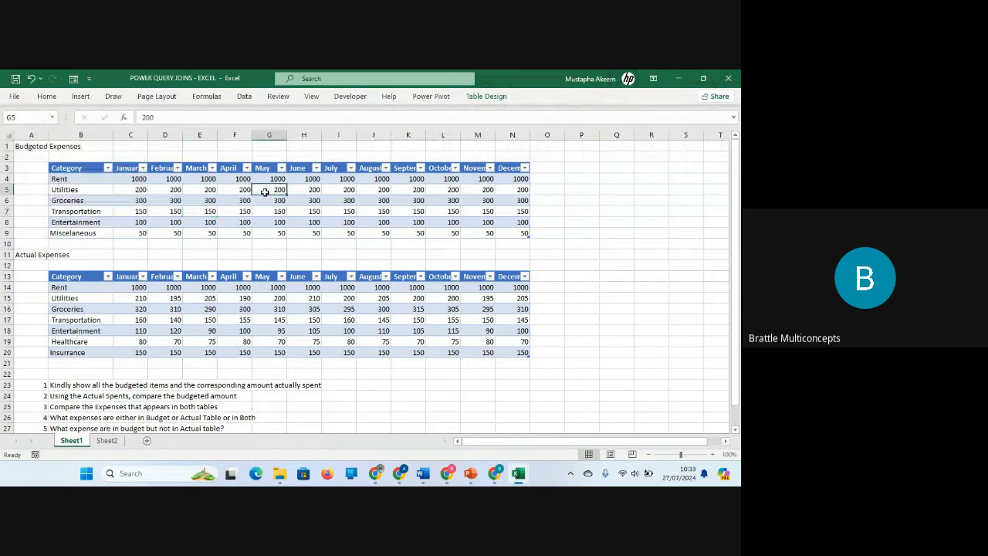
{"action": "left_click", "coordinate": [269, 198]}
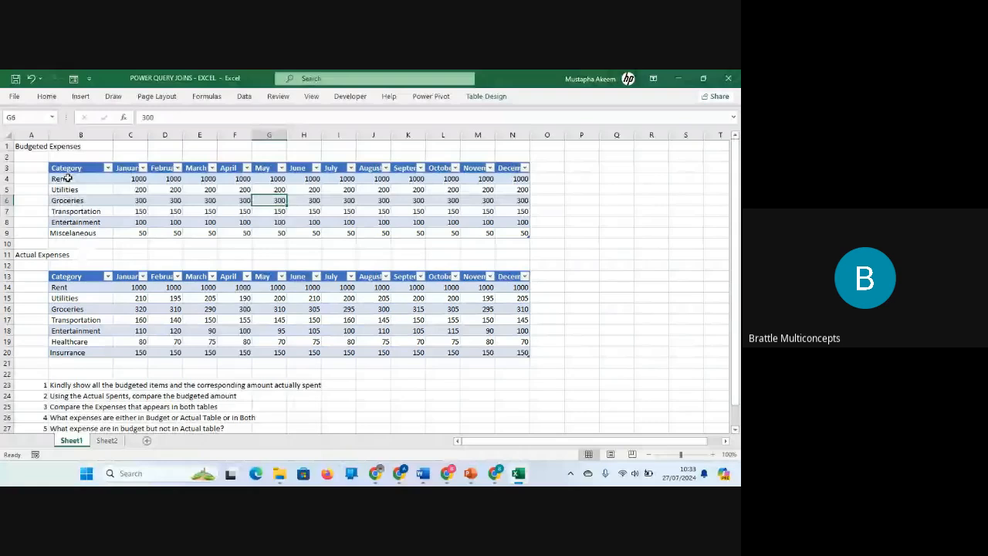
Copy the Category through March columns of the Budgeted Expenses table into a plain range starting at cell Q9
{"action": "left_click_drag", "start_coordinate": [68, 170], "coordinate": [214, 226]}
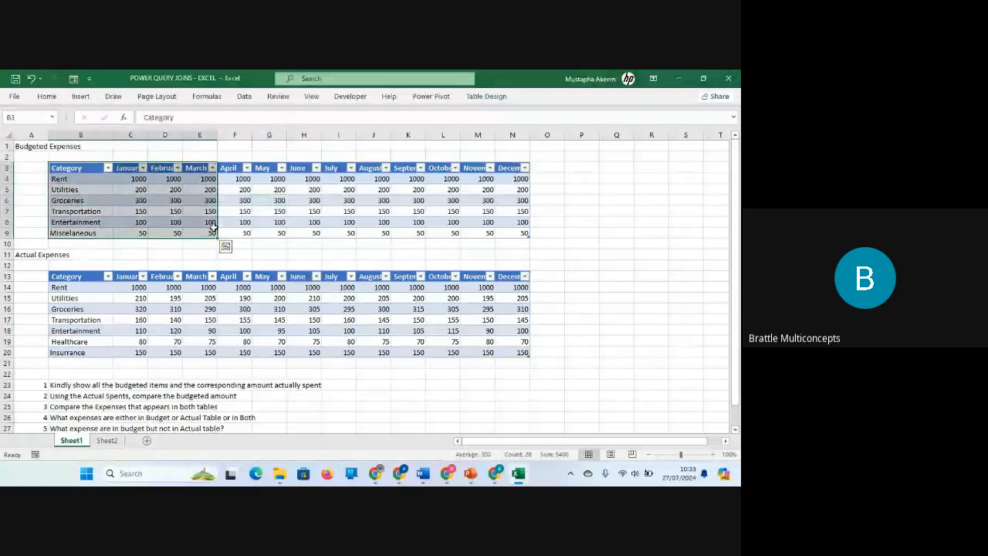
{"action": "key", "text": "ctrl+c"}
{"action": "left_click", "coordinate": [581, 232]}
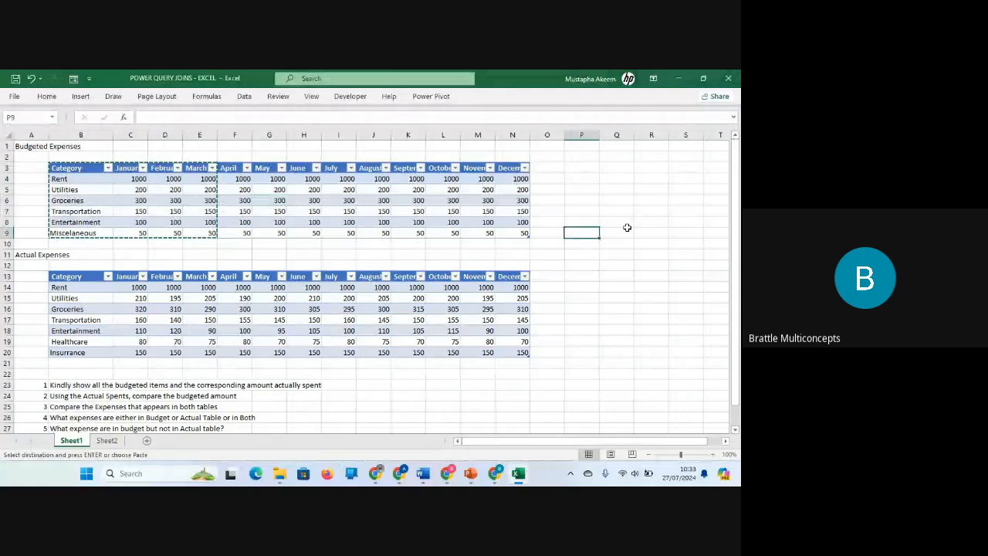
{"action": "left_click", "coordinate": [626, 227]}
{"action": "key", "text": "ctrl+v"}
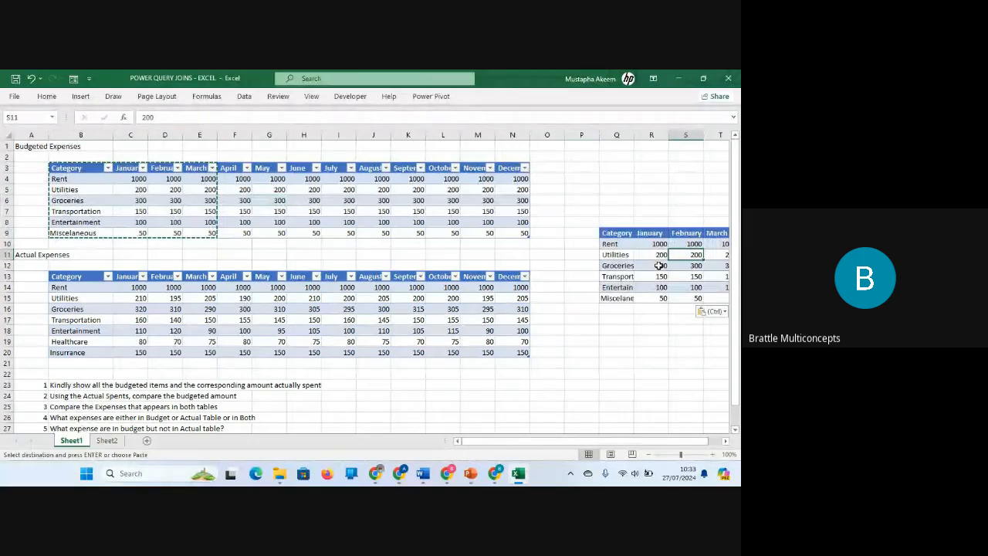
Compare the pasted plain range with the original Budgeted Expenses table, including the commands offered when each is selected
{"action": "left_click", "coordinate": [410, 222]}
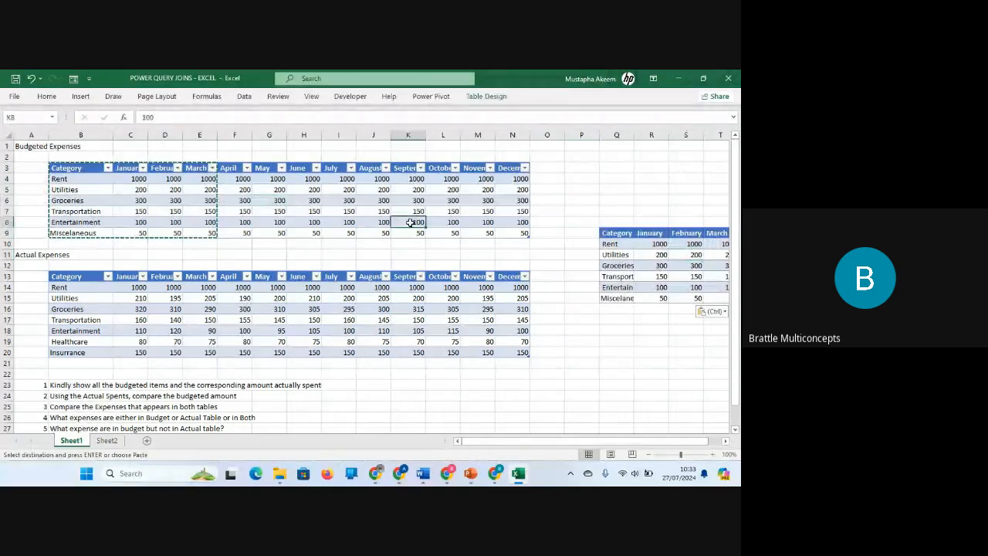
{"action": "left_click", "coordinate": [644, 264]}
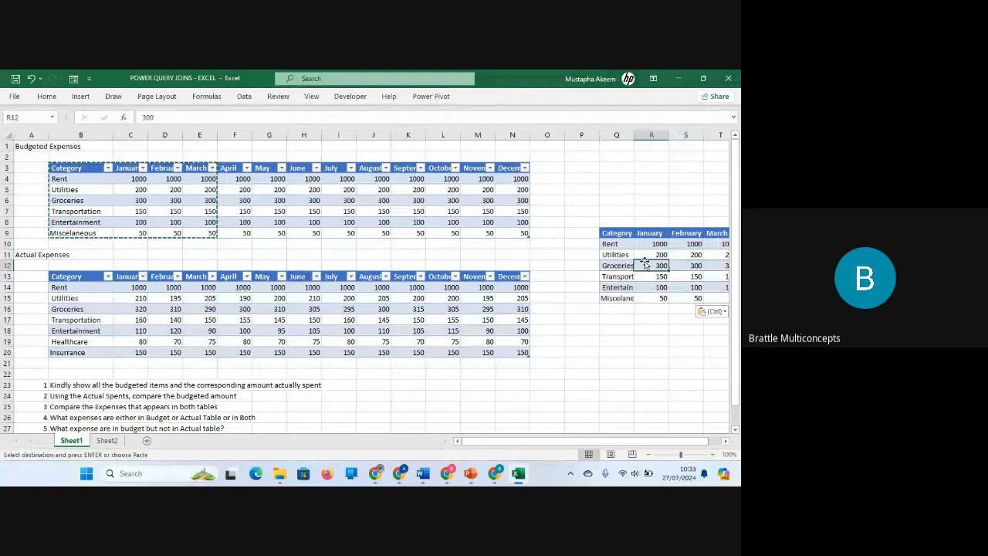
{"action": "left_click_drag", "start_coordinate": [605, 440], "coordinate": [619, 441]}
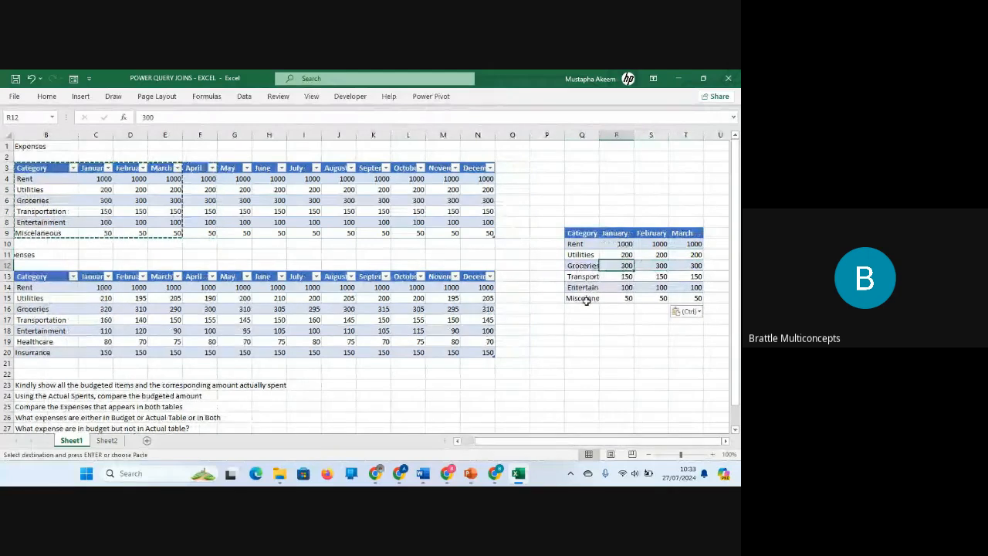
{"action": "left_click", "coordinate": [384, 200]}
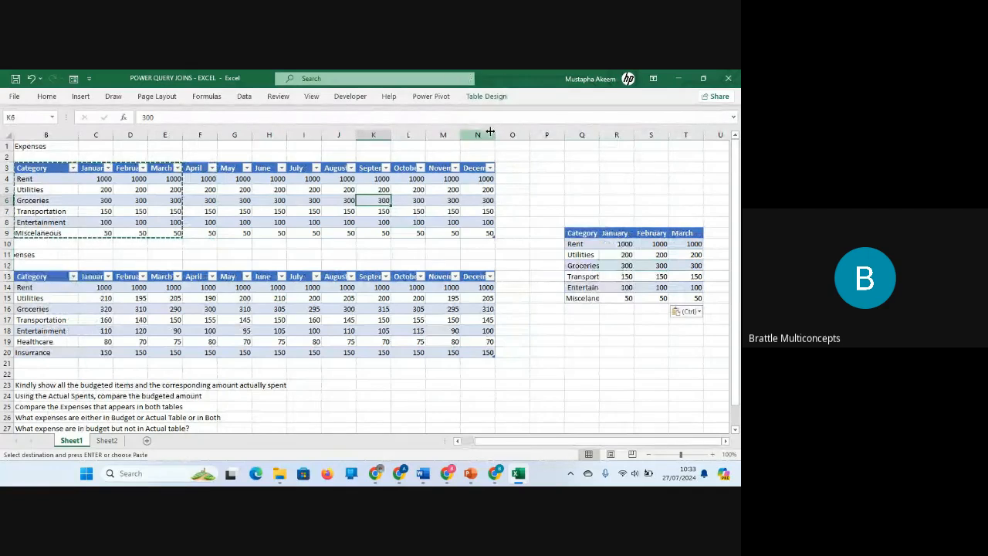
{"action": "left_click", "coordinate": [624, 263]}
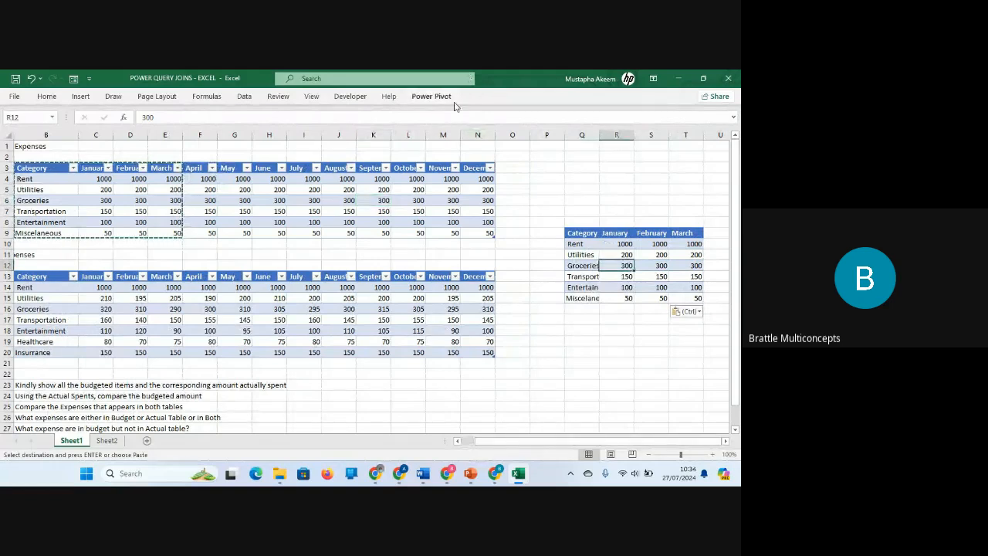
{"action": "left_click_drag", "start_coordinate": [581, 235], "coordinate": [683, 299]}
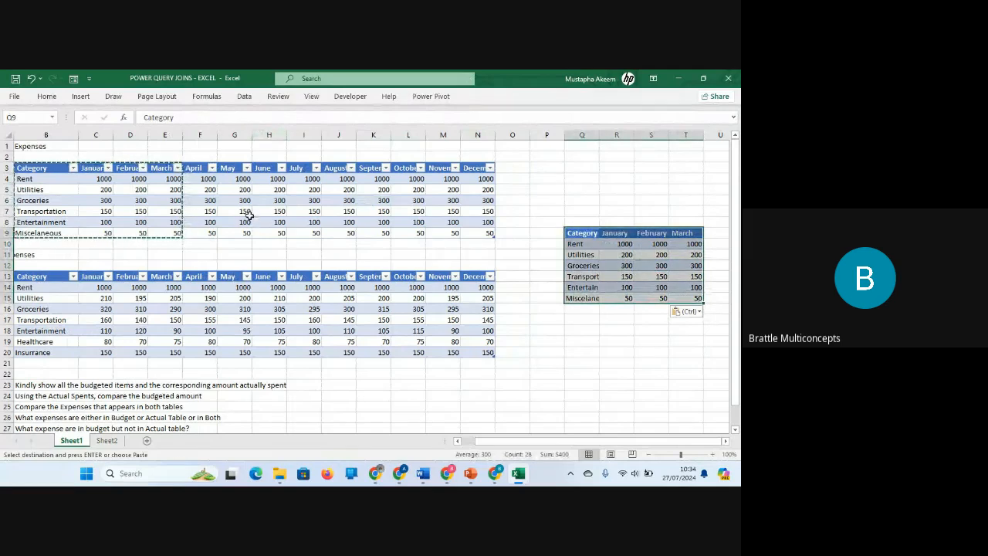
{"action": "left_click", "coordinate": [244, 97]}
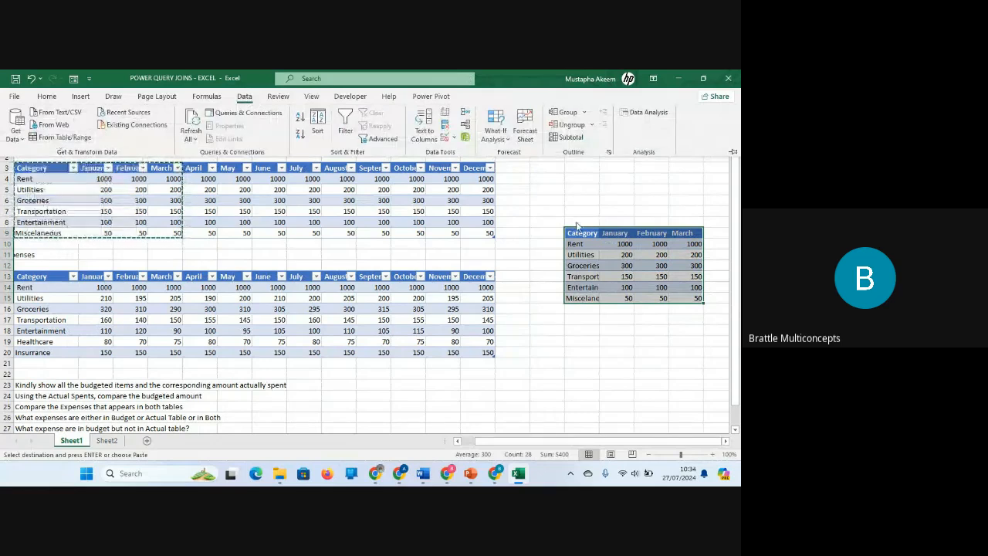
Clear all contents and formatting from the pasted copy of the Category through March data
{"action": "left_click_drag", "start_coordinate": [579, 212], "coordinate": [712, 307]}
{"action": "key", "text": "Escape"}
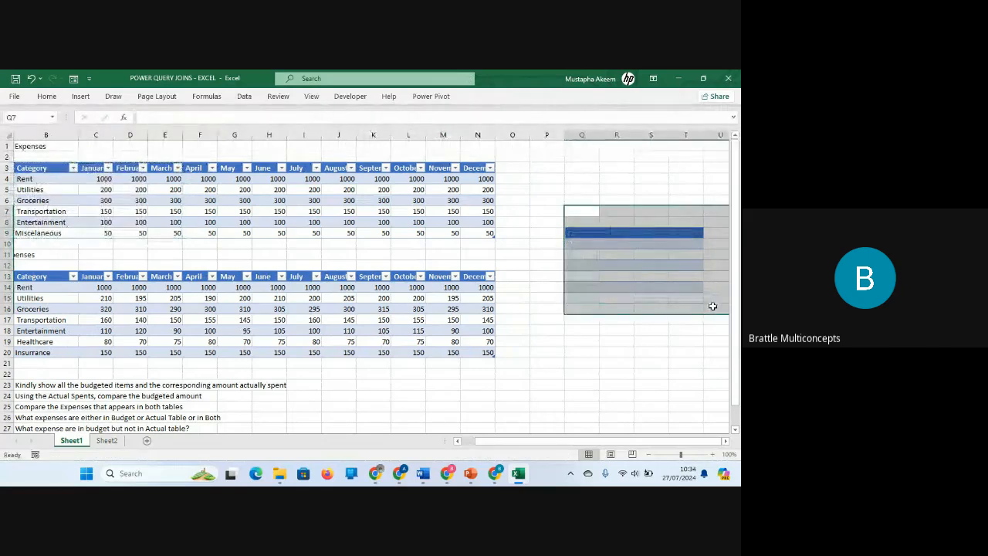
{"action": "left_click", "coordinate": [47, 100]}
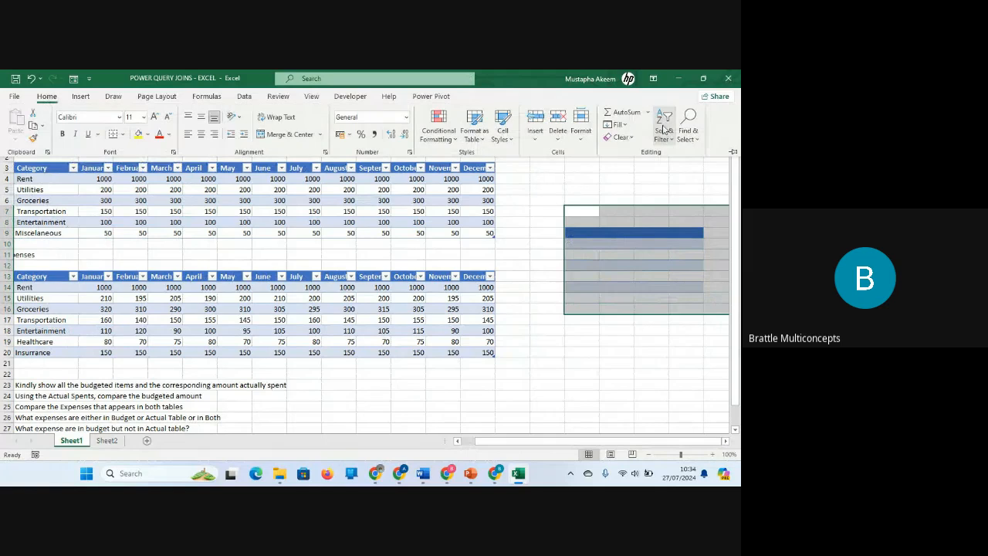
{"action": "left_click", "coordinate": [620, 137]}
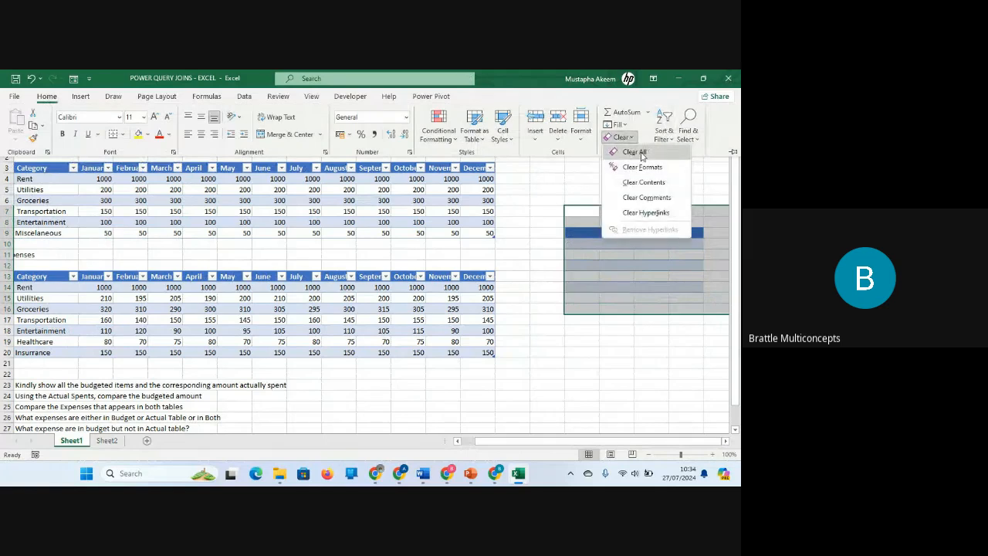
{"action": "left_click", "coordinate": [635, 152]}
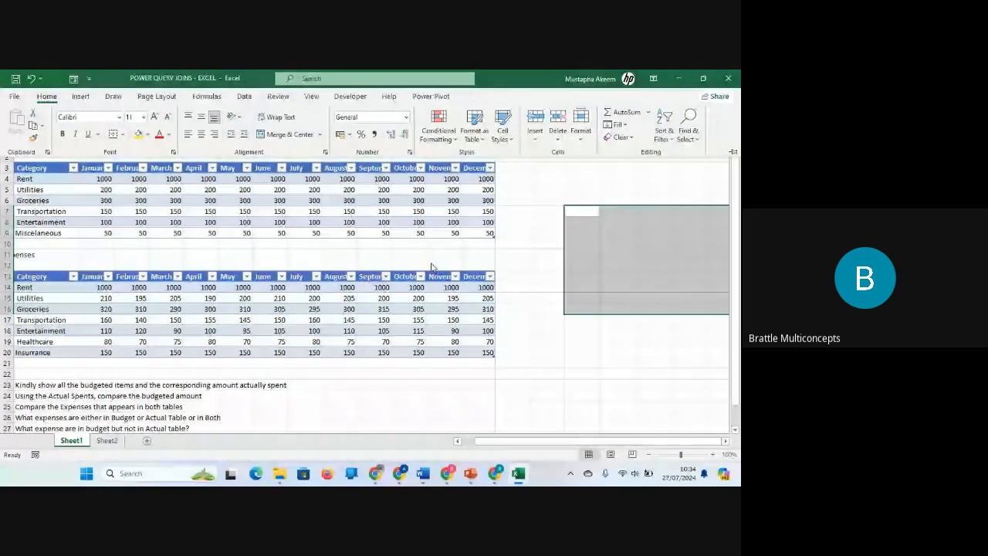
Open the Budgeted Expenses table in the Power Query Editor and close the editor, discarding the query
{"action": "left_click", "coordinate": [304, 224]}
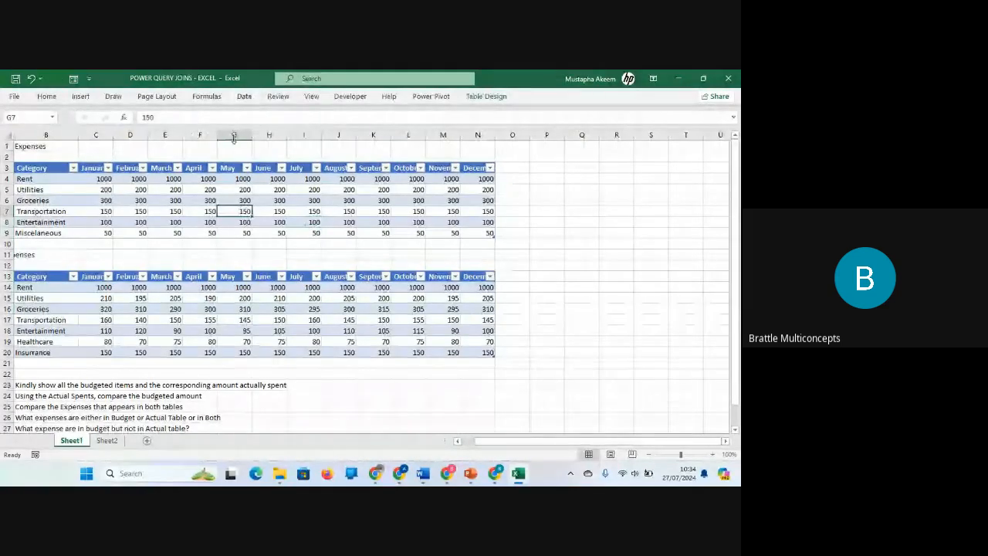
{"action": "left_click", "coordinate": [211, 202]}
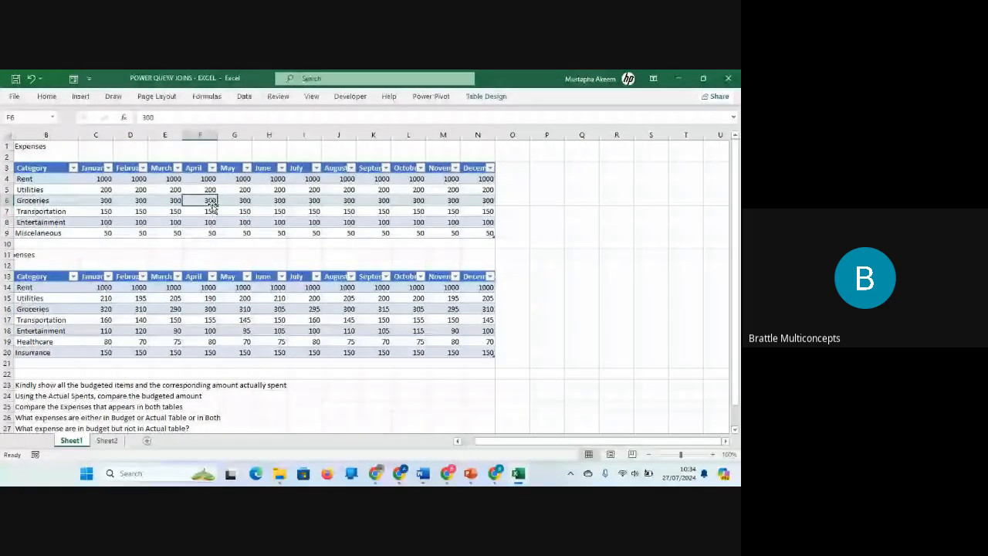
{"action": "left_click", "coordinate": [257, 97]}
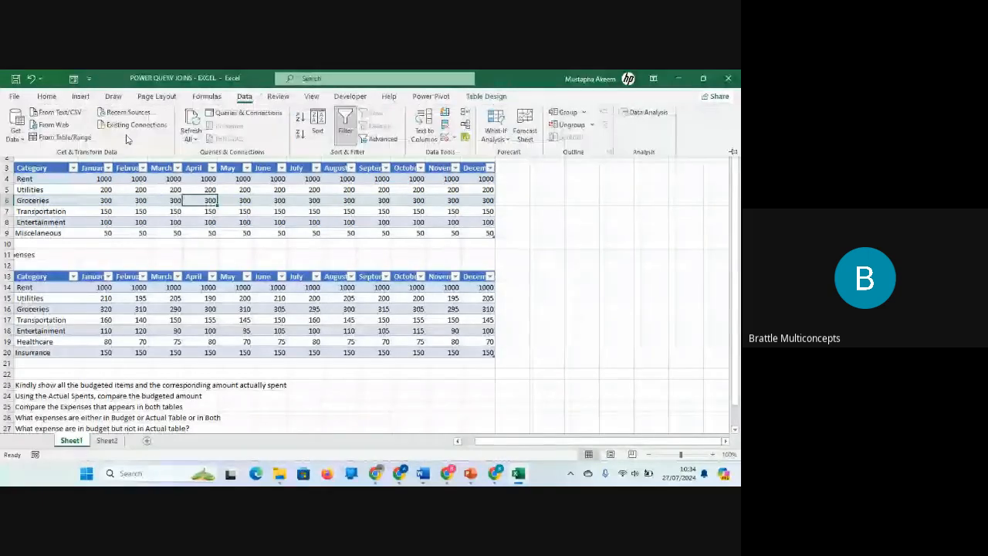
{"action": "left_click", "coordinate": [68, 138]}
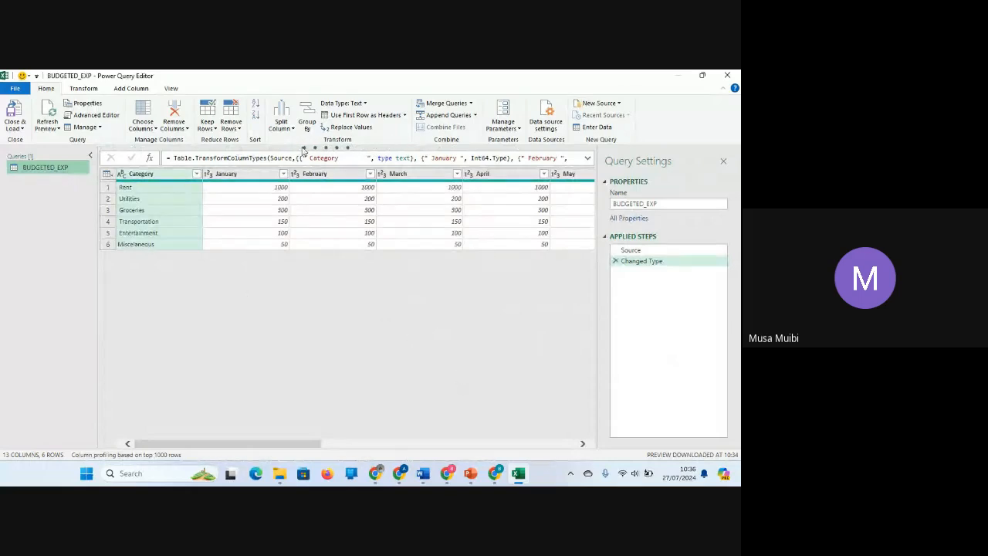
{"action": "left_click", "coordinate": [735, 74]}
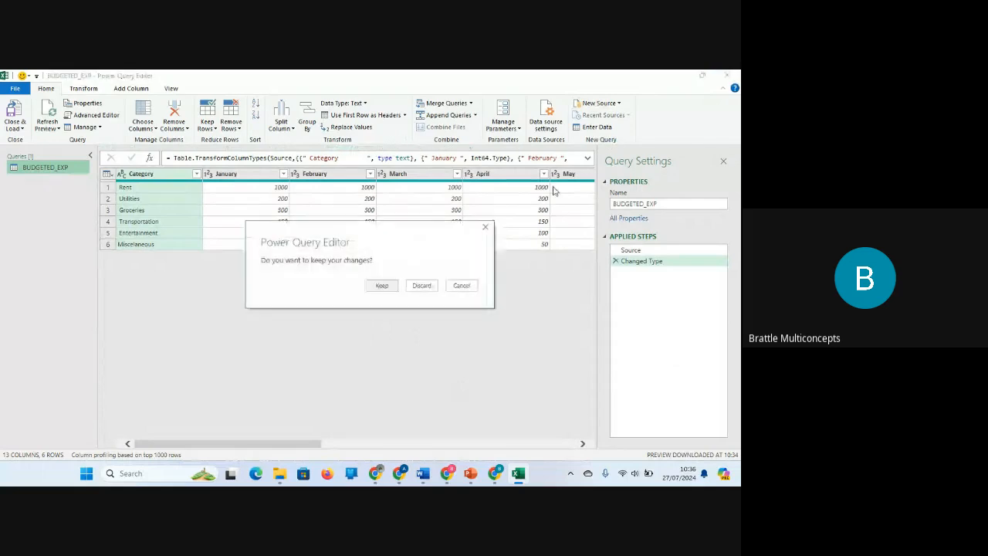
{"action": "left_click", "coordinate": [421, 285]}
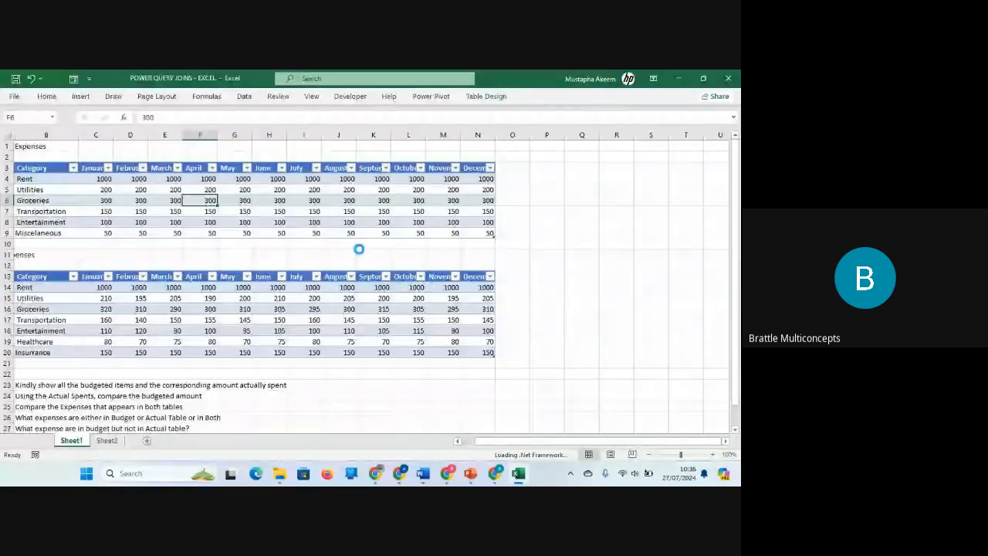
{"action": "left_click", "coordinate": [235, 211]}
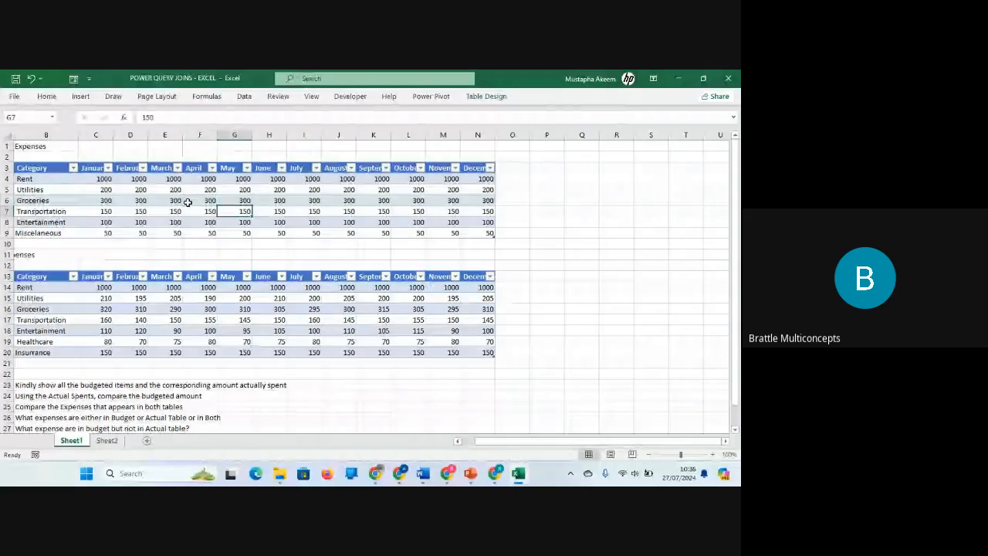
{"action": "key", "text": "Left"}
{"action": "key", "text": "Left"}
{"action": "key", "text": "Left"}
{"action": "key", "text": "Up"}
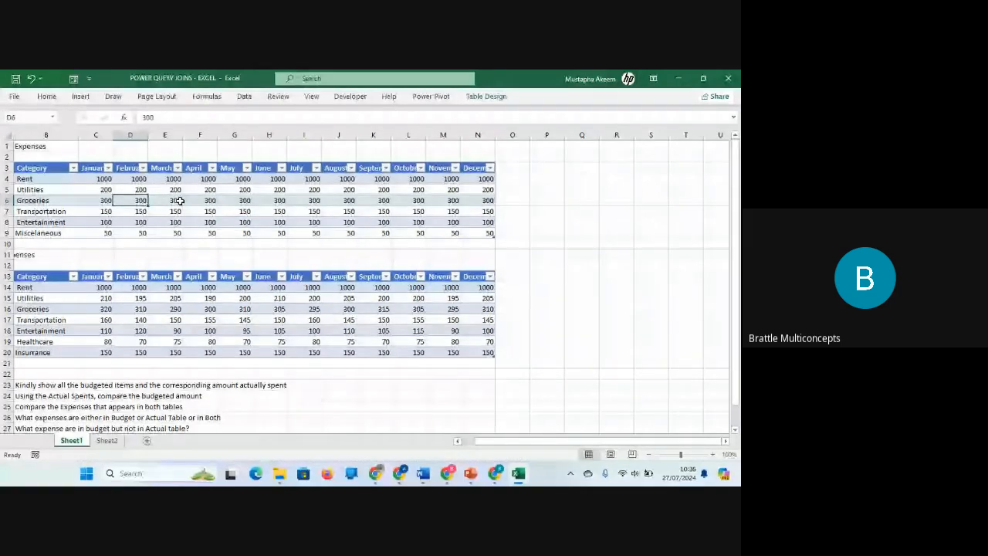
{"action": "scroll", "coordinate": [179, 200], "scroll_direction": "left", "scroll_amount": 1}
{"action": "left_click", "coordinate": [257, 188]}
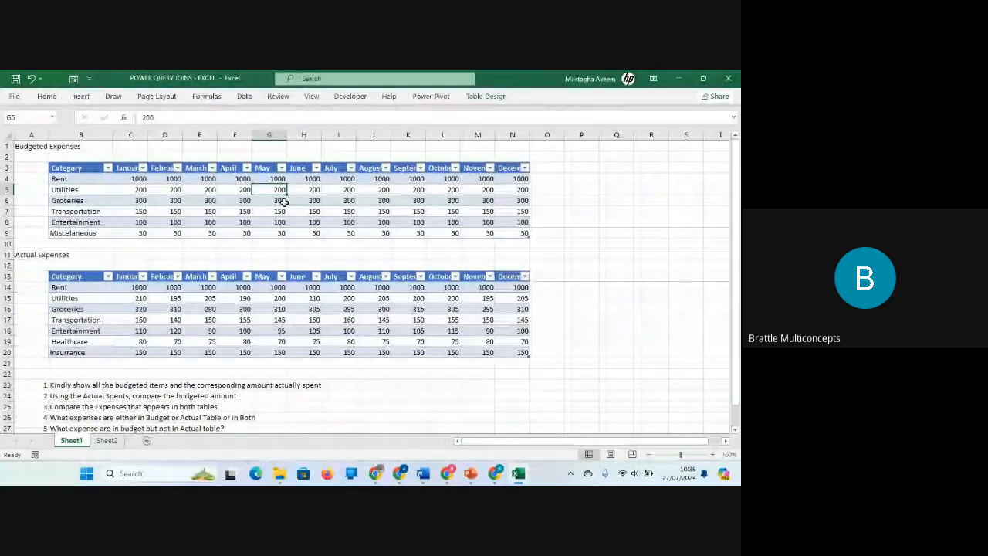
{"action": "left_click", "coordinate": [283, 201]}
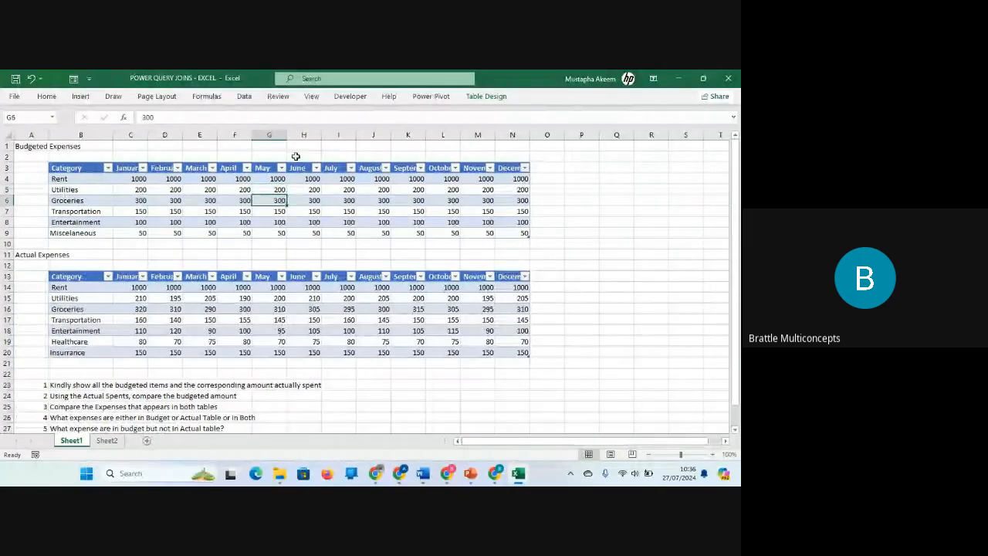
{"action": "left_click", "coordinate": [244, 97]}
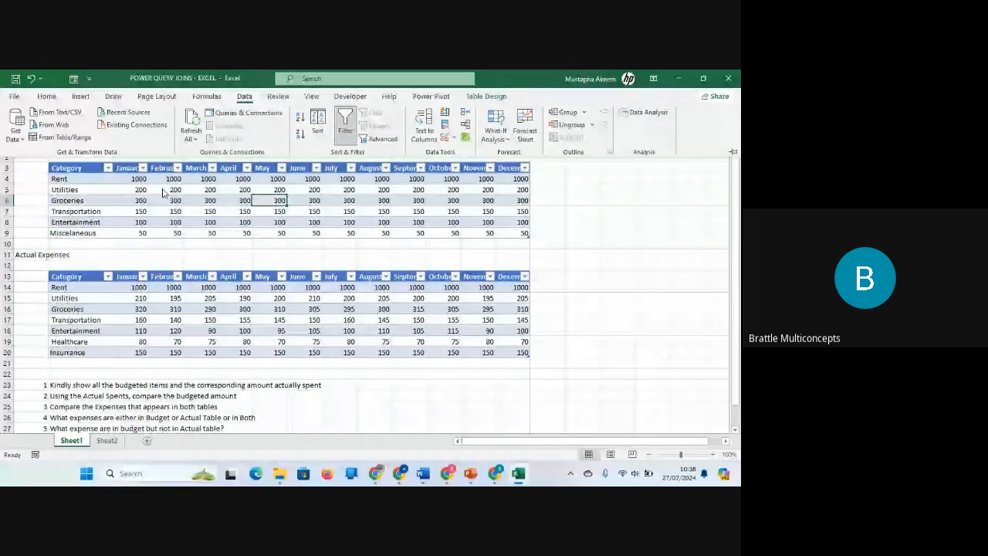
Open the Budgeted Expenses table on Sheet1 as a query in the Power Query Editor
{"action": "left_click", "coordinate": [297, 202]}
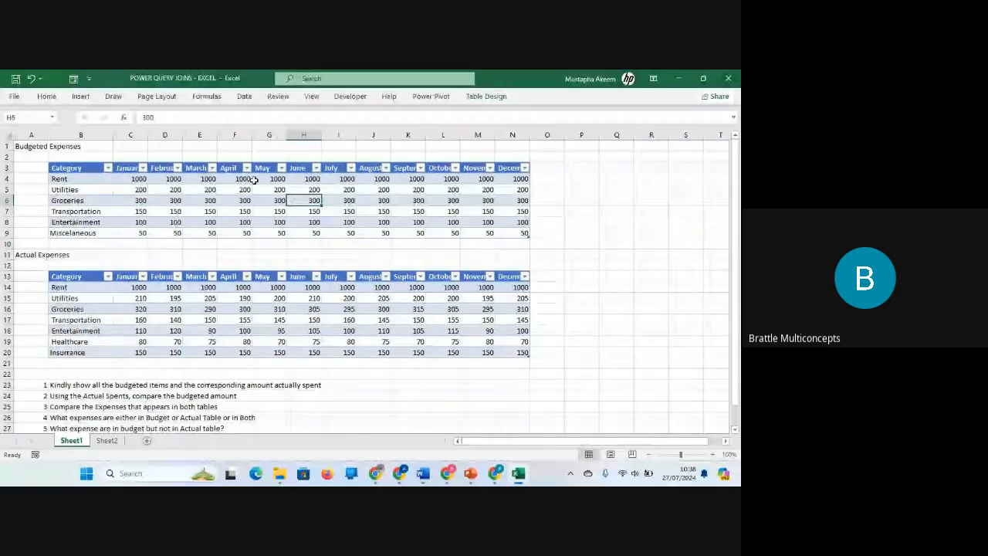
{"action": "left_click", "coordinate": [262, 209]}
{"action": "left_click", "coordinate": [263, 200]}
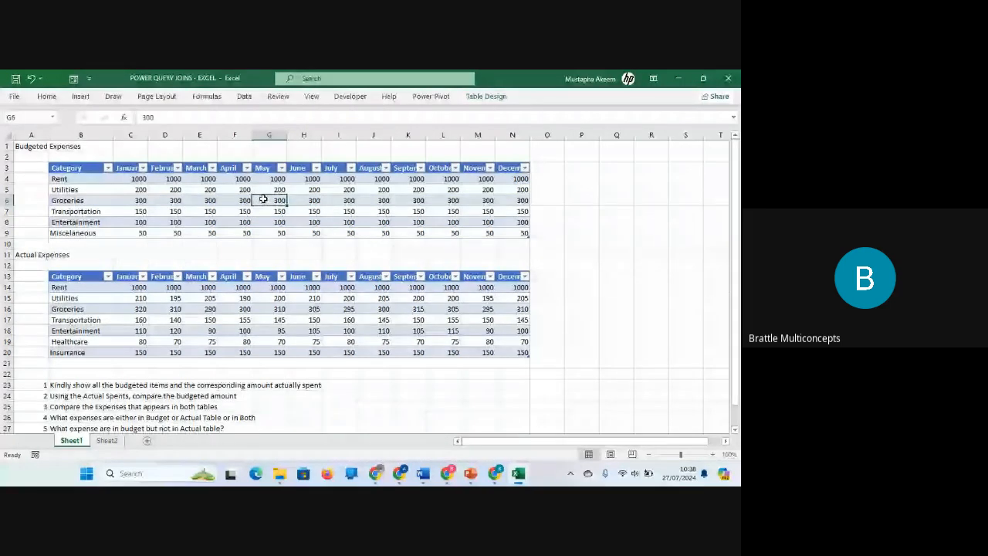
{"action": "left_click", "coordinate": [244, 95]}
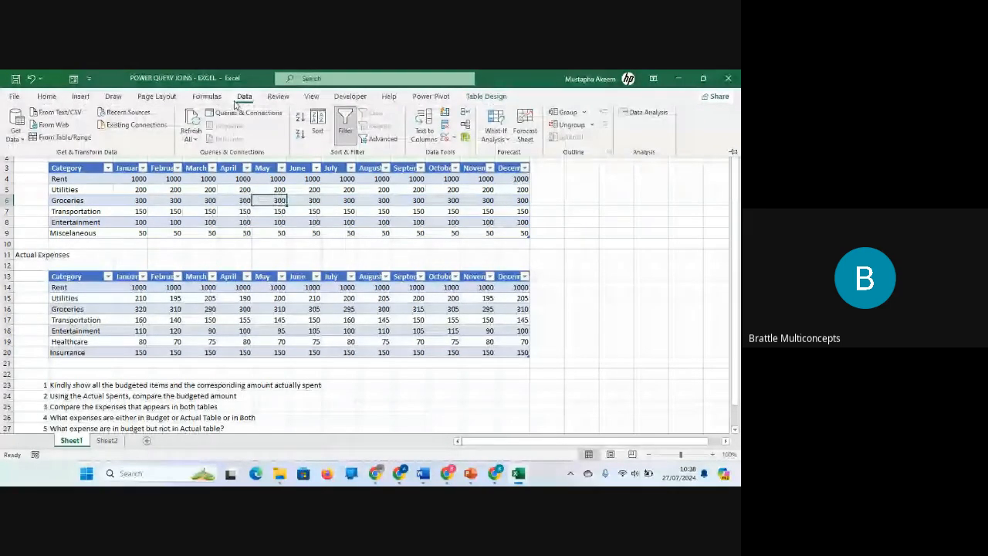
{"action": "left_click", "coordinate": [62, 137]}
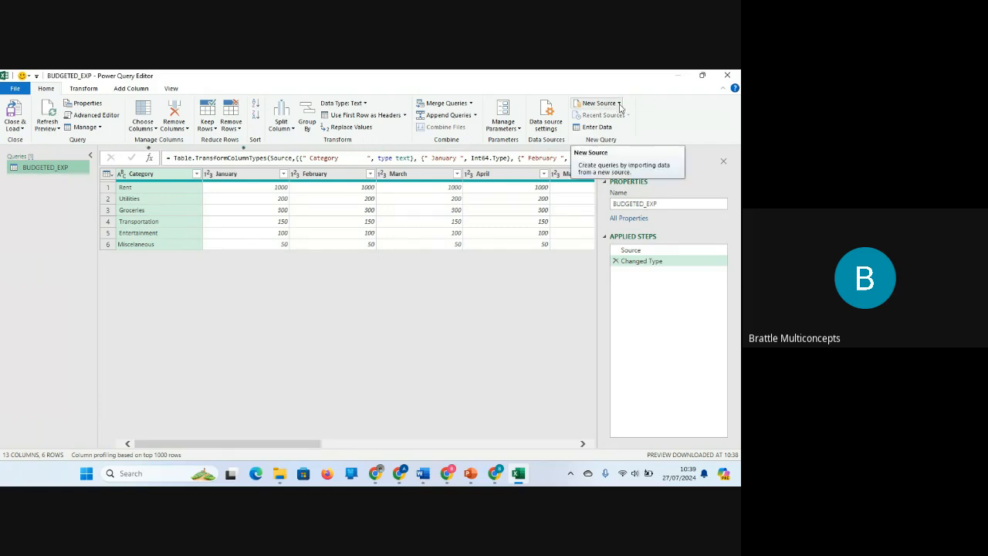
Look over the file types available as a new source, and load the BUDGETED_EXP query to a new worksheet
{"action": "left_click", "coordinate": [619, 107]}
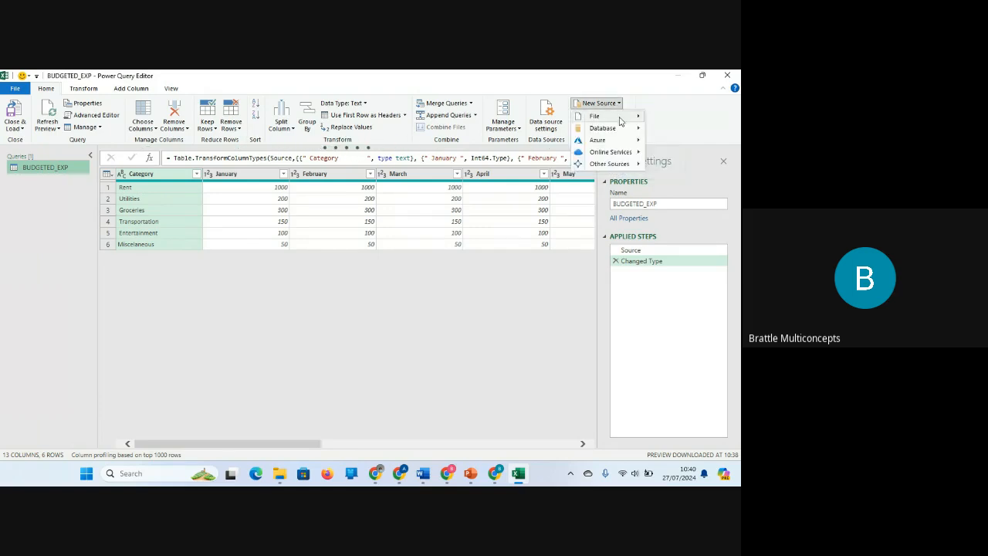
{"action": "mouse_move", "coordinate": [621, 118]}
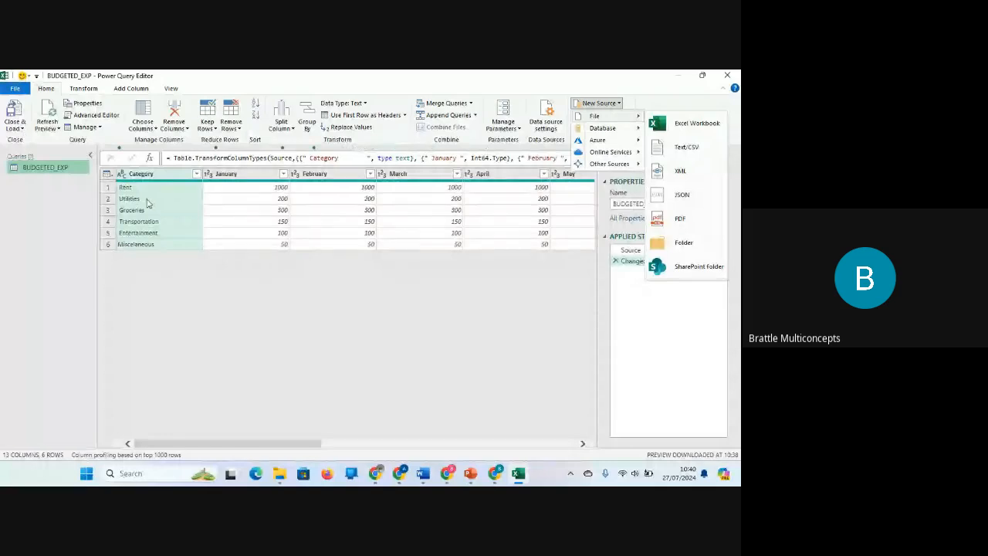
{"action": "left_click", "coordinate": [22, 130]}
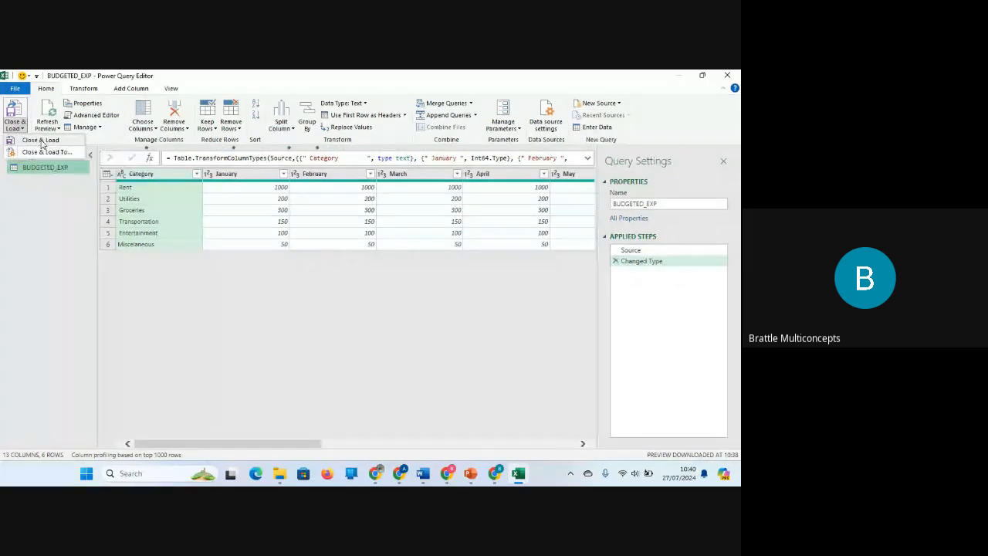
{"action": "left_click", "coordinate": [41, 141]}
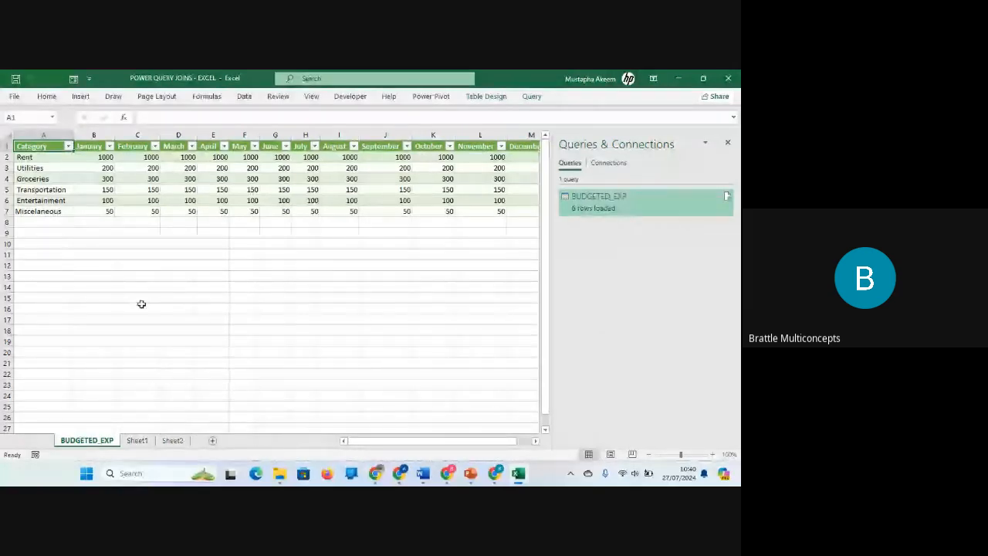
Open the Actual Expenses table on Sheet1 as a query in the Power Query Editor
{"action": "left_click", "coordinate": [137, 440]}
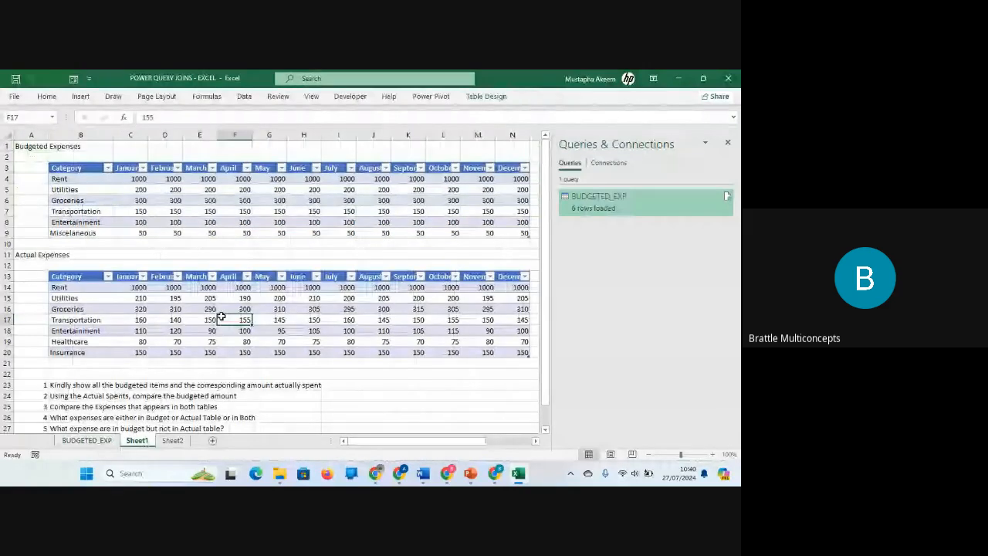
{"action": "left_click", "coordinate": [244, 96]}
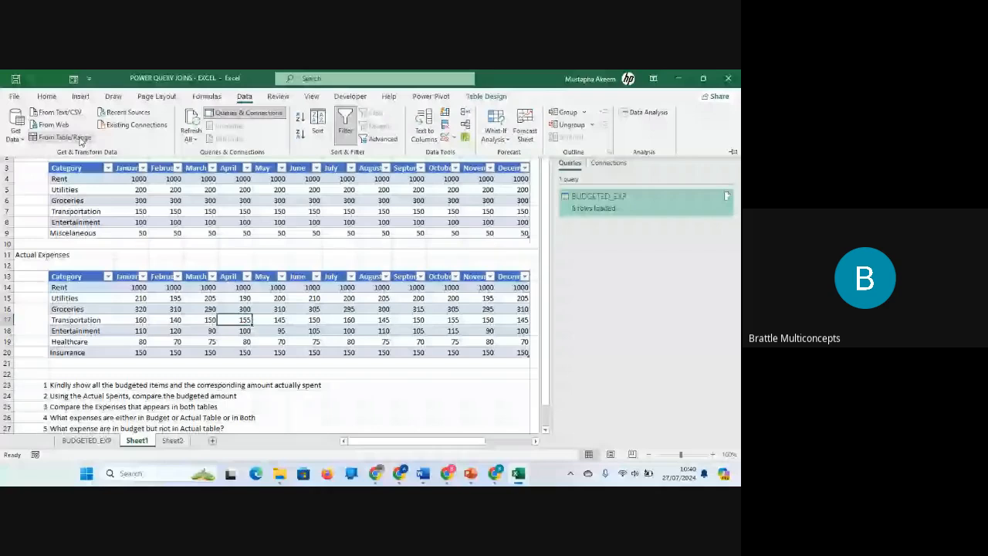
{"action": "left_click", "coordinate": [80, 139]}
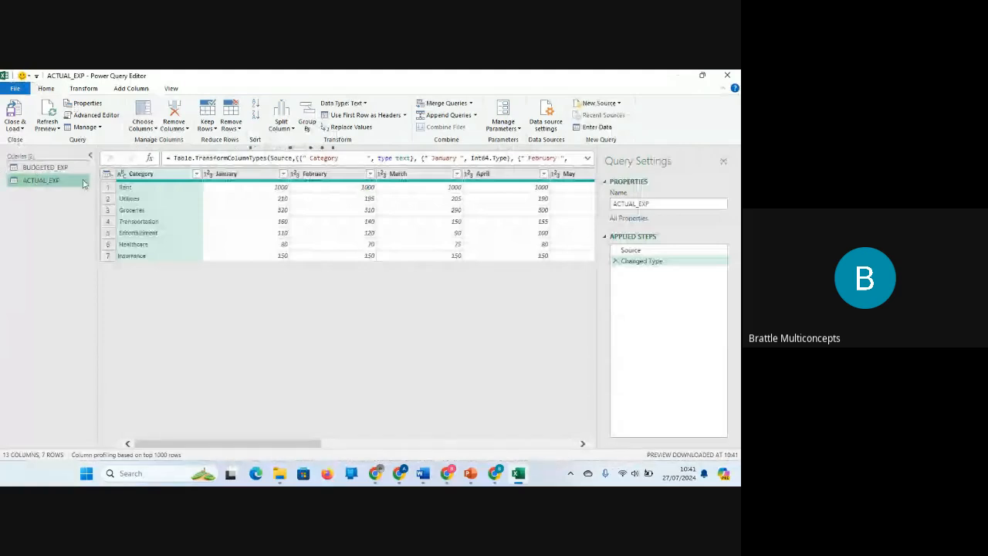
Preview the BUDGETED_EXP and ACTUAL_EXP queries in turn, and load ACTUAL_EXP to a new worksheet
{"action": "left_click_drag", "start_coordinate": [83, 183], "coordinate": [42, 174]}
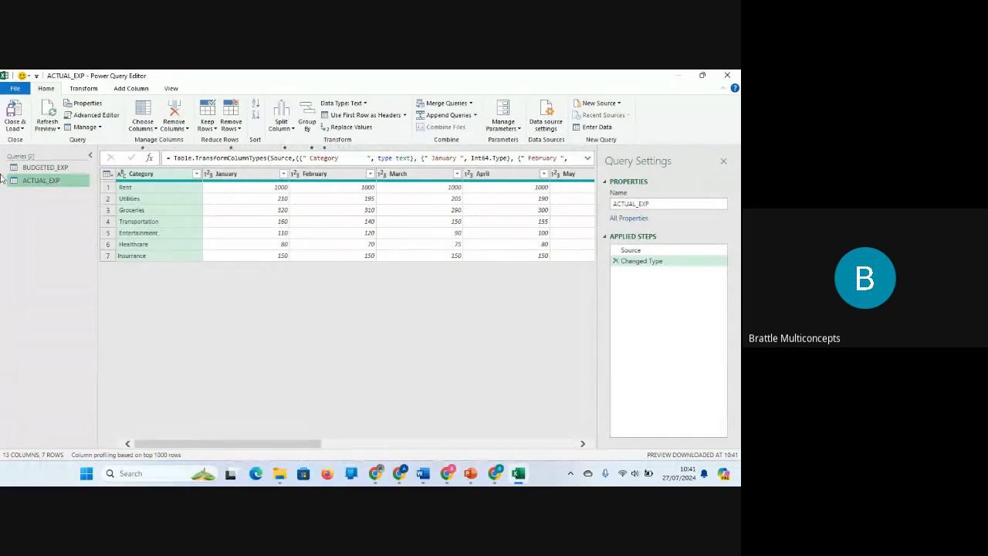
{"action": "left_click", "coordinate": [48, 168]}
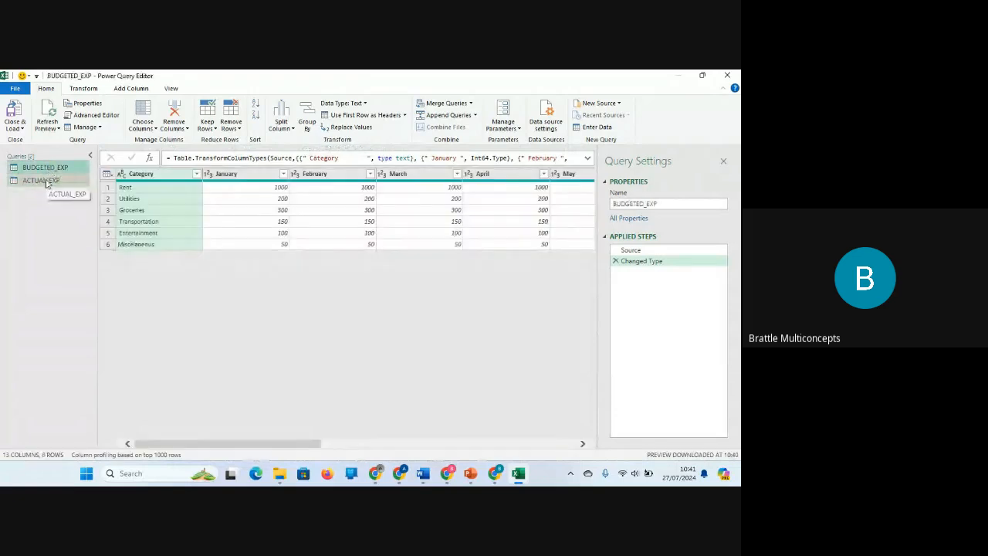
{"action": "left_click", "coordinate": [45, 180]}
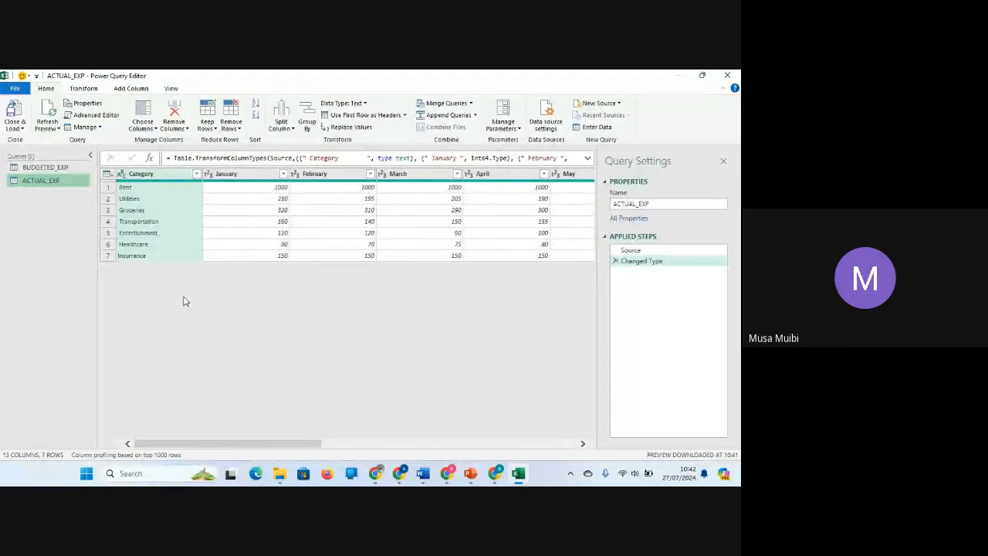
{"action": "left_click_drag", "start_coordinate": [25, 170], "coordinate": [43, 189]}
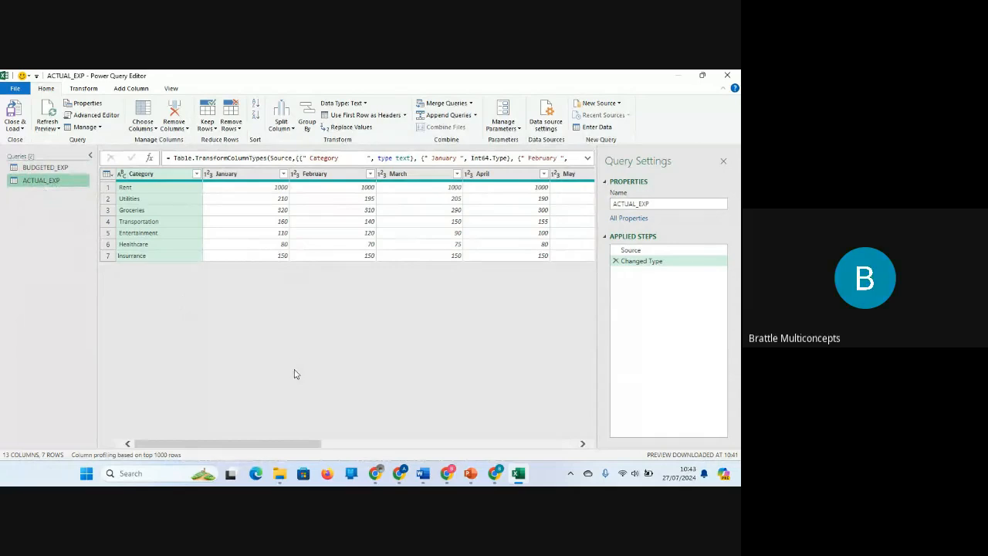
{"action": "left_click", "coordinate": [15, 127]}
{"action": "left_click", "coordinate": [36, 141]}
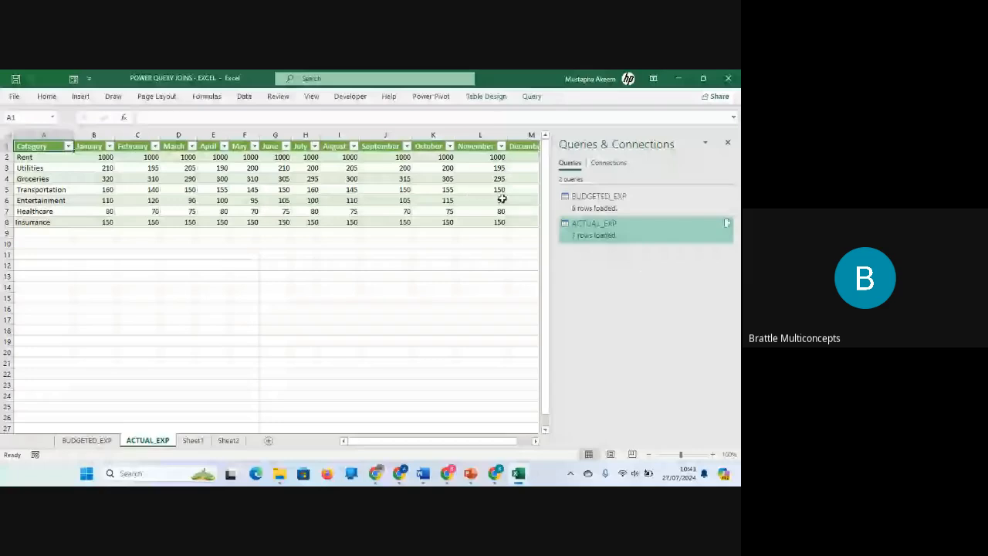
Reopen the BUDGETED_EXP query in the Power Query Editor and check its data against the ACTUAL_EXP query
{"action": "mouse_move", "coordinate": [611, 208]}
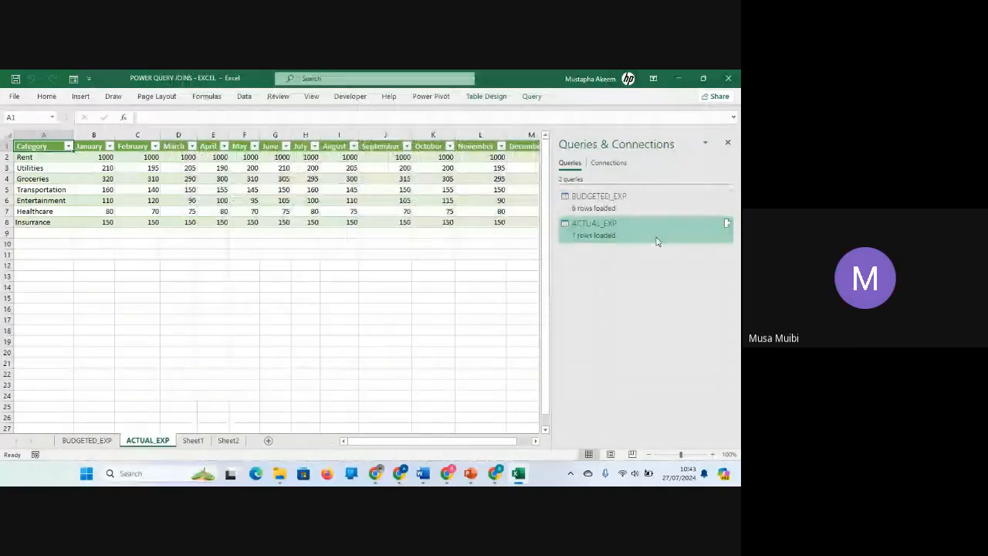
{"action": "double_click", "coordinate": [624, 205]}
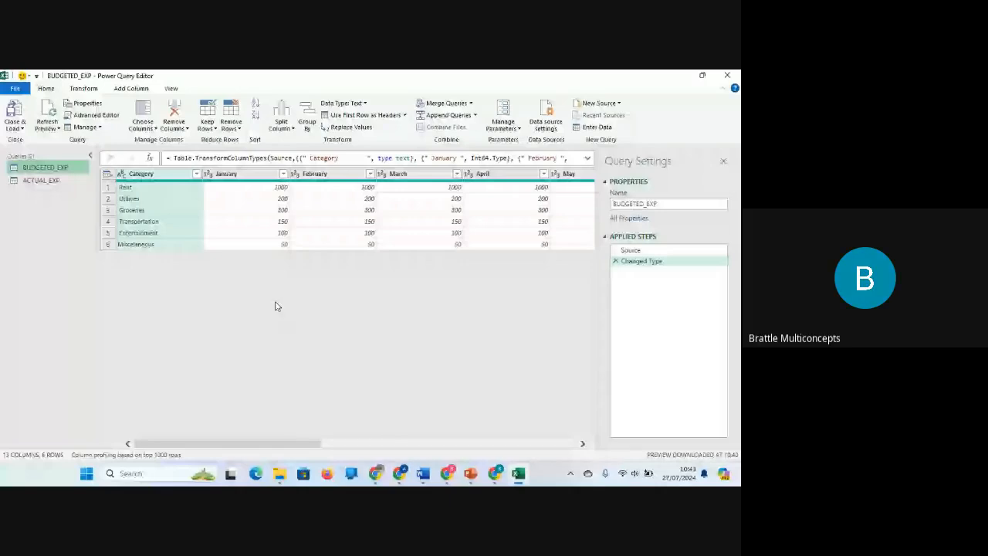
{"action": "left_click", "coordinate": [42, 181]}
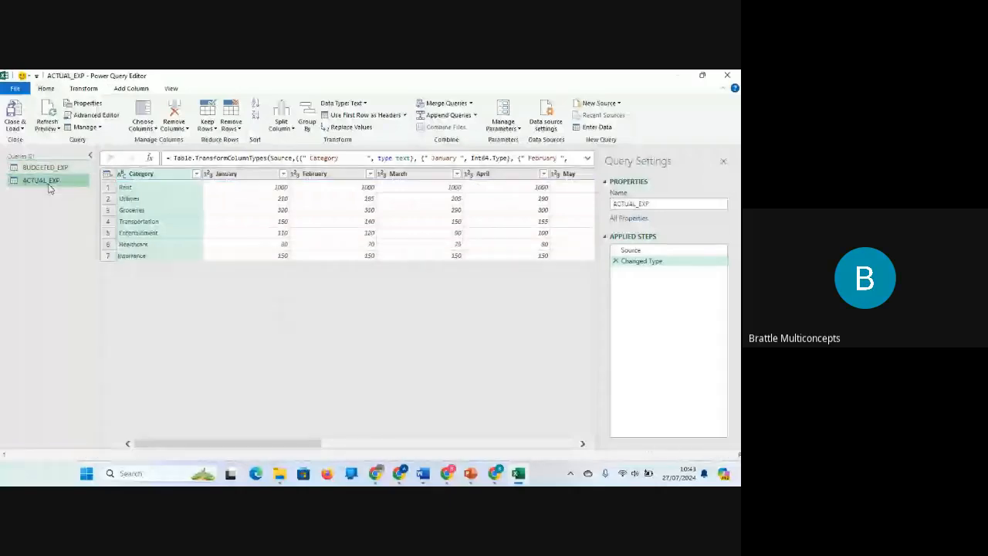
{"action": "left_click", "coordinate": [68, 168]}
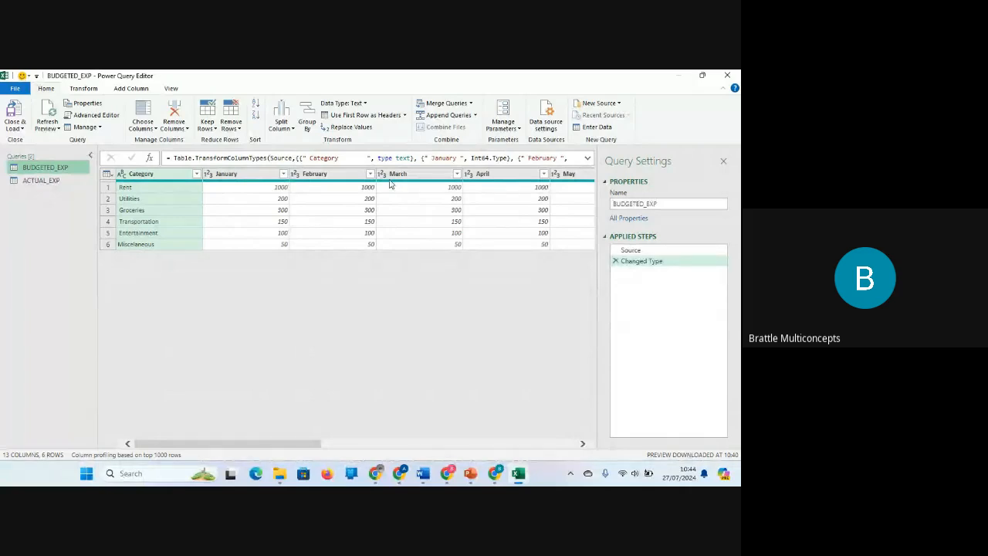
Unpivot the January through December columns of the BUDGETED_EXP query
{"action": "left_click", "coordinate": [261, 176]}
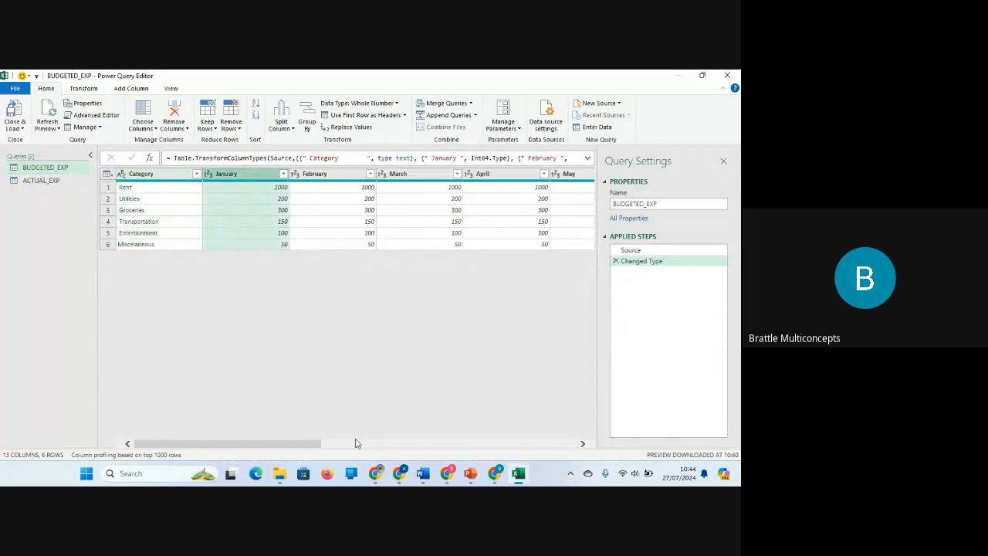
{"action": "left_click_drag", "start_coordinate": [309, 443], "coordinate": [499, 420]}
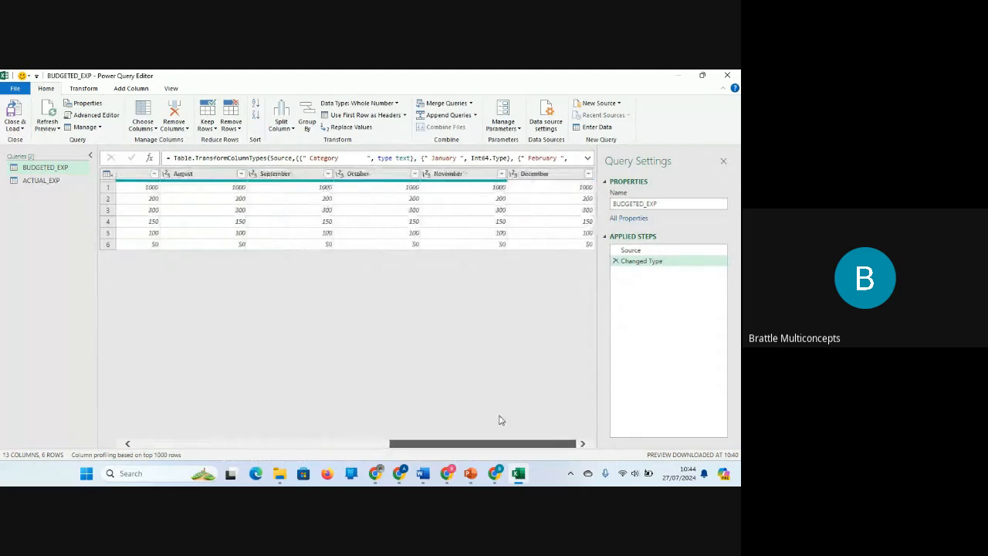
{"action": "left_click", "coordinate": [552, 174], "text": "shift"}
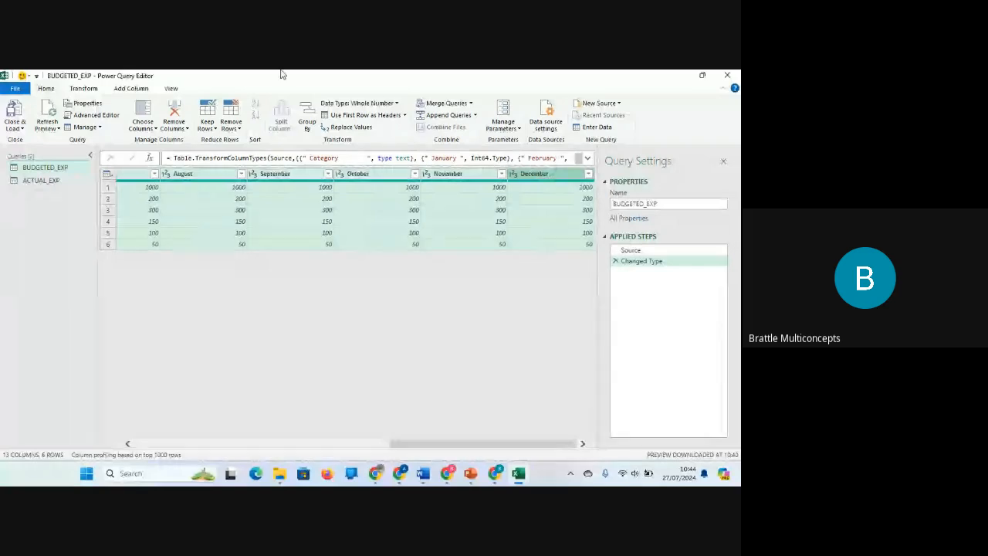
{"action": "left_click", "coordinate": [85, 90]}
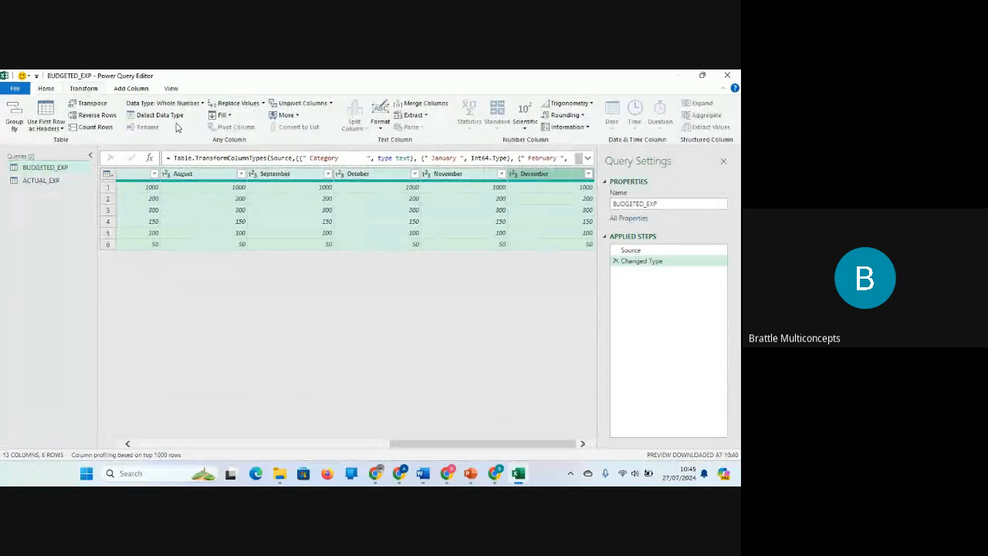
{"action": "left_click", "coordinate": [297, 106]}
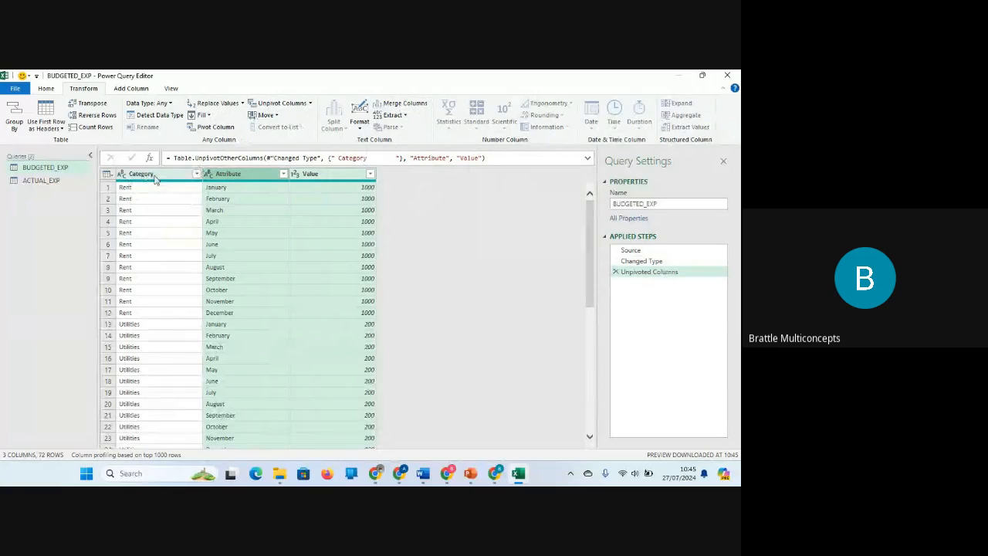
Rename the Attribute column of the BUDGETED_EXP query as Month
{"action": "left_click", "coordinate": [232, 175]}
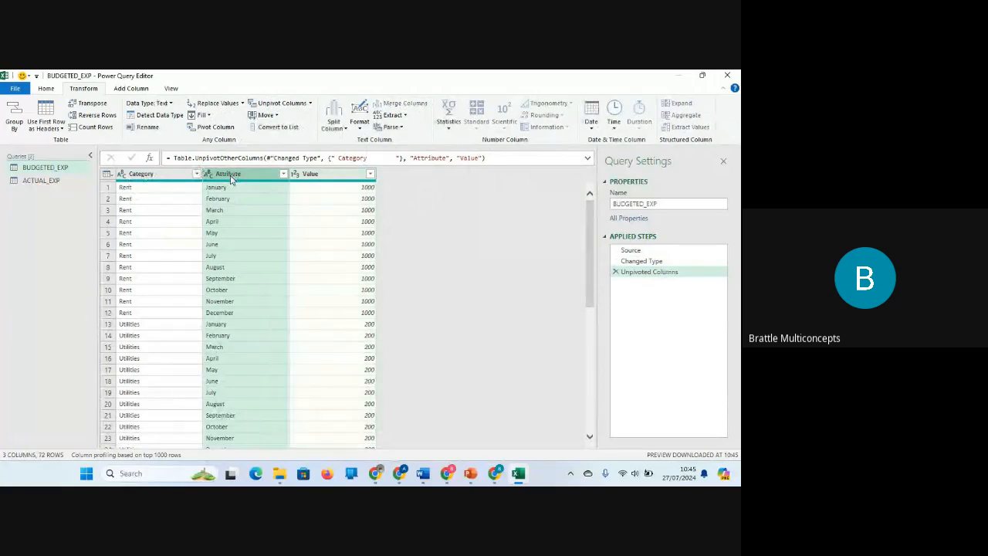
{"action": "double_click", "coordinate": [233, 177]}
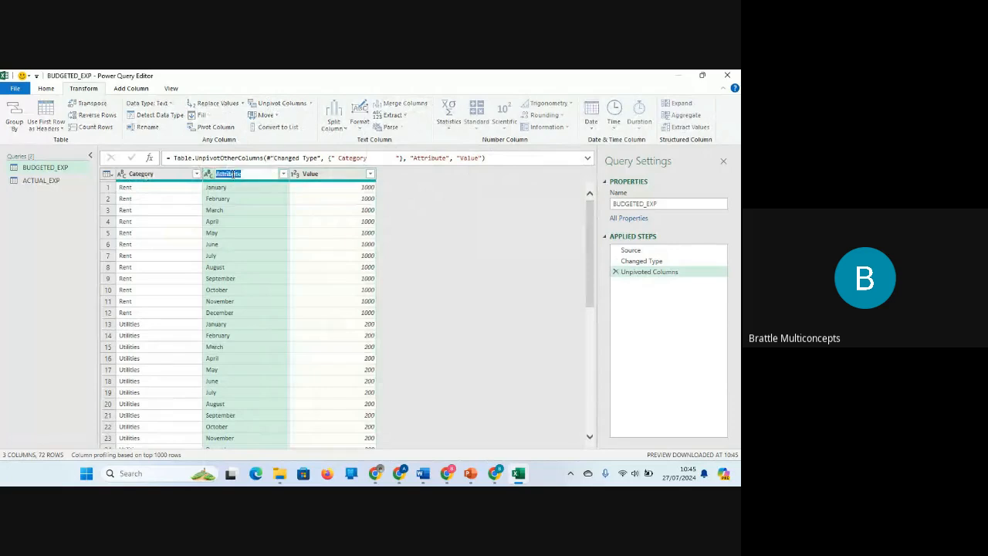
{"action": "type", "text": "Month"}
{"action": "key", "text": "Return"}
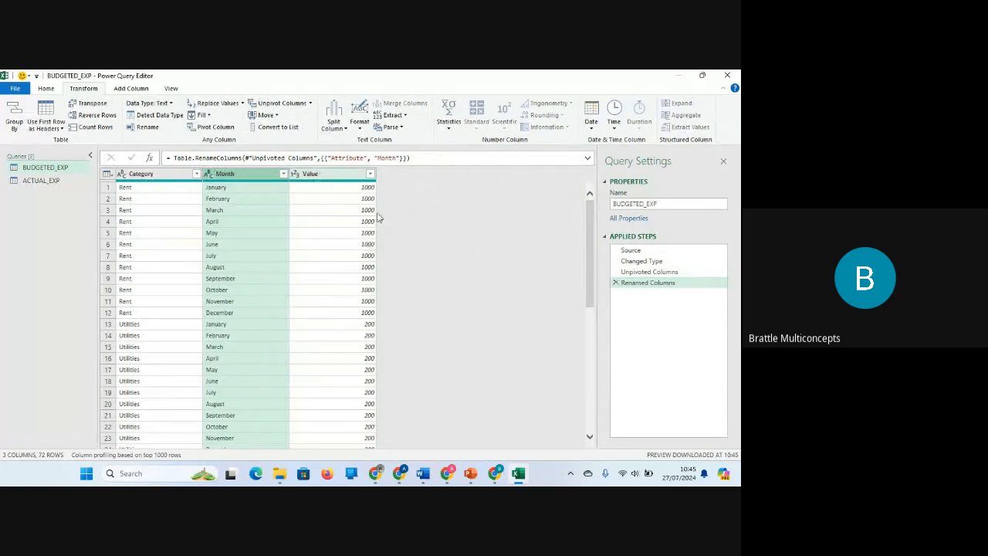
Delete the Renamed Columns and Unpivoted Columns steps from the BUDGETED_EXP query
{"action": "left_click", "coordinate": [616, 283]}
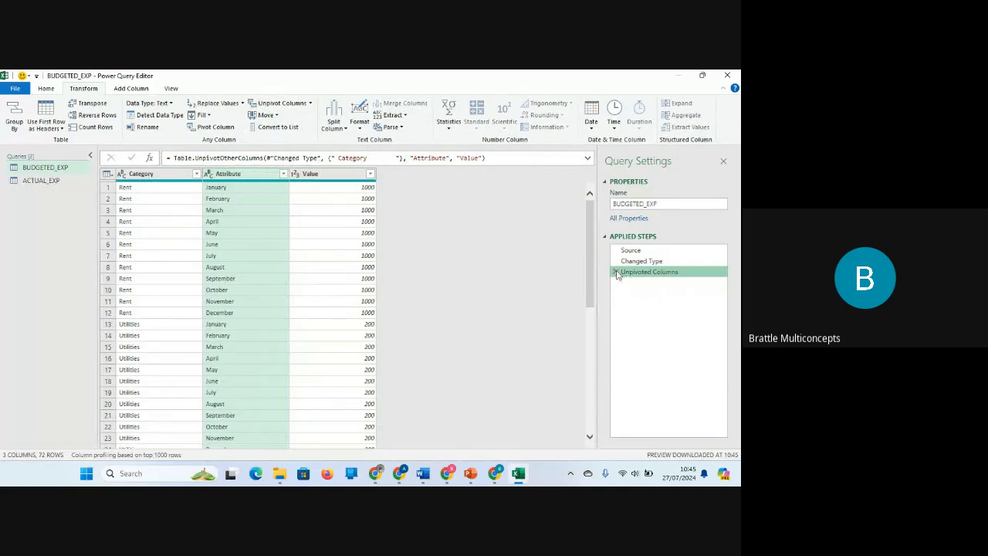
{"action": "left_click", "coordinate": [615, 268]}
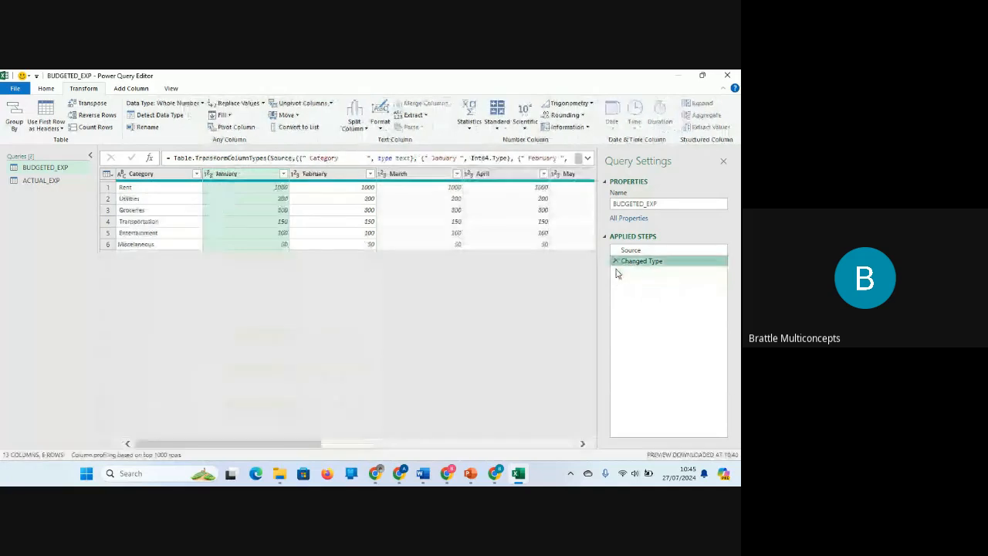
{"action": "left_click", "coordinate": [347, 190], "text": "shift"}
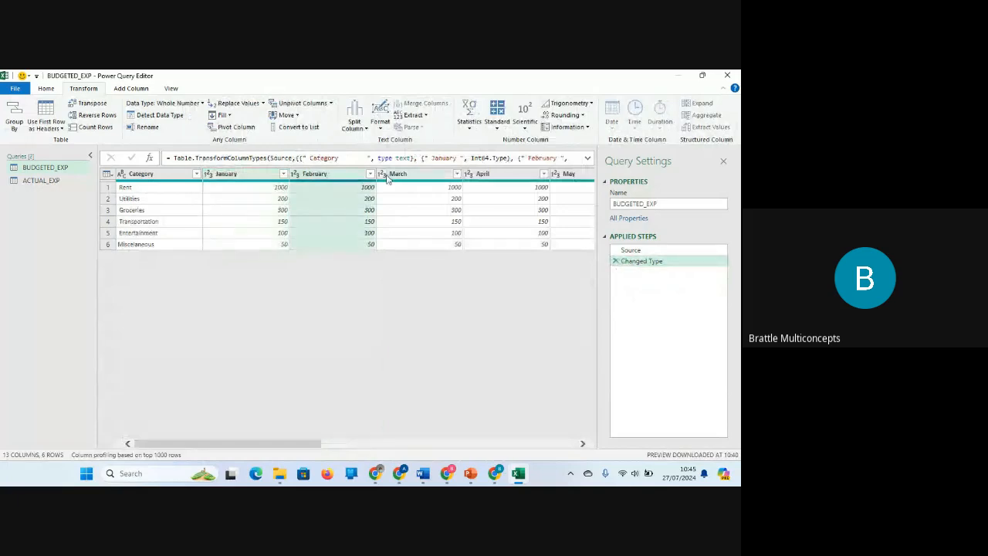
{"action": "left_click", "coordinate": [502, 173]}
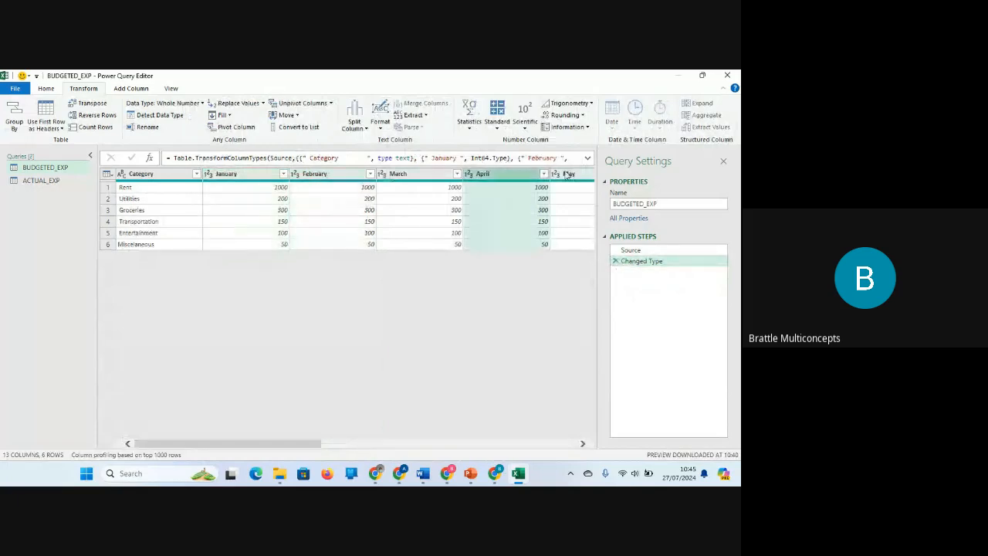
{"action": "left_click", "coordinate": [568, 175]}
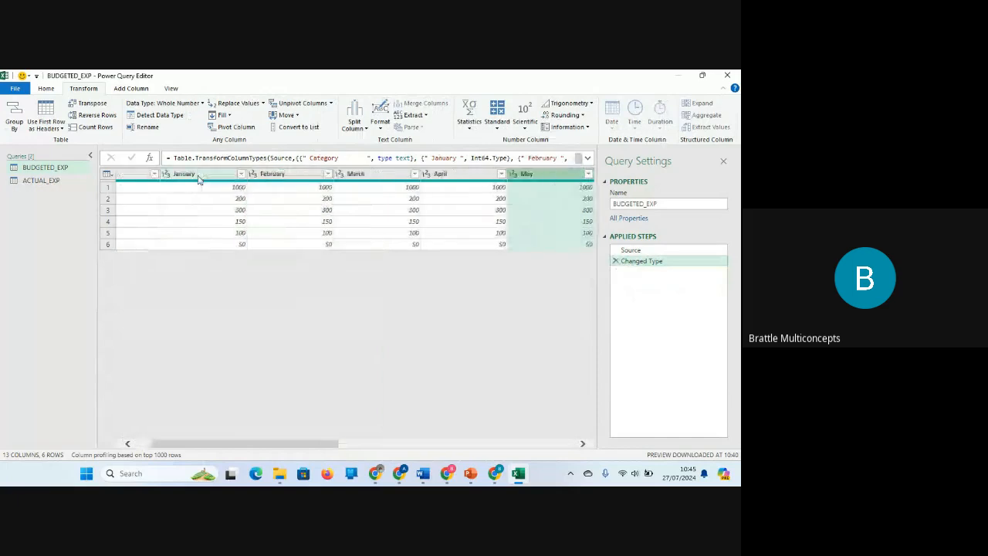
{"action": "left_click", "coordinate": [198, 174]}
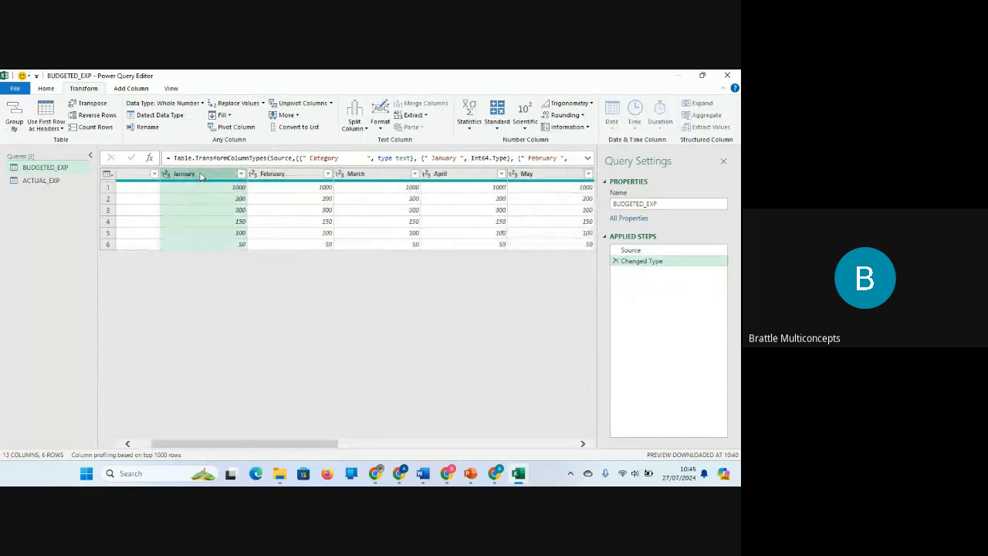
{"action": "left_click", "coordinate": [287, 175], "text": "ctrl"}
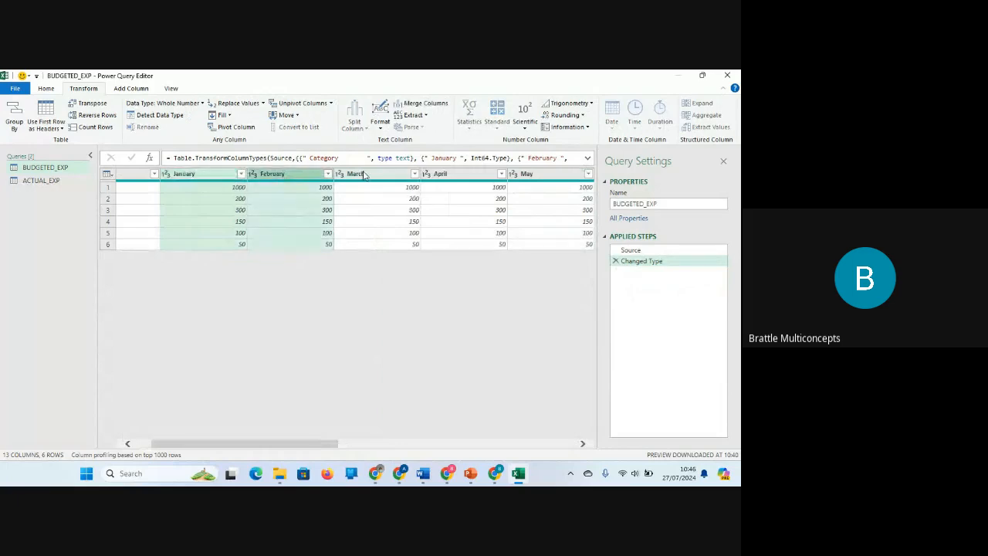
{"action": "left_click", "coordinate": [388, 176], "text": "ctrl"}
{"action": "left_click", "coordinate": [454, 174], "text": "ctrl"}
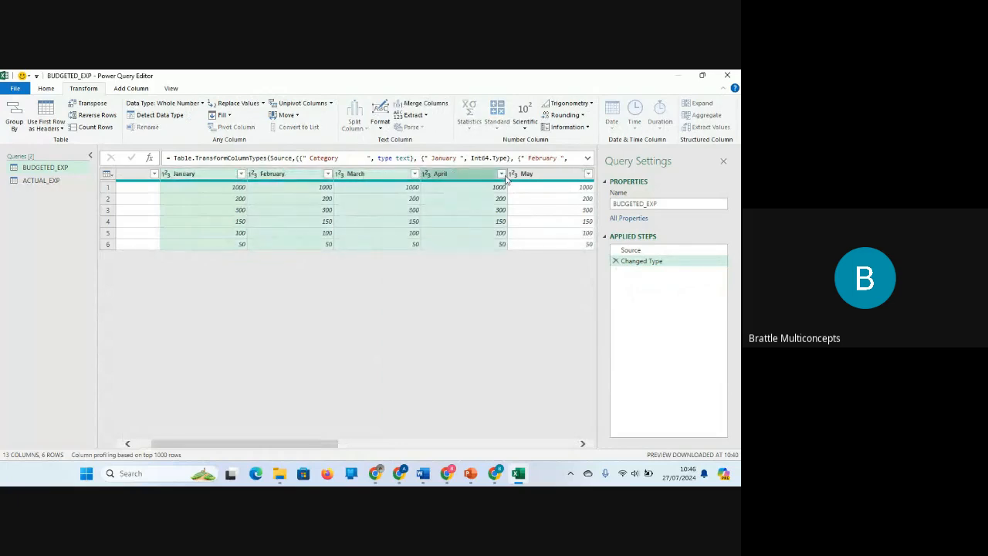
{"action": "left_click", "coordinate": [545, 173], "text": "ctrl"}
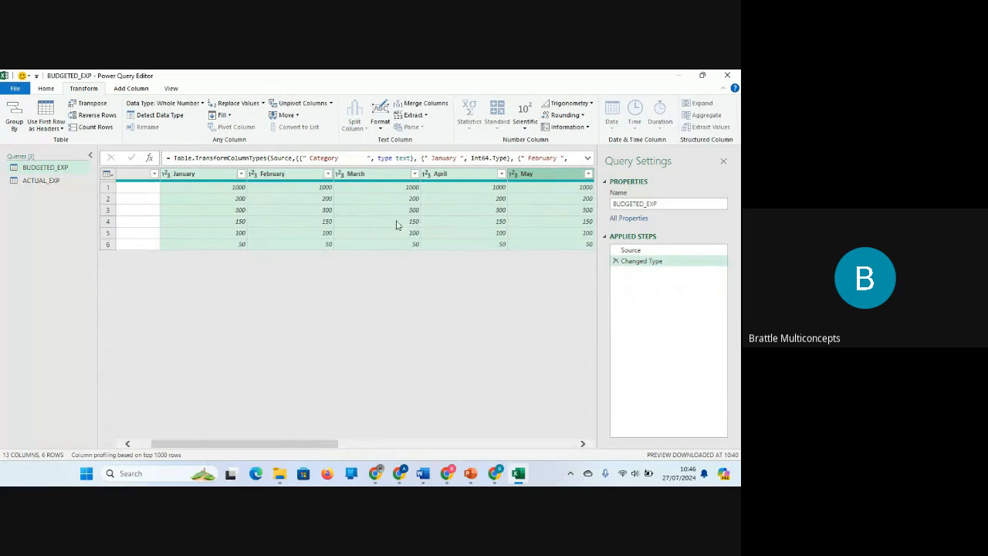
Unpivot the January through December columns of the BUDGETED_EXP query
{"action": "left_click", "coordinate": [188, 176]}
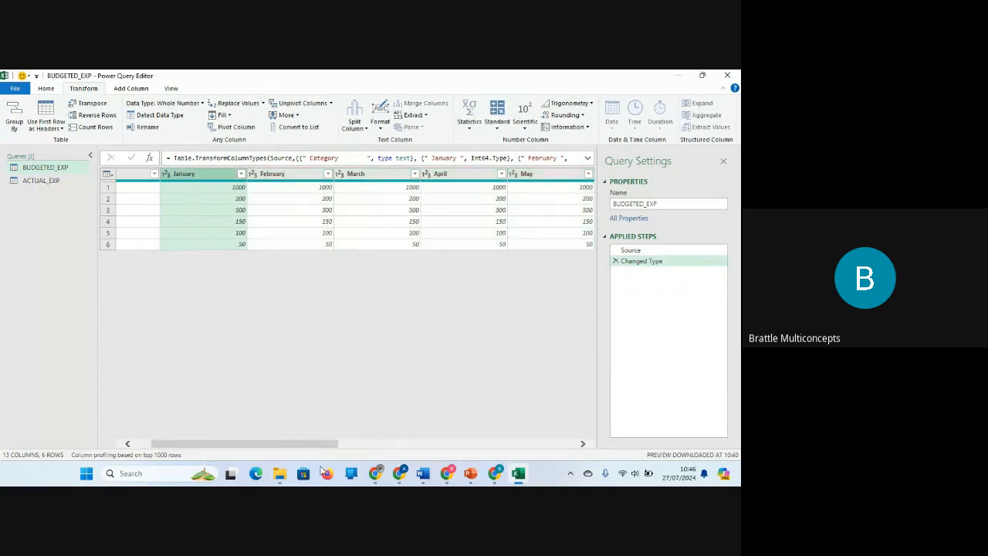
{"action": "left_click_drag", "start_coordinate": [309, 443], "coordinate": [524, 413]}
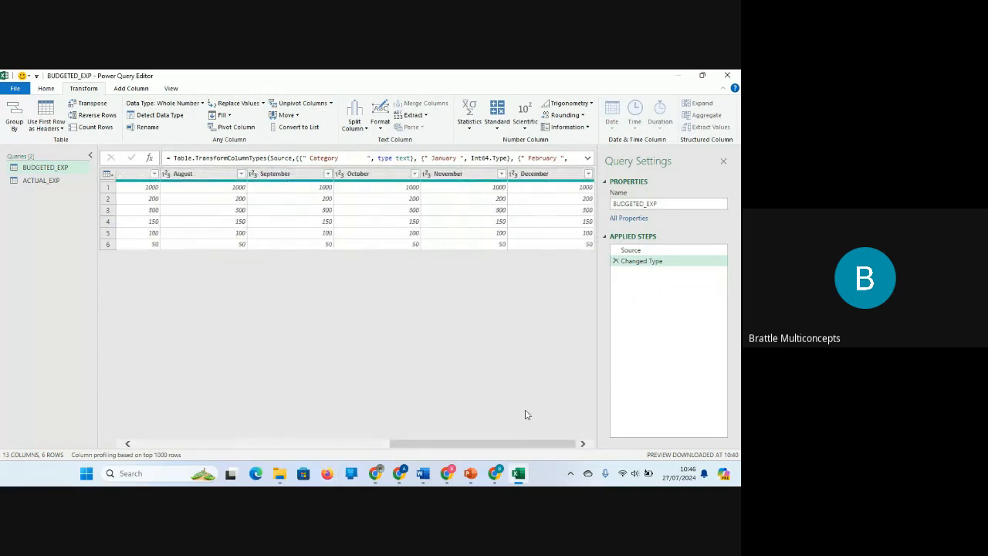
{"action": "left_click", "coordinate": [535, 174], "text": "shift"}
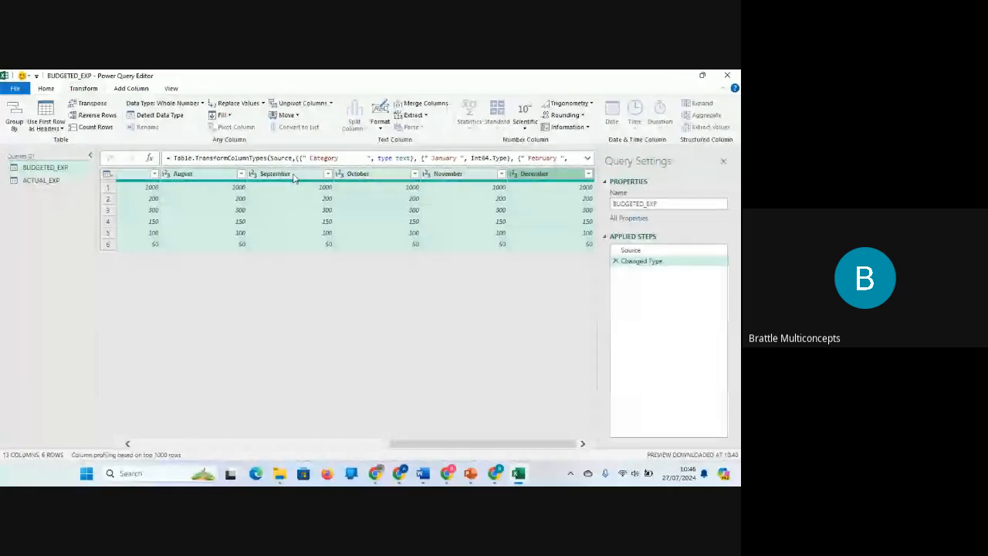
{"action": "left_click", "coordinate": [297, 103]}
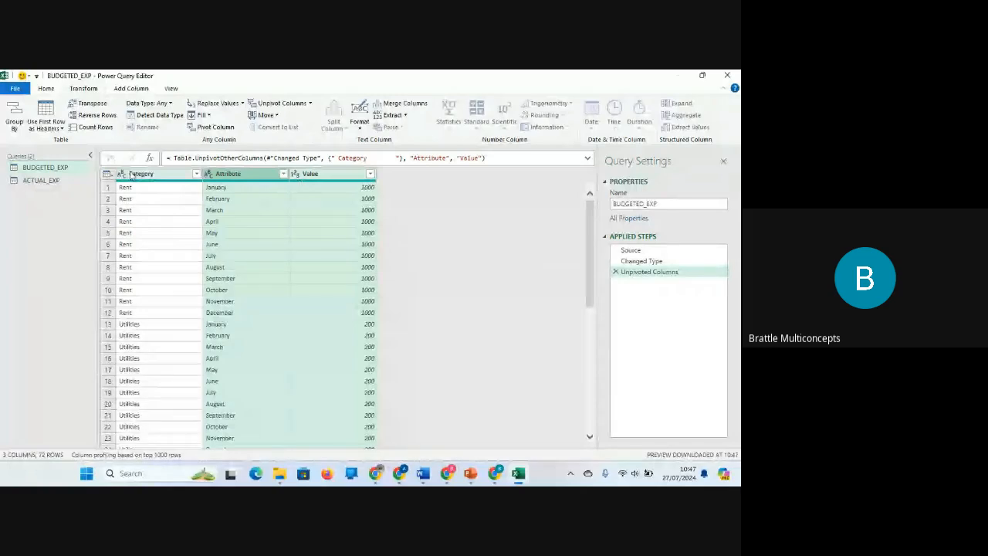
Rename the Attribute column of the BUDGETED_EXP query as Months
{"action": "double_click", "coordinate": [229, 173]}
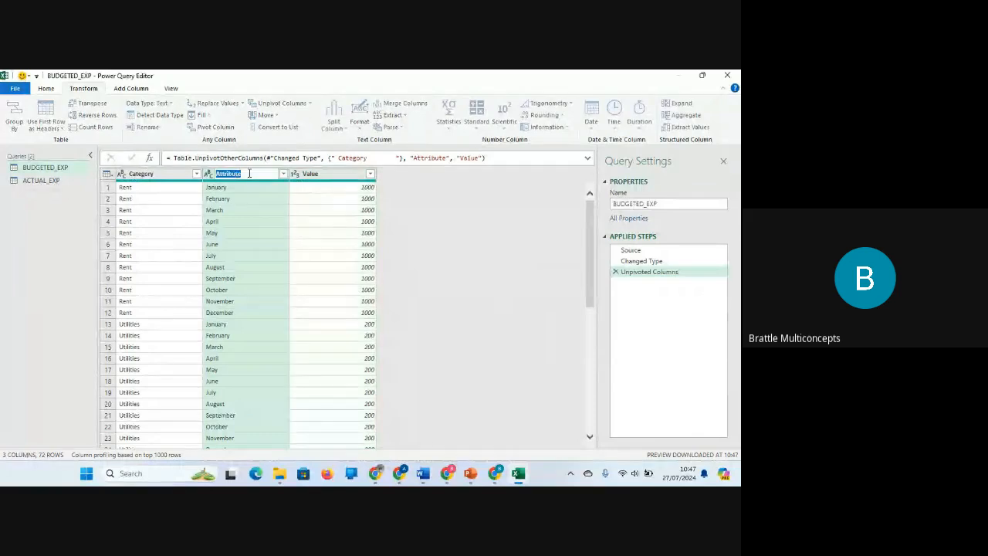
{"action": "type", "text": "Month"}
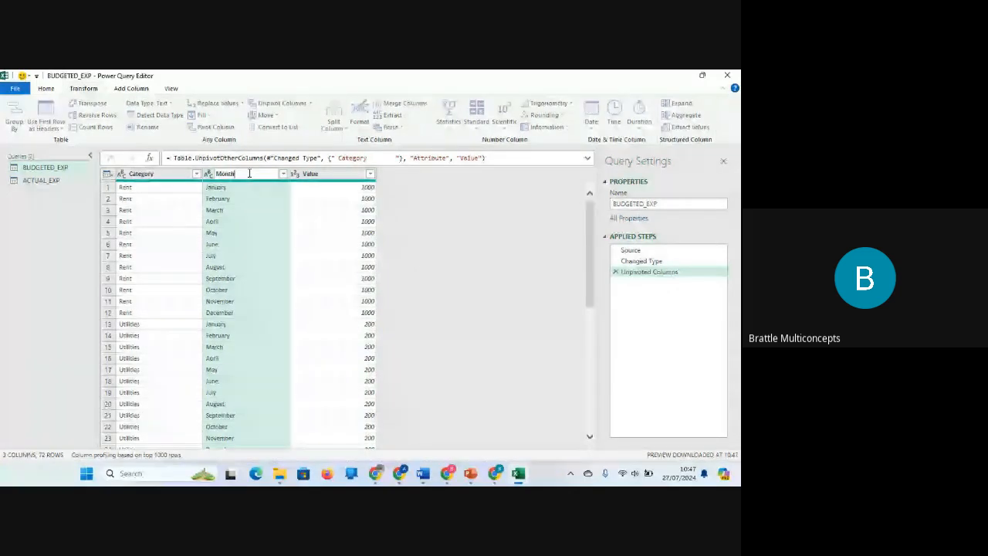
{"action": "key", "text": "Return"}
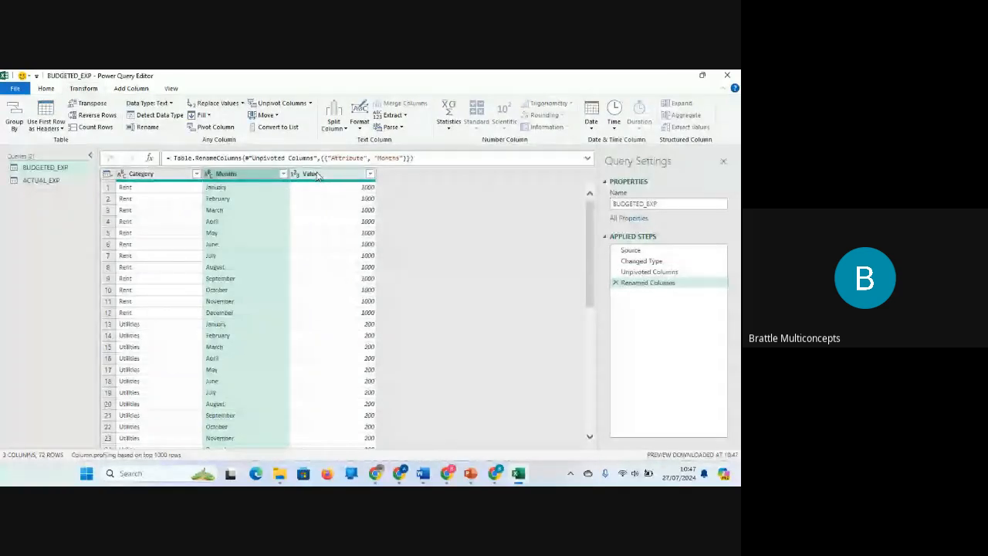
{"action": "left_click", "coordinate": [316, 175]}
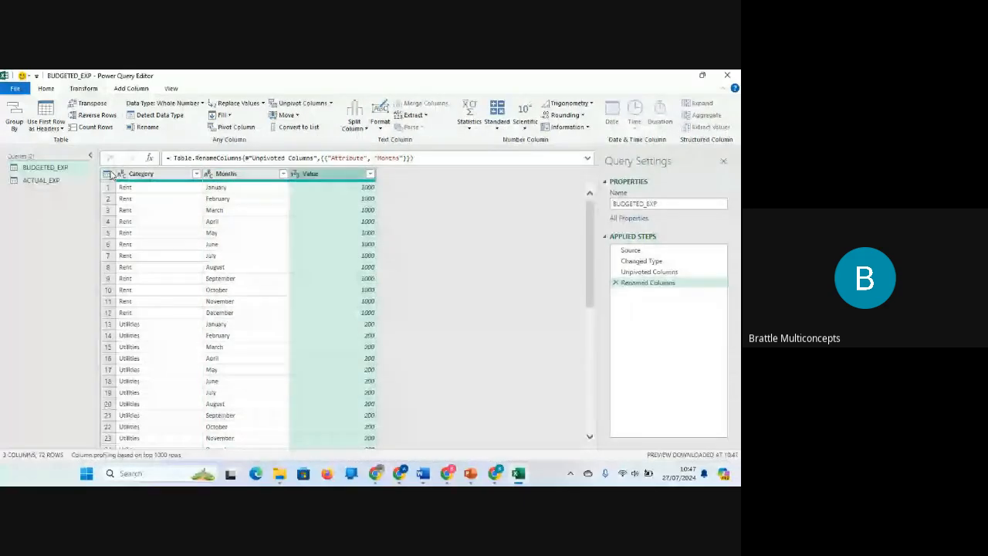
Unpivot the January through December columns of the ACTUAL_EXP query
{"action": "left_click", "coordinate": [46, 181]}
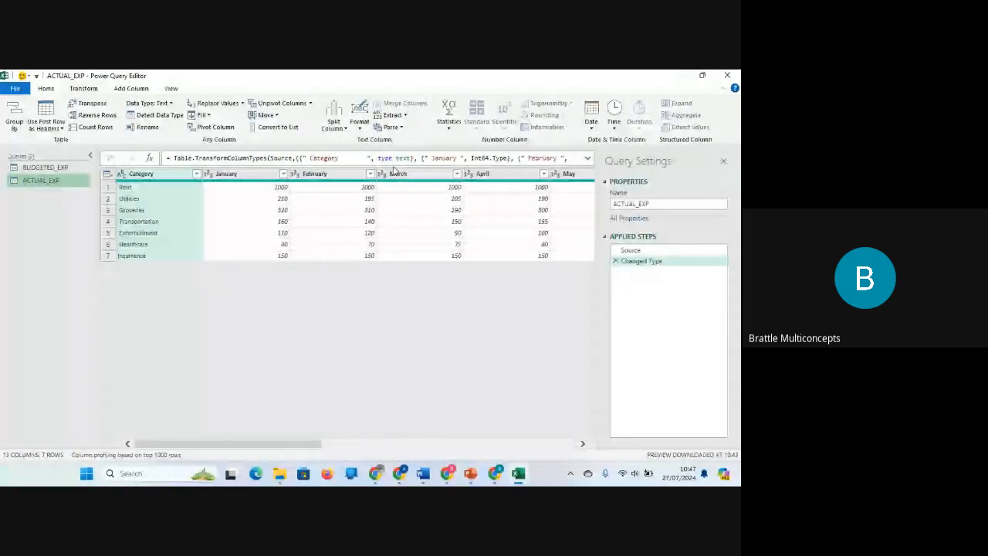
{"action": "left_click", "coordinate": [252, 176]}
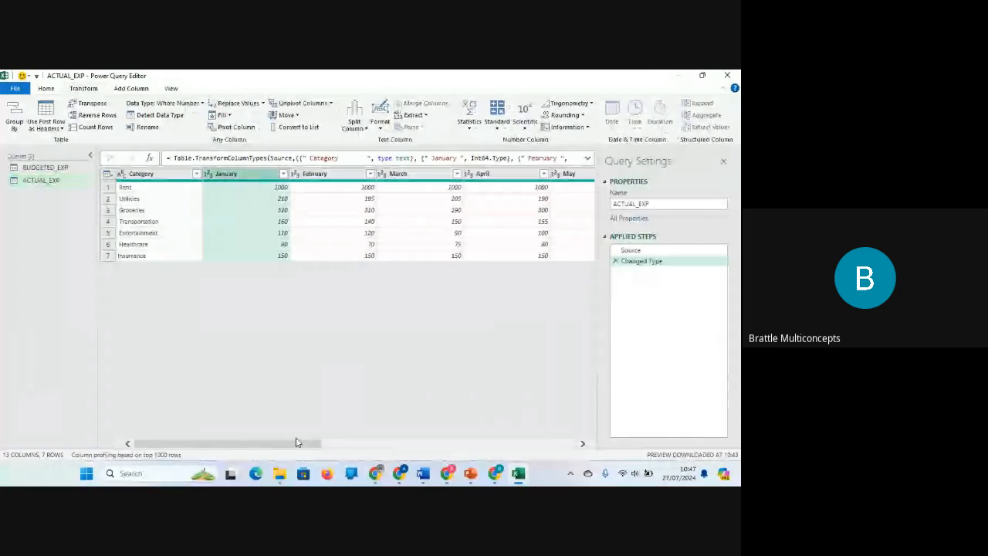
{"action": "left_click_drag", "start_coordinate": [295, 441], "coordinate": [496, 420]}
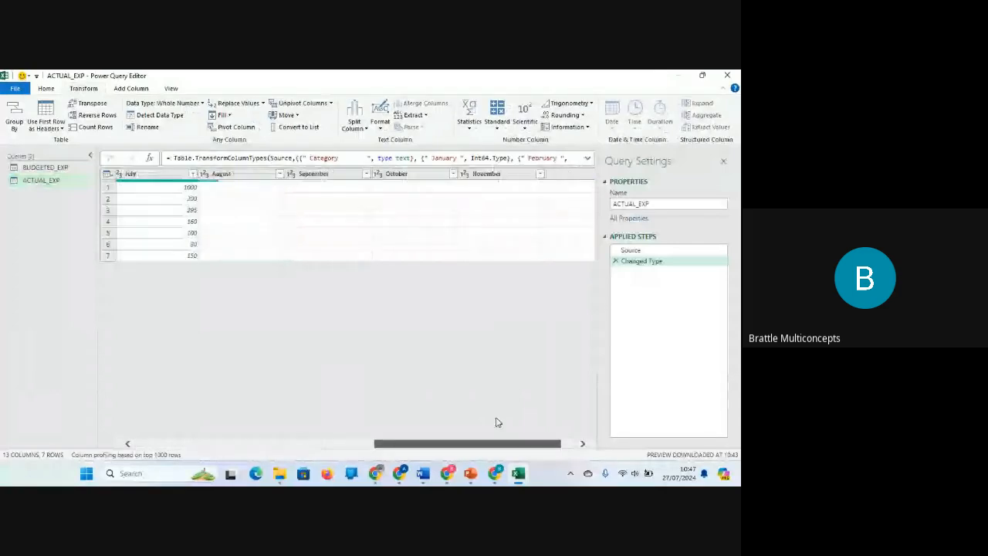
{"action": "left_click", "coordinate": [553, 176], "text": "shift"}
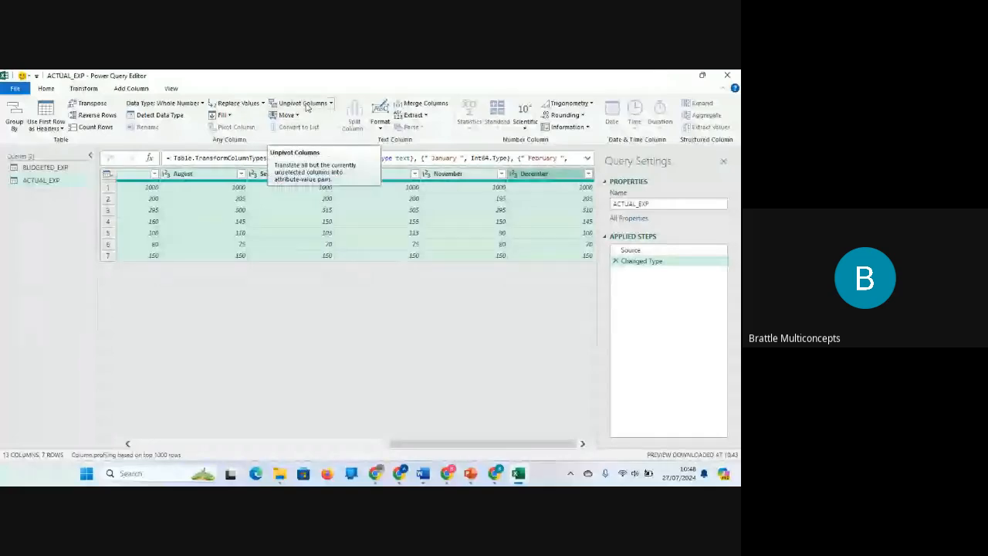
{"action": "left_click", "coordinate": [306, 104]}
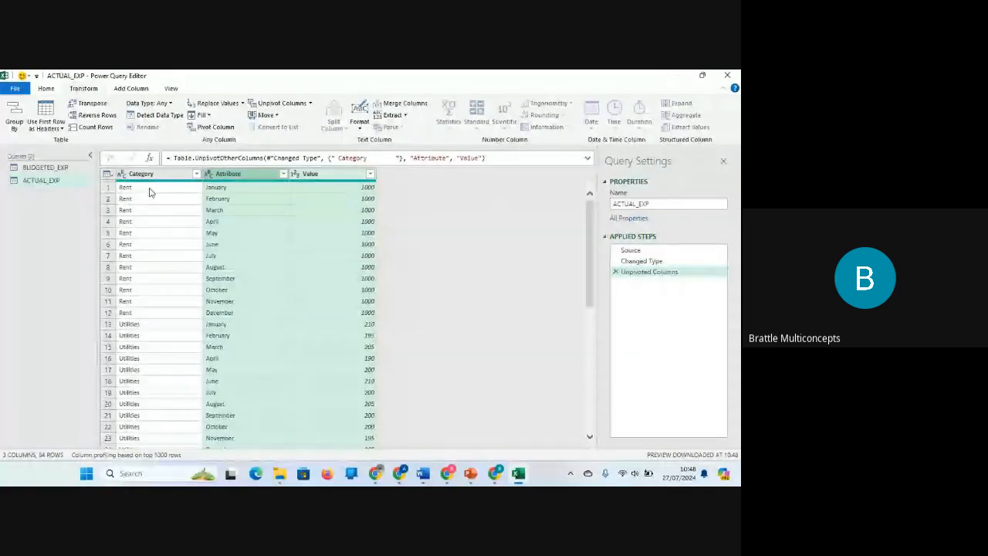
Rename the Attribute column of the ACTUAL_EXP query as Months, matching the column name in BUDGETED_EXP
{"action": "left_click", "coordinate": [231, 176]}
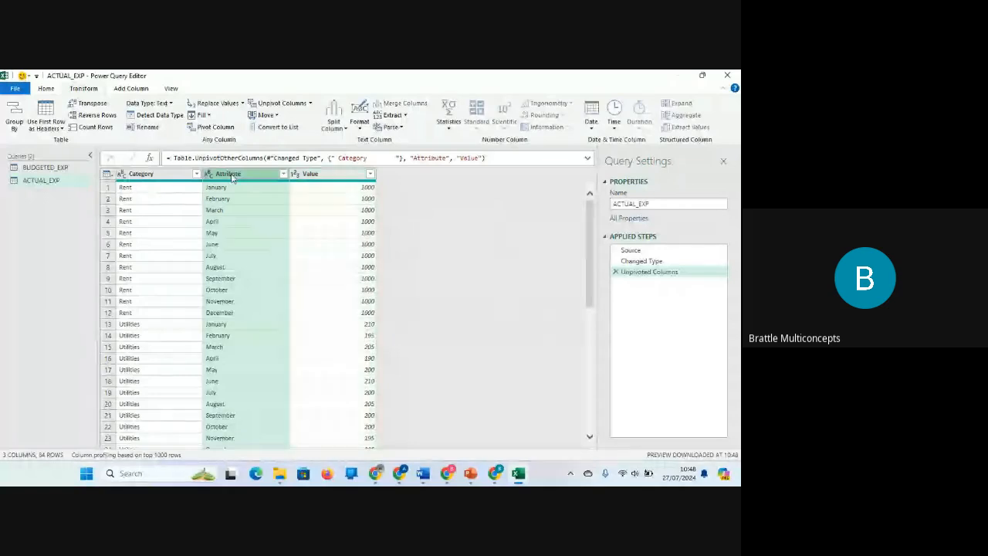
{"action": "double_click", "coordinate": [230, 175]}
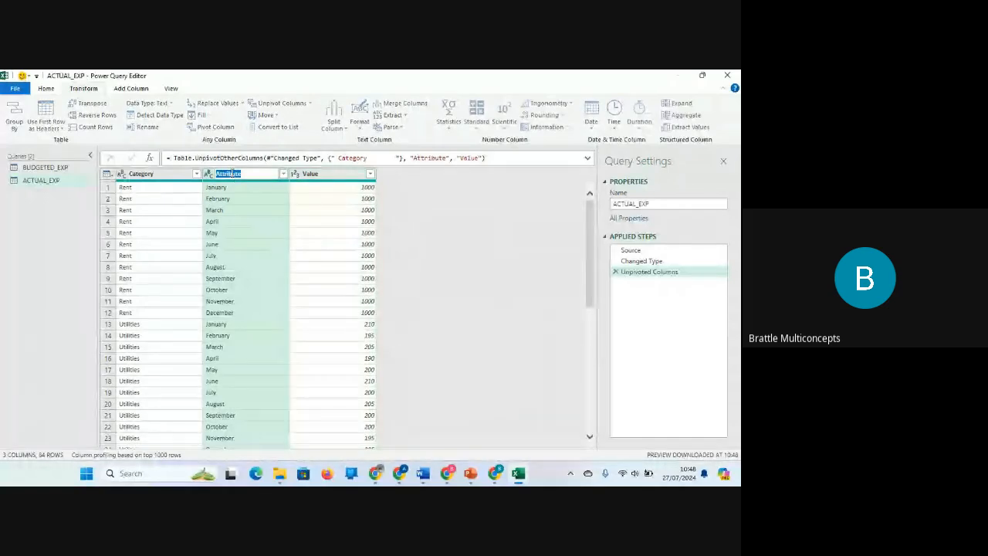
{"action": "type", "text": "Months"}
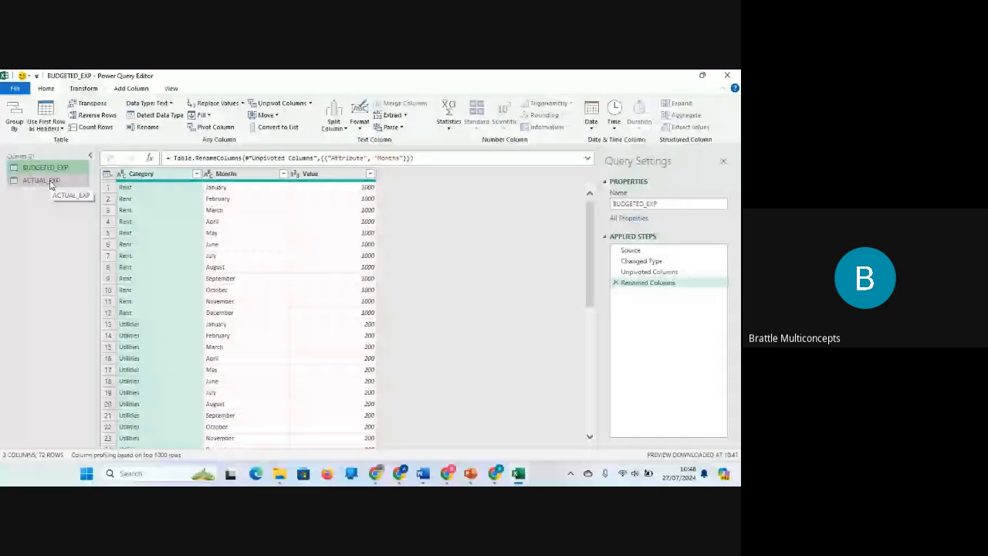
{"action": "left_click", "coordinate": [51, 183]}
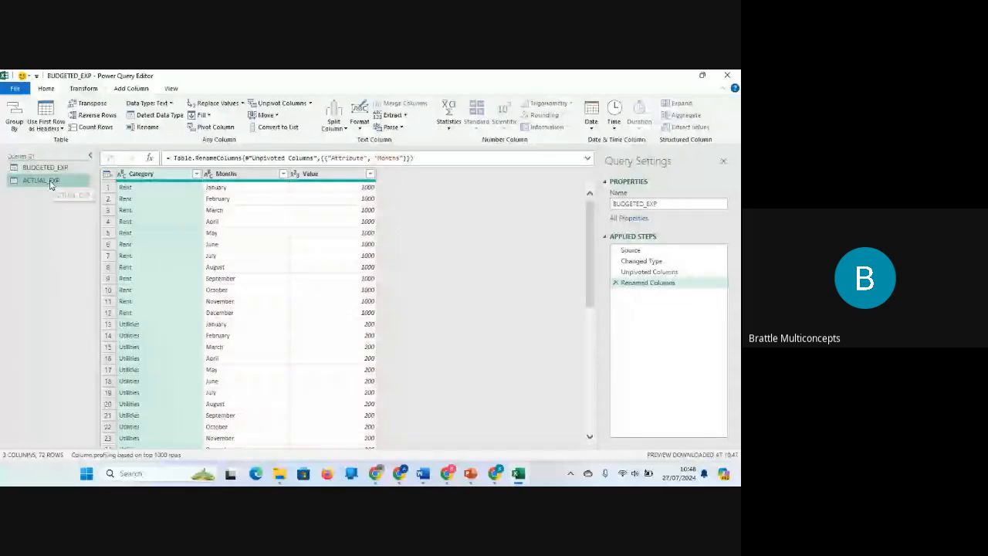
{"action": "double_click", "coordinate": [261, 176]}
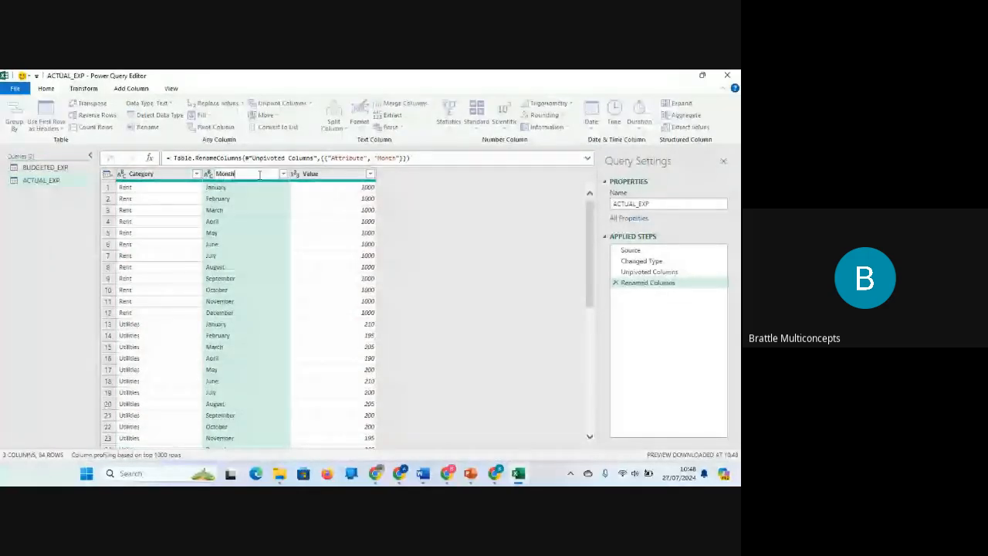
{"action": "type", "text": "s"}
{"action": "key", "text": "Return"}
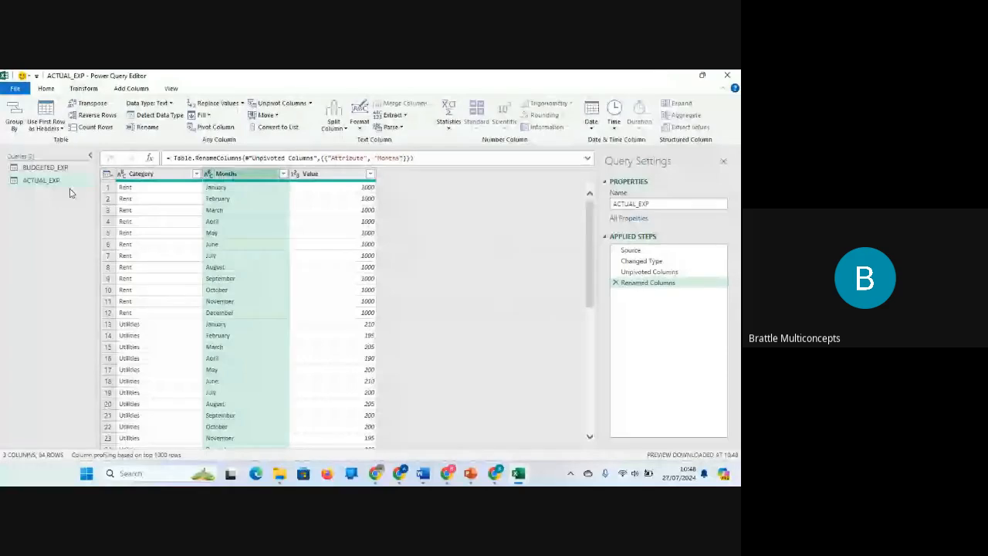
Set up grouping of the ACTUAL_EXP query by Category with a new column named Actual Exp
{"action": "left_click", "coordinate": [45, 167]}
{"action": "left_click", "coordinate": [45, 180]}
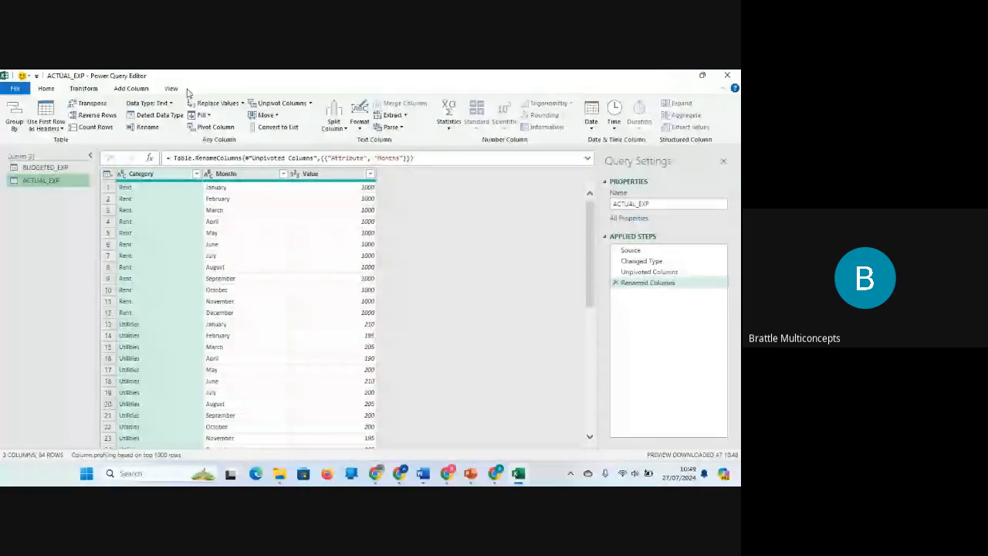
{"action": "left_click", "coordinate": [48, 89]}
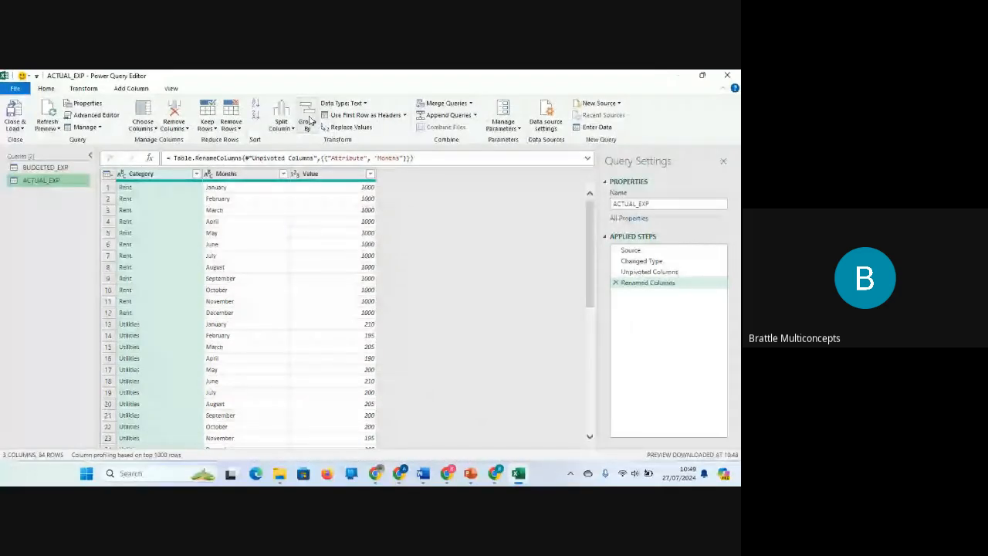
{"action": "left_click", "coordinate": [311, 119]}
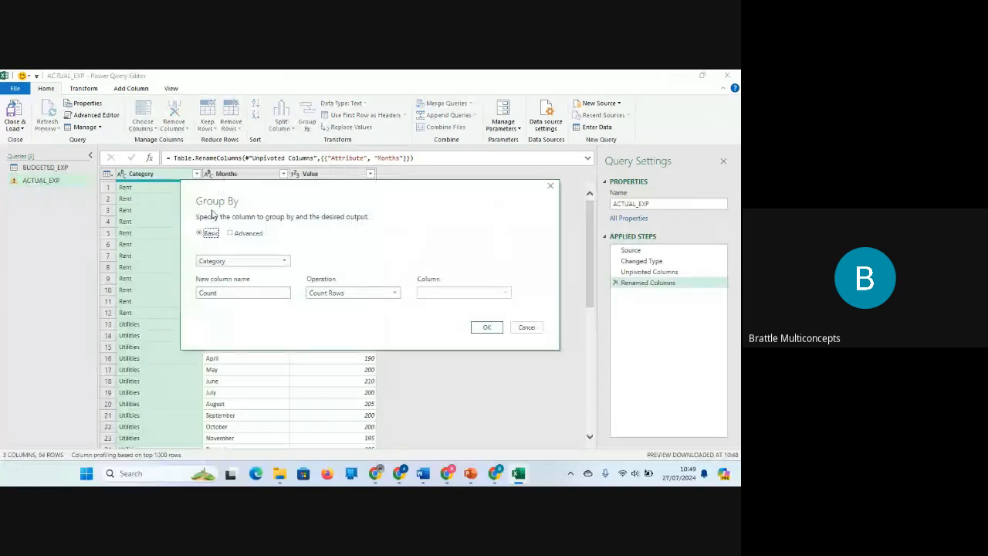
{"action": "left_click", "coordinate": [284, 263]}
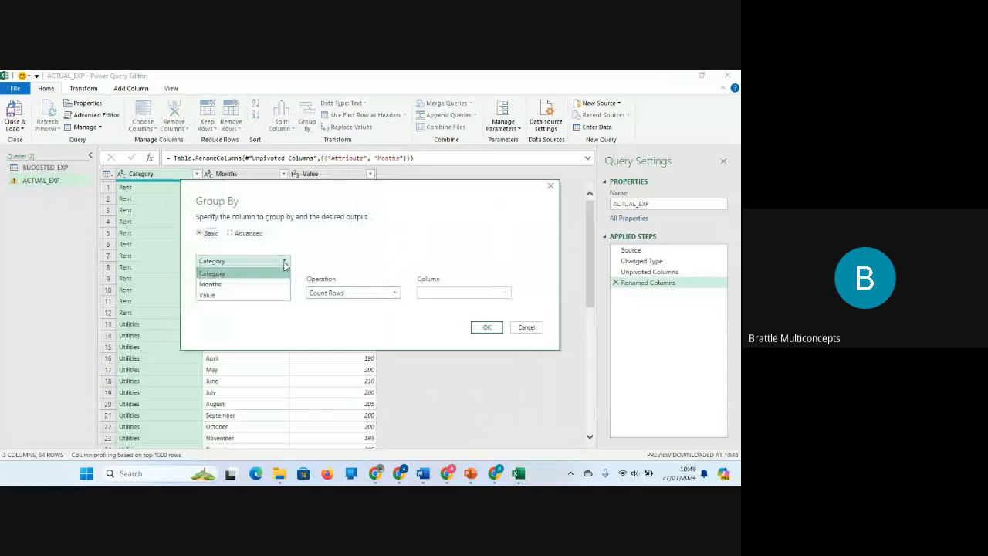
{"action": "left_click", "coordinate": [211, 274]}
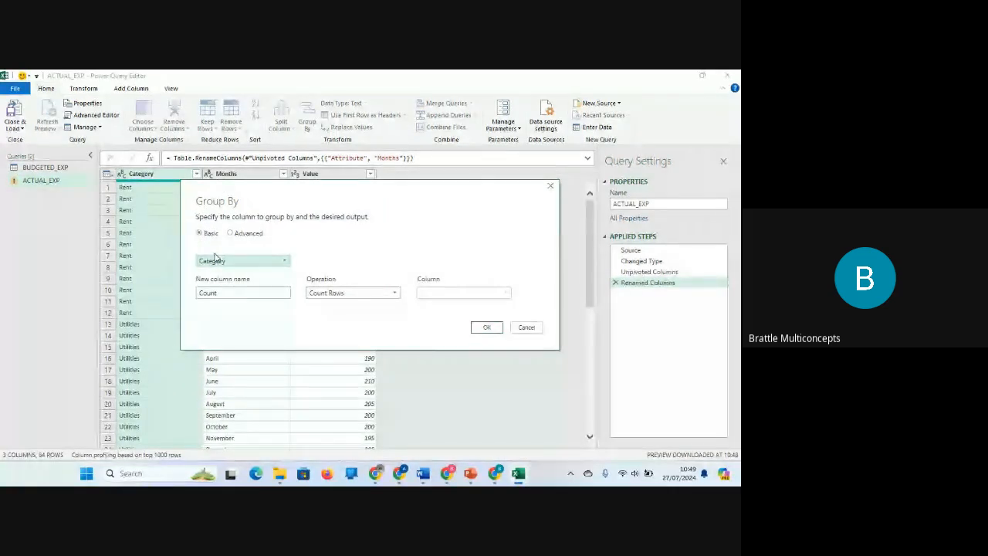
{"action": "left_click_drag", "start_coordinate": [228, 293], "coordinate": [186, 292]}
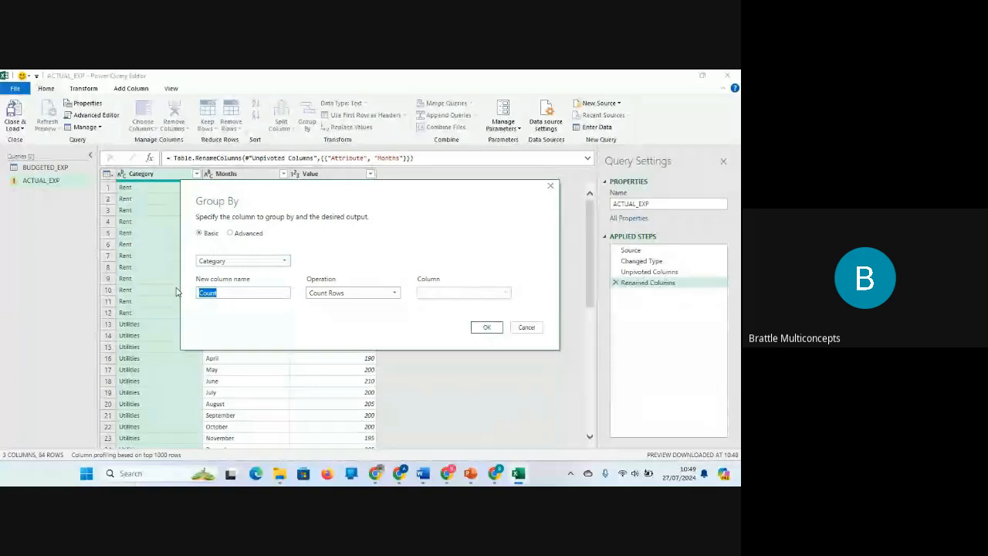
{"action": "type", "text": "Actua"}
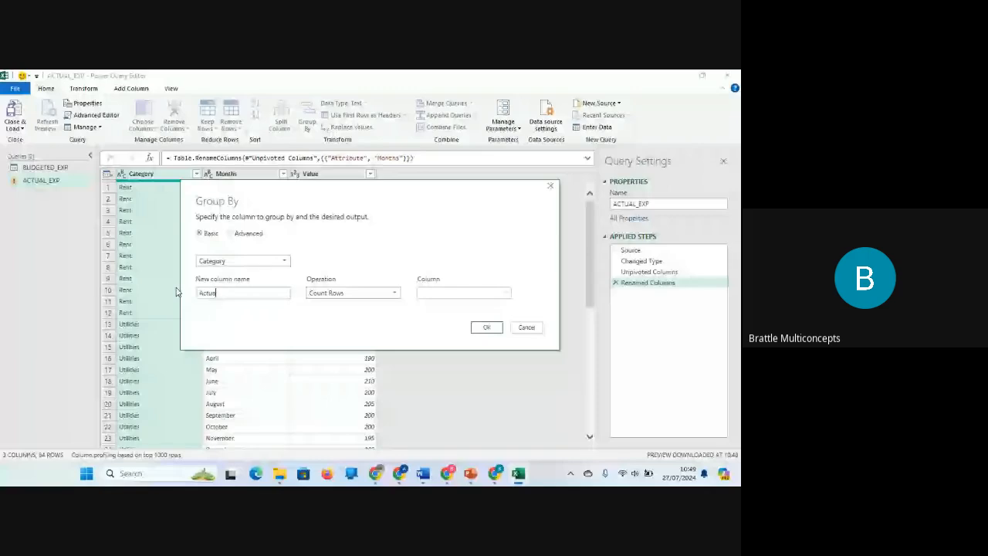
{"action": "type", "text": "l Ex"}
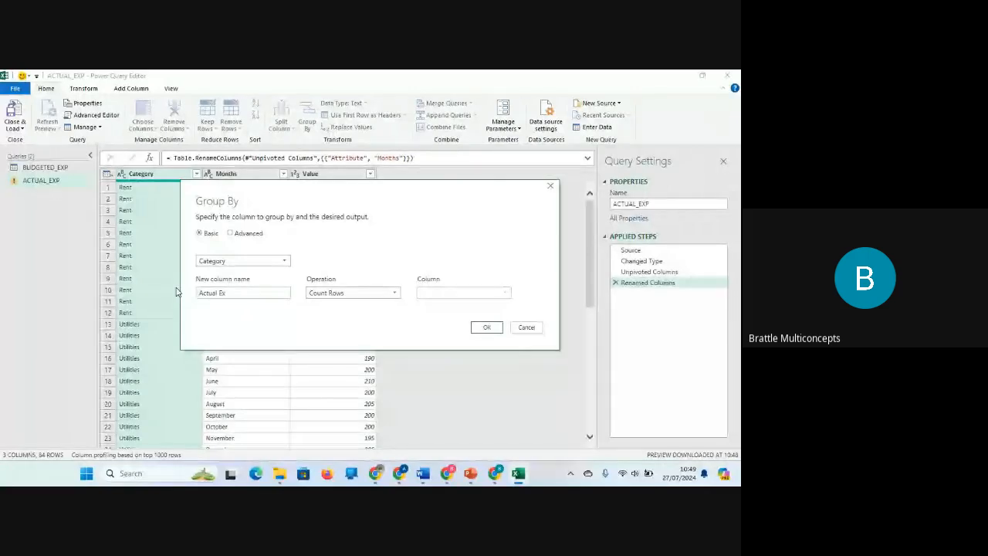
{"action": "type", "text": "p"}
Try to apply the grouping with Actual Exp calculated as the sum of the Value column
{"action": "left_click", "coordinate": [358, 295]}
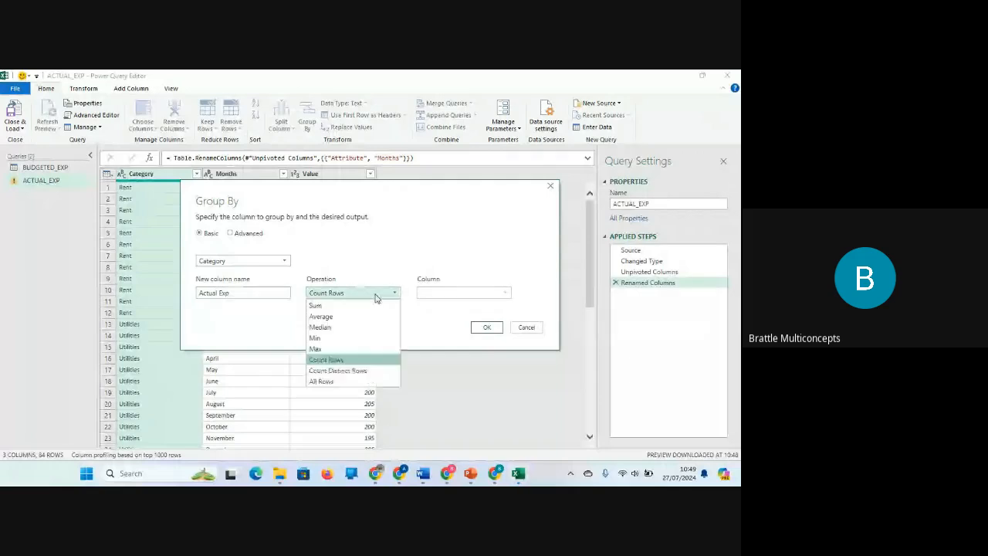
{"action": "left_click", "coordinate": [370, 305]}
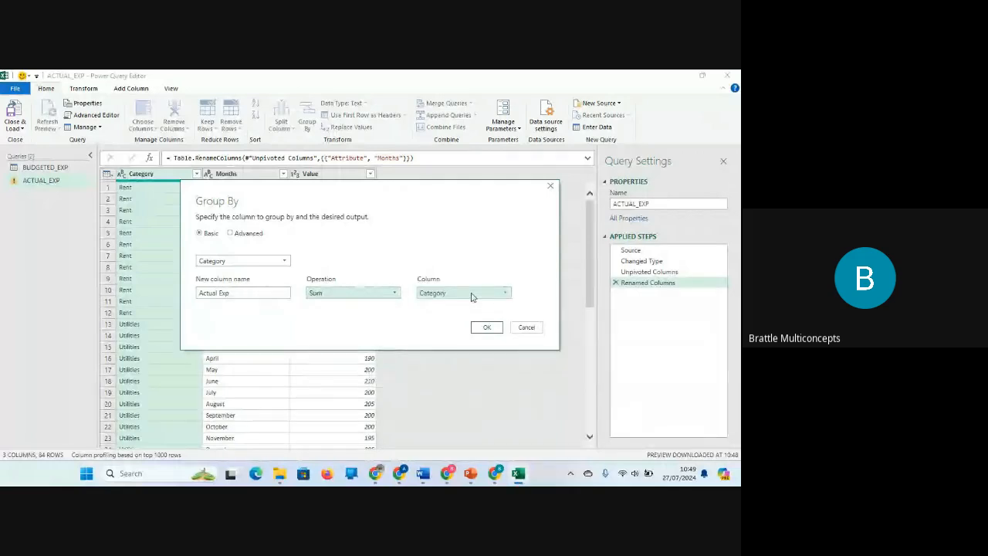
{"action": "left_click", "coordinate": [473, 297]}
{"action": "left_click", "coordinate": [452, 330]}
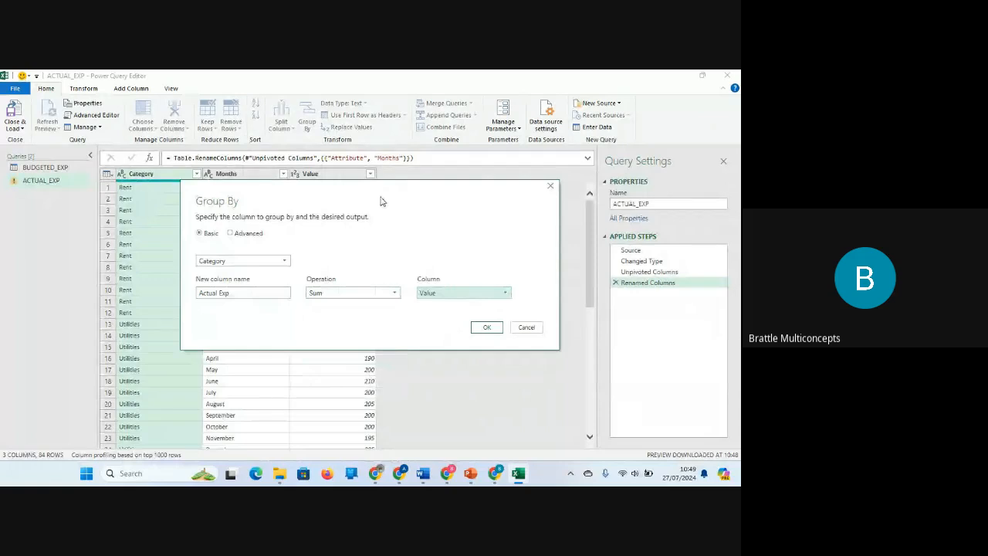
{"action": "left_click_drag", "start_coordinate": [199, 187], "coordinate": [319, 195]}
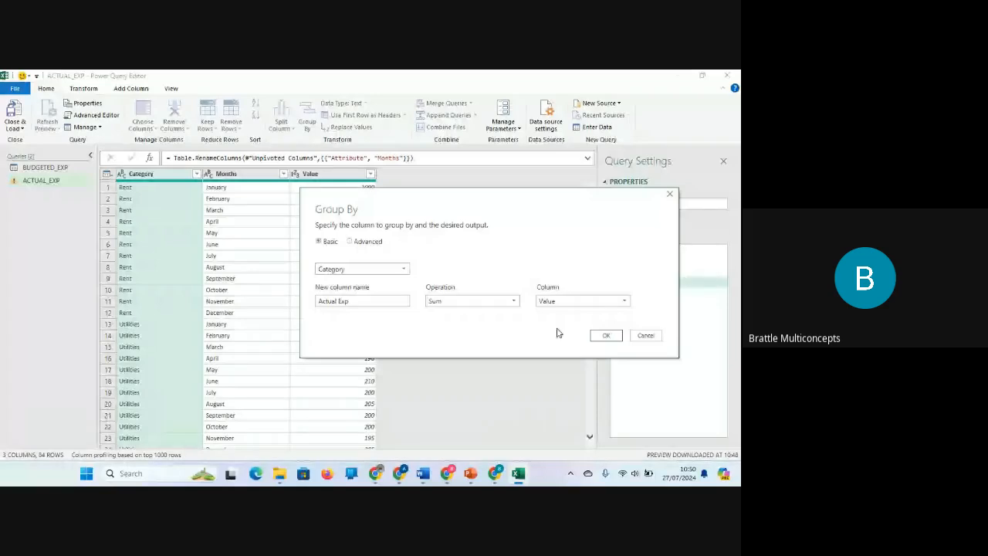
{"action": "left_click", "coordinate": [606, 335]}
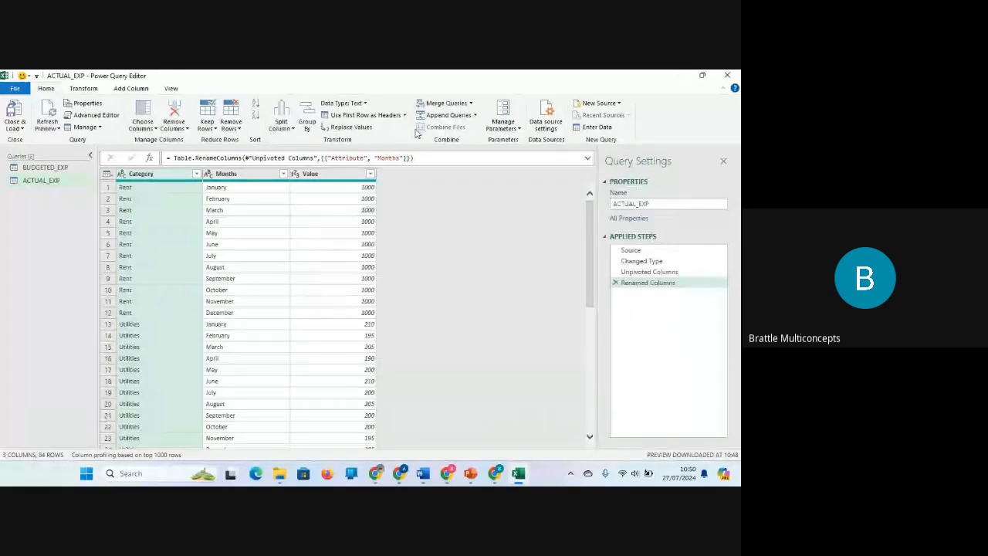
Start a new Group By on the ACTUAL_EXP query with Category as the grouping column
{"action": "left_click", "coordinate": [308, 116]}
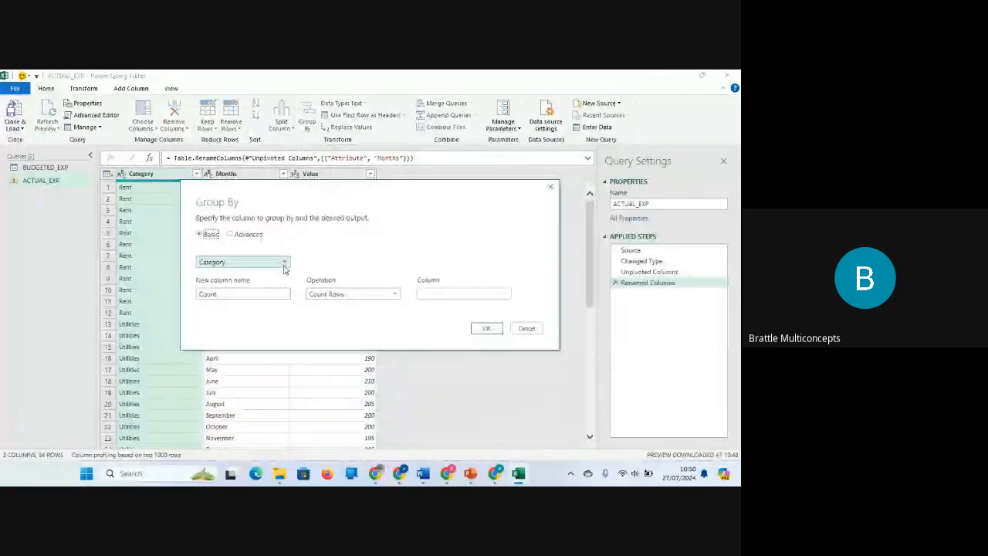
{"action": "left_click", "coordinate": [284, 268]}
{"action": "left_click", "coordinate": [253, 194]}
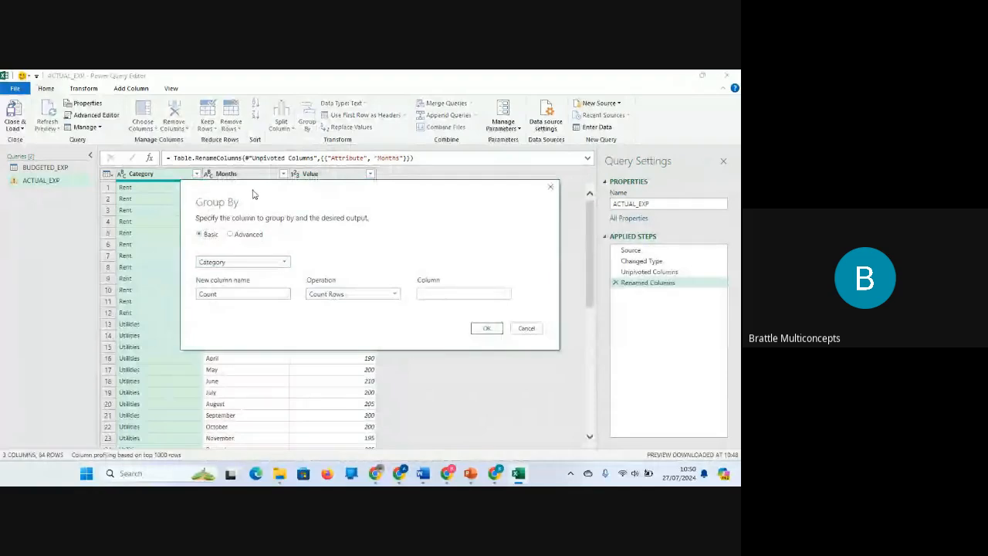
{"action": "left_click_drag", "start_coordinate": [253, 195], "coordinate": [267, 206]}
{"action": "left_click", "coordinate": [294, 275]}
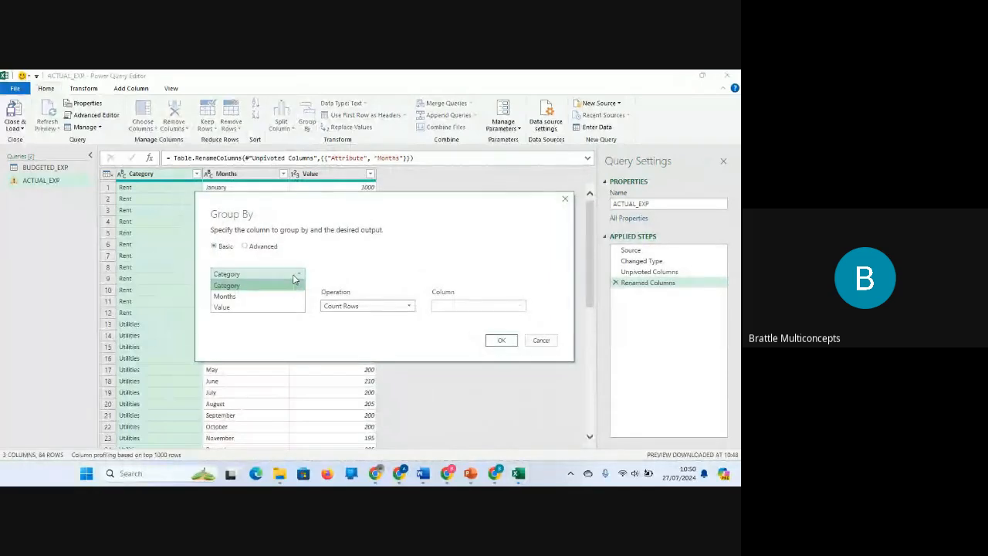
{"action": "left_click", "coordinate": [256, 297]}
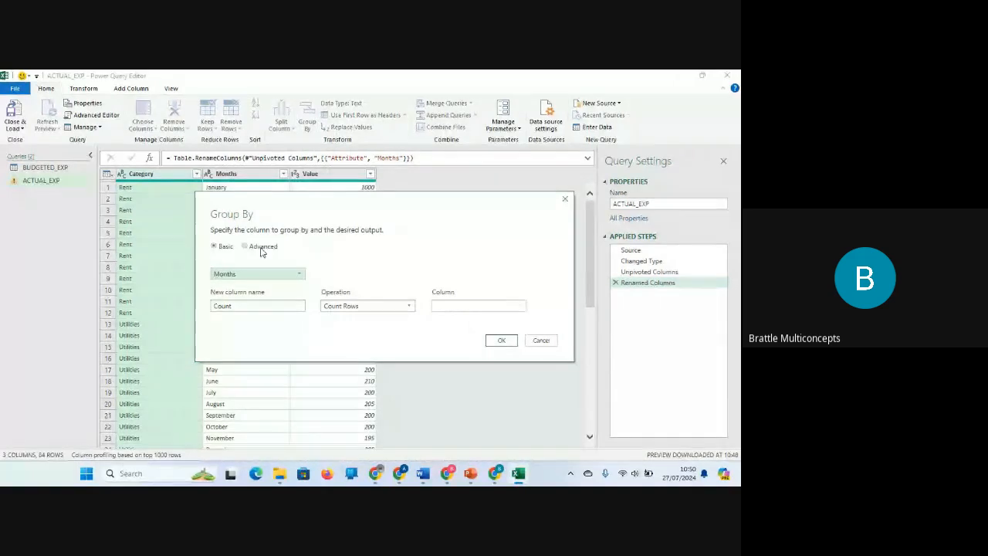
{"action": "left_click", "coordinate": [259, 274]}
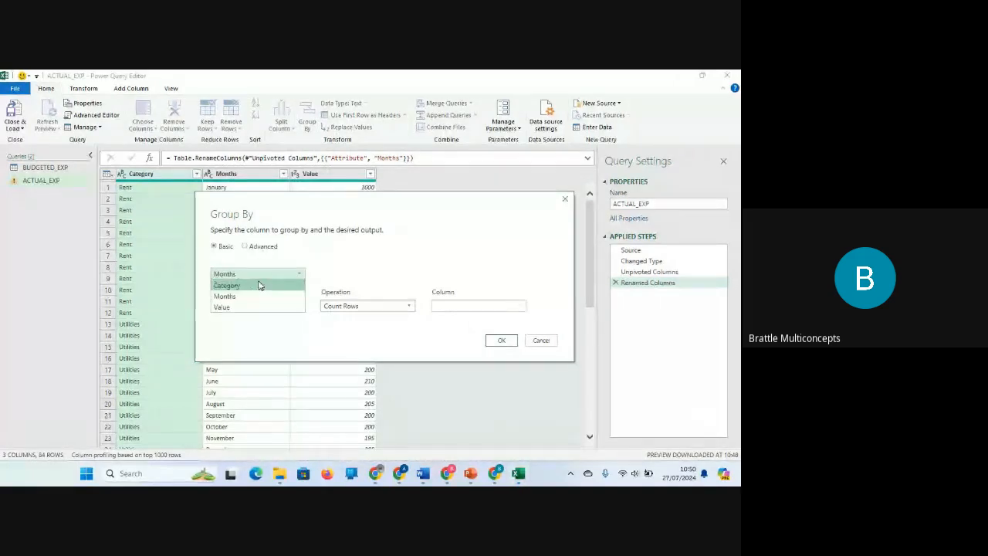
{"action": "left_click", "coordinate": [260, 286]}
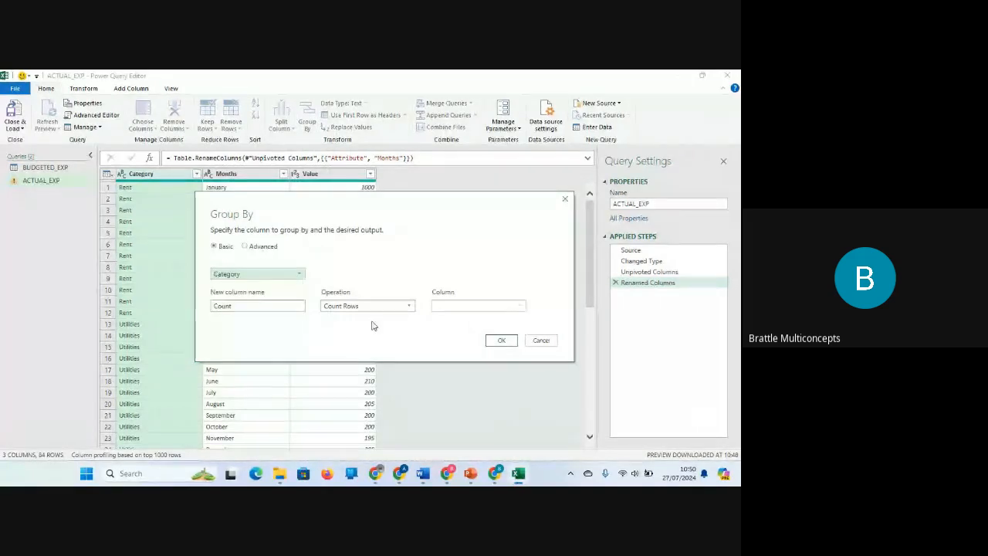
Name the grouped result column Actual EXp, calculate it as the sum of Value, and apply the grouping
{"action": "left_click", "coordinate": [288, 307]}
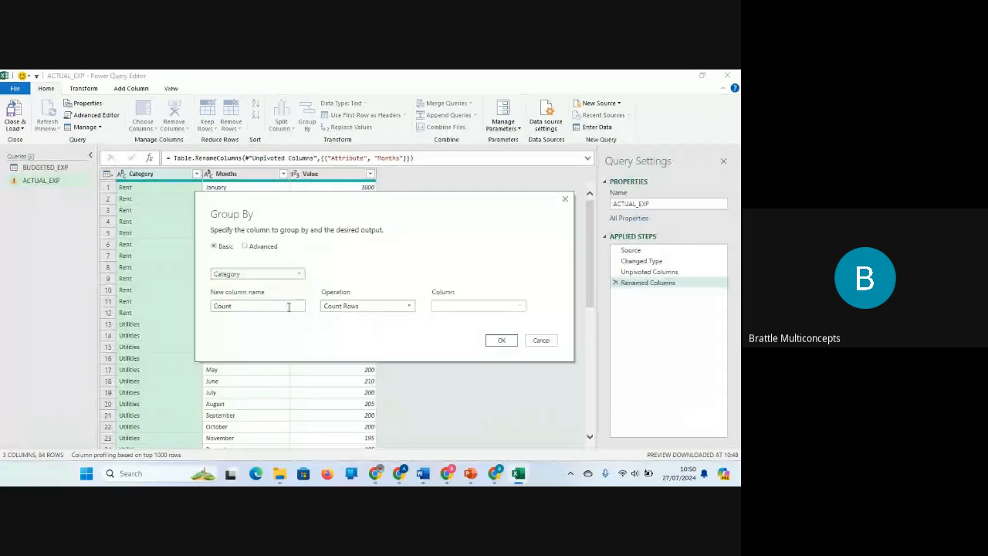
{"action": "left_click_drag", "start_coordinate": [288, 306], "coordinate": [191, 307]}
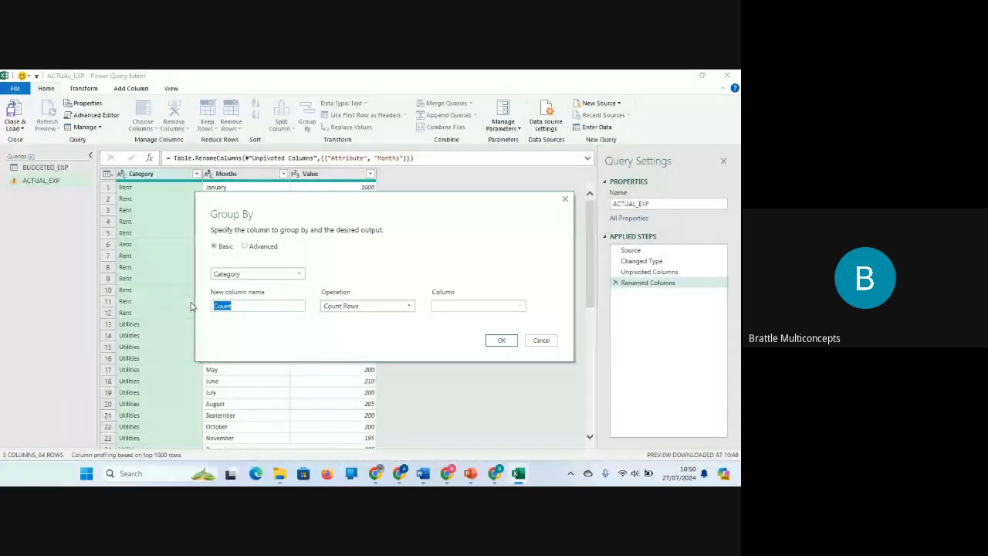
{"action": "type", "text": "Actual EXp"}
{"action": "left_click", "coordinate": [378, 308]}
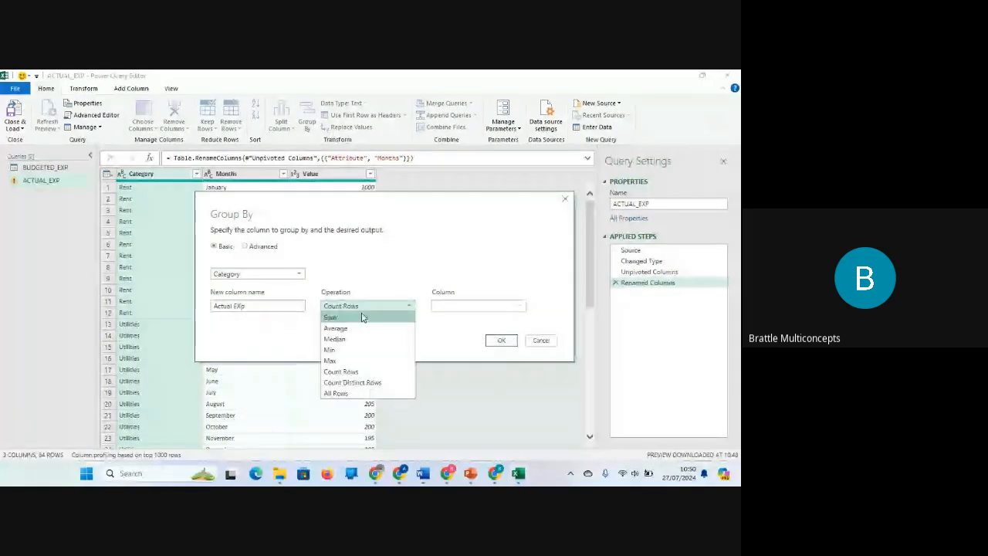
{"action": "left_click", "coordinate": [362, 317]}
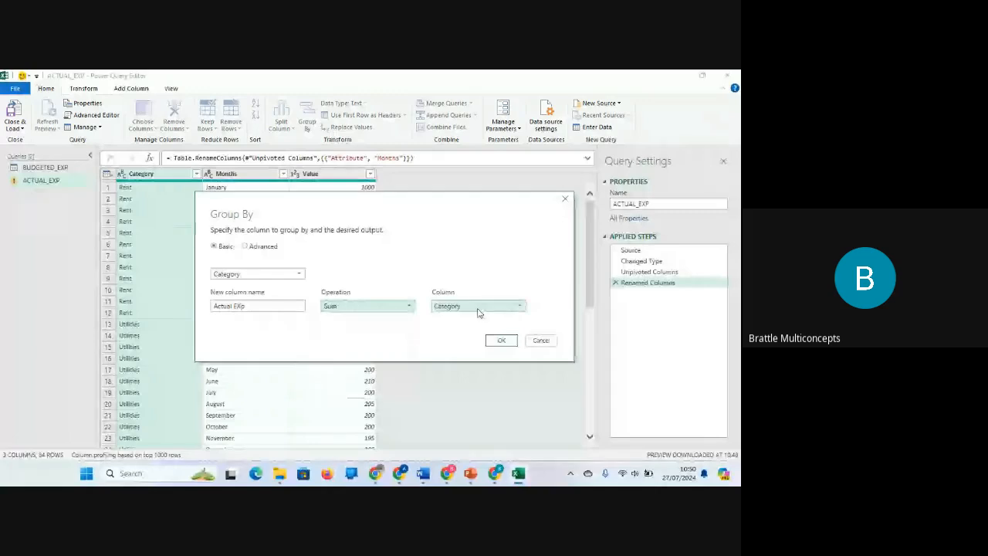
{"action": "left_click", "coordinate": [477, 307]}
{"action": "left_click", "coordinate": [457, 339]}
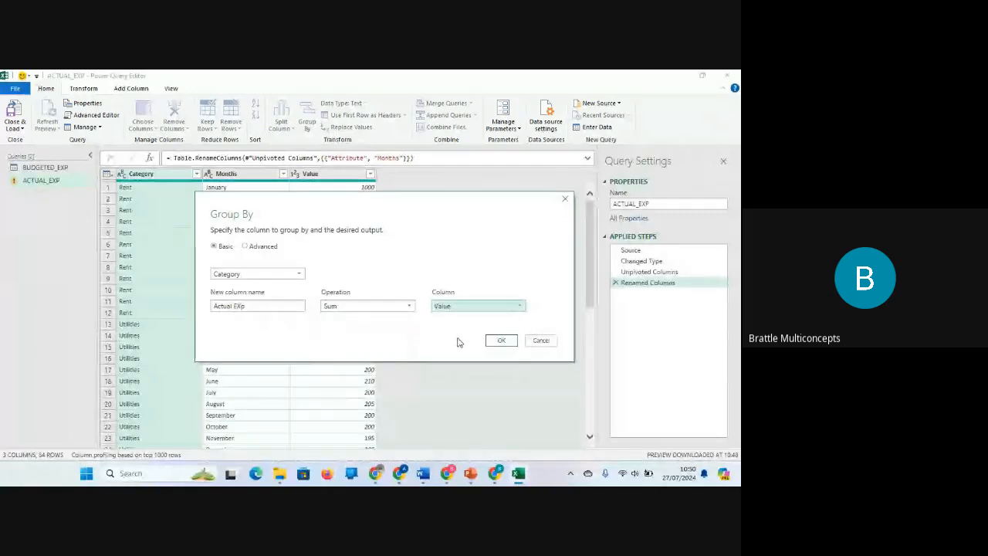
{"action": "left_click", "coordinate": [501, 342]}
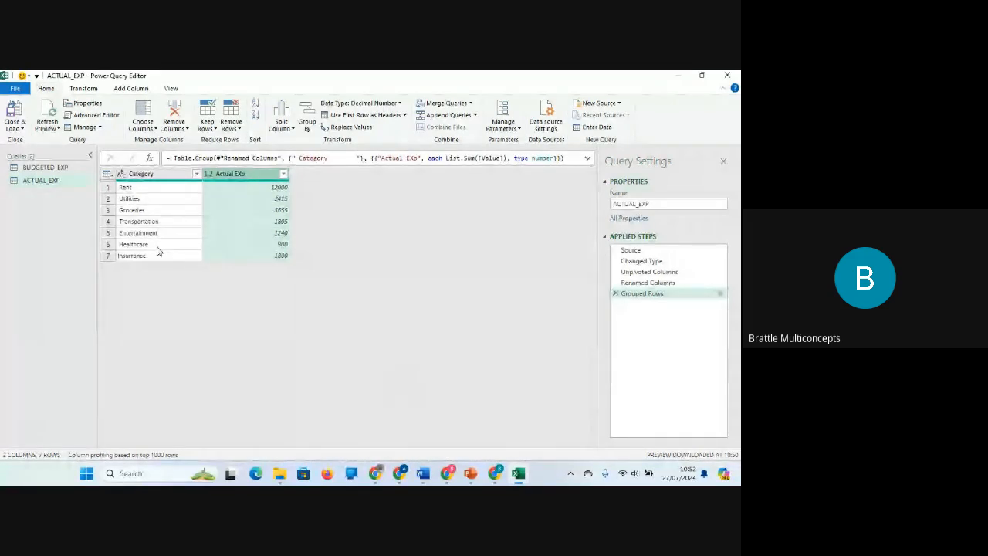
Remove the Renamed Columns and Unpivoted Columns steps from the BUDGETED_EXP query
{"action": "left_click", "coordinate": [47, 169]}
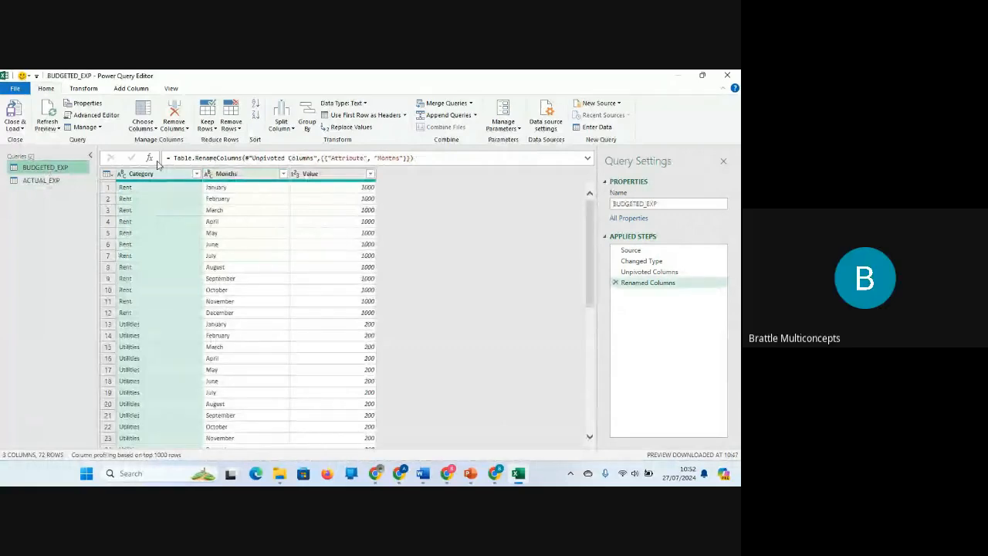
{"action": "left_click", "coordinate": [239, 173]}
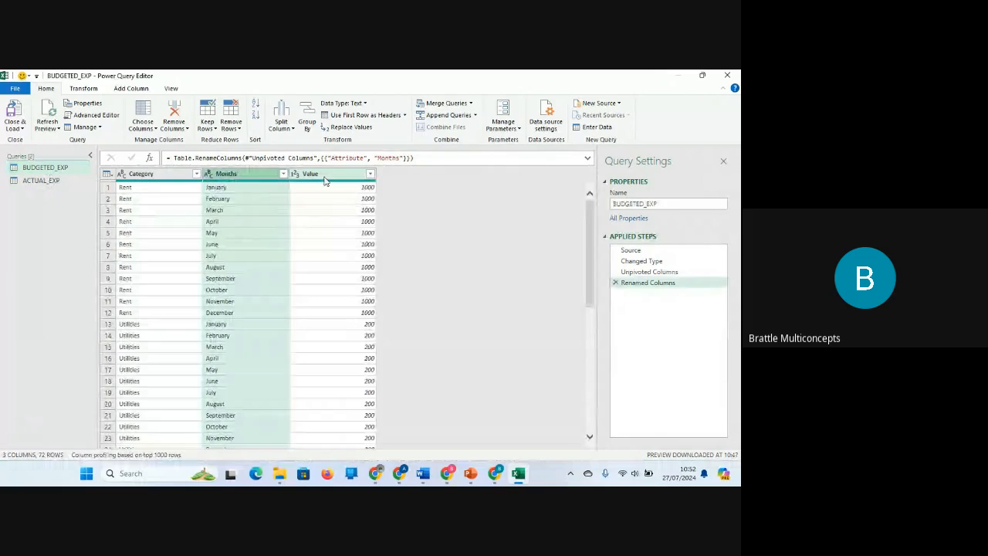
{"action": "left_click", "coordinate": [158, 176]}
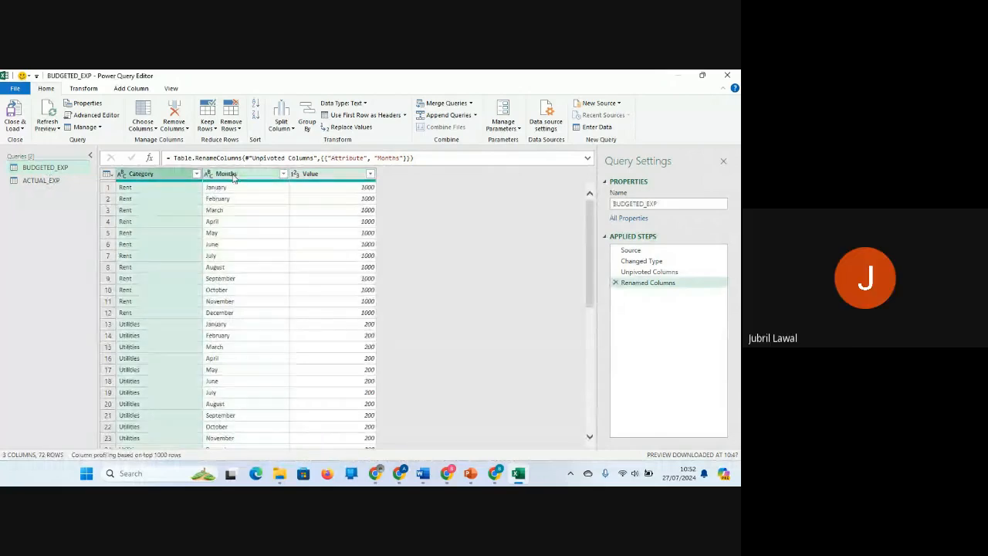
{"action": "left_click", "coordinate": [317, 175]}
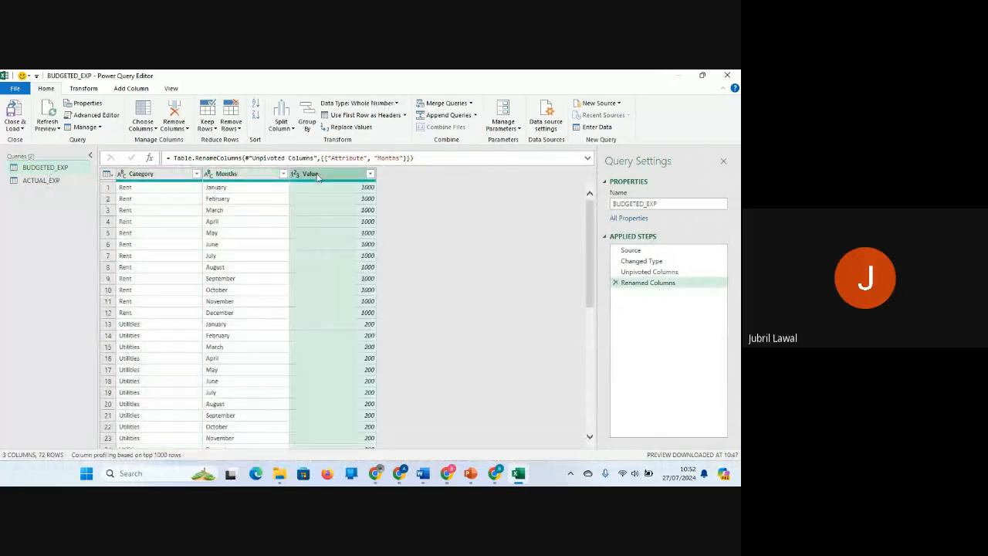
{"action": "left_click", "coordinate": [246, 177]}
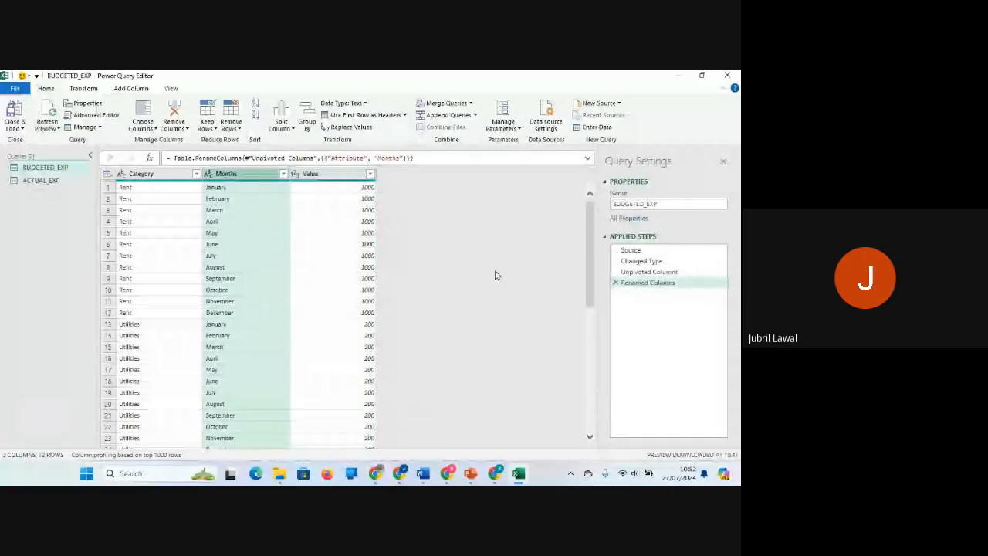
{"action": "left_click", "coordinate": [615, 283]}
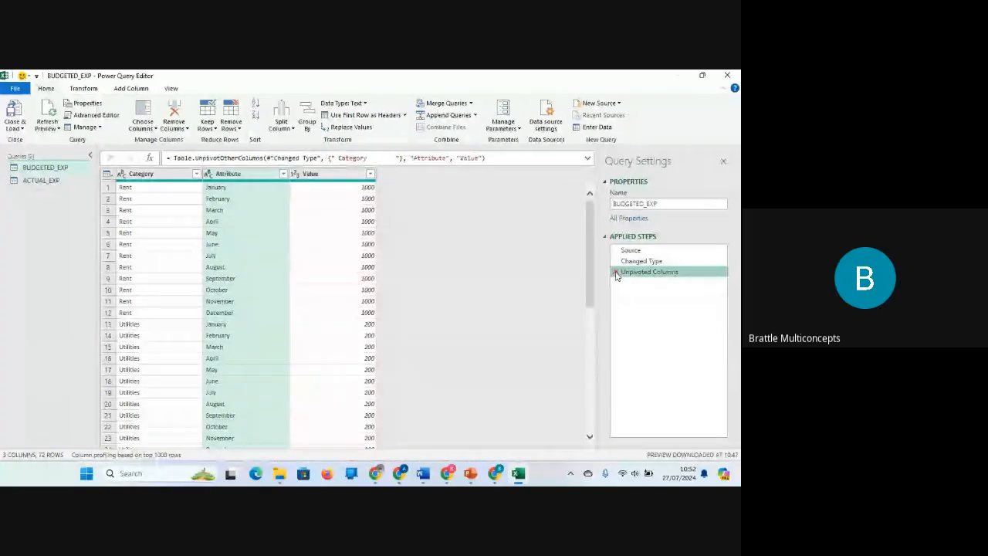
{"action": "left_click", "coordinate": [615, 273]}
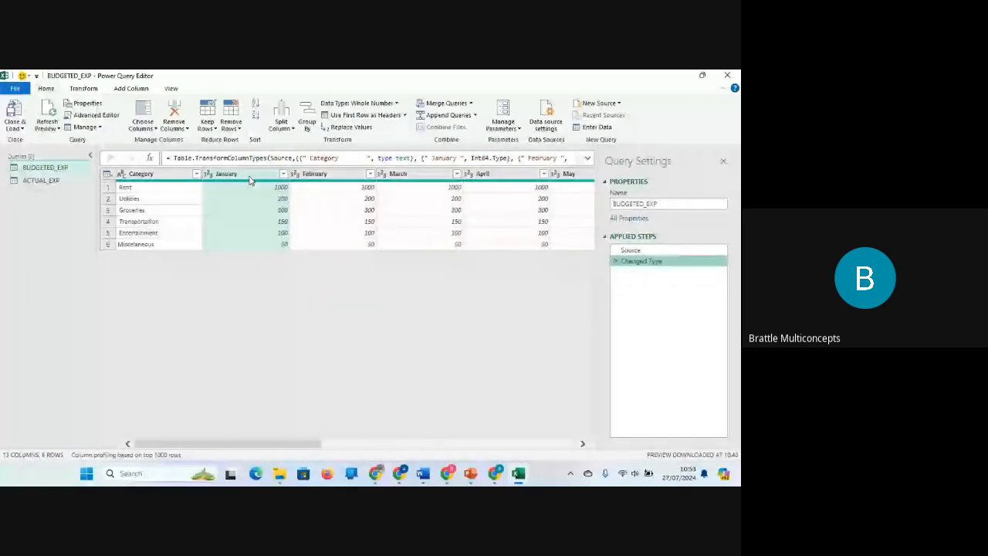
Unpivot the January through December columns of the BUDGETED_EXP query
{"action": "left_click", "coordinate": [250, 177]}
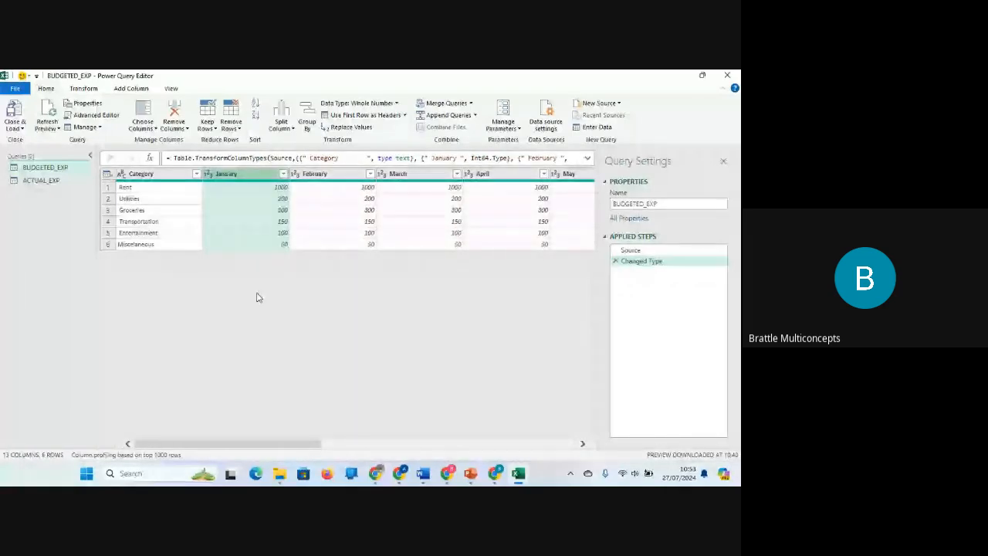
{"action": "left_click", "coordinate": [149, 176]}
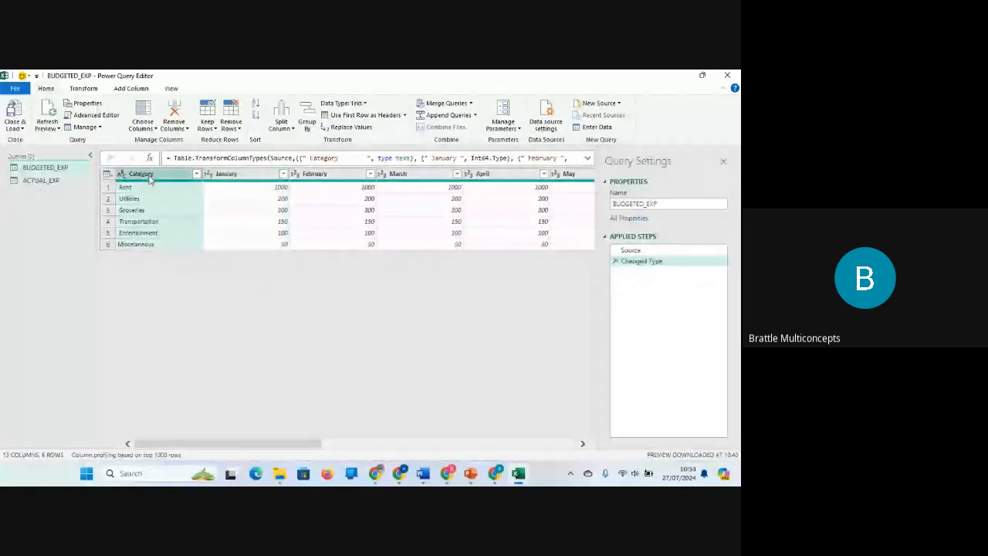
{"action": "left_click", "coordinate": [248, 176]}
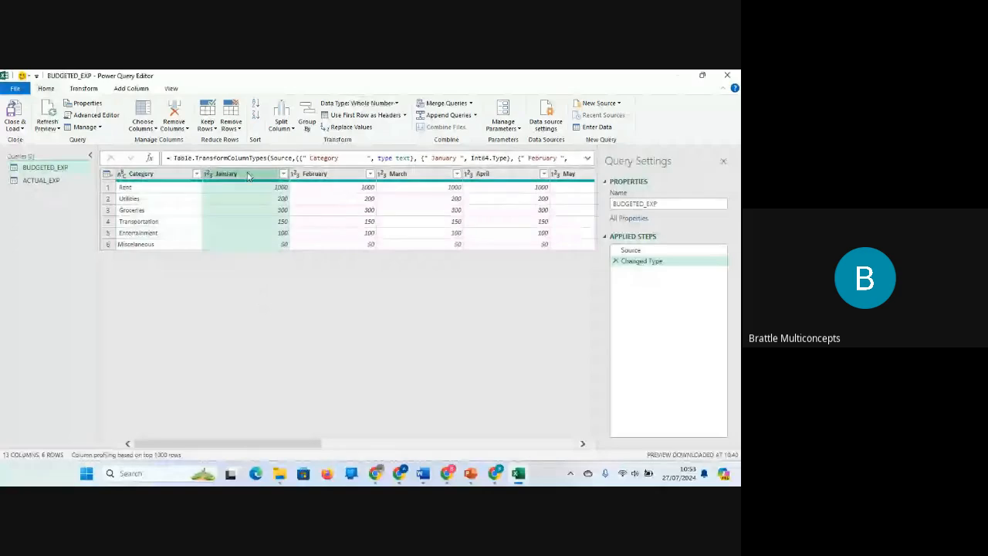
{"action": "left_click", "coordinate": [312, 176]}
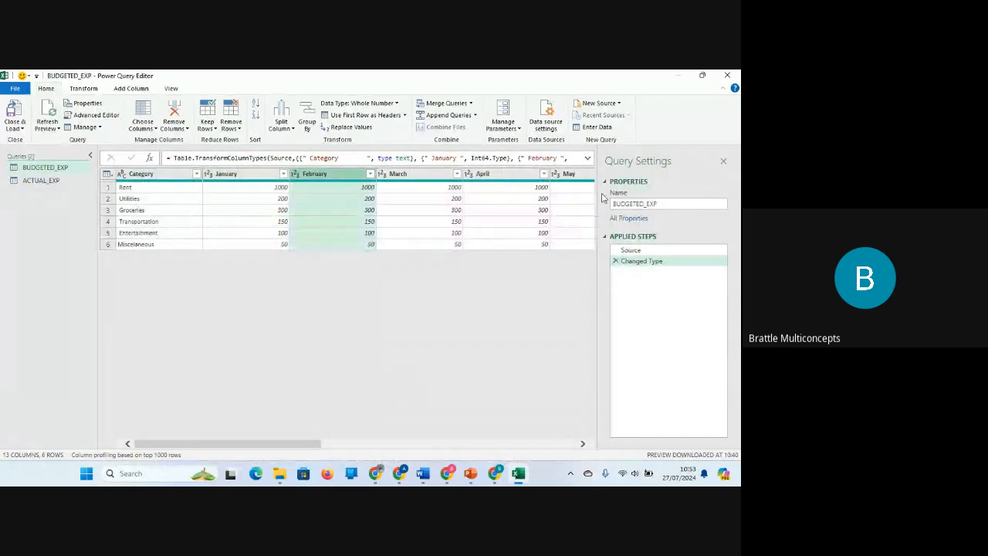
{"action": "left_click", "coordinate": [254, 176]}
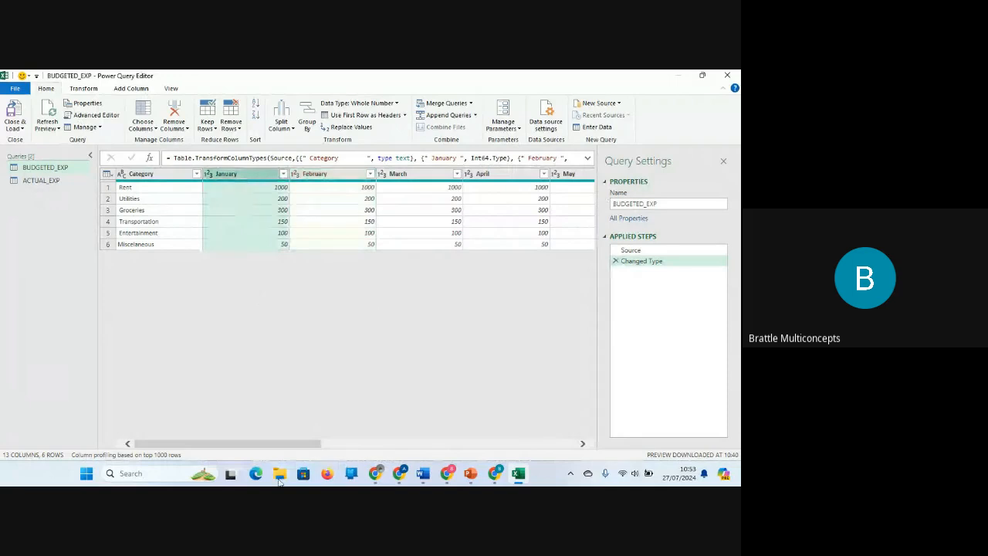
{"action": "left_click_drag", "start_coordinate": [274, 449], "coordinate": [439, 443]}
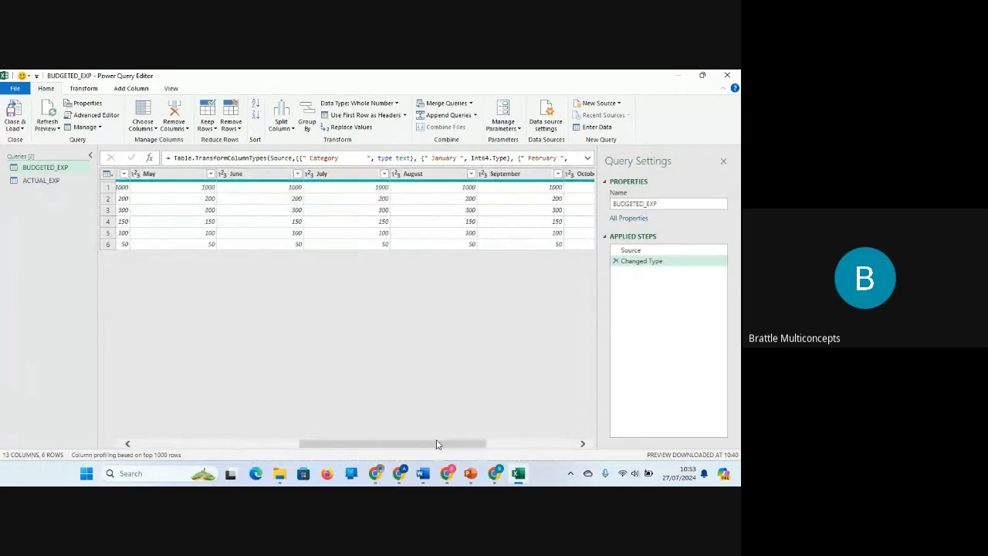
{"action": "left_click_drag", "start_coordinate": [435, 443], "coordinate": [276, 439]}
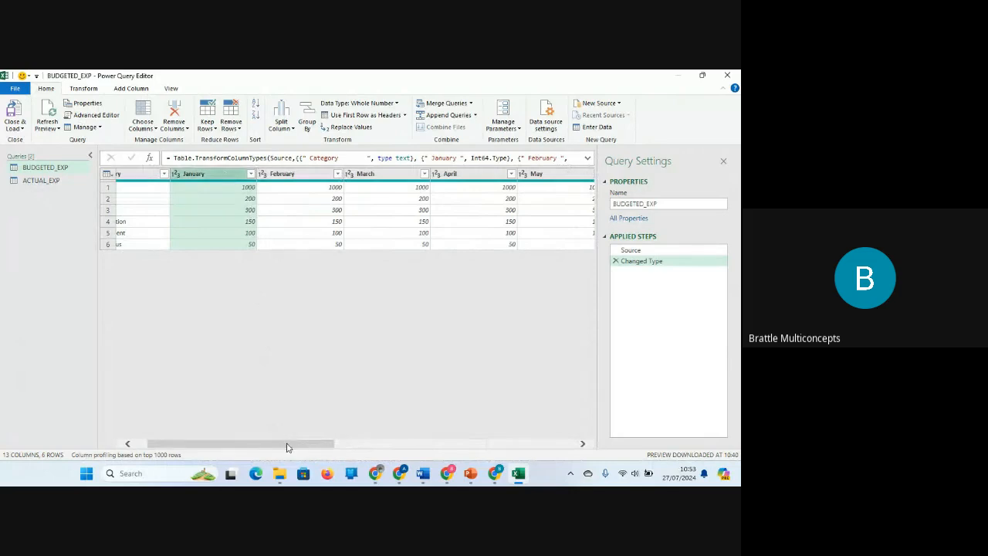
{"action": "left_click_drag", "start_coordinate": [287, 444], "coordinate": [510, 445]}
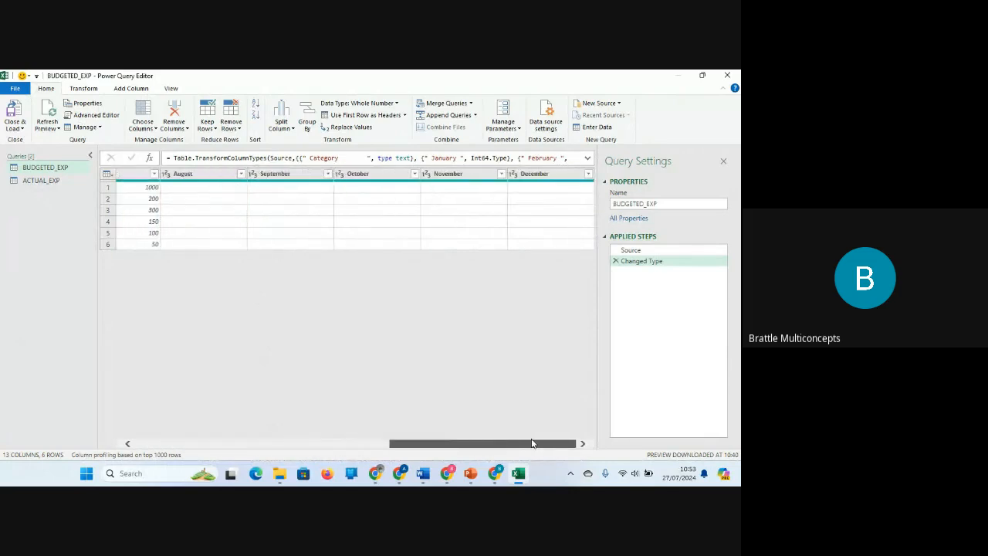
{"action": "left_click", "coordinate": [554, 174], "text": "shift"}
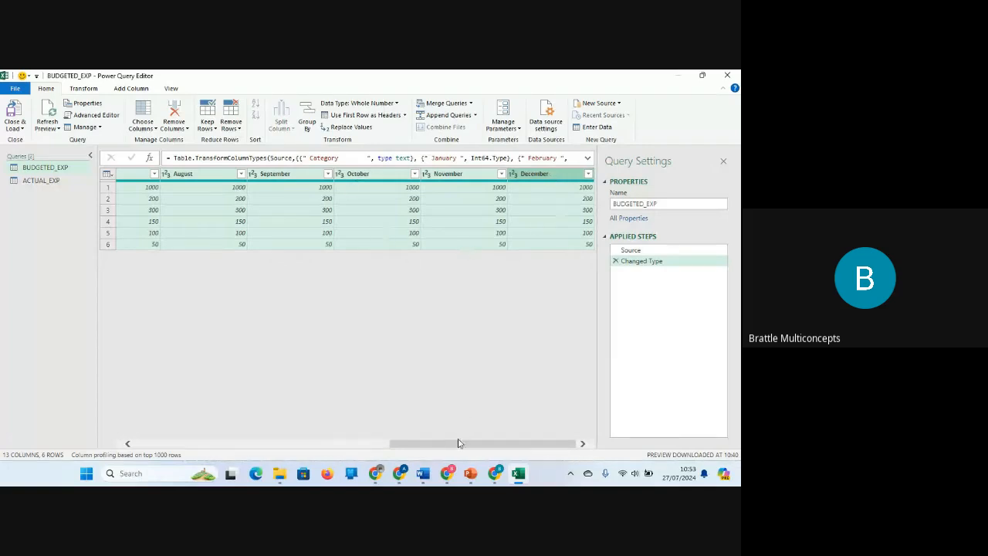
{"action": "left_click_drag", "start_coordinate": [458, 443], "coordinate": [301, 442]}
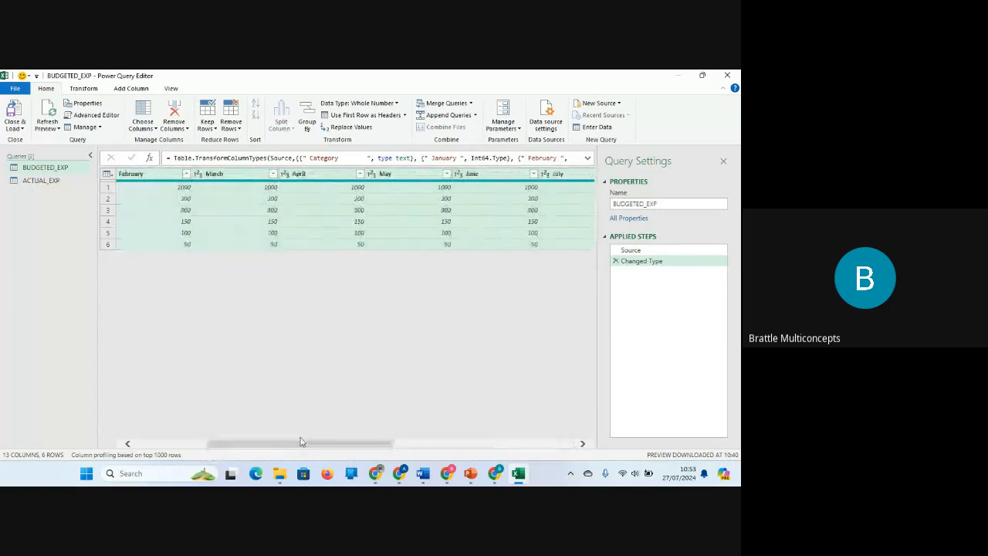
{"action": "left_click", "coordinate": [83, 89]}
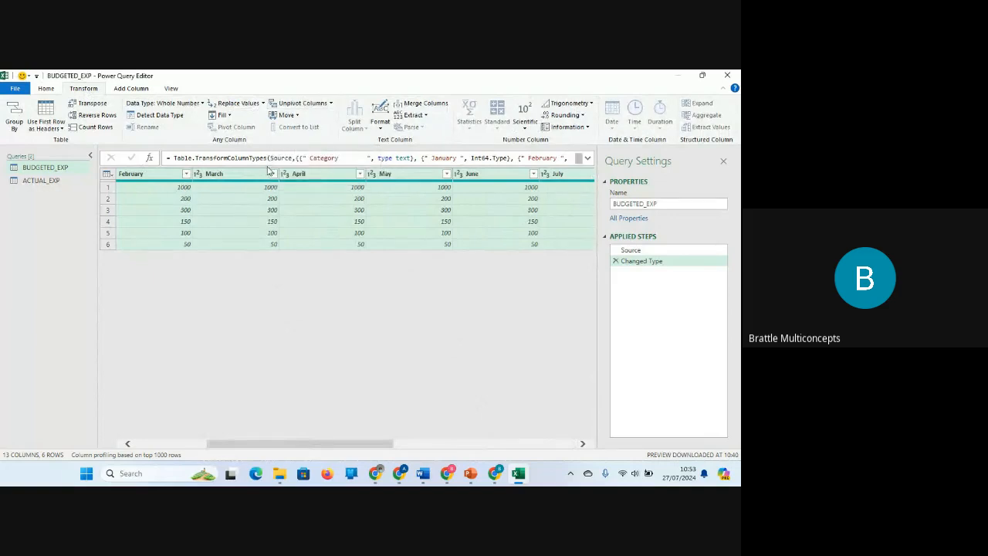
{"action": "left_click", "coordinate": [302, 105]}
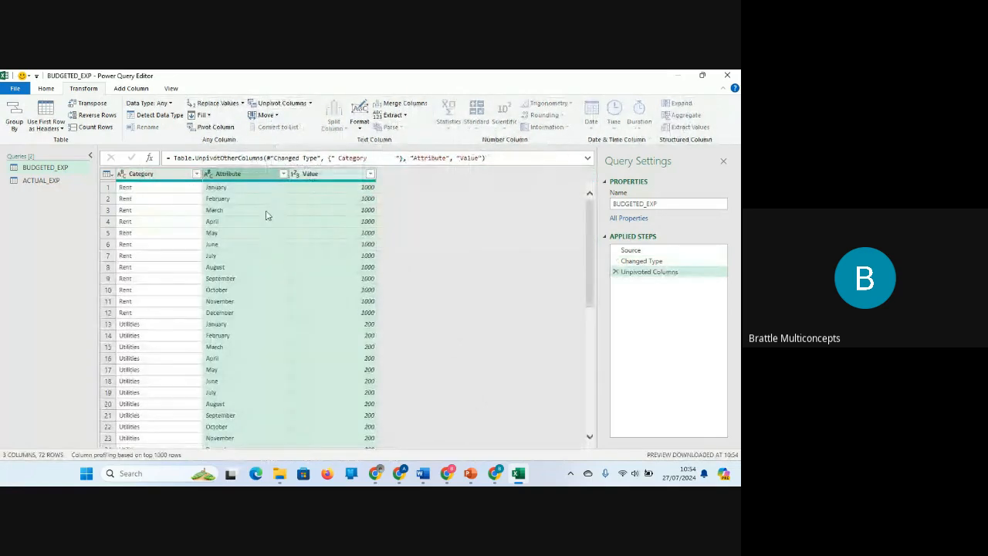
Rename the Attribute column of the BUDGETED_EXP query to Months
{"action": "left_click", "coordinate": [241, 176]}
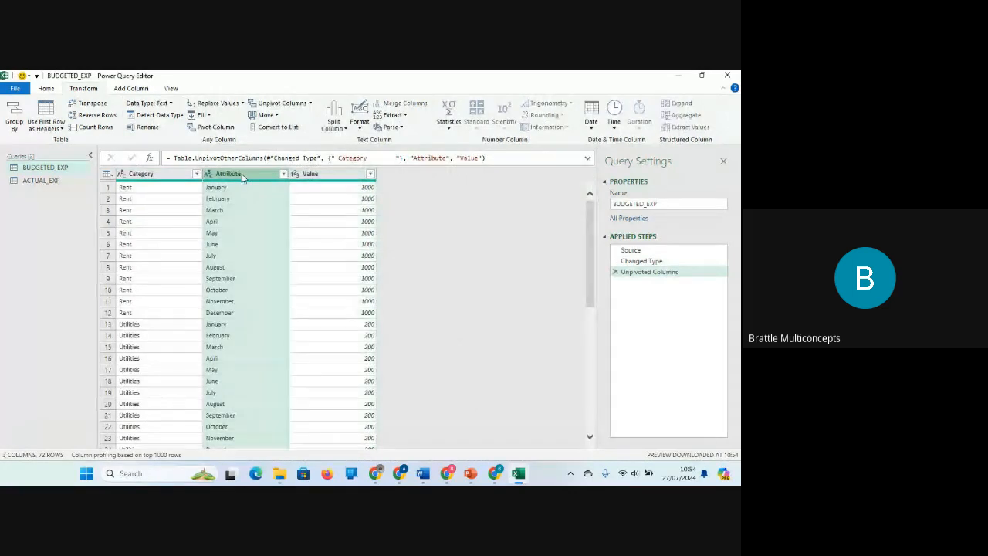
{"action": "double_click", "coordinate": [240, 175]}
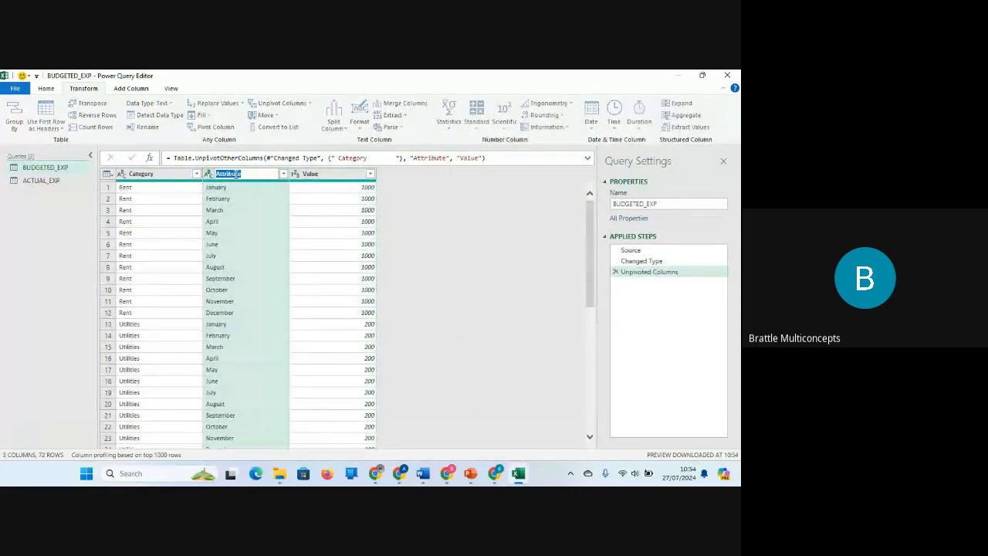
{"action": "type", "text": "Months"}
{"action": "key", "text": "Return"}
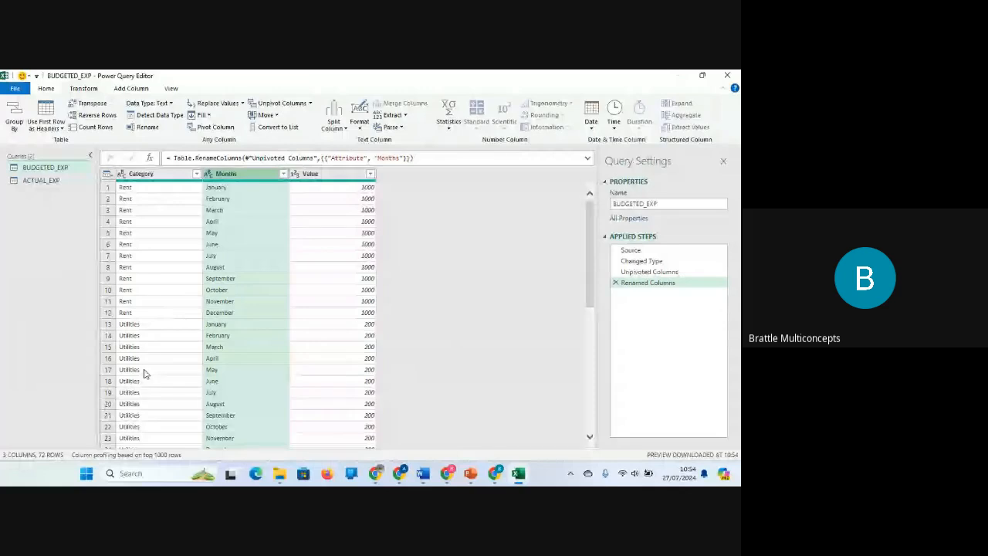
{"action": "left_click_drag", "start_coordinate": [591, 293], "coordinate": [595, 237]}
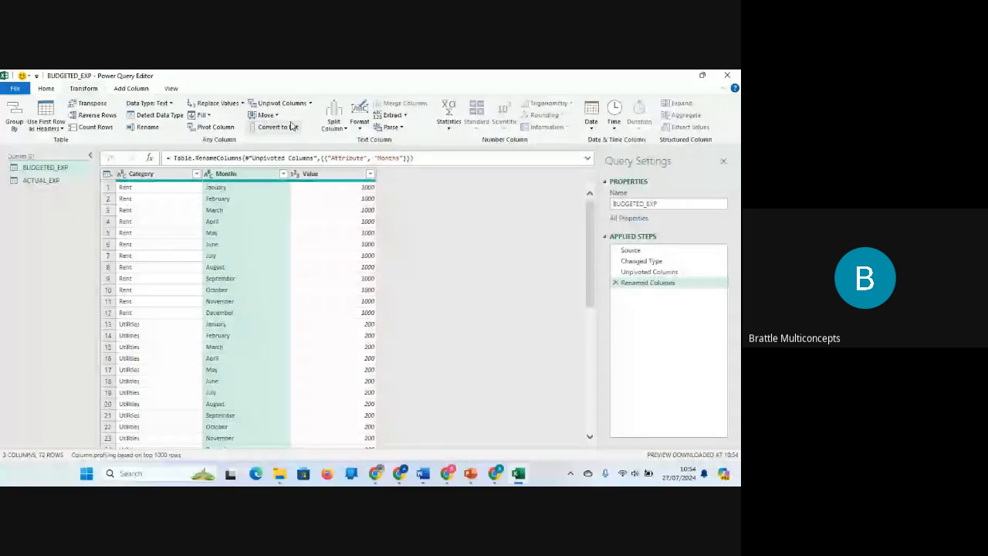
{"action": "left_click", "coordinate": [46, 89]}
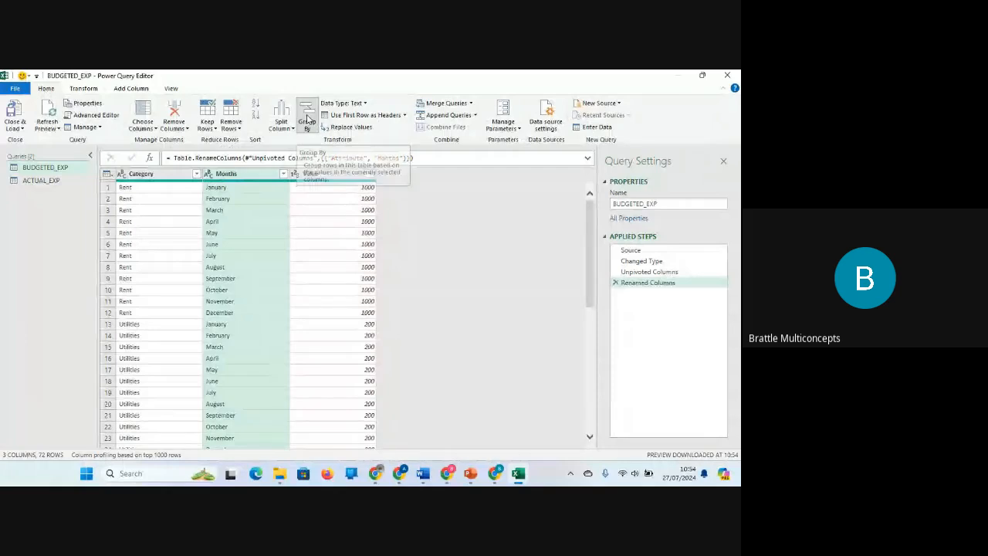
{"action": "left_click", "coordinate": [308, 119]}
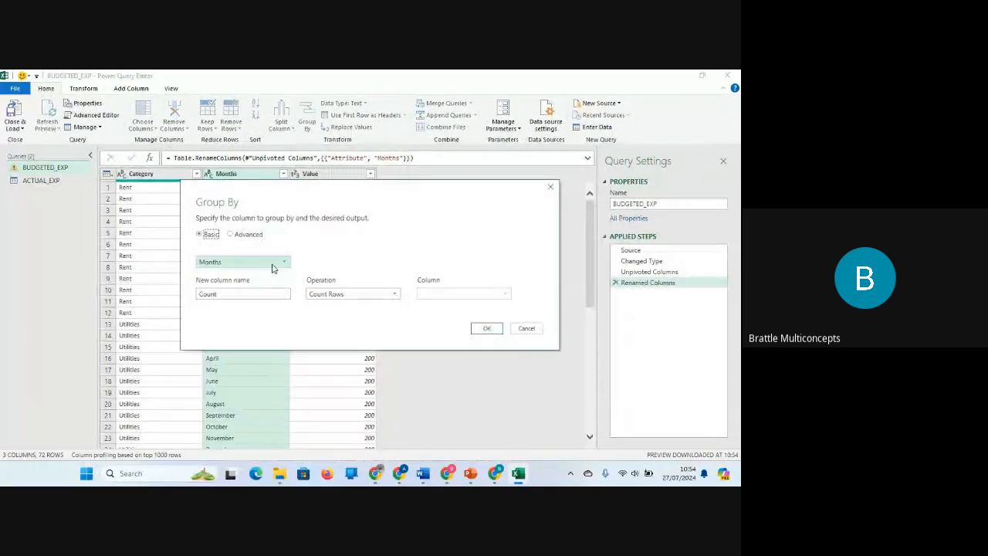
{"action": "left_click", "coordinate": [272, 265]}
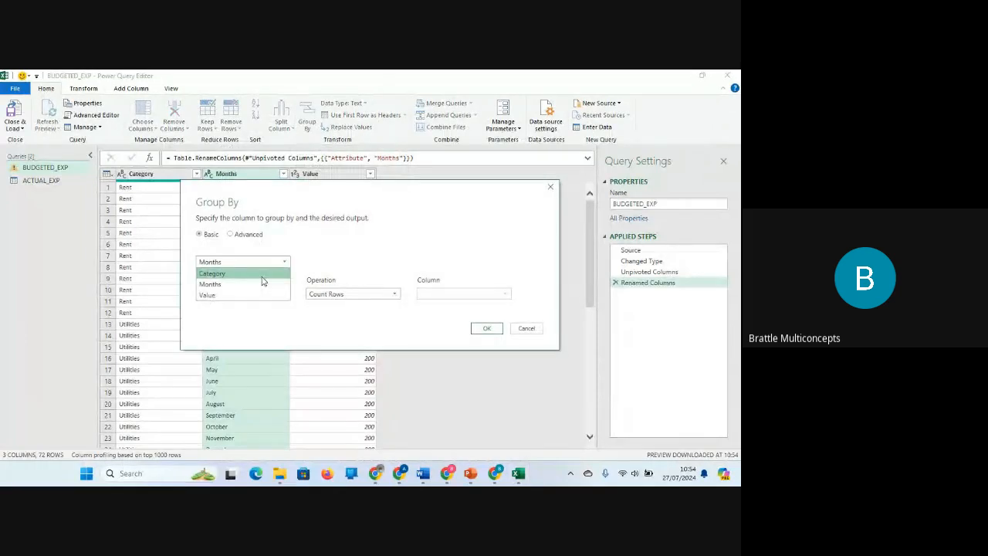
{"action": "left_click", "coordinate": [550, 187]}
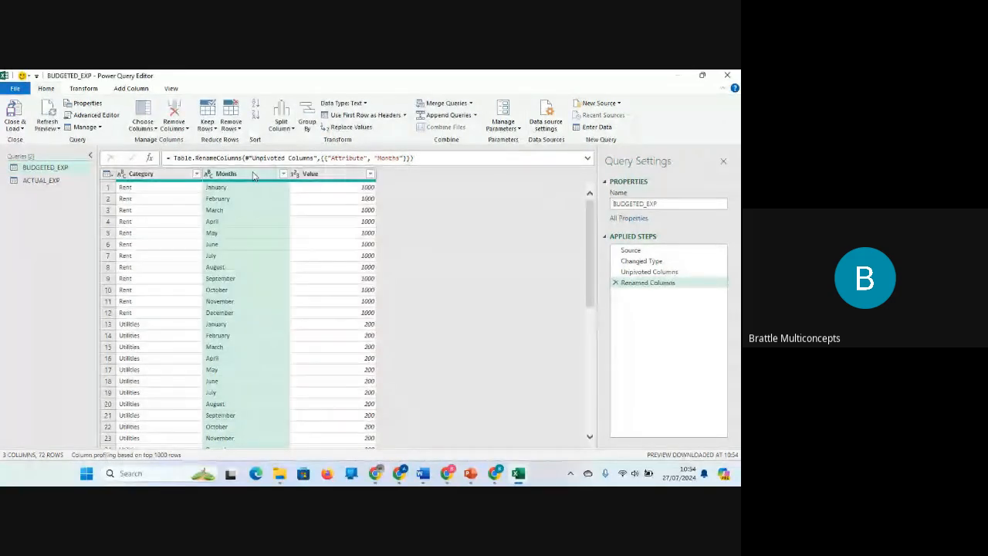
Start a new Group By on the BUDGETED_EXP query with Months as the grouping column
{"action": "left_click", "coordinate": [307, 117]}
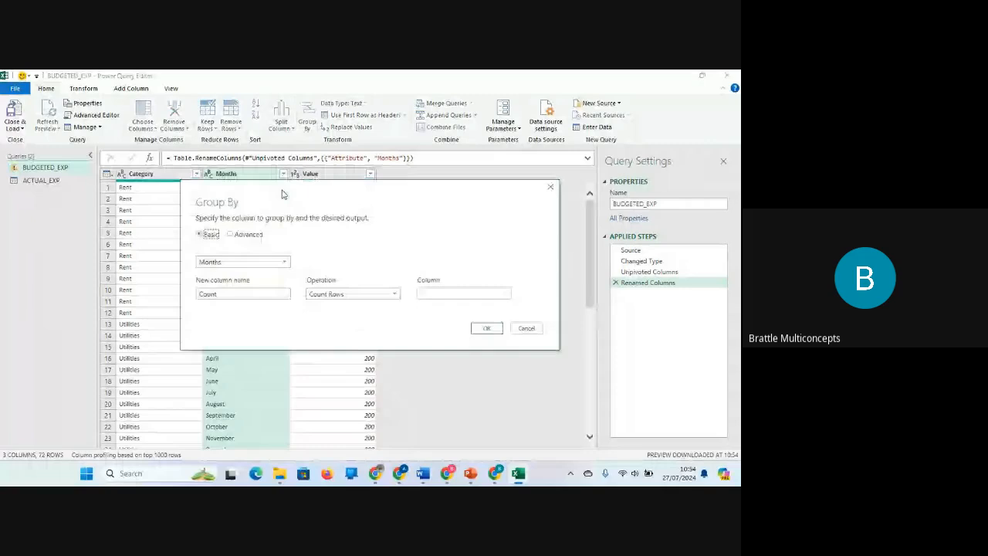
{"action": "left_click", "coordinate": [285, 262]}
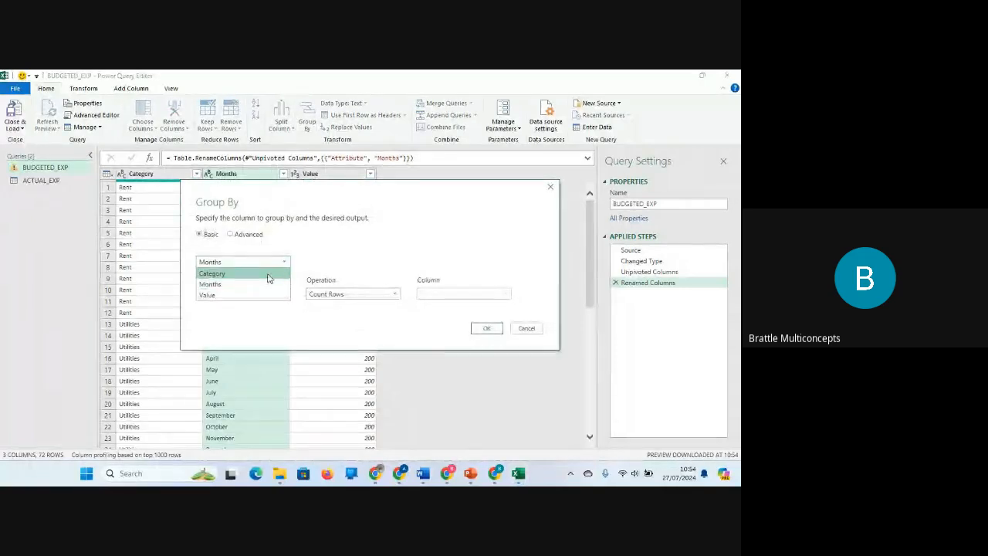
{"action": "left_click", "coordinate": [269, 274]}
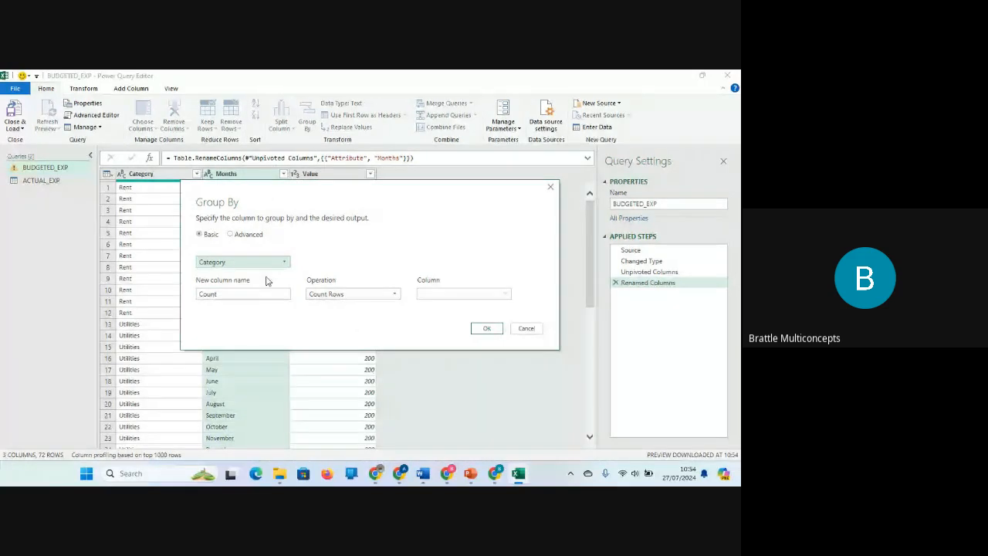
{"action": "left_click", "coordinate": [262, 263]}
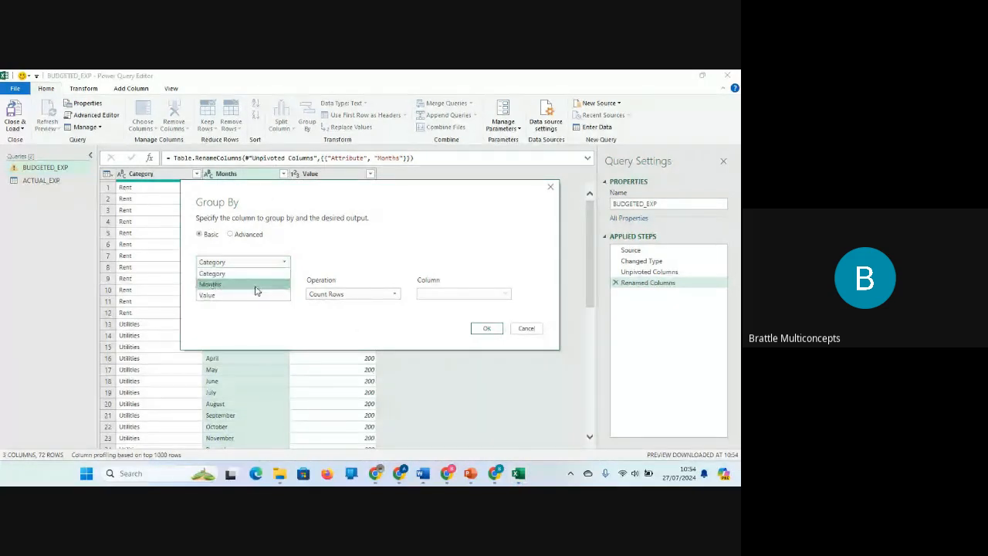
{"action": "left_click", "coordinate": [256, 284]}
Name the grouped result column Total sales, calculate it as the sum of Value, and apply the grouping
{"action": "double_click", "coordinate": [248, 295]}
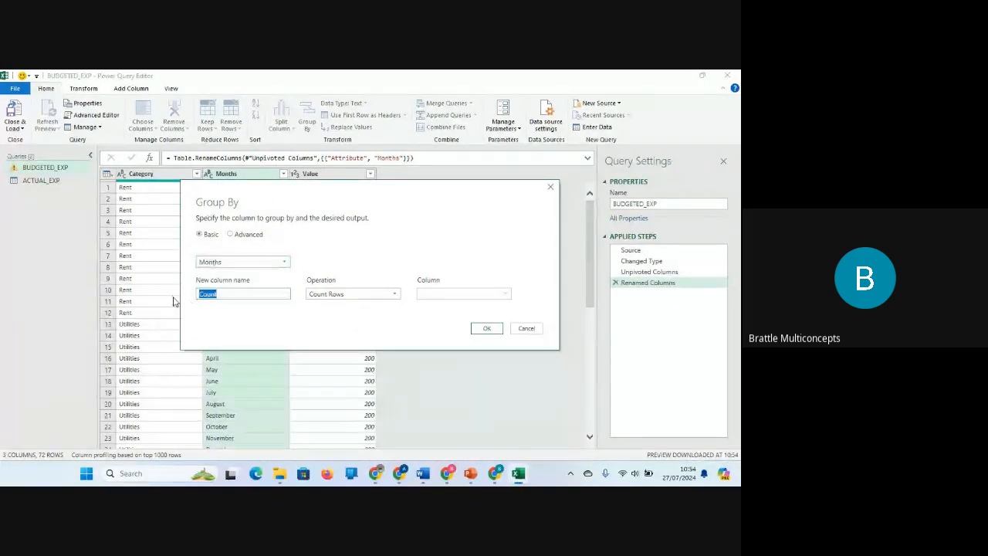
{"action": "type", "text": "Total sales"}
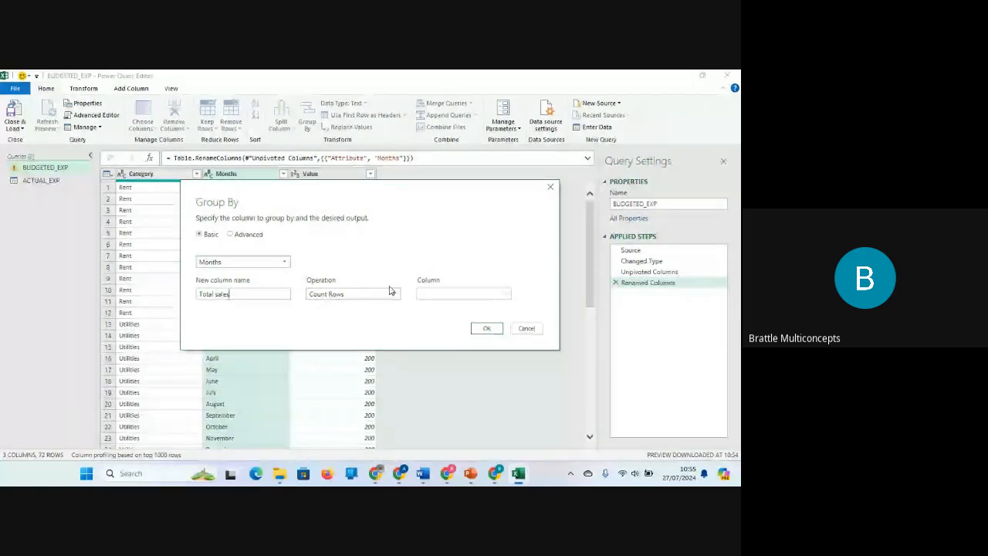
{"action": "left_click", "coordinate": [390, 291]}
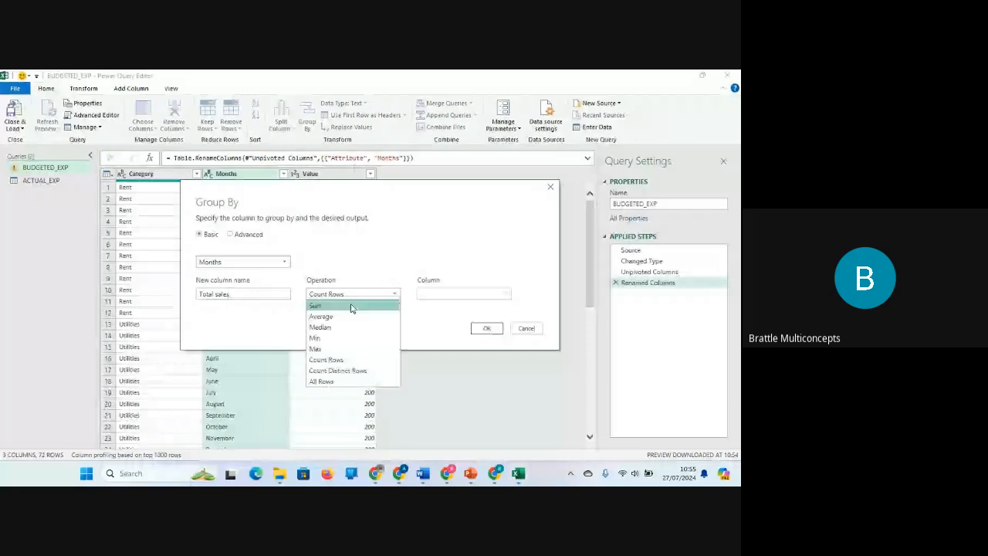
{"action": "left_click", "coordinate": [351, 306]}
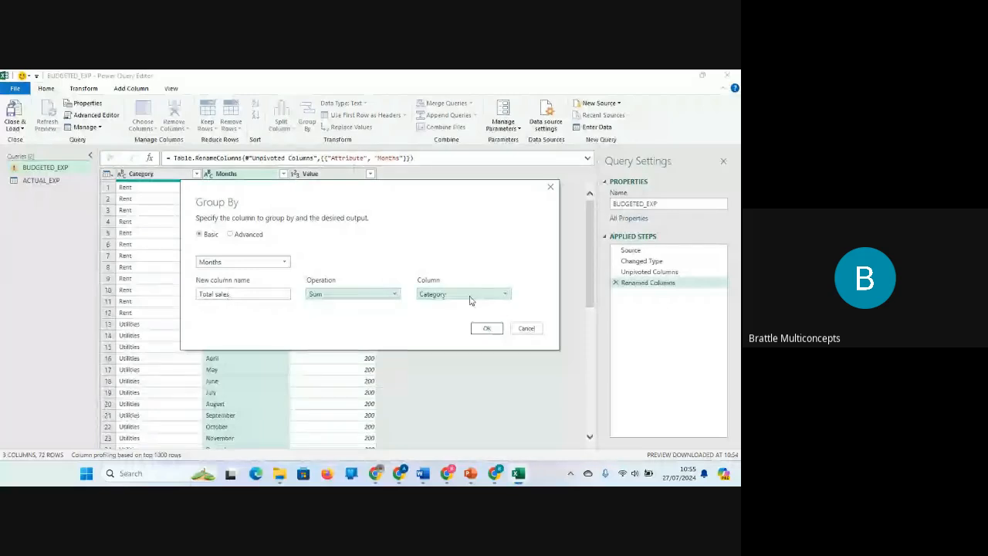
{"action": "left_click", "coordinate": [470, 296]}
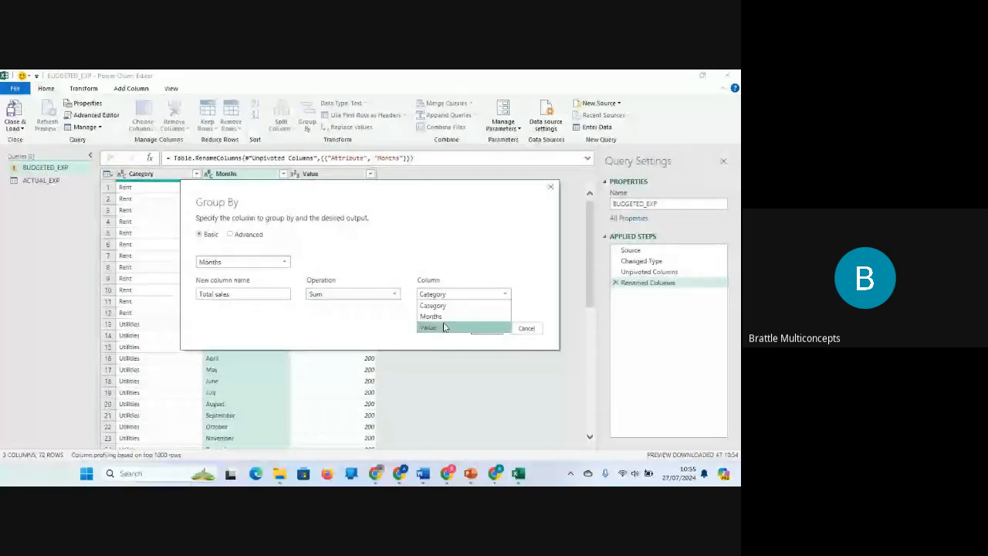
{"action": "left_click", "coordinate": [445, 327]}
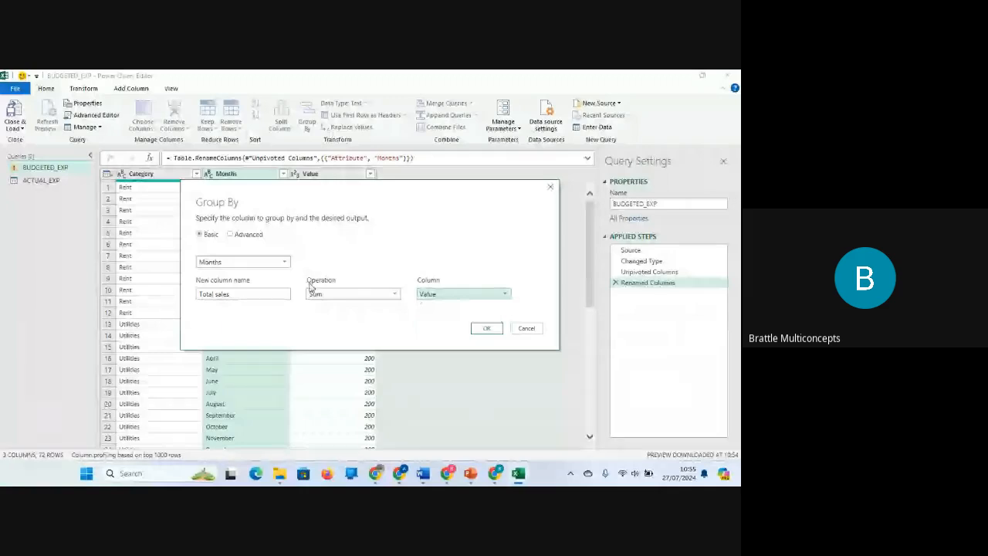
{"action": "left_click", "coordinate": [486, 330]}
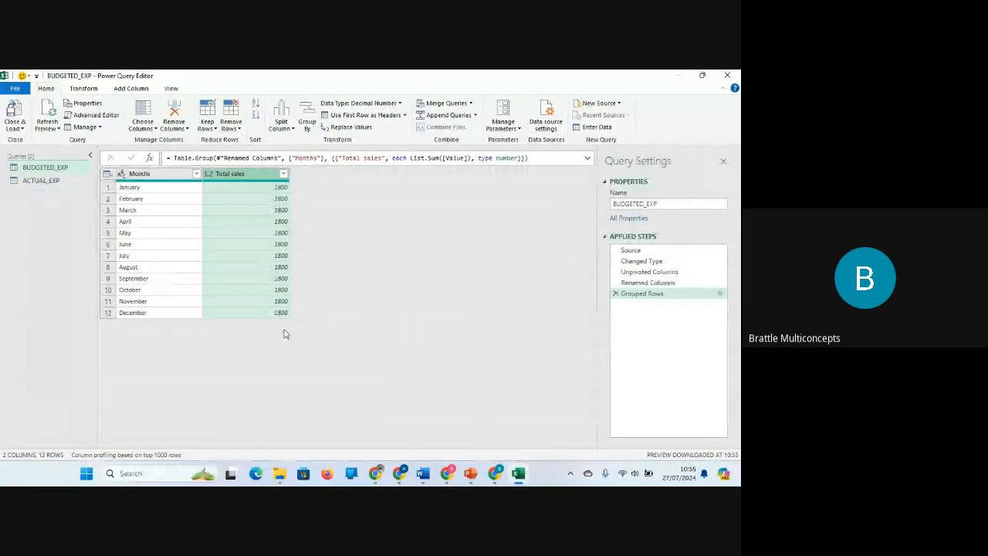
Change the grouping column of the BUDGETED_EXP query's Grouped Rows step to Category, and open the ACTUAL_EXP query
{"action": "left_click", "coordinate": [722, 296]}
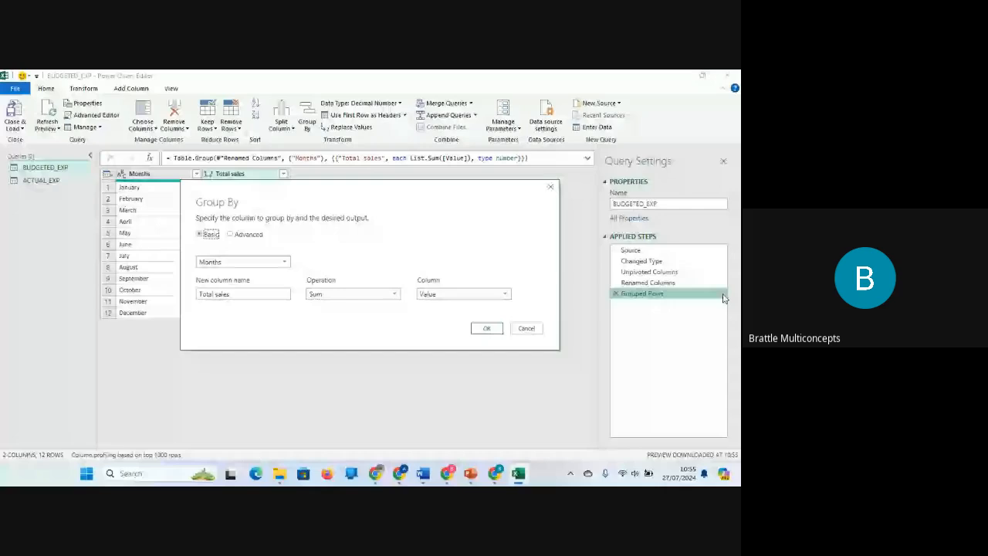
{"action": "left_click", "coordinate": [285, 263]}
{"action": "left_click", "coordinate": [260, 275]}
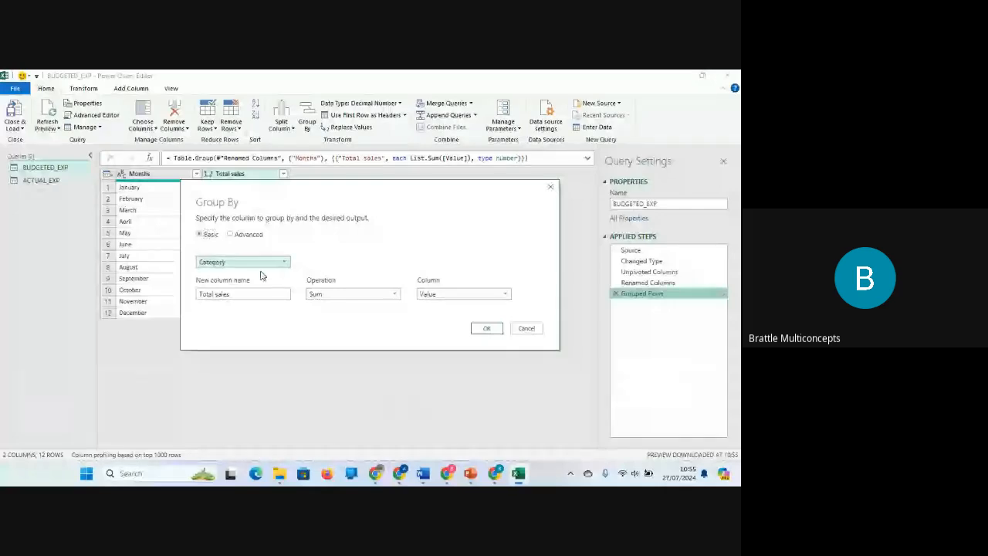
{"action": "left_click", "coordinate": [486, 329]}
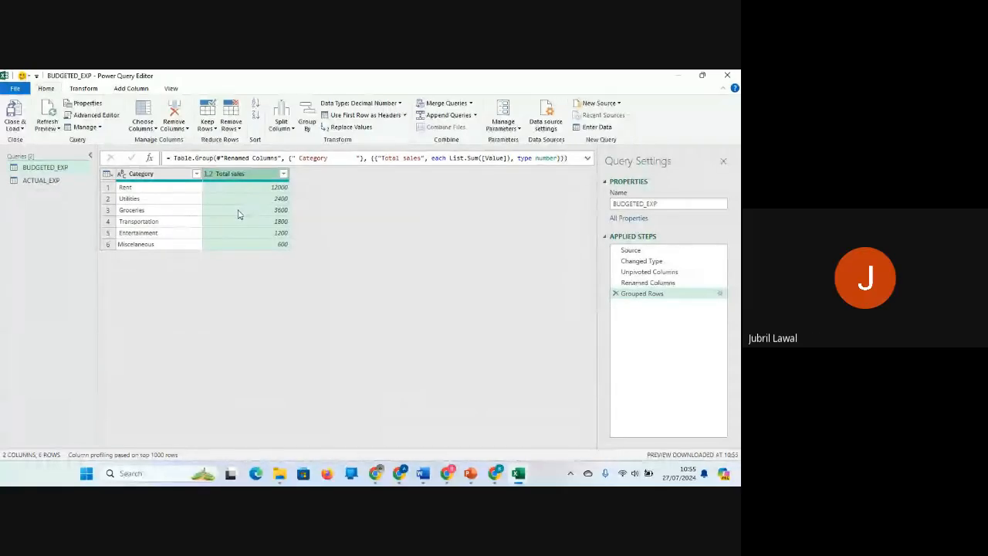
{"action": "left_click", "coordinate": [46, 182]}
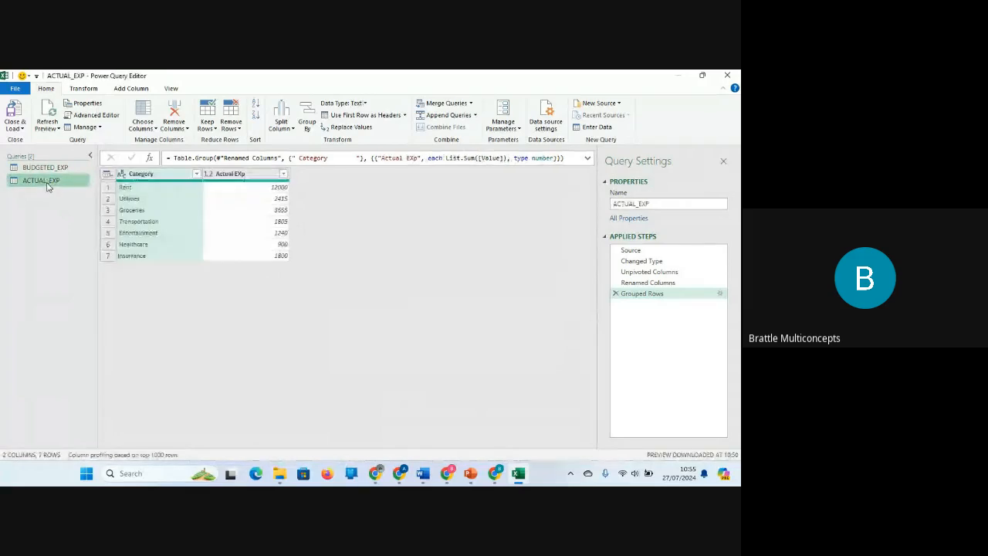
Compare the grouped category rows of the BUDGETED_EXP and ACTUAL_EXP queries
{"action": "left_click_drag", "start_coordinate": [45, 168], "coordinate": [46, 171]}
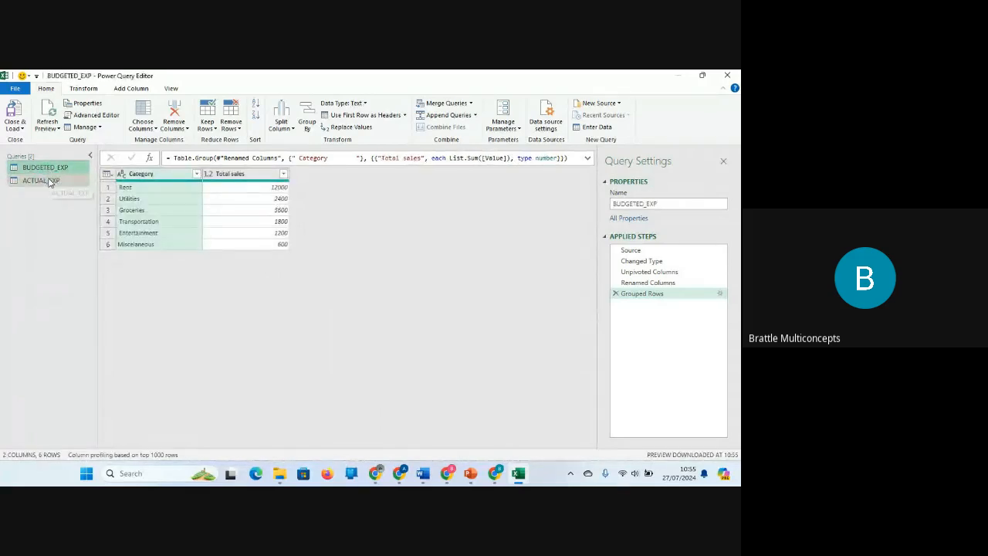
{"action": "left_click", "coordinate": [49, 182]}
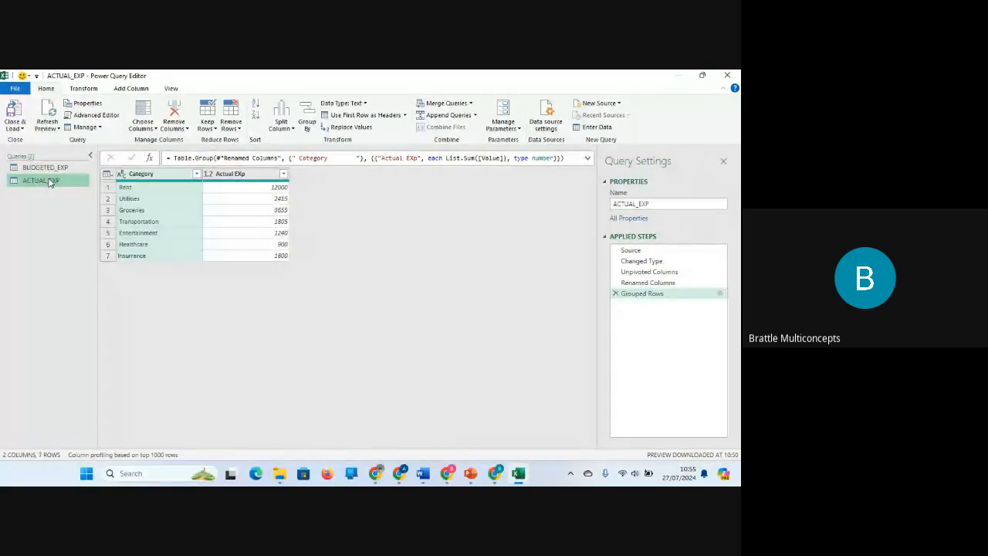
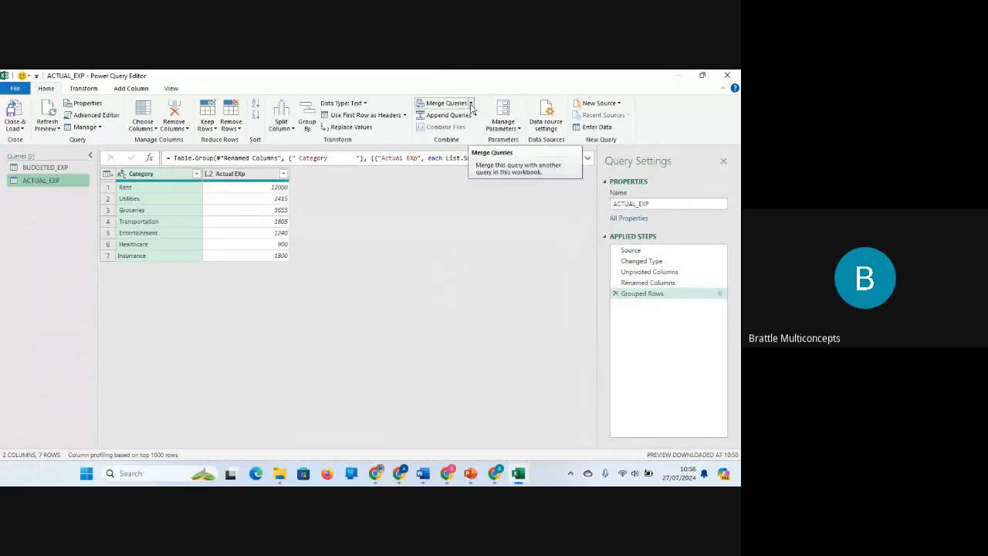
{"action": "left_click", "coordinate": [471, 104]}
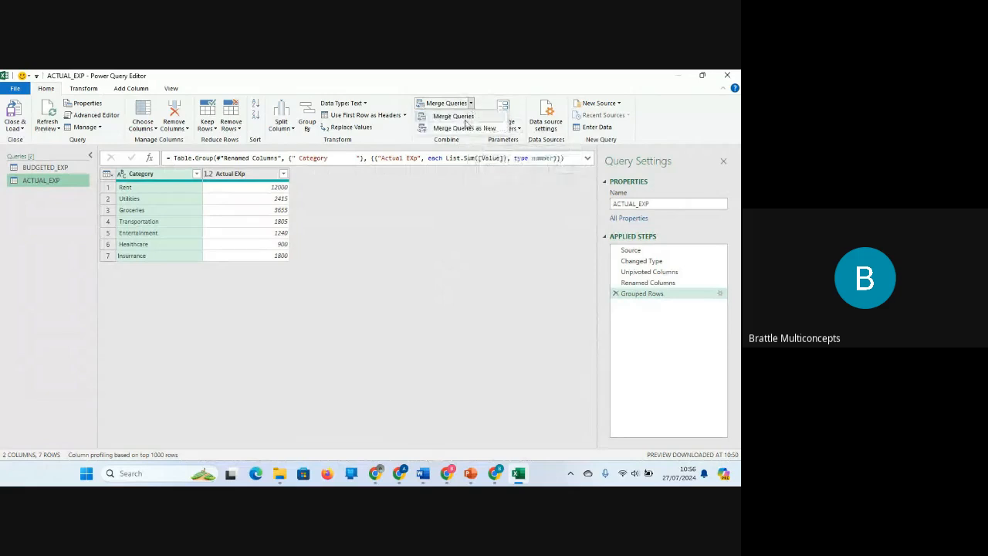
{"action": "left_click", "coordinate": [484, 129]}
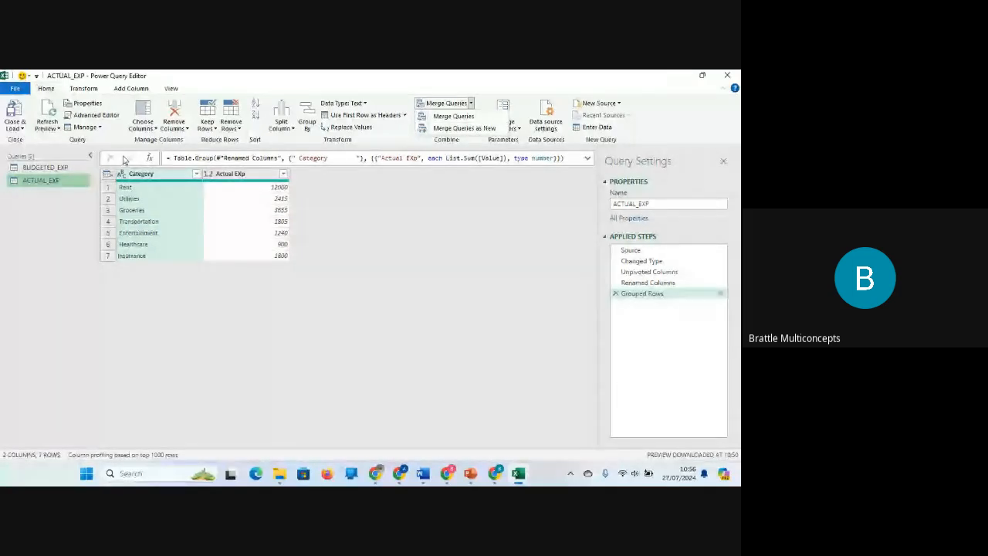
{"action": "left_click", "coordinate": [467, 128]}
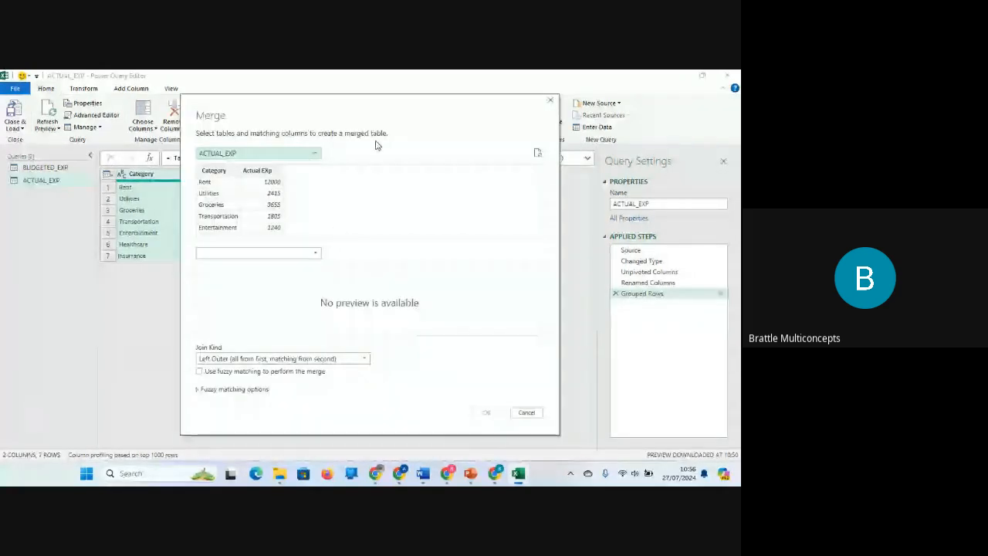
{"action": "left_click", "coordinate": [549, 102]}
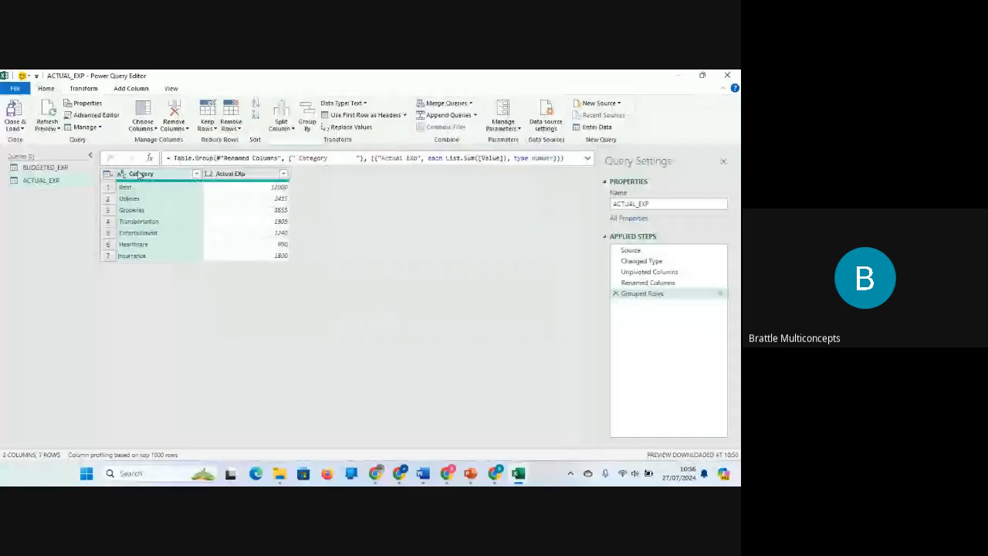
Alternate between the two queries to check which categories they share, finishing on BUDGETED_EXP
{"action": "left_click", "coordinate": [42, 169]}
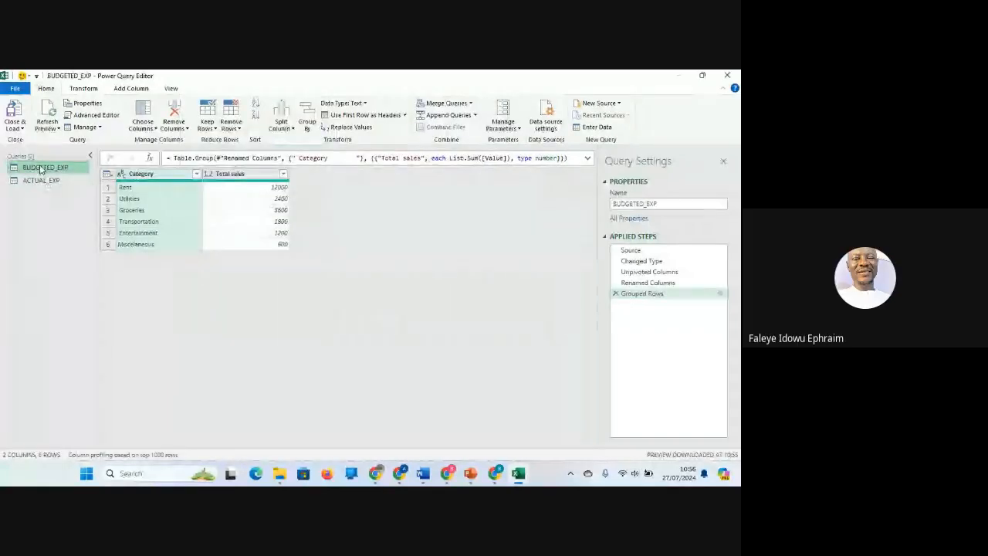
{"action": "left_click", "coordinate": [40, 180]}
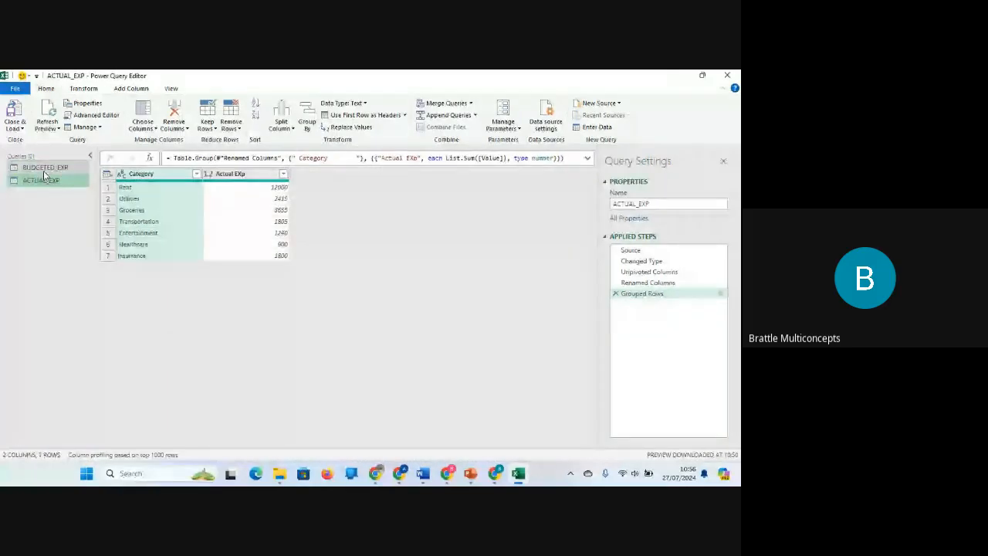
{"action": "left_click", "coordinate": [44, 168]}
{"action": "left_click", "coordinate": [45, 180]}
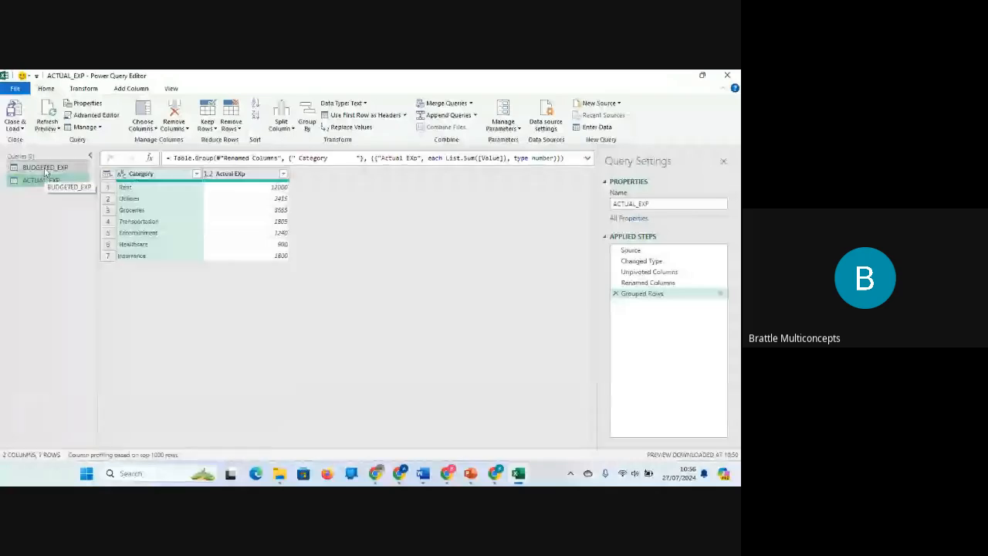
{"action": "left_click", "coordinate": [46, 170]}
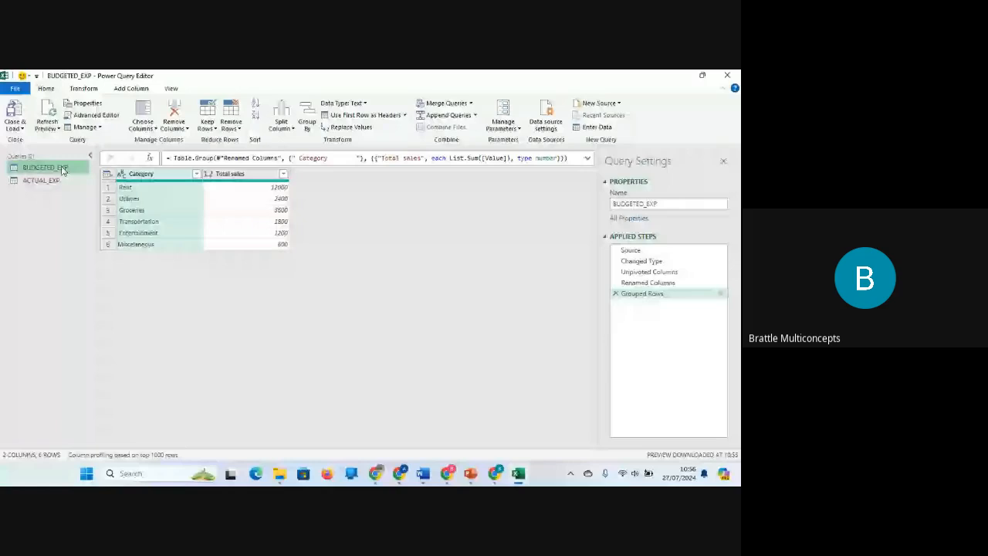
{"action": "left_click", "coordinate": [471, 103]}
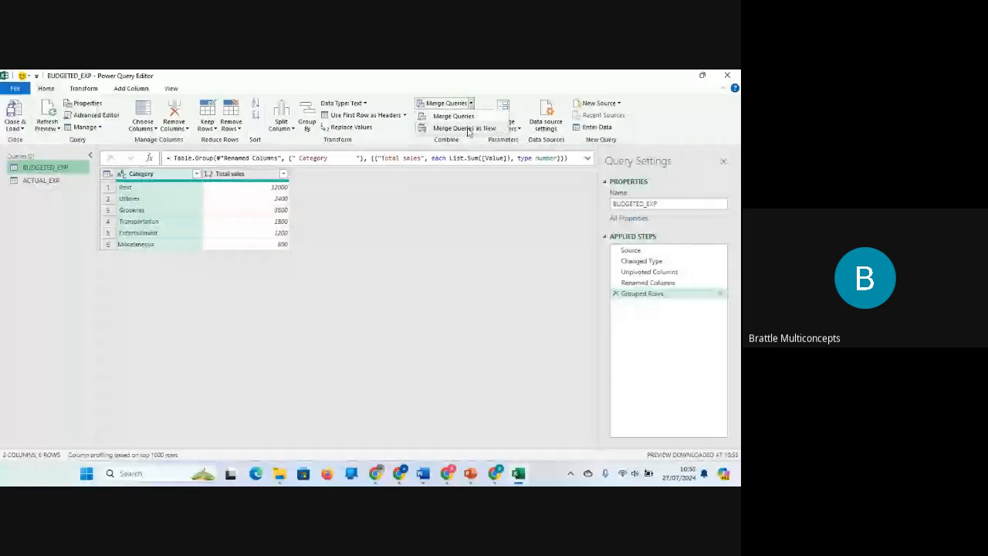
{"action": "left_click", "coordinate": [466, 128]}
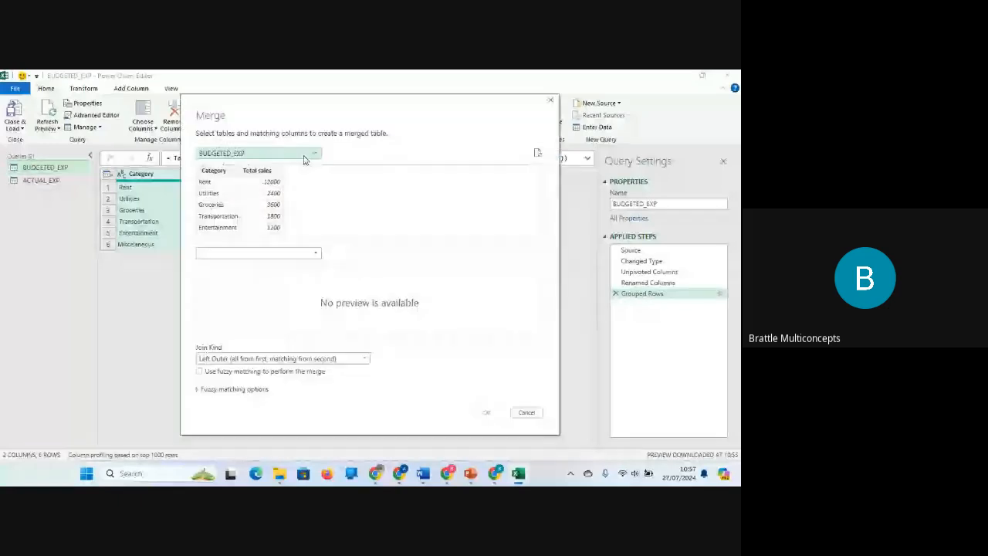
{"action": "left_click", "coordinate": [303, 154]}
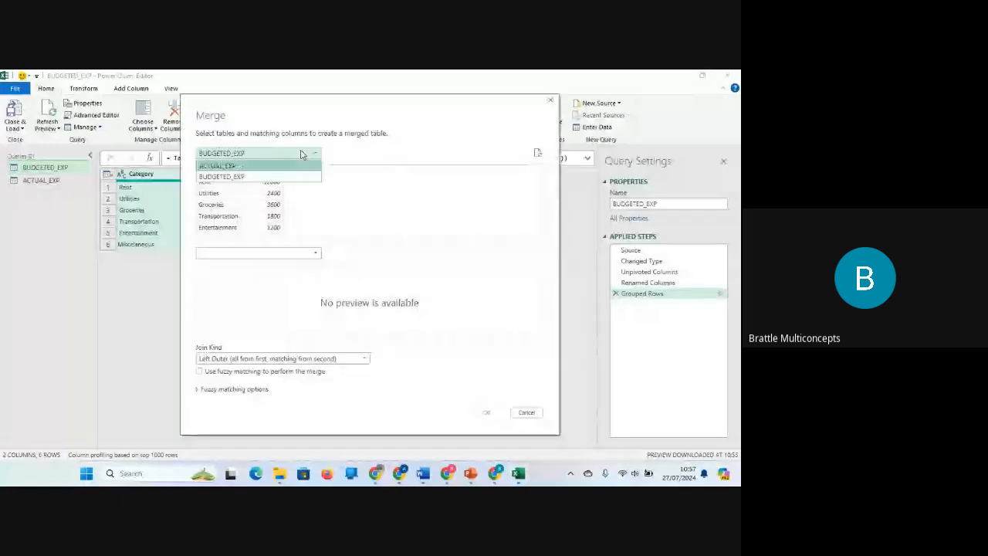
{"action": "left_click", "coordinate": [301, 176]}
{"action": "left_click", "coordinate": [309, 252]}
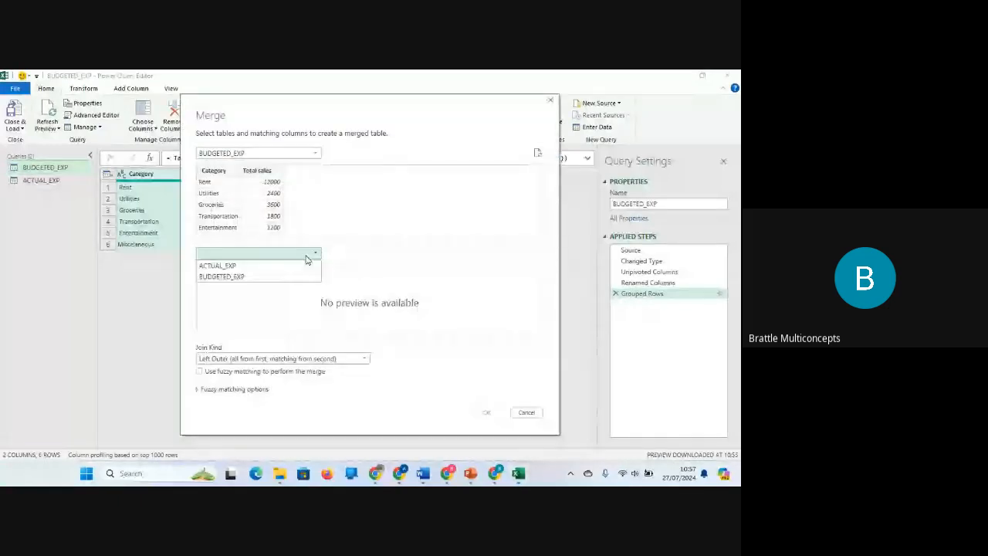
{"action": "left_click", "coordinate": [278, 266]}
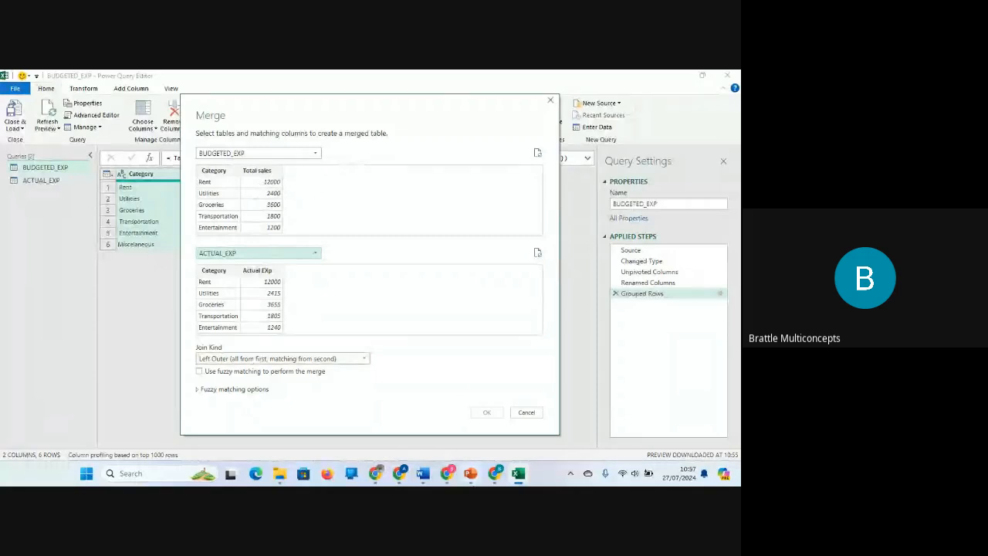
Switch to the PowerPoint presentation, review the Inner Join slide, and return to the Merge dialog
{"action": "mouse_move", "coordinate": [470, 473]}
{"action": "left_click", "coordinate": [475, 423]}
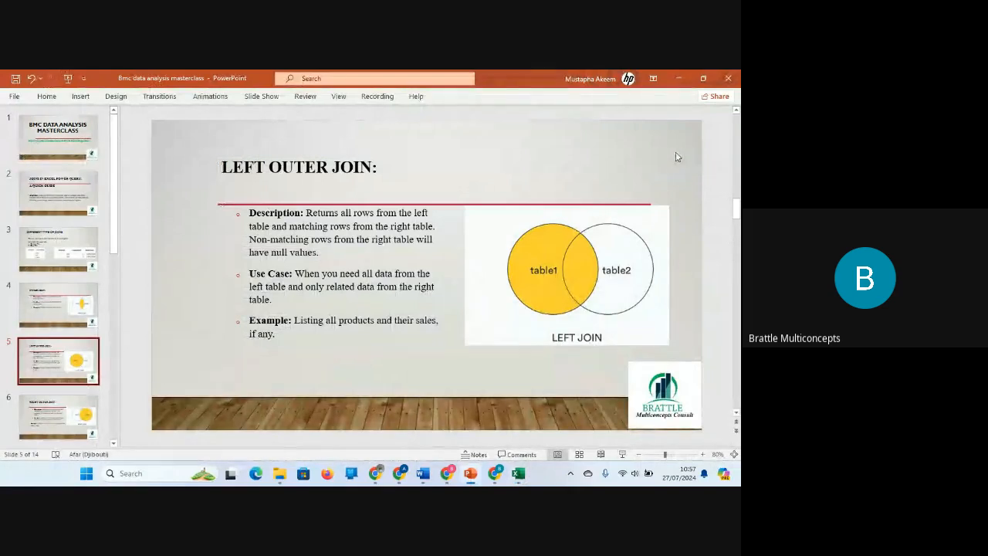
{"action": "scroll", "coordinate": [677, 157], "scroll_direction": "up", "scroll_amount": 1}
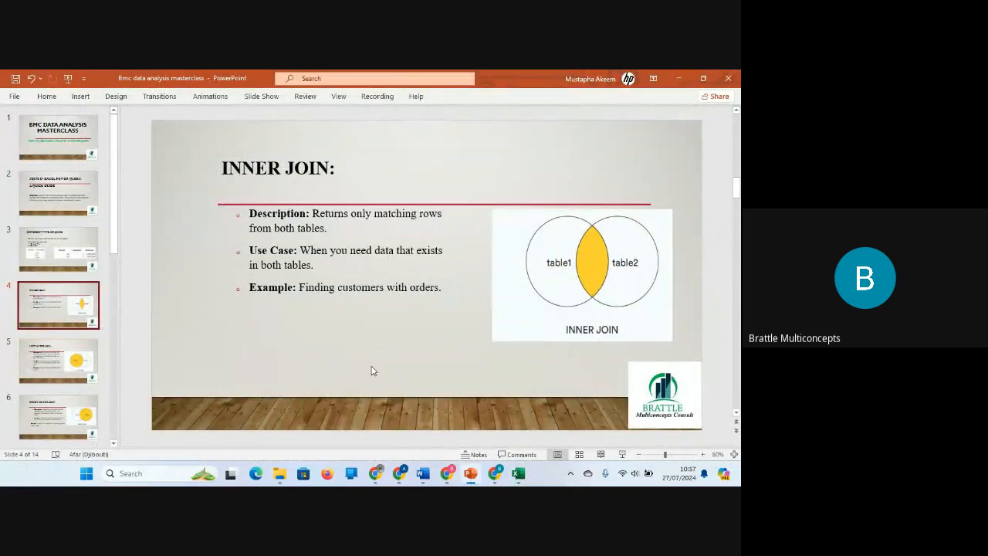
{"action": "left_click", "coordinate": [679, 79]}
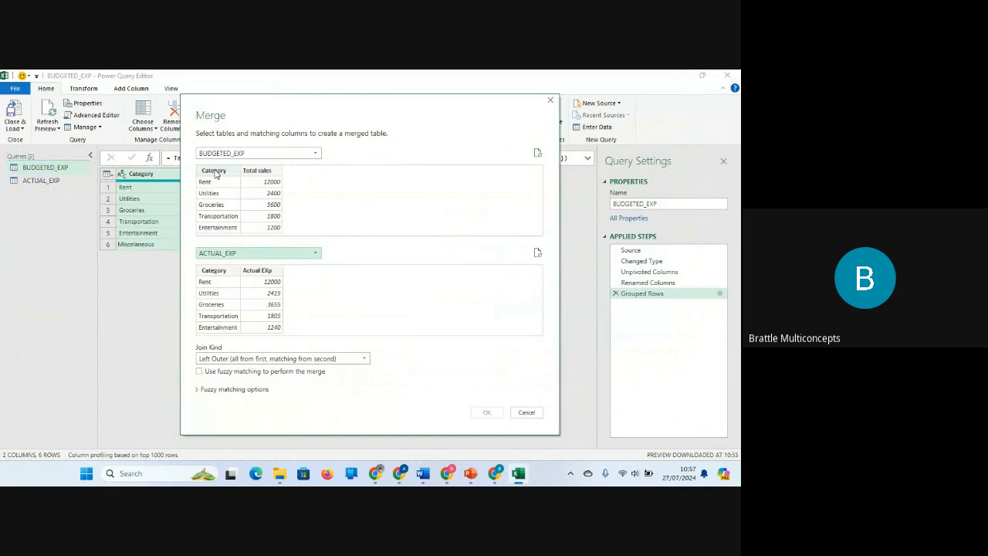
{"action": "left_click", "coordinate": [216, 172]}
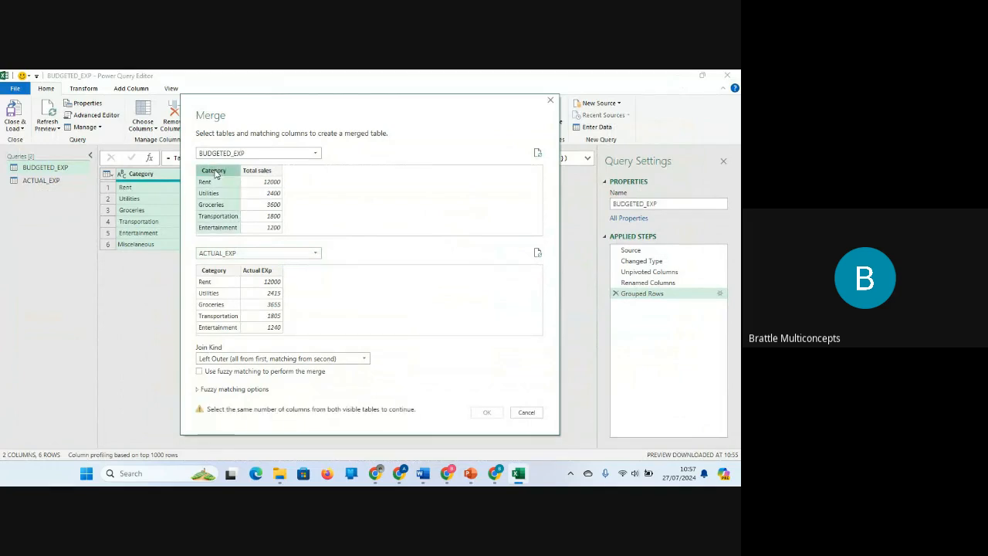
{"action": "left_click", "coordinate": [215, 271]}
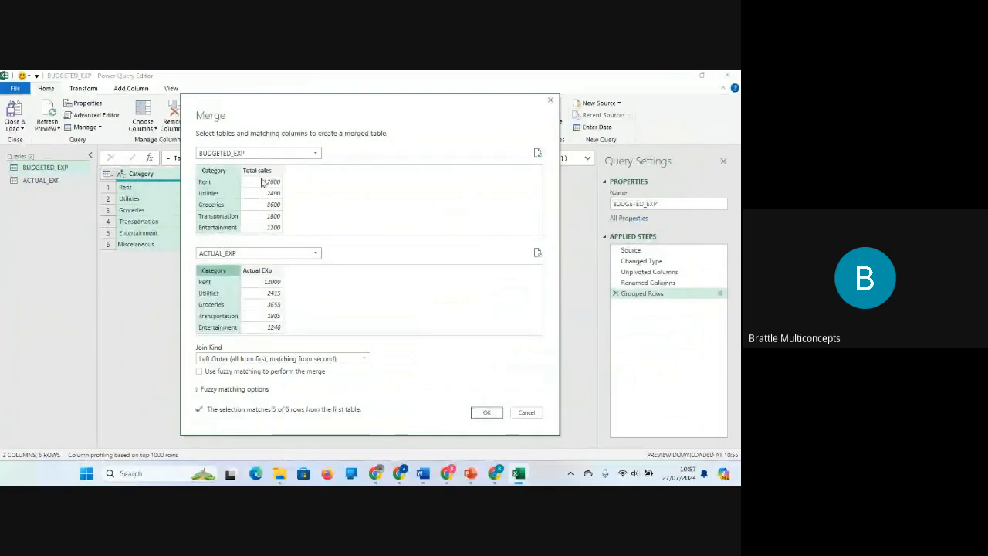
{"action": "left_click", "coordinate": [549, 101]}
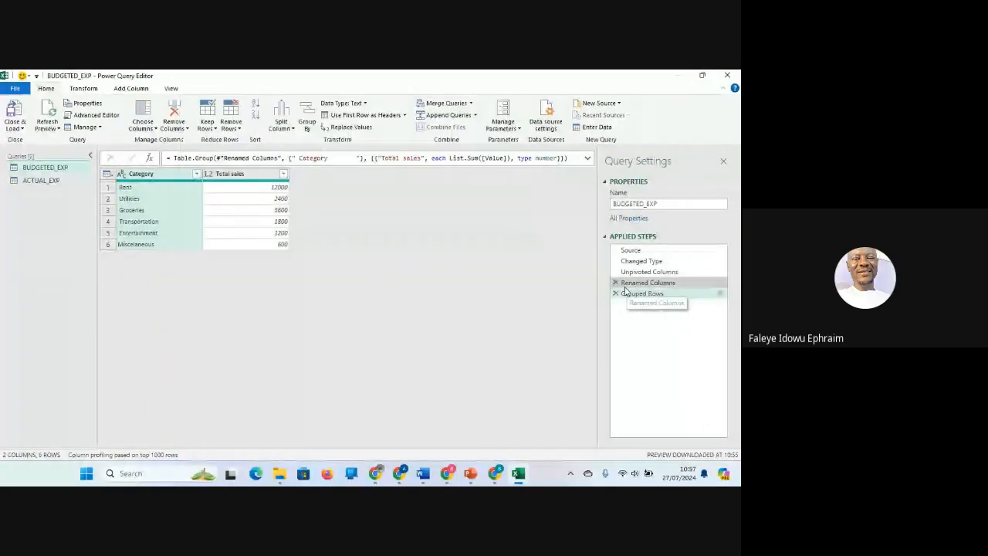
Rename the Total sales column of the BUDGETED_EXP query's grouped result to Budgeted Exp
{"action": "left_click_drag", "start_coordinate": [625, 291], "coordinate": [720, 287]}
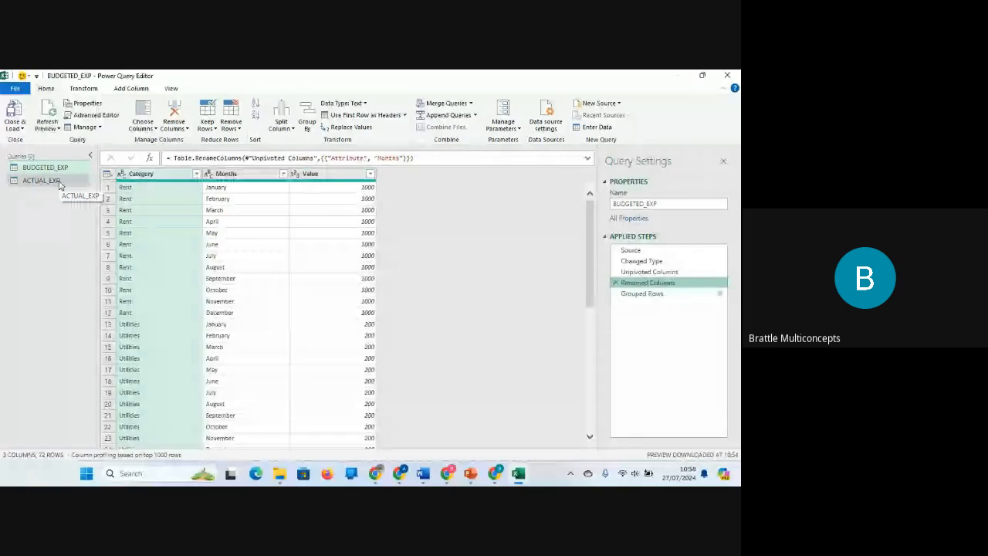
{"action": "left_click", "coordinate": [670, 295]}
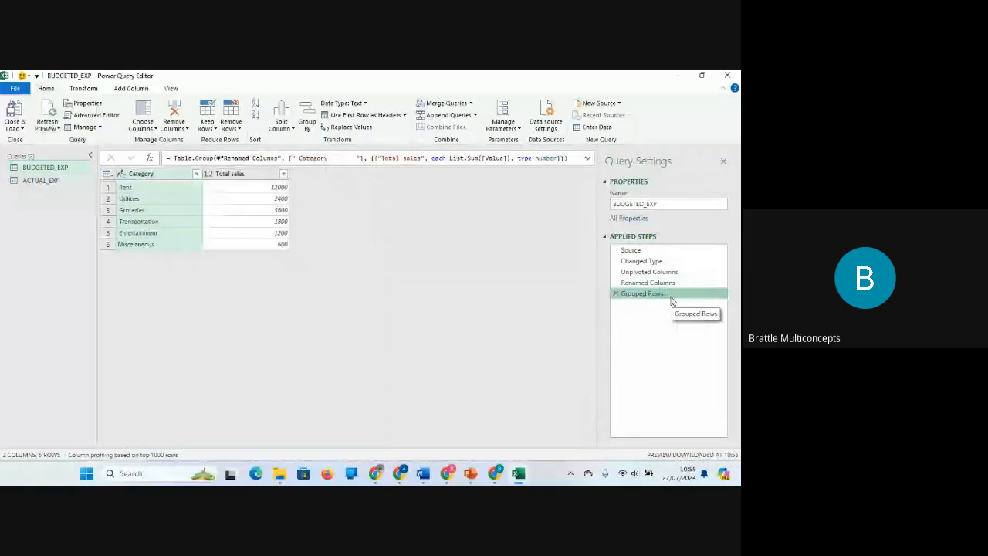
{"action": "left_click", "coordinate": [249, 173]}
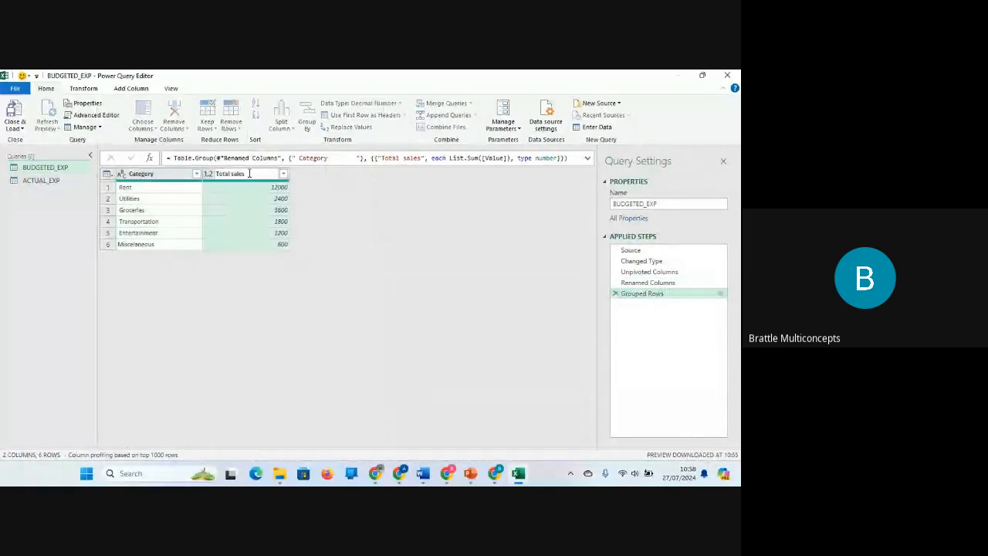
{"action": "double_click", "coordinate": [250, 173]}
{"action": "type", "text": "Budgeted Exp"}
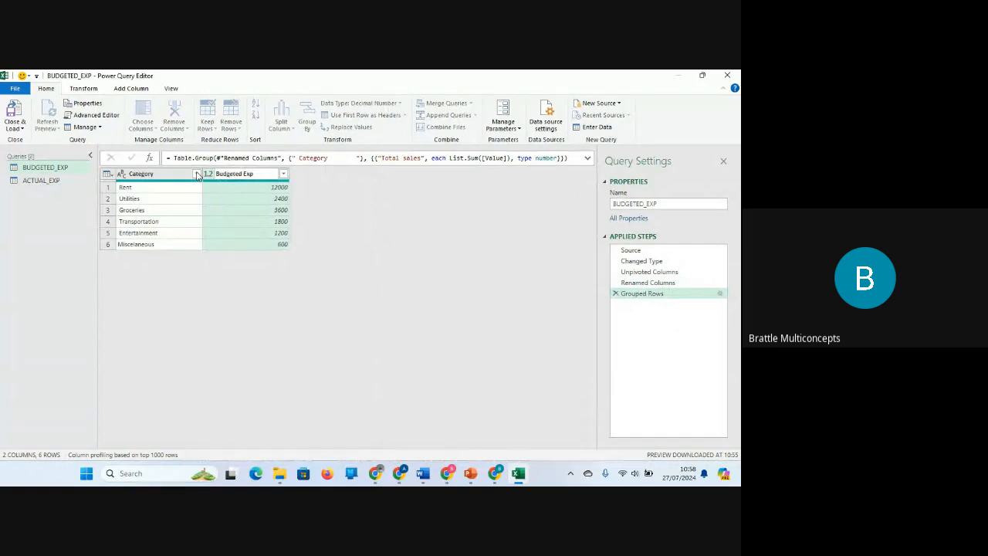
{"action": "left_click", "coordinate": [361, 205]}
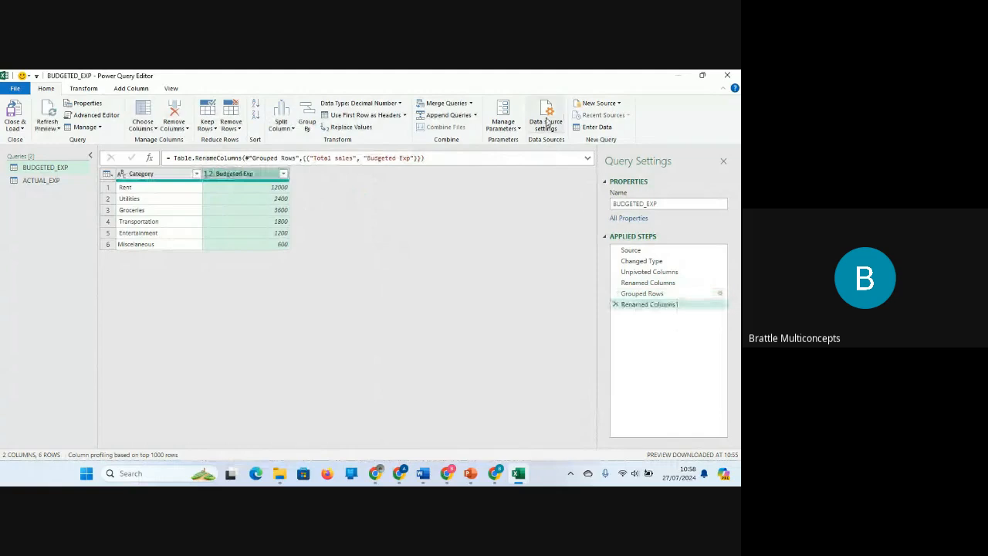
Merge BUDGETED_EXP with ACTUAL_EXP as a new query, matching on Category with the Inner (only matching rows) join kind
{"action": "left_click", "coordinate": [476, 115]}
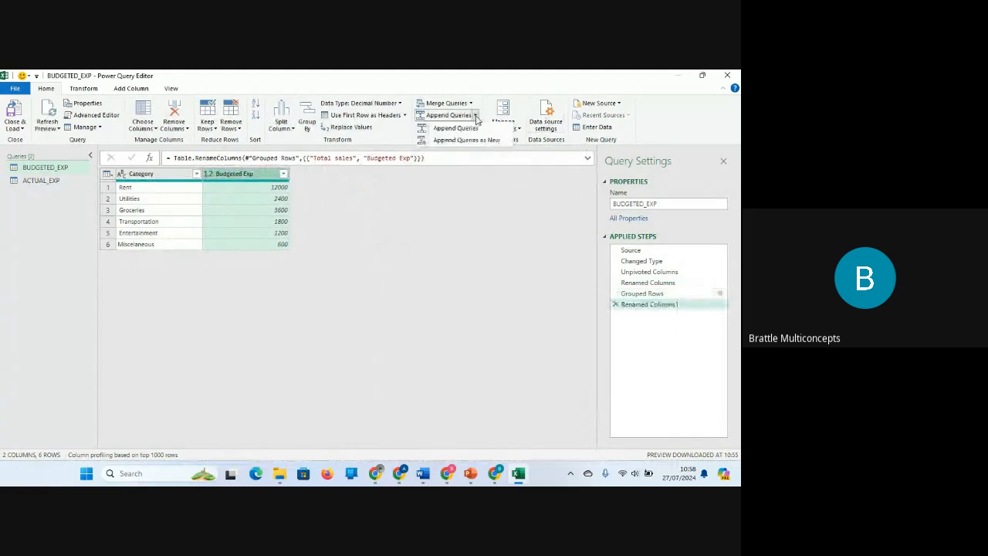
{"action": "left_click", "coordinate": [471, 102]}
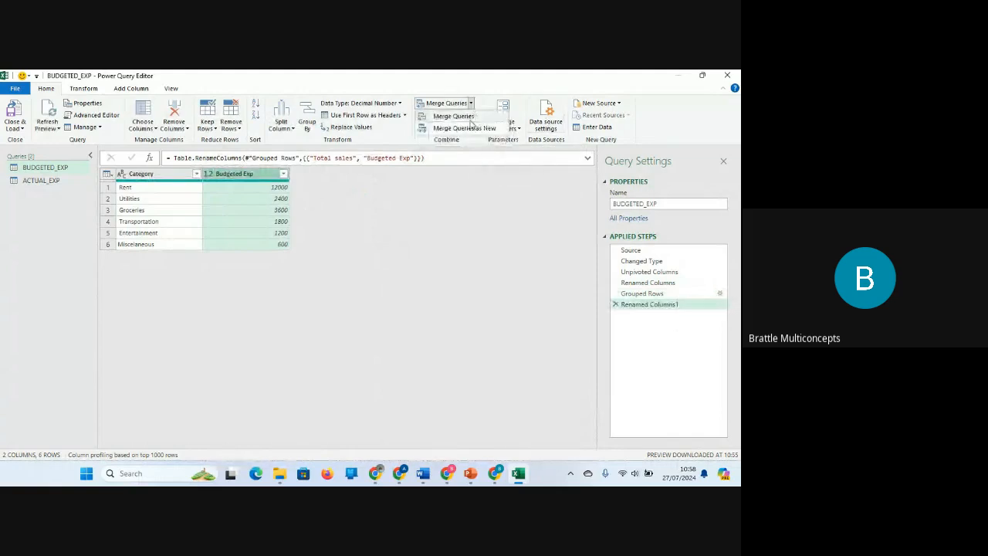
{"action": "left_click", "coordinate": [472, 129]}
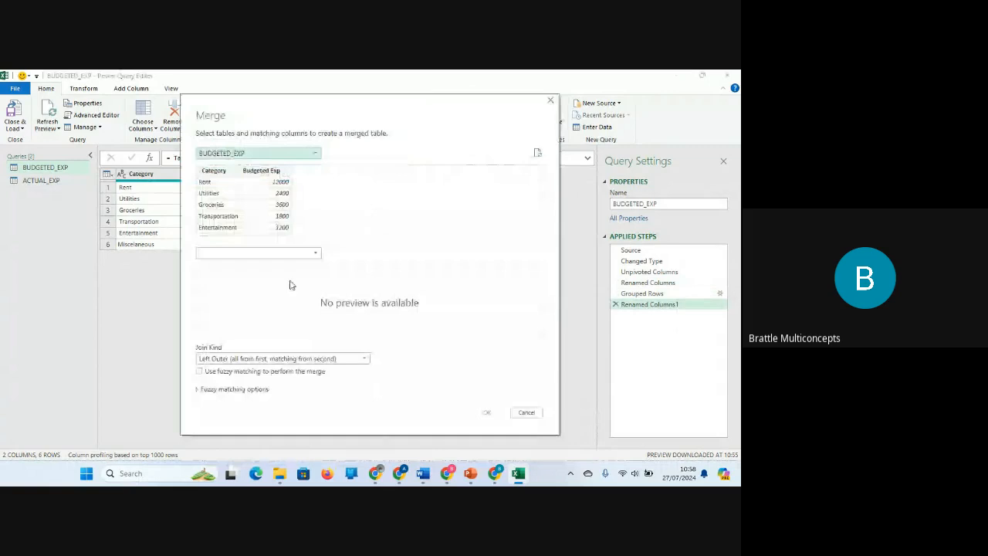
{"action": "left_click", "coordinate": [220, 187]}
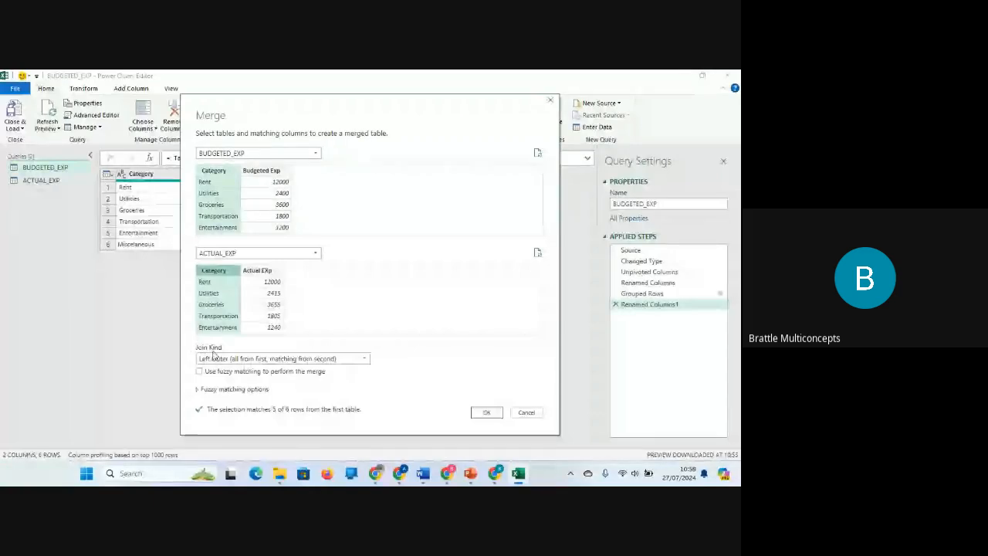
{"action": "left_click", "coordinate": [363, 359]}
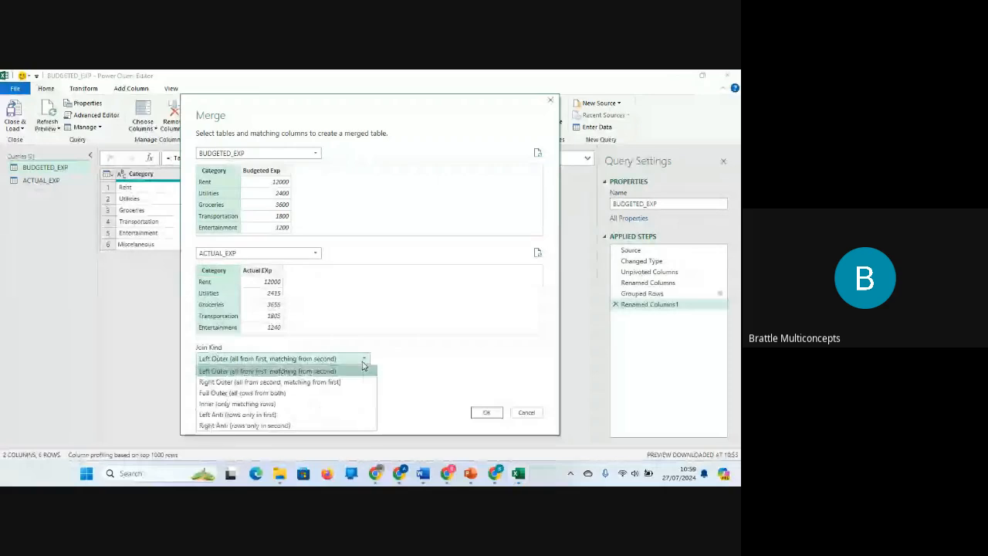
{"action": "left_click", "coordinate": [272, 404]}
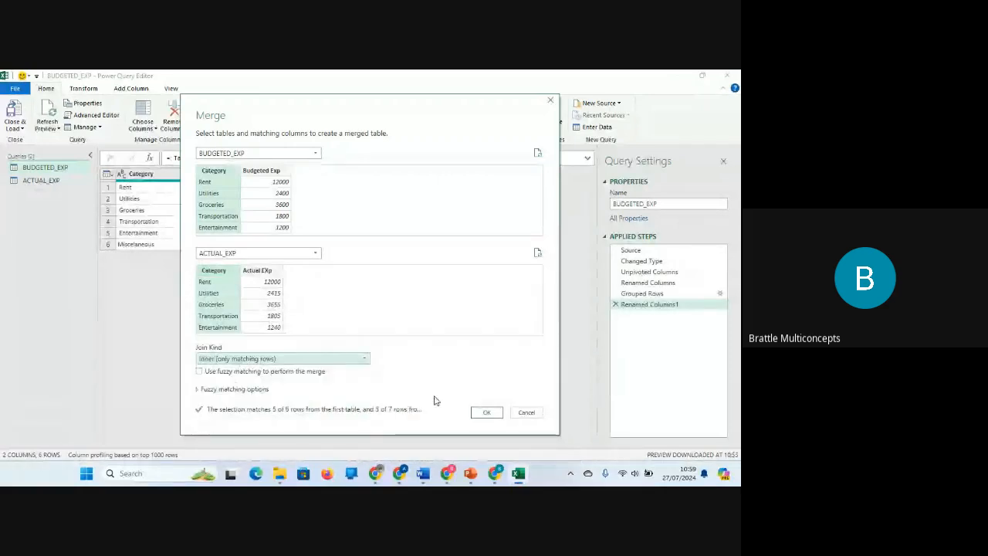
{"action": "left_click", "coordinate": [486, 414]}
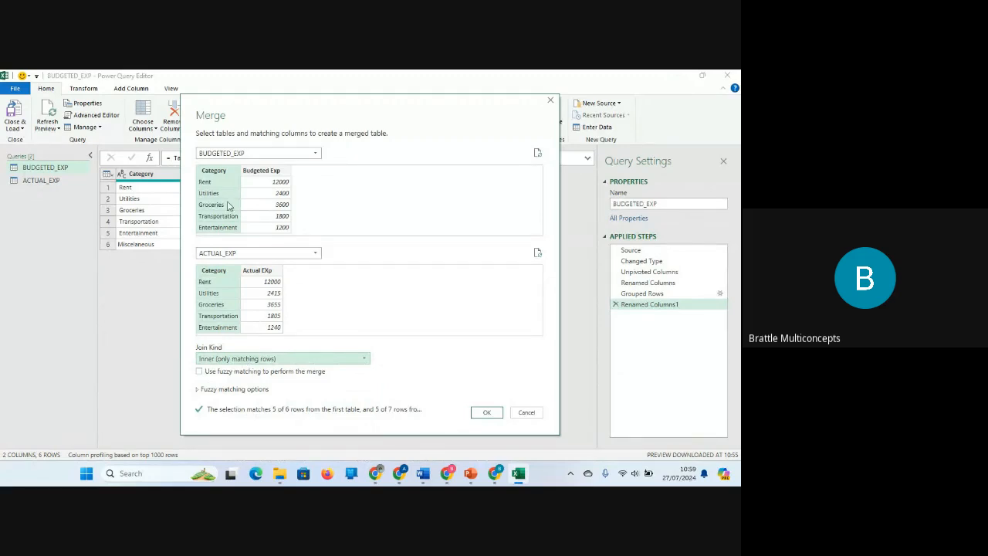
{"action": "left_click", "coordinate": [487, 414]}
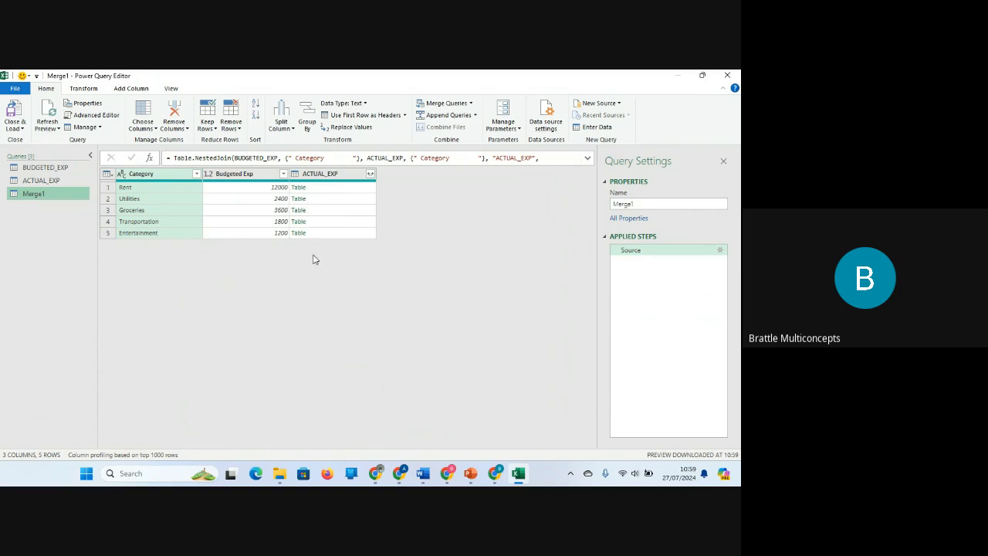
Expand the ACTUAL_EXP column of the merged query to only the Actual EXp field, without the original column name as prefix
{"action": "left_click", "coordinate": [369, 176]}
{"action": "left_click", "coordinate": [370, 176]}
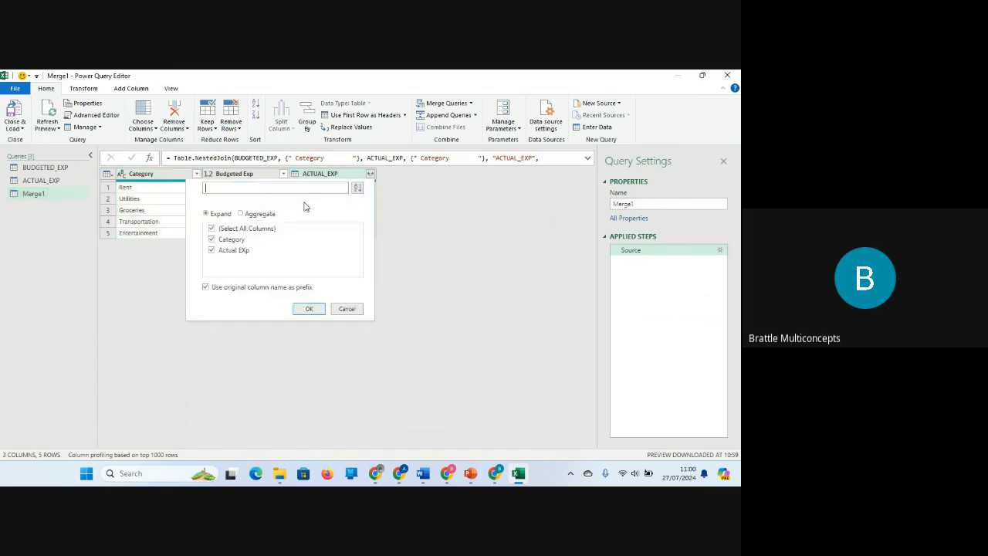
{"action": "left_click", "coordinate": [211, 229]}
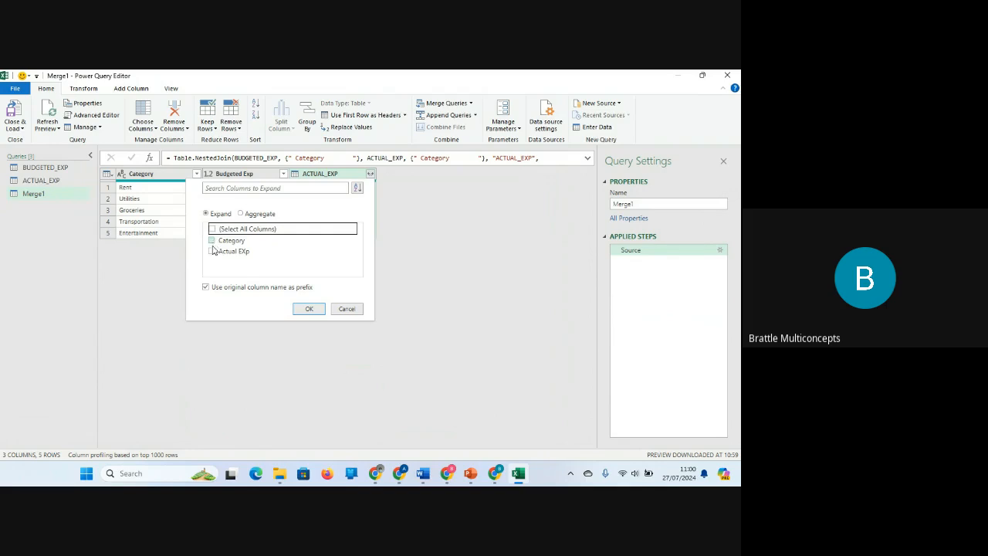
{"action": "left_click", "coordinate": [212, 252]}
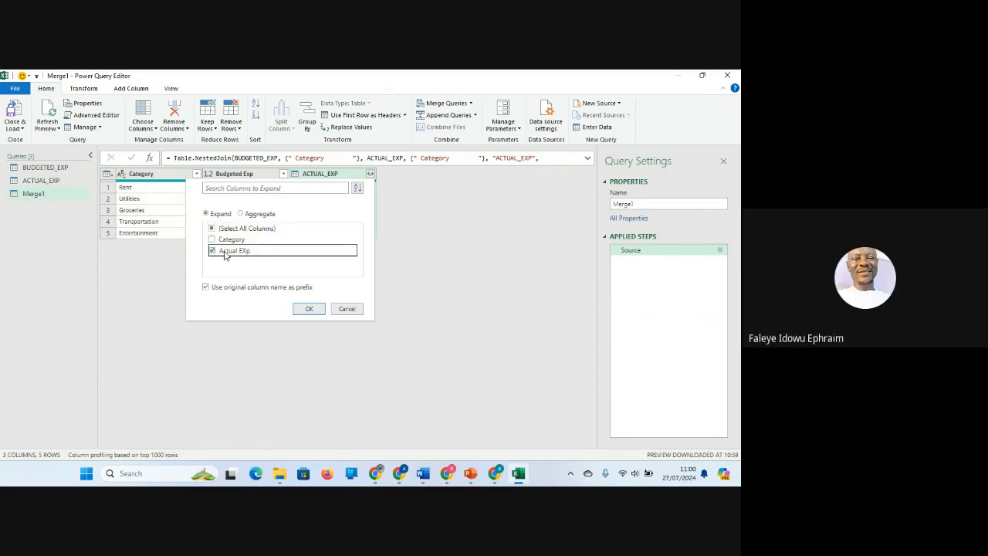
{"action": "left_click", "coordinate": [206, 287]}
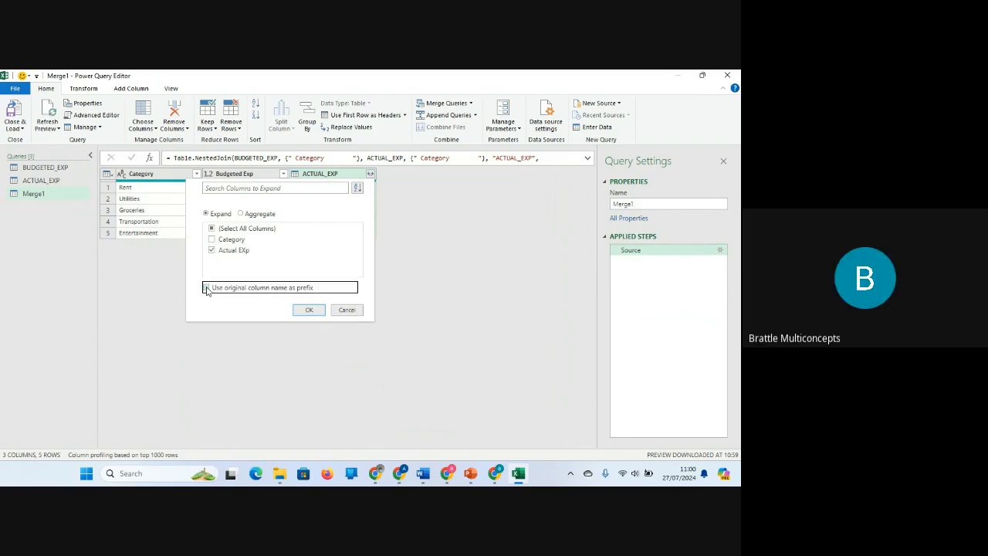
{"action": "left_click", "coordinate": [308, 310]}
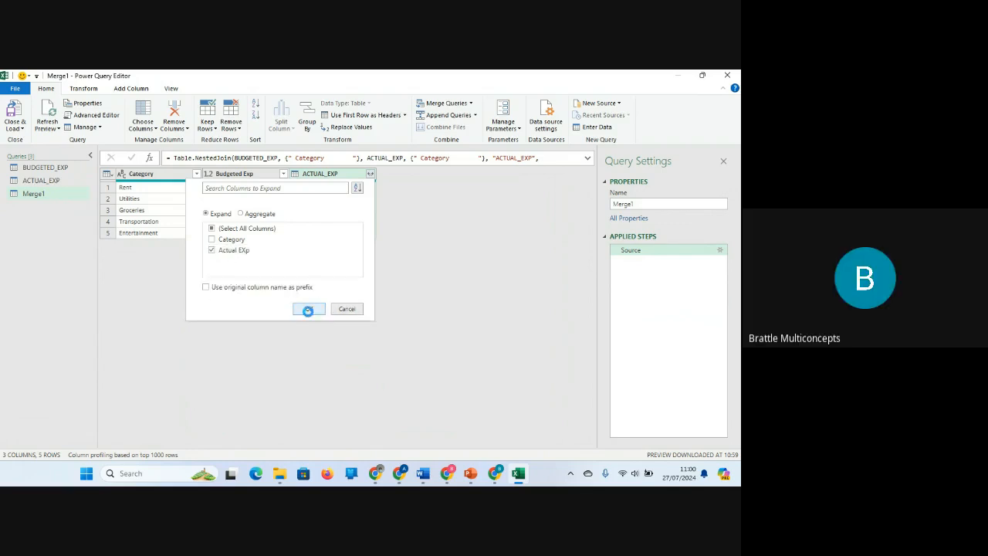
{"action": "left_click", "coordinate": [241, 176]}
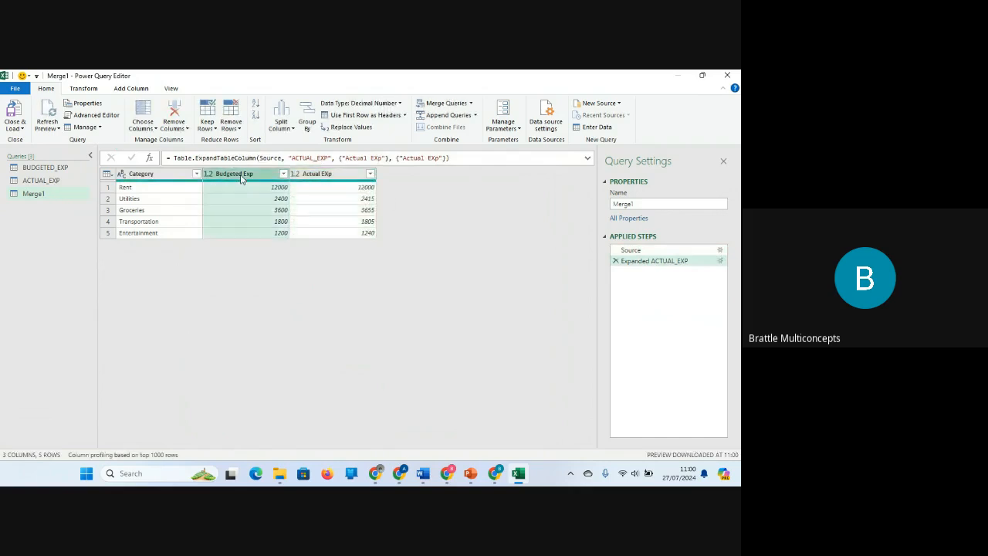
{"action": "left_click", "coordinate": [337, 175]}
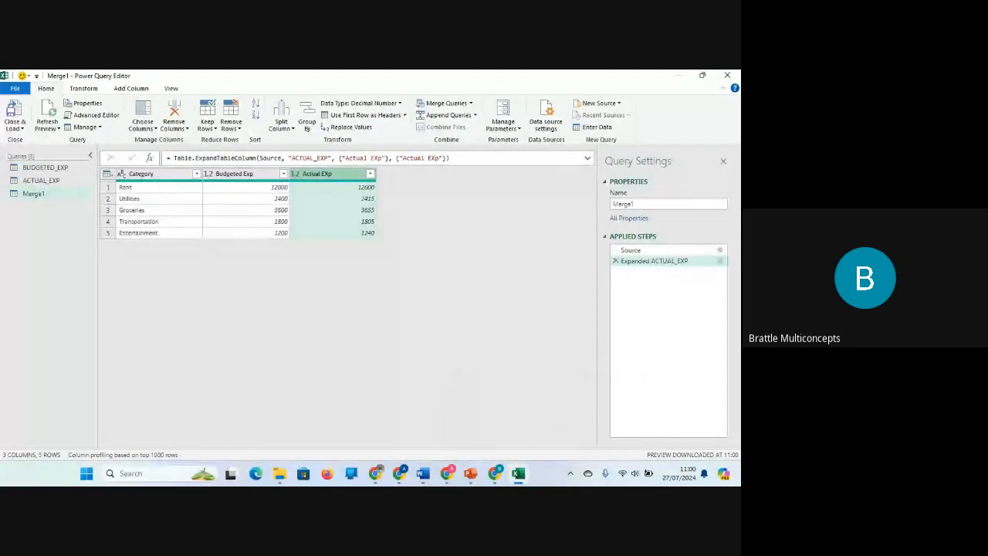
{"action": "key", "text": "alt+Tab"}
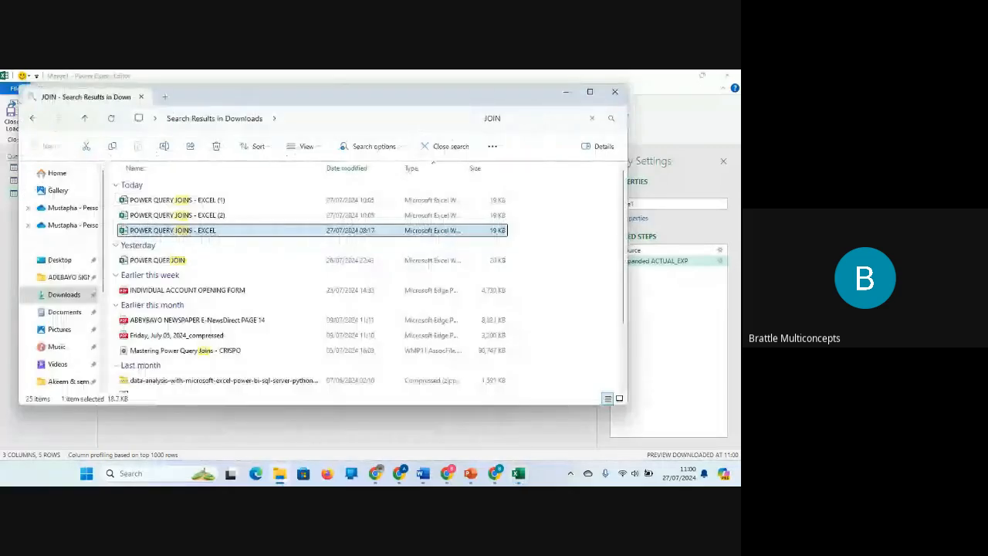
{"action": "key", "text": "alt+Tab"}
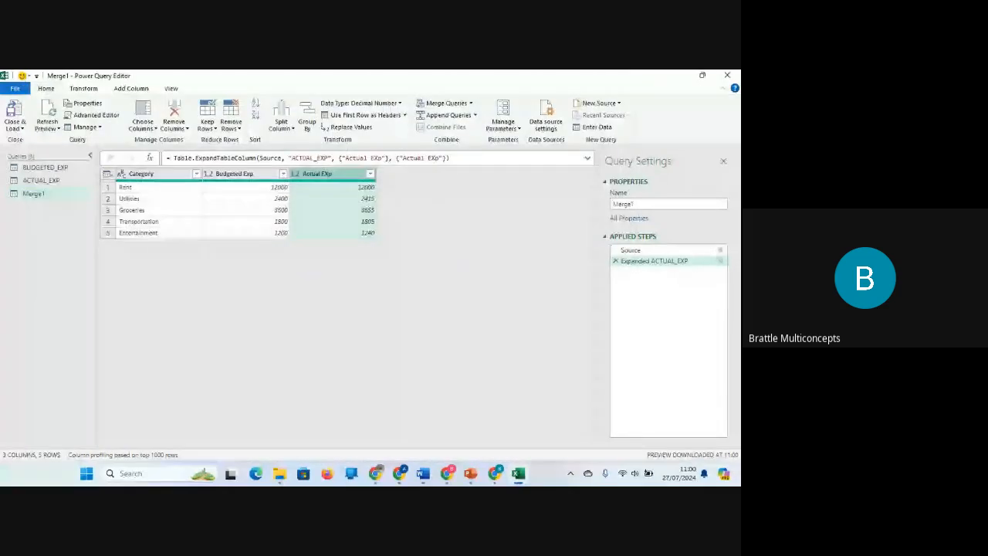
{"action": "key", "text": "alt+Tab"}
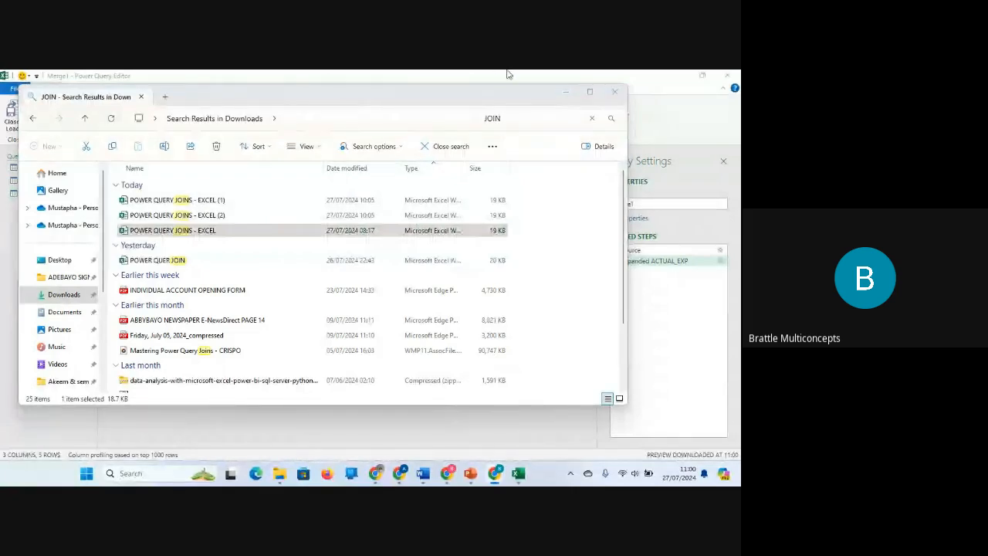
{"action": "left_click", "coordinate": [560, 91]}
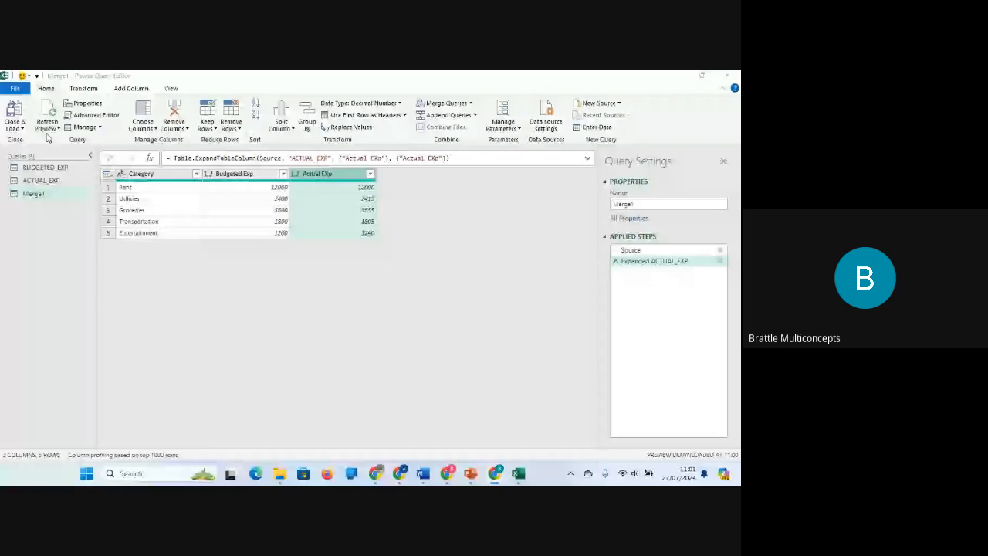
Close the Power Query Editor and load the merged query into the workbook at the default destination
{"action": "left_click", "coordinate": [22, 129]}
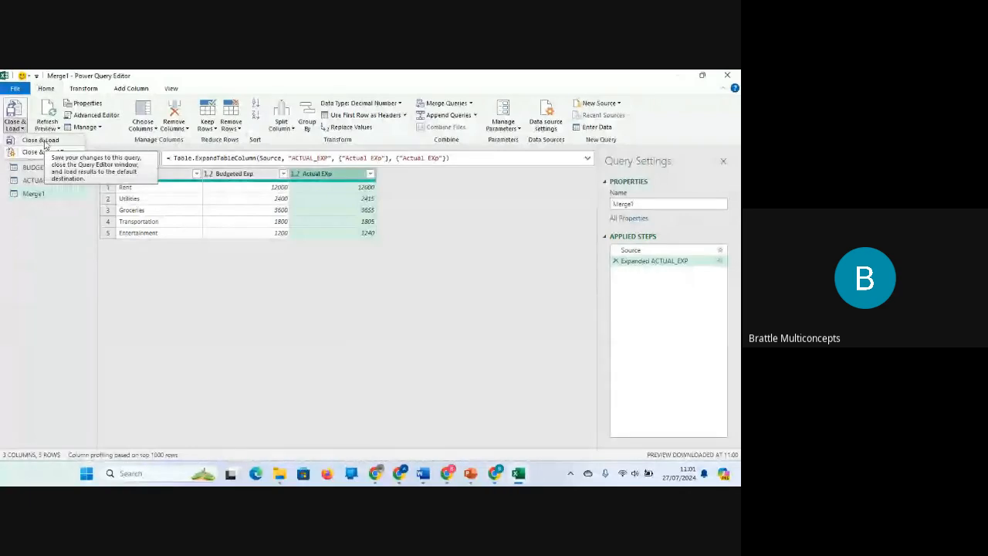
{"action": "left_click", "coordinate": [43, 142]}
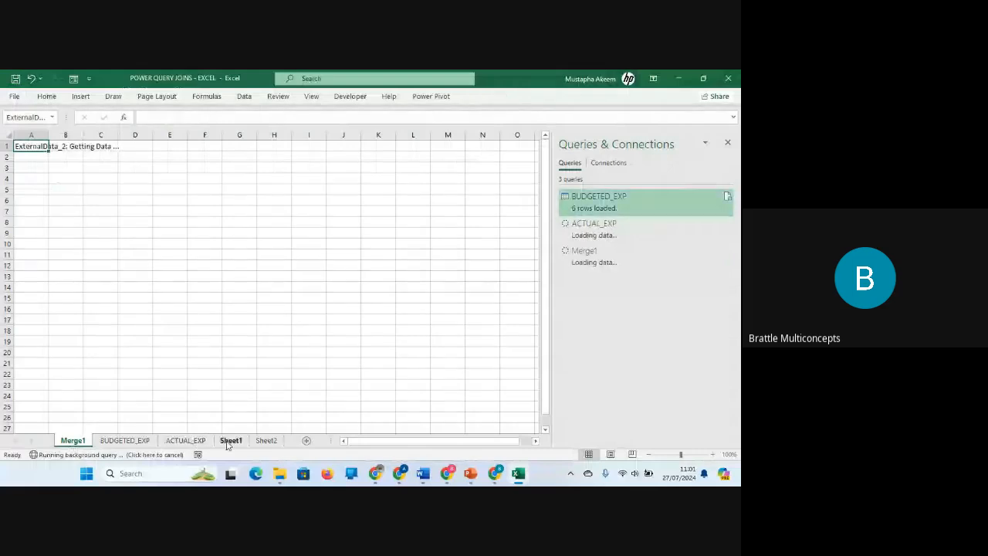
Highlight row 25 of Sheet1, the question comparing expenses that appear in both tables, with a yellow fill
{"action": "left_click", "coordinate": [229, 441]}
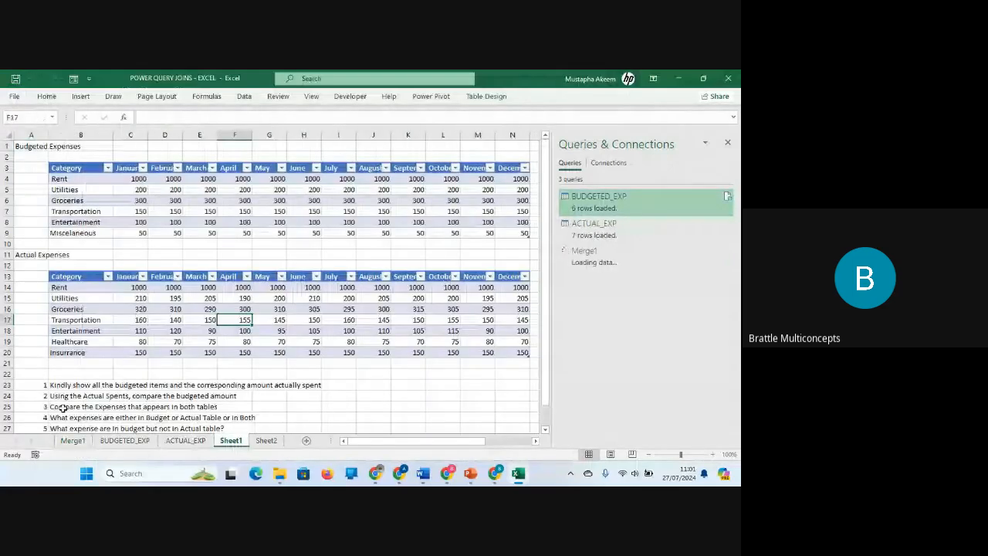
{"action": "left_click", "coordinate": [62, 408]}
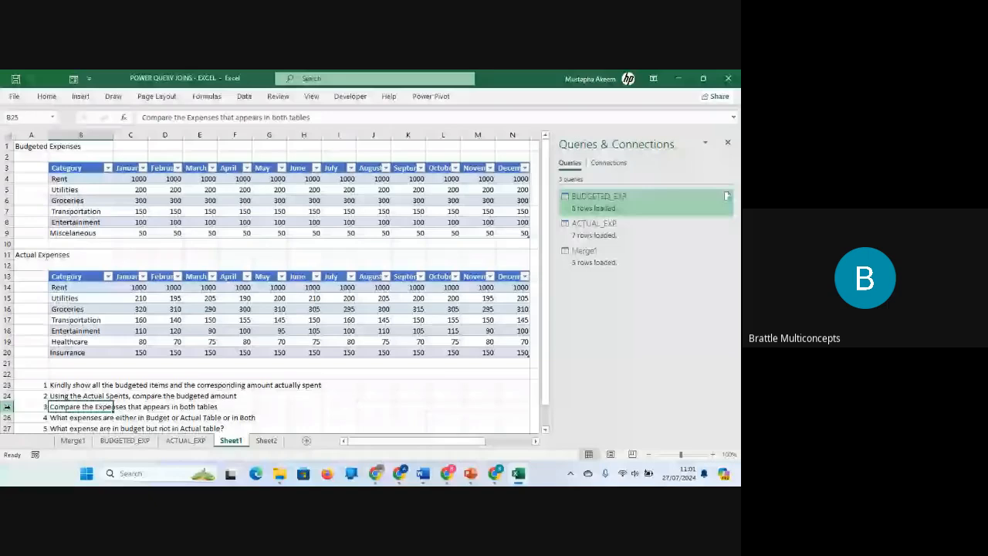
{"action": "left_click", "coordinate": [7, 407]}
{"action": "left_click", "coordinate": [47, 95]}
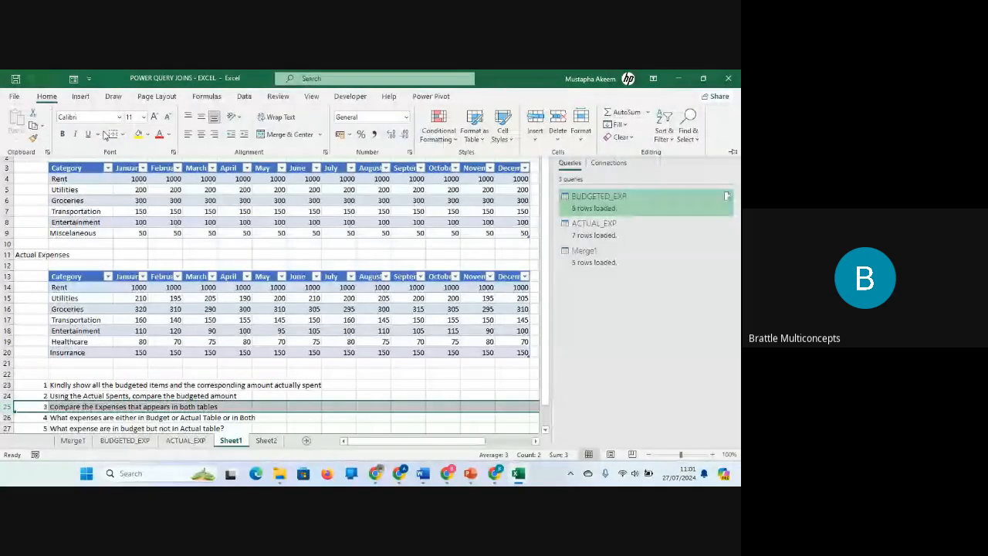
{"action": "left_click", "coordinate": [138, 133]}
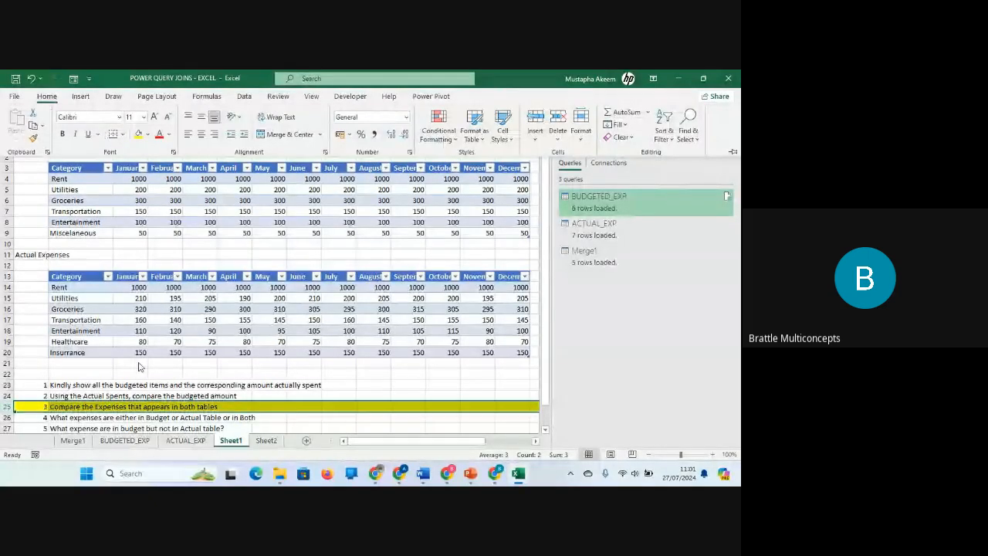
{"action": "left_click", "coordinate": [88, 405]}
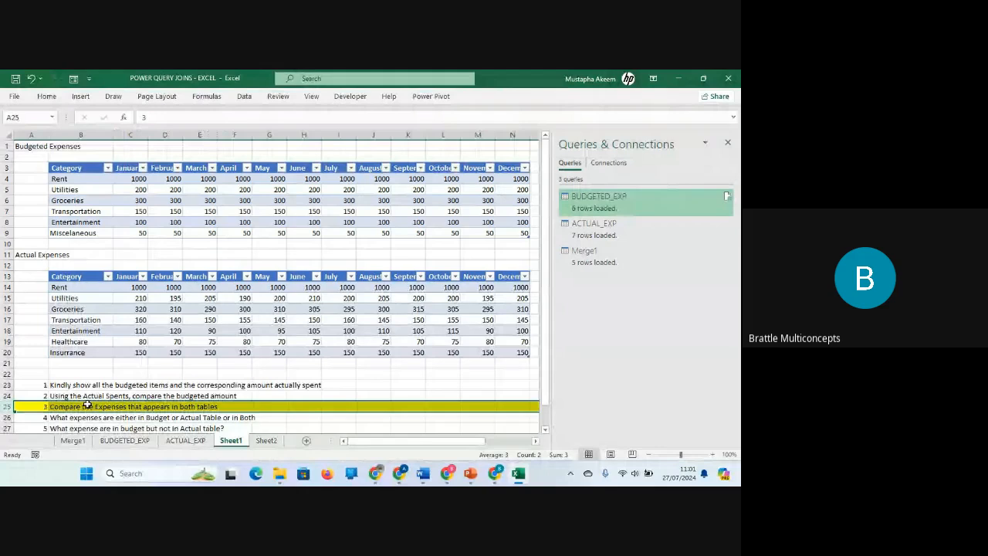
{"action": "left_click", "coordinate": [87, 405]}
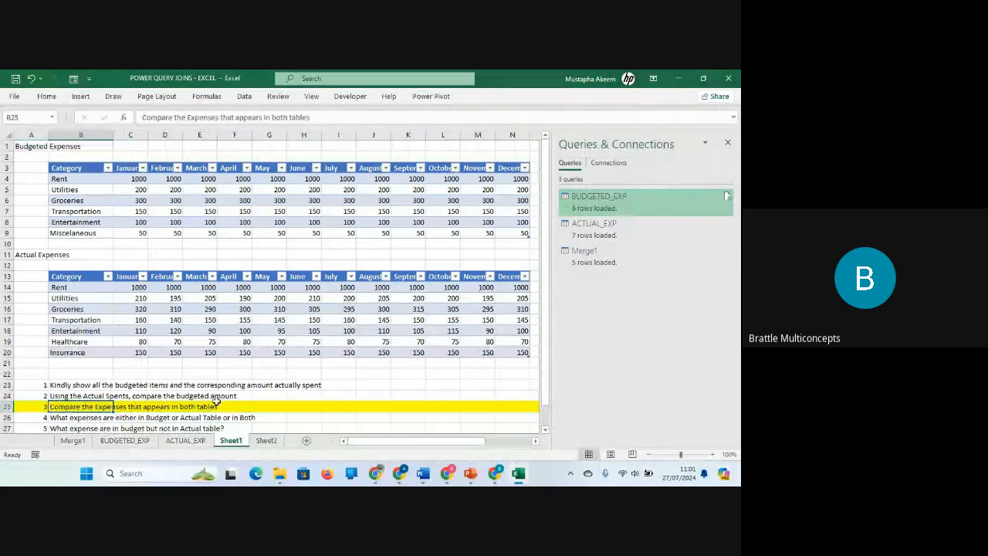
{"action": "left_click", "coordinate": [7, 407]}
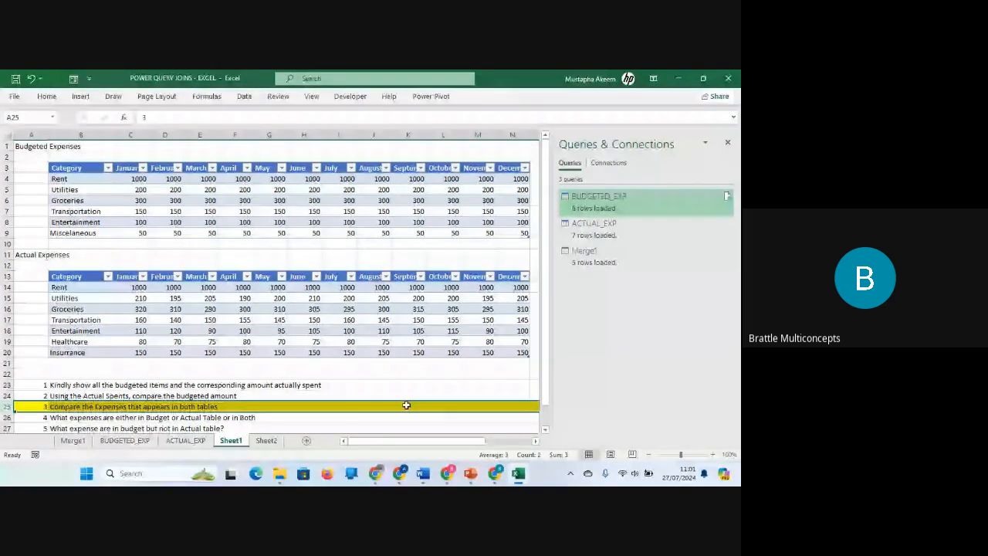
Review the loaded Merge1 sheet, reopen the Power Query Editor, and rename the Merge1 query to INNER JOIN
{"action": "left_click", "coordinate": [74, 440]}
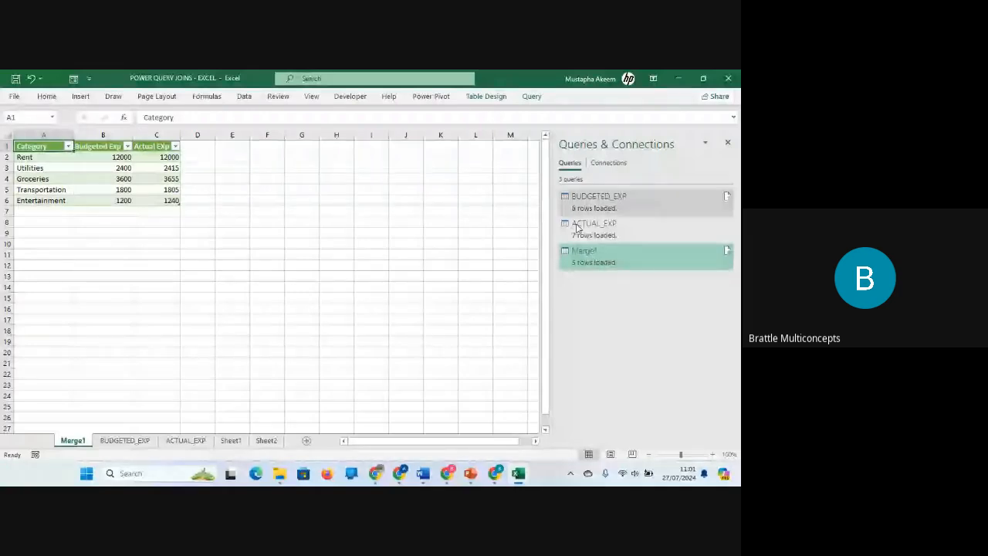
{"action": "left_click", "coordinate": [618, 257]}
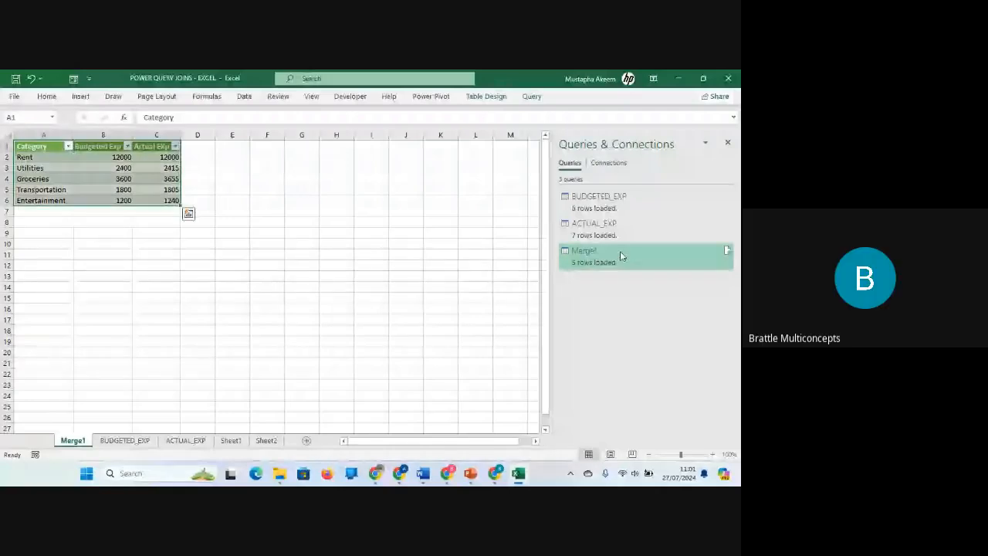
{"action": "mouse_move", "coordinate": [607, 205]}
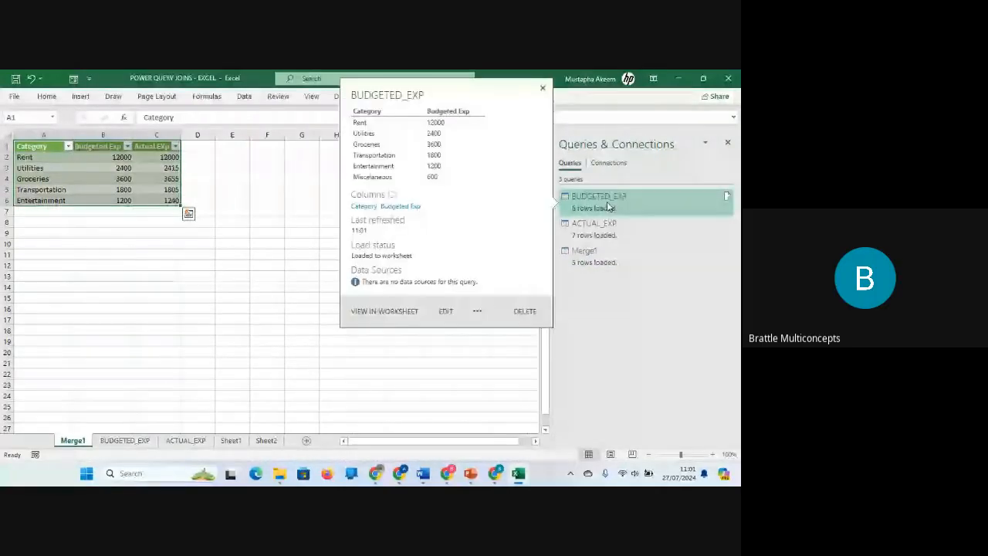
{"action": "double_click", "coordinate": [607, 205]}
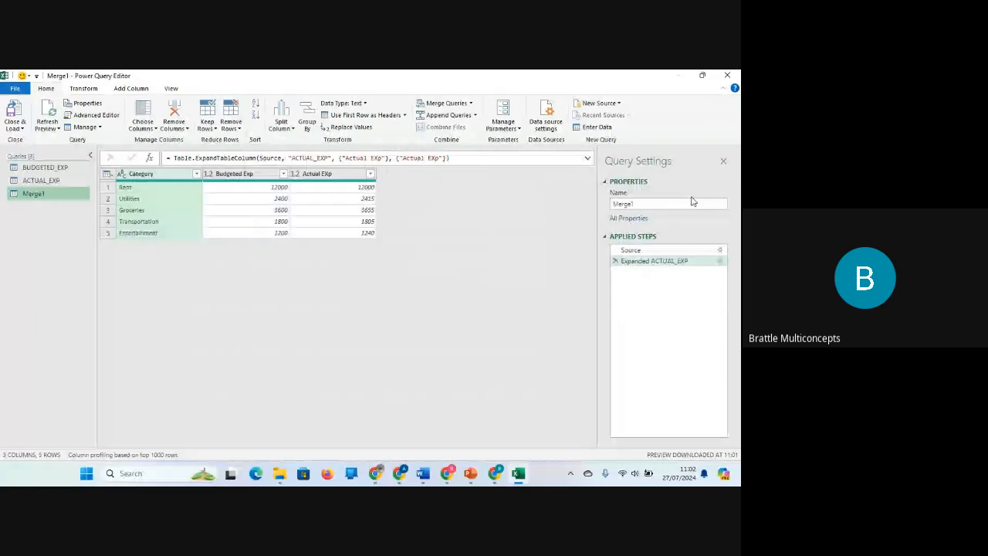
{"action": "double_click", "coordinate": [622, 203]}
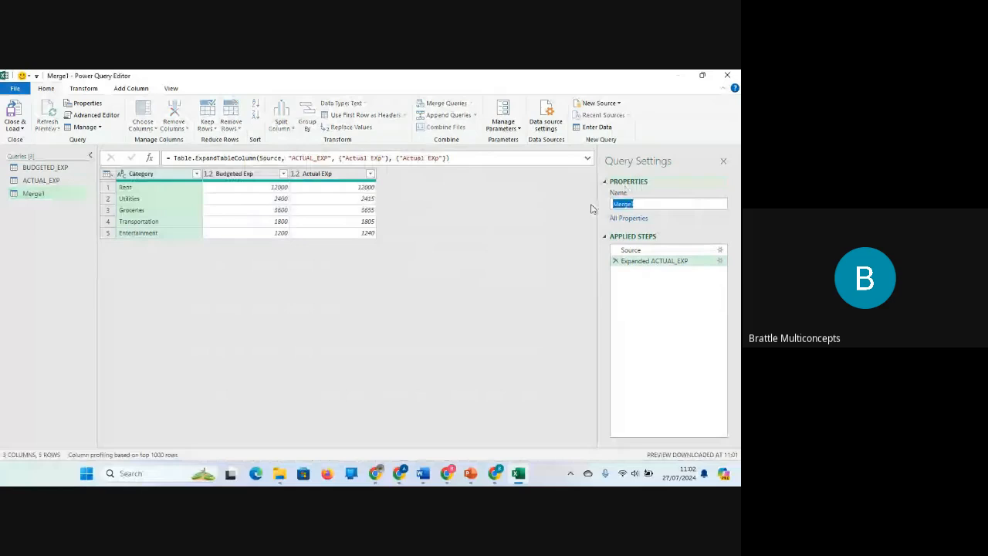
{"action": "type", "text": "INNER JOI"}
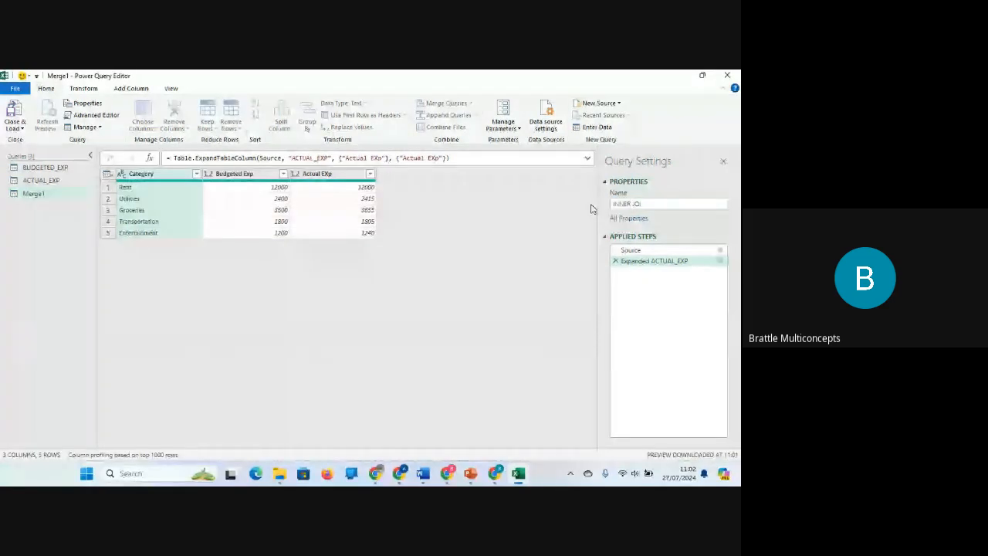
{"action": "type", "text": "N"}
{"action": "key", "text": "Return"}
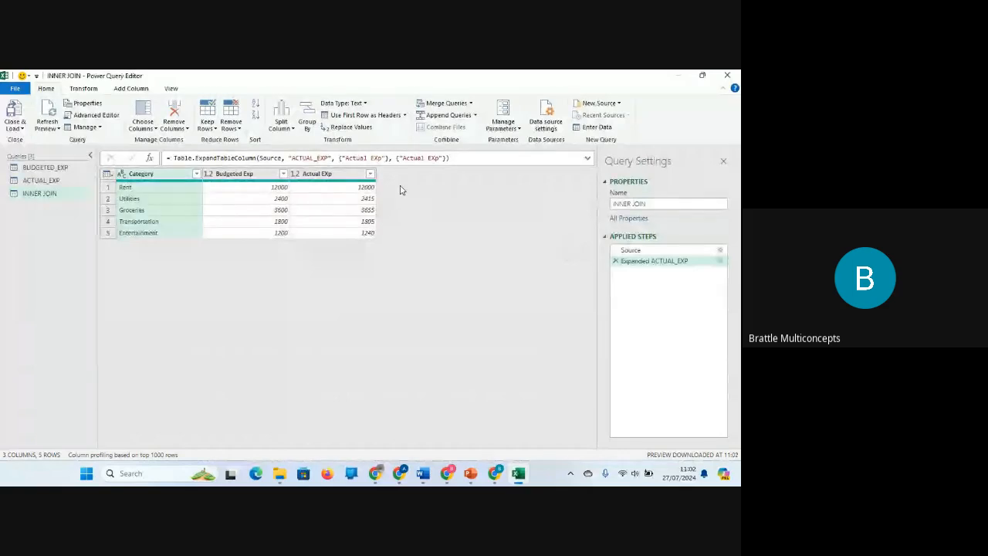
Enable the Column quality preview for the INNER JOIN query's columns
{"action": "left_click", "coordinate": [251, 175]}
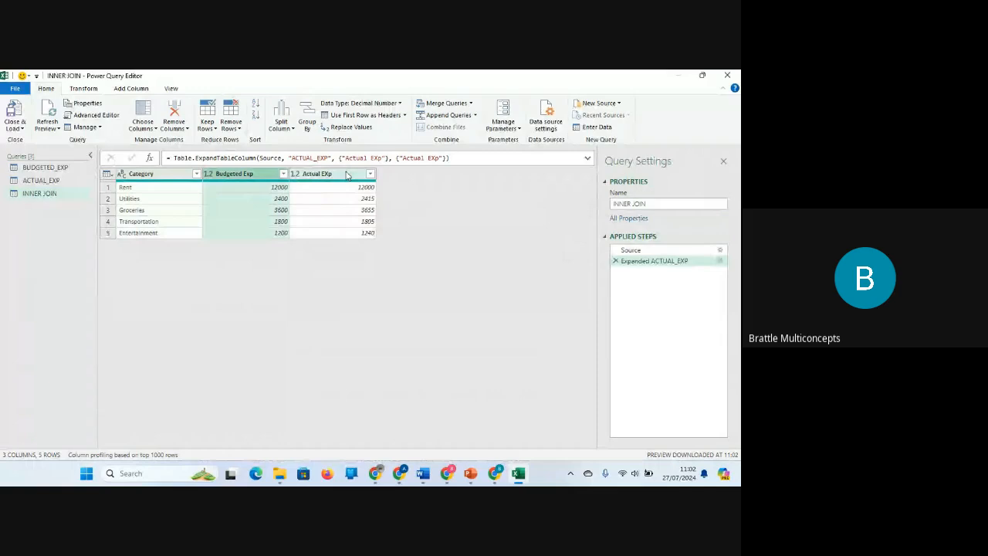
{"action": "left_click", "coordinate": [347, 175]}
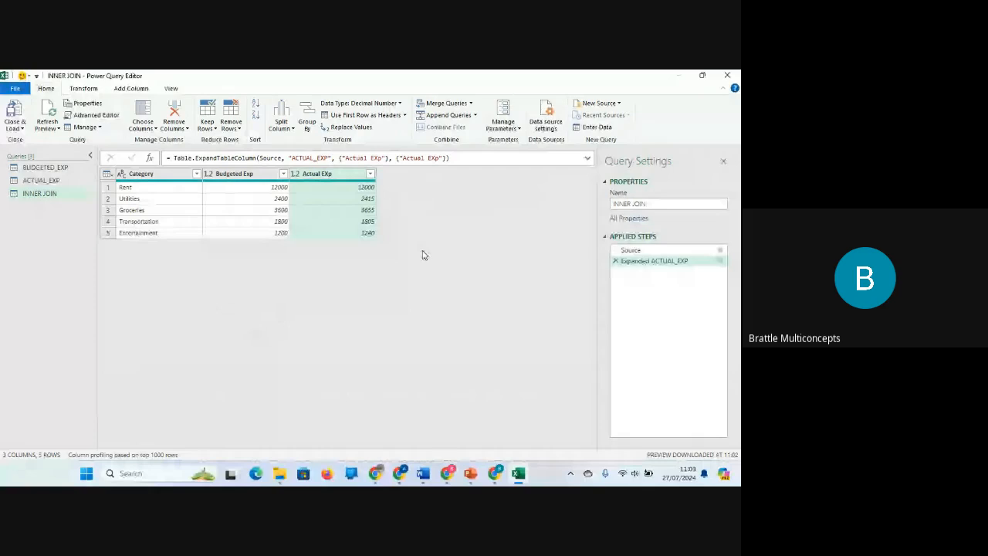
{"action": "left_click", "coordinate": [83, 89]}
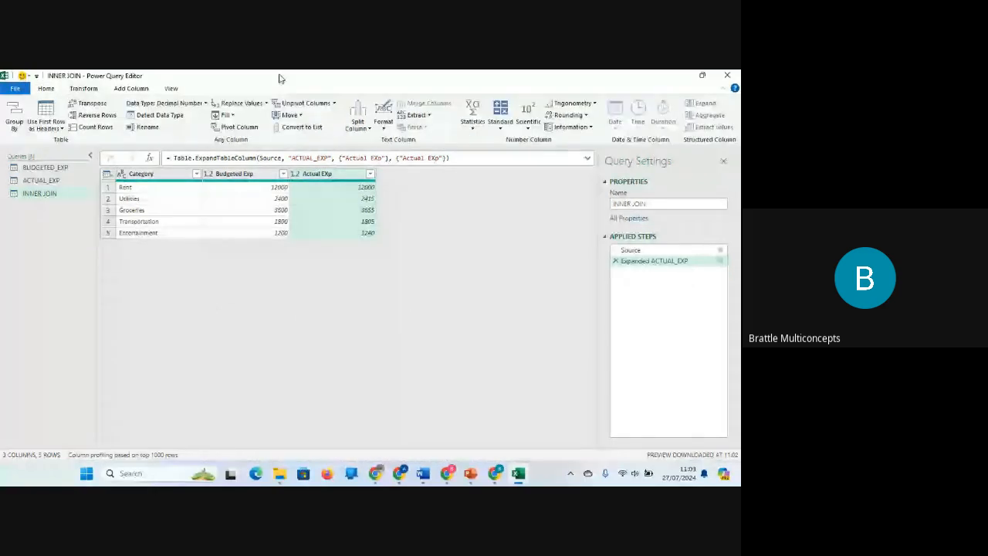
{"action": "left_click", "coordinate": [131, 89]}
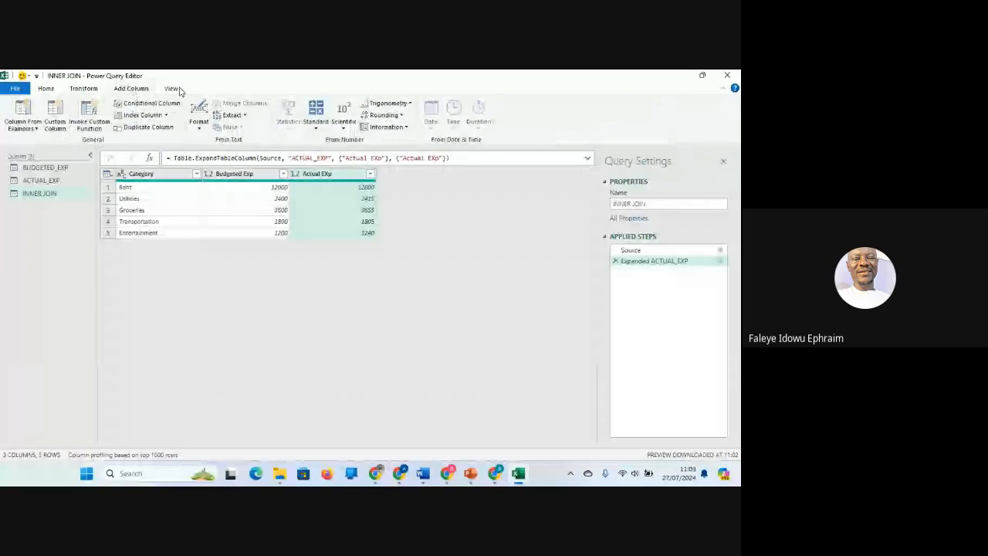
{"action": "left_click", "coordinate": [173, 90]}
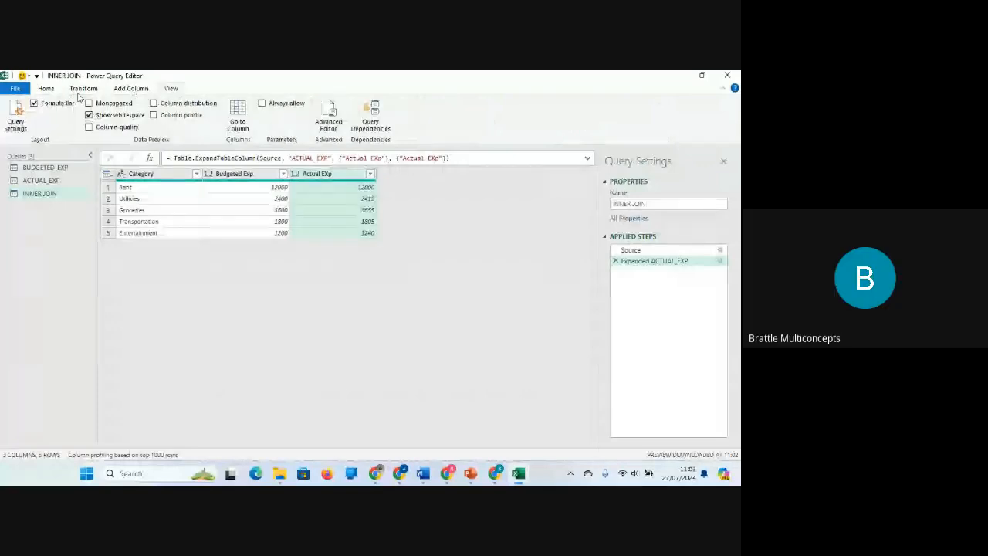
{"action": "left_click", "coordinate": [89, 128]}
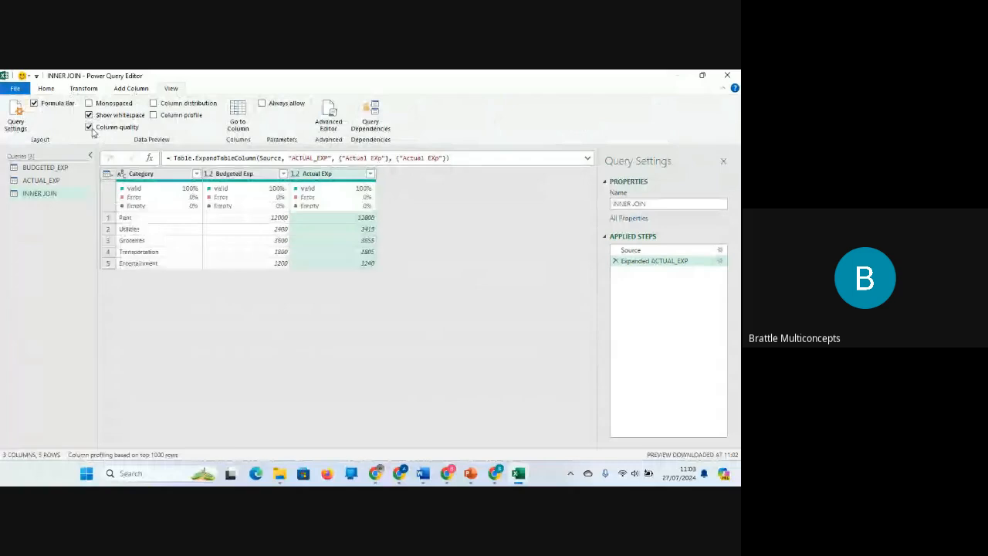
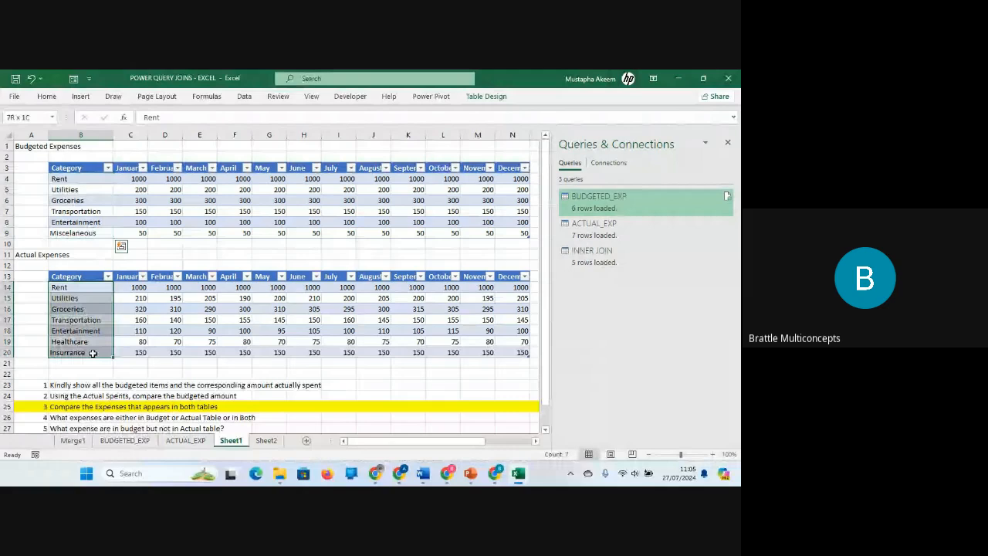
Select the category names in B14:B20 of the Actual Expenses table on Sheet1
{"action": "left_click_drag", "start_coordinate": [93, 353], "coordinate": [93, 353]}
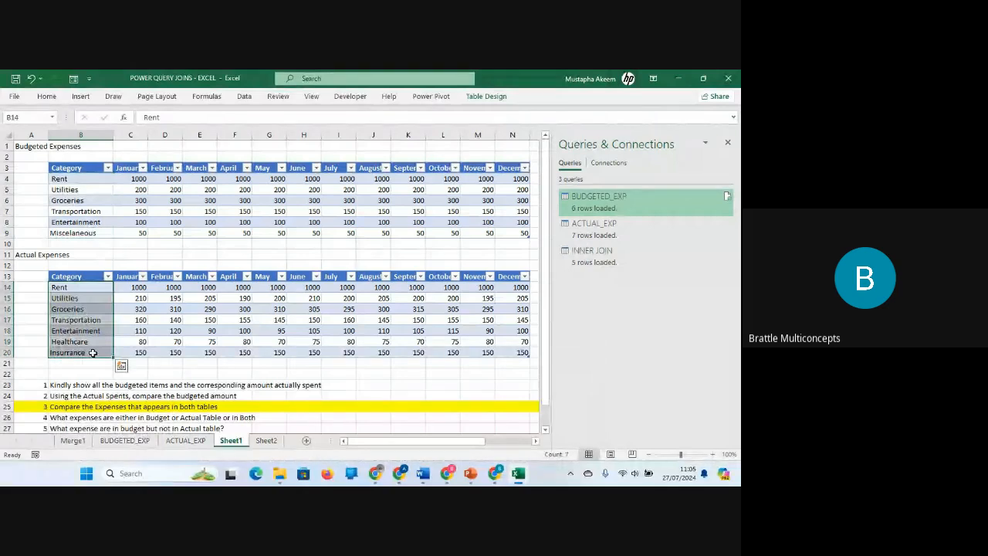
Compare the category names in the Budgeted Expenses and Actual Expenses tables on Sheet1
{"action": "left_click_drag", "start_coordinate": [89, 179], "coordinate": [93, 233]}
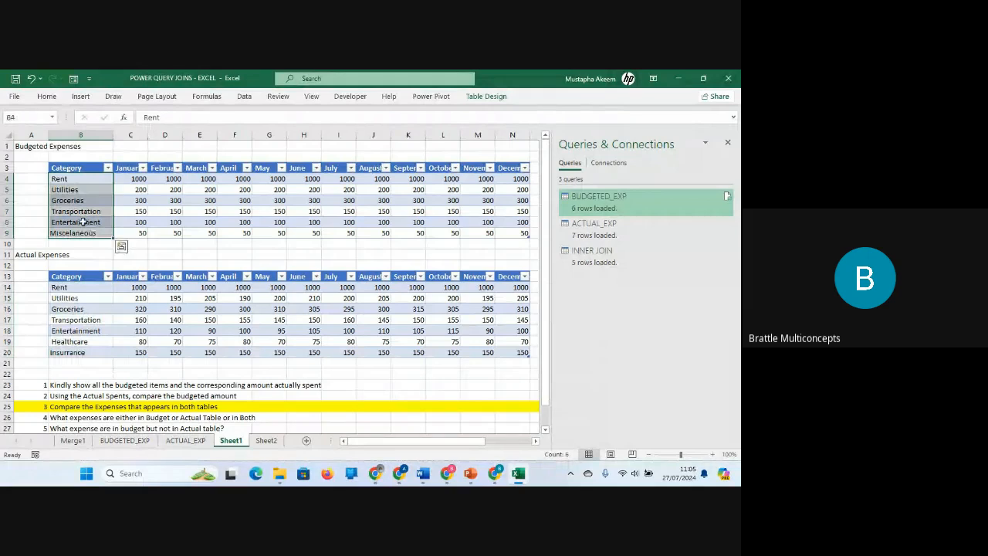
{"action": "left_click", "coordinate": [81, 211]}
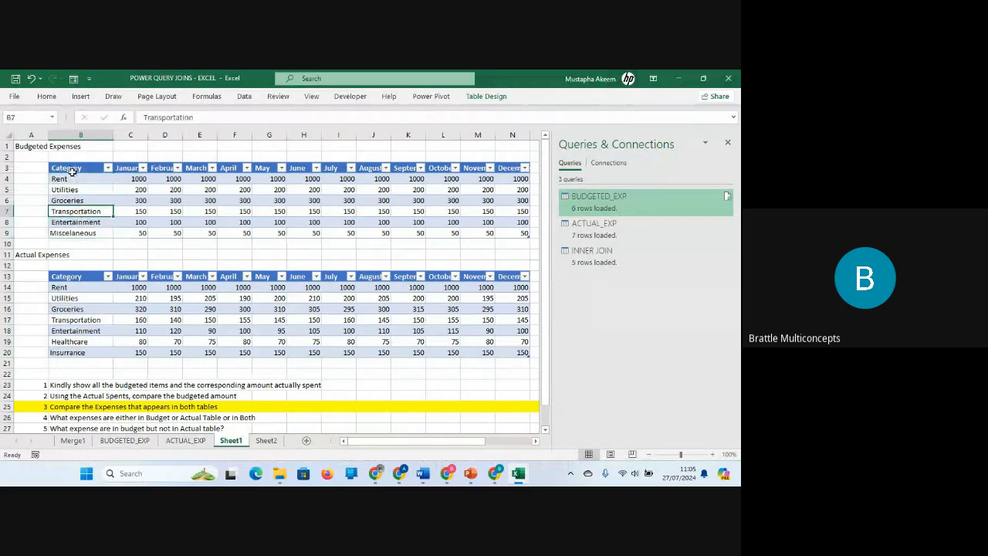
{"action": "left_click", "coordinate": [82, 309]}
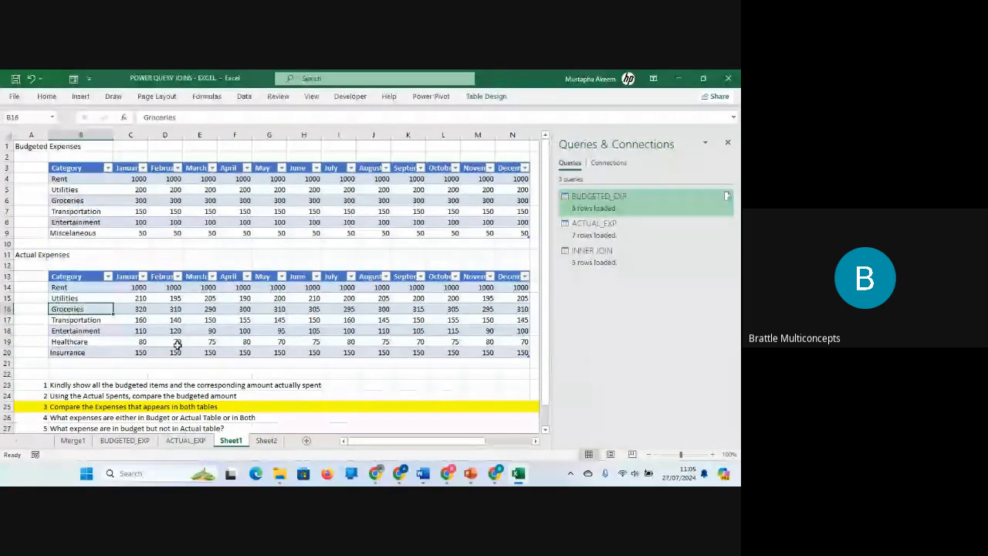
{"action": "left_click", "coordinate": [77, 223]}
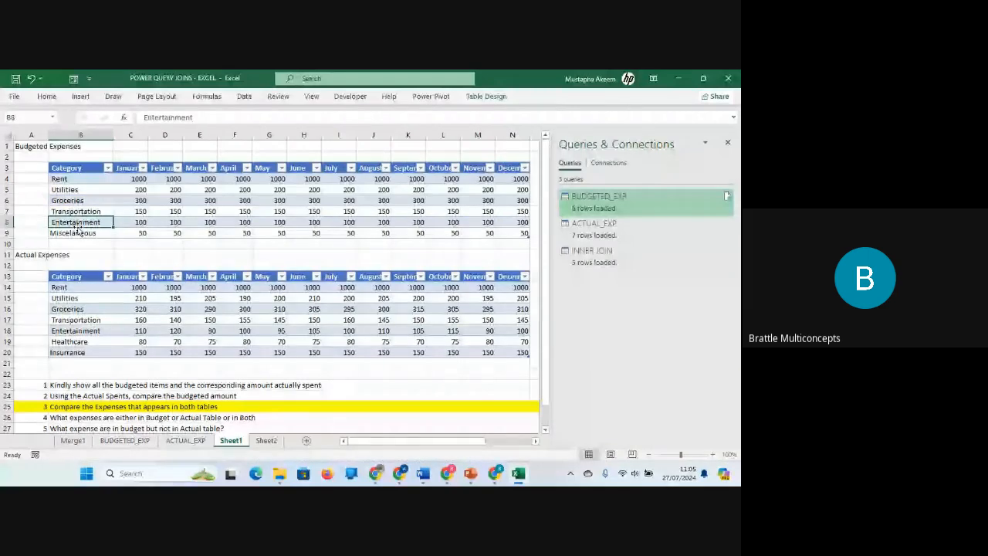
{"action": "left_click", "coordinate": [79, 306]}
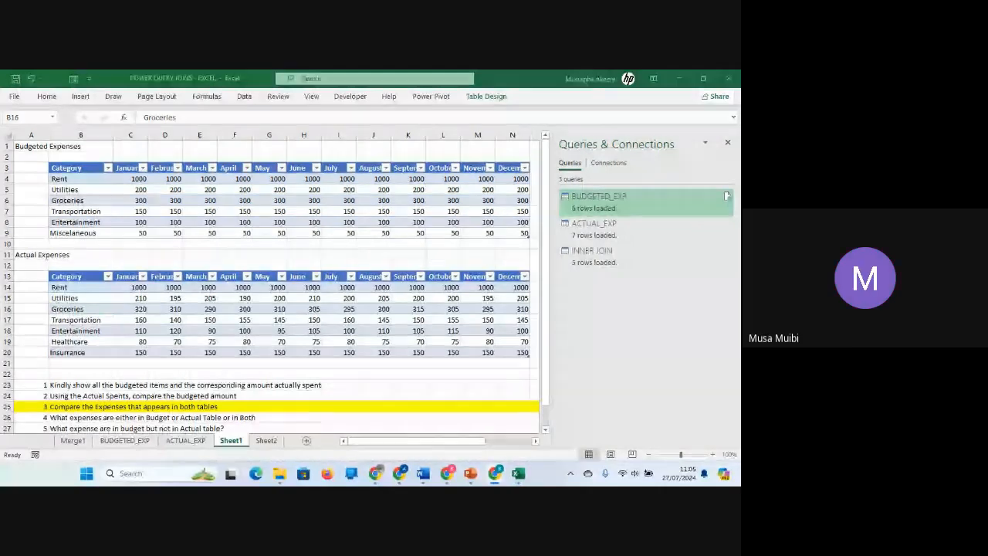
{"action": "left_click", "coordinate": [68, 211]}
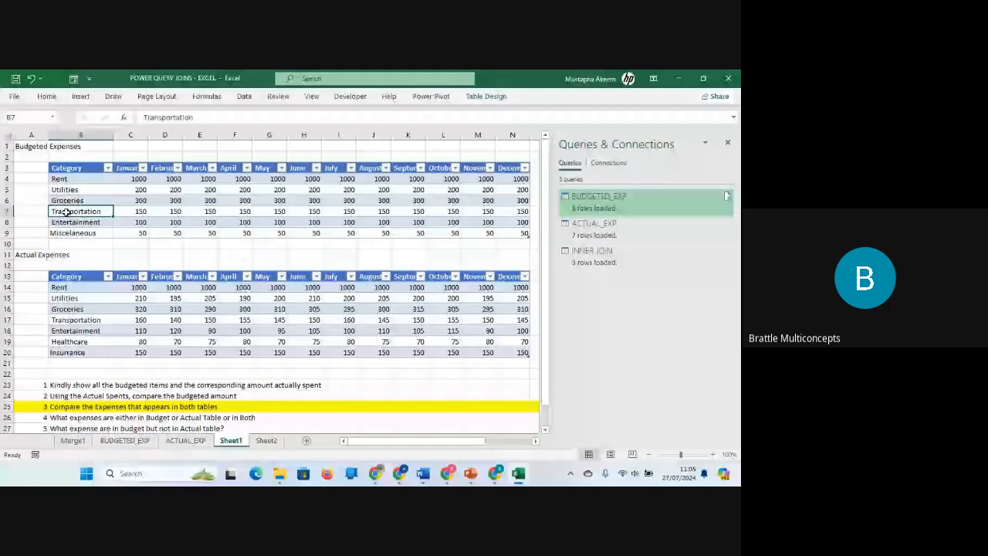
{"action": "left_click", "coordinate": [81, 288]}
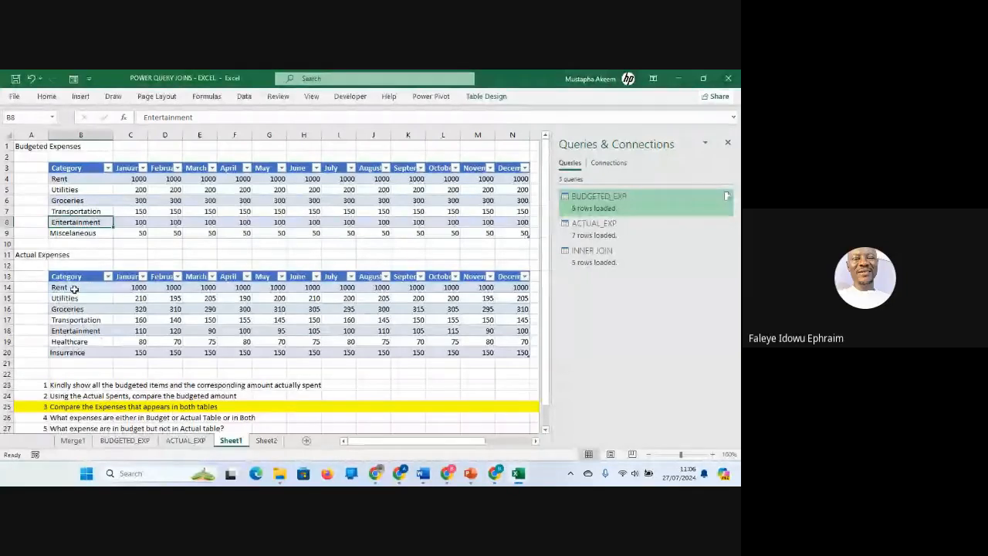
{"action": "mouse_move", "coordinate": [74, 287]}
{"action": "left_mouse_down"}
{"action": "mouse_move", "coordinate": [71, 352]}
{"action": "mouse_move", "coordinate": [84, 352]}
{"action": "left_mouse_up"}
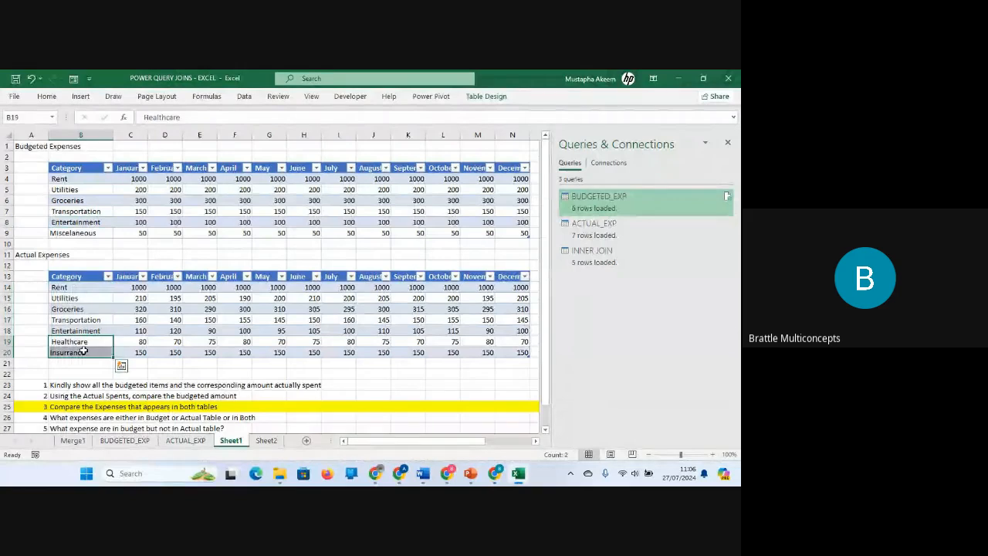
{"action": "left_click", "coordinate": [82, 233]}
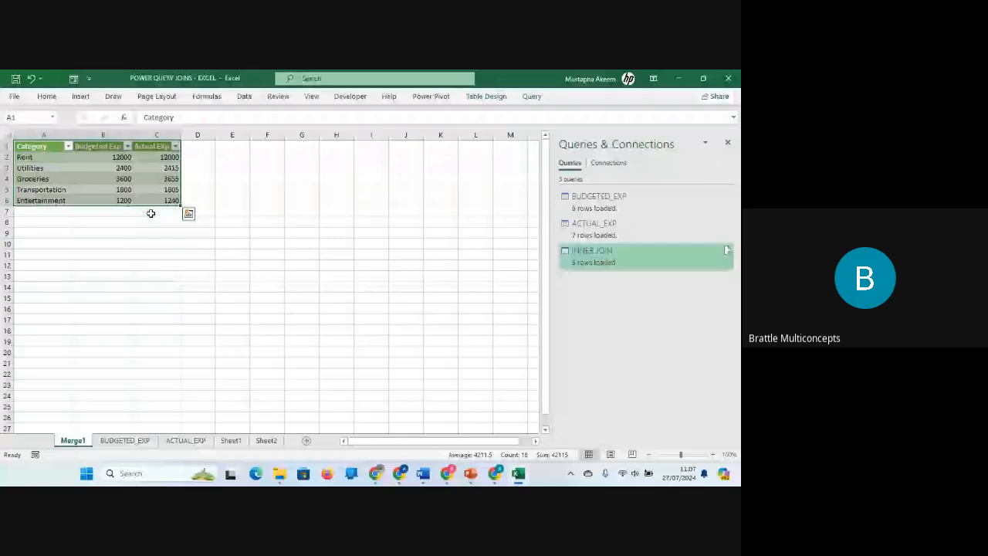
Review the joined category names on the Merge1 sheet and the Budgeted Expenses categories in B4:B9 of Sheet1
{"action": "left_click", "coordinate": [45, 157]}
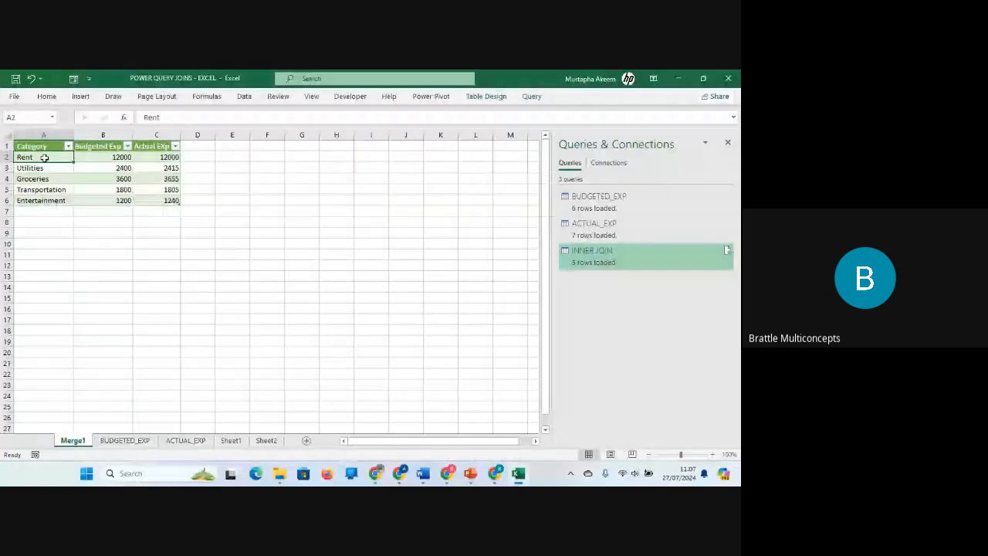
{"action": "left_click_drag", "start_coordinate": [45, 157], "coordinate": [51, 198]}
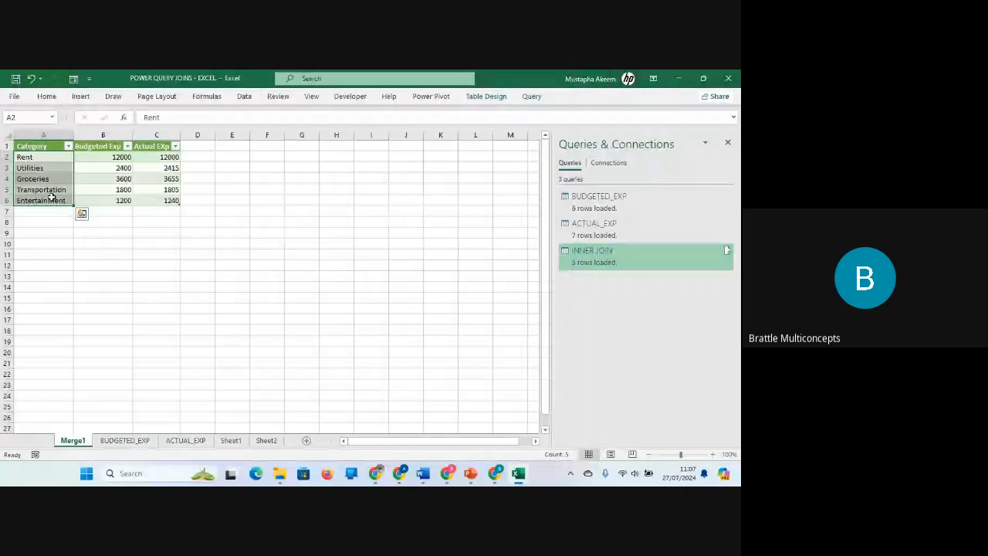
{"action": "left_click", "coordinate": [44, 211]}
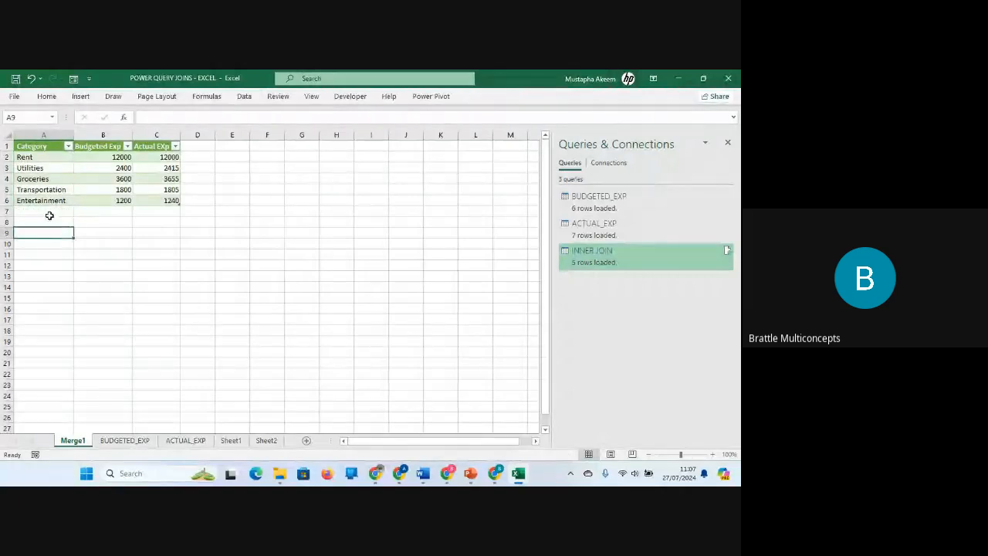
{"action": "left_click", "coordinate": [54, 179]}
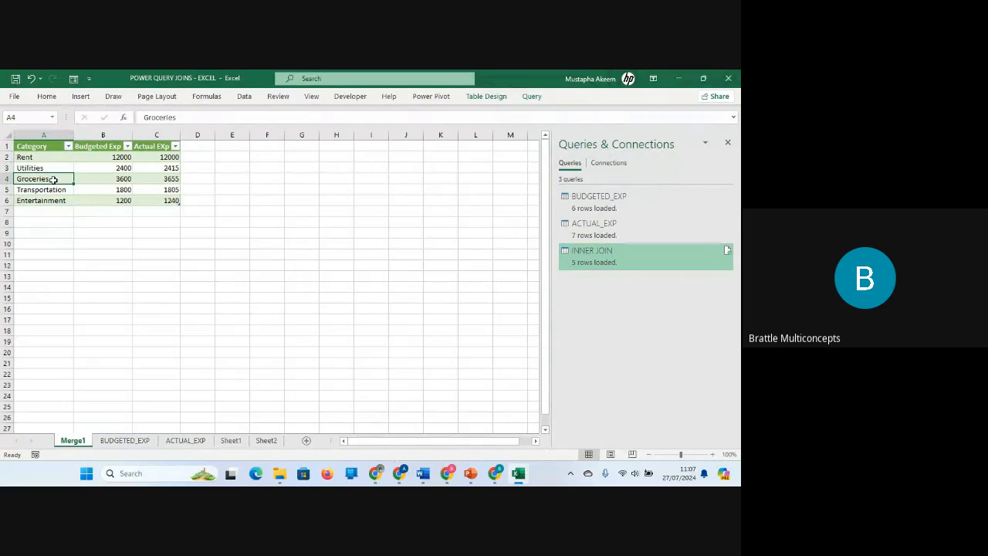
{"action": "left_click", "coordinate": [230, 441]}
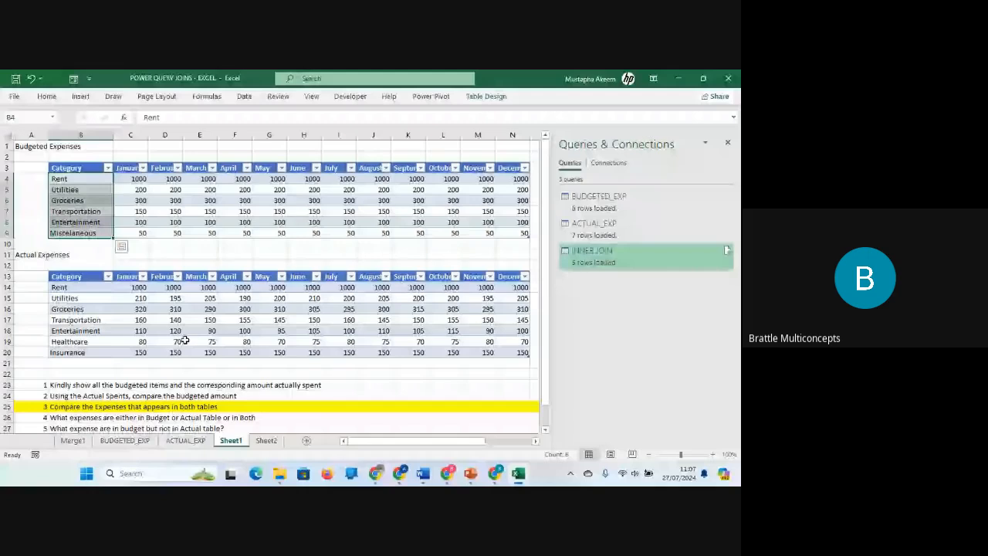
{"action": "left_click_drag", "start_coordinate": [81, 179], "coordinate": [83, 232]}
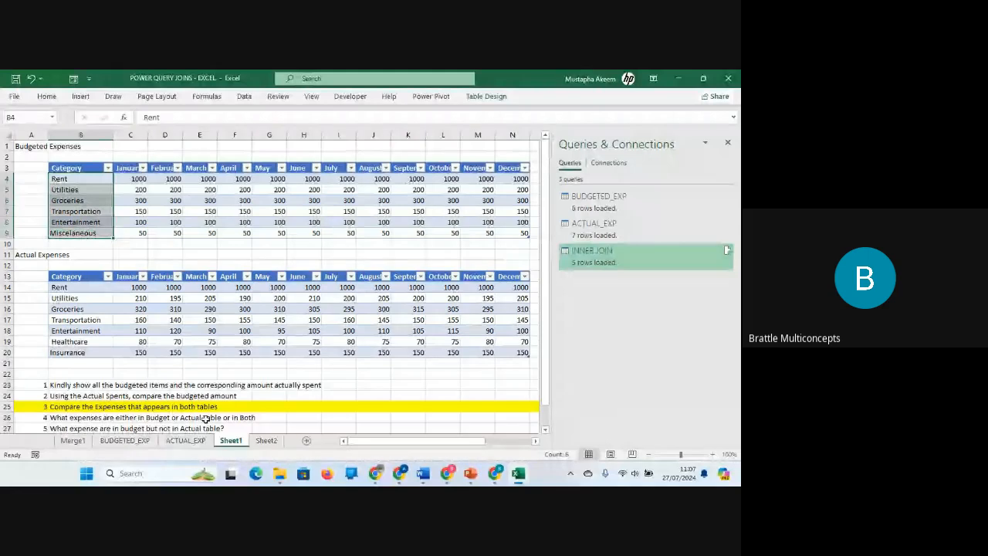
Open BUDGETED_EXP in the Power Query Editor and start a merge as a new query with BUDGETED_EXP first and ACTUAL_EXP second
{"action": "double_click", "coordinate": [612, 202]}
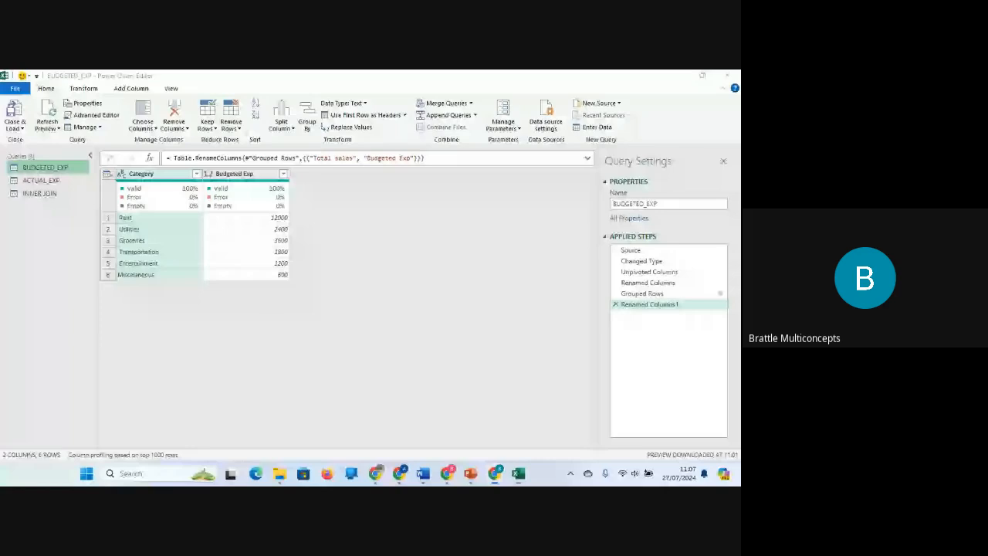
{"action": "left_click", "coordinate": [470, 103]}
{"action": "left_click", "coordinate": [463, 130]}
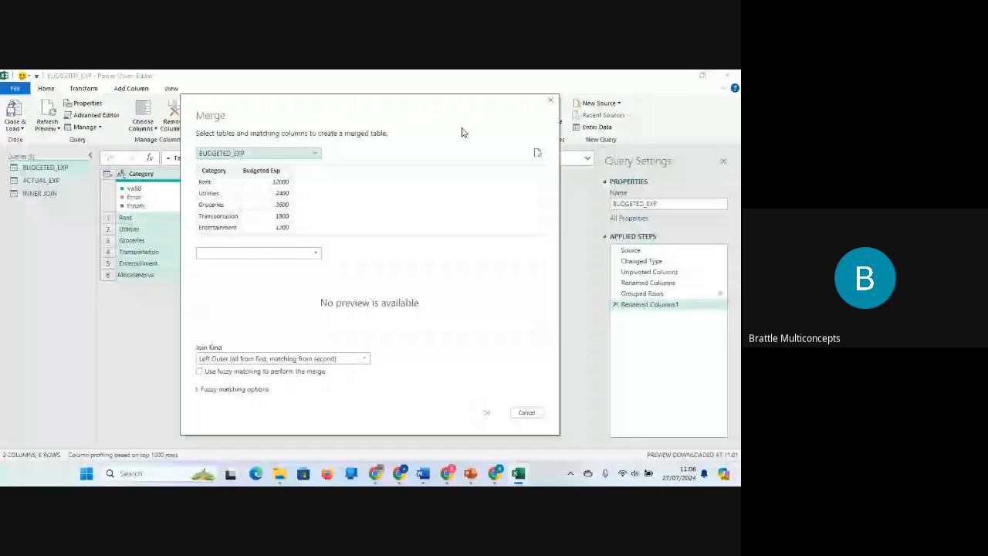
{"action": "left_click", "coordinate": [250, 154]}
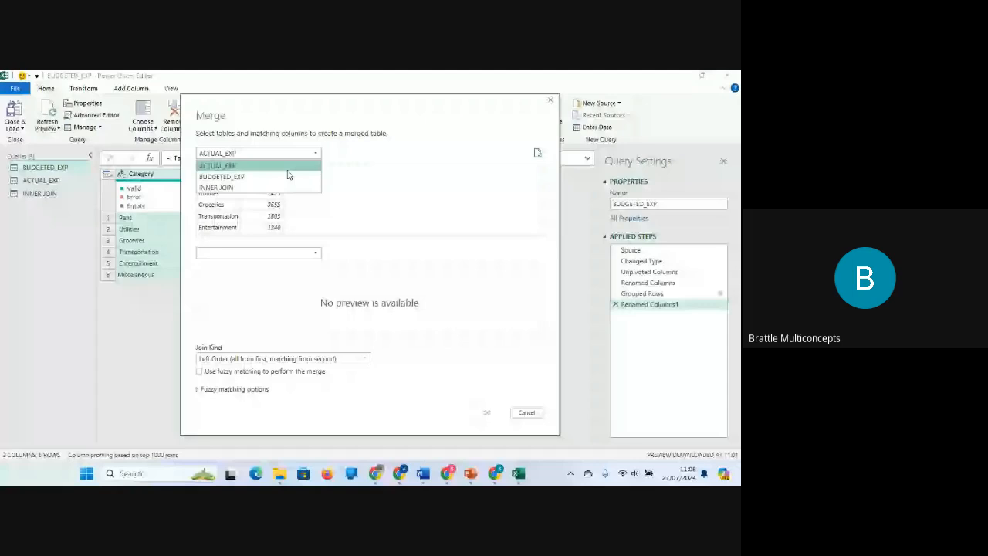
{"action": "left_click", "coordinate": [285, 176]}
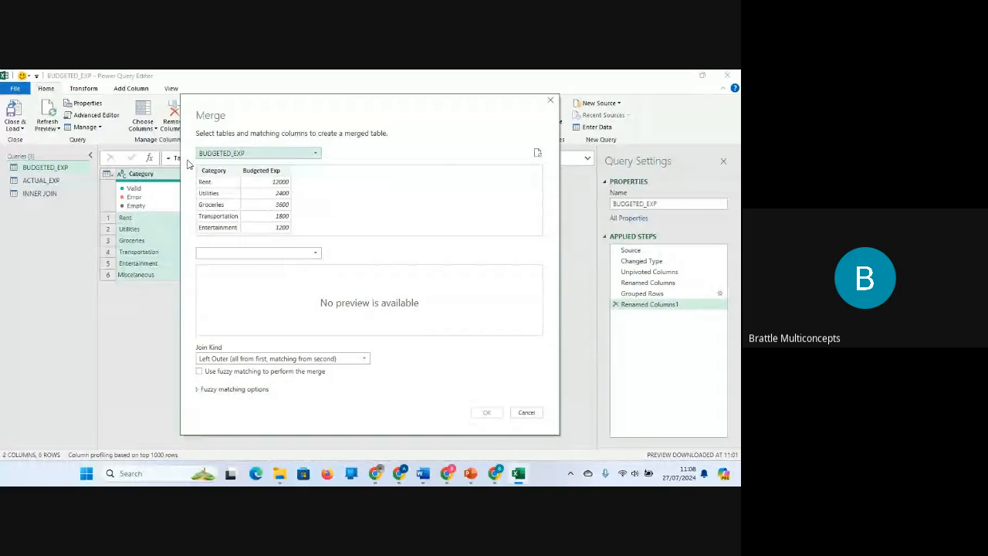
{"action": "left_click", "coordinate": [309, 254]}
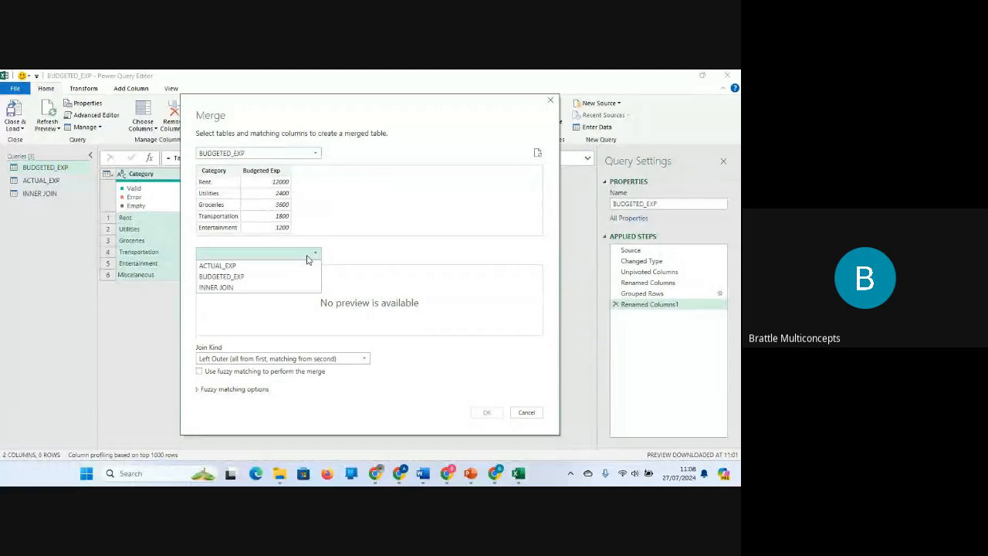
{"action": "left_click", "coordinate": [217, 266]}
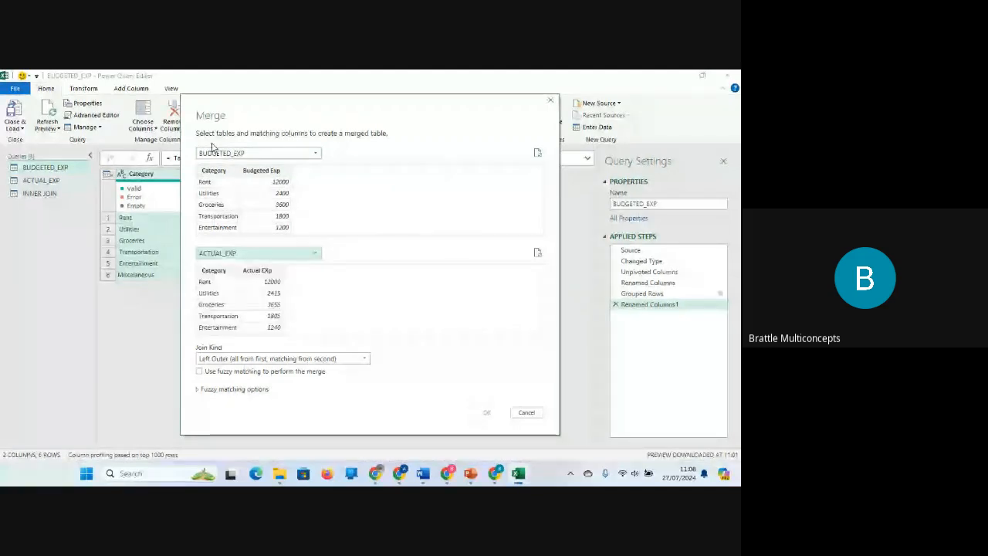
Match both tables on Category and create the merged query with the Left Outer join kind
{"action": "left_click", "coordinate": [215, 171]}
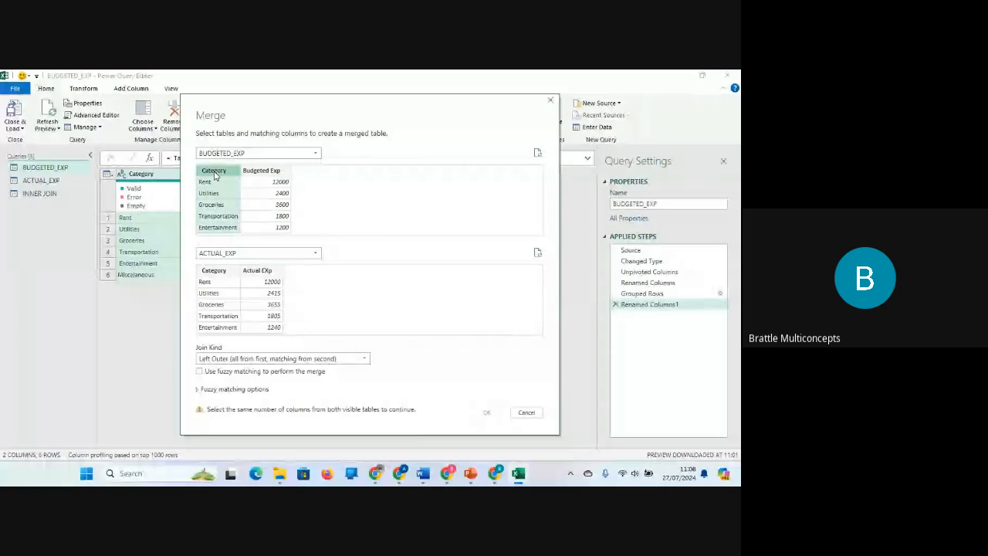
{"action": "left_click", "coordinate": [219, 271]}
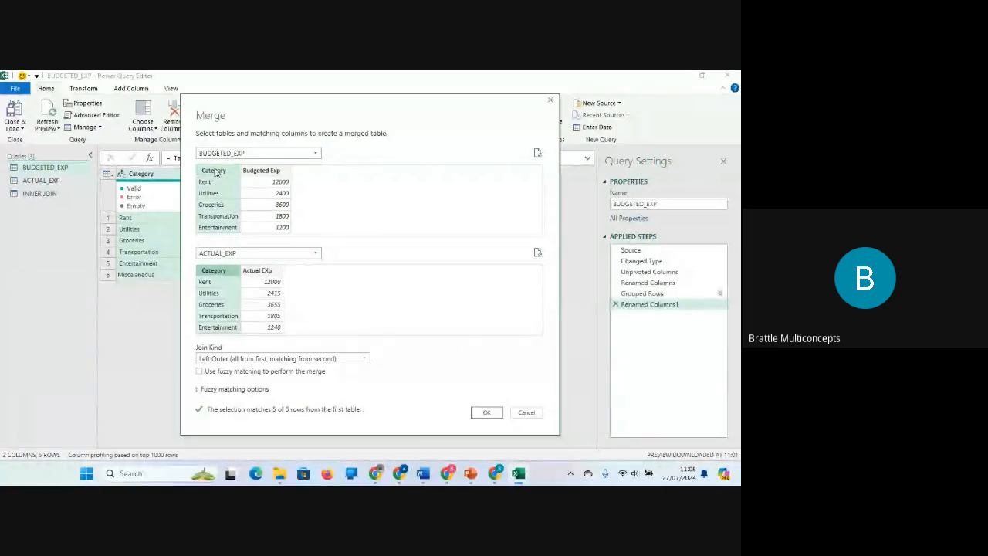
{"action": "left_click", "coordinate": [359, 362]}
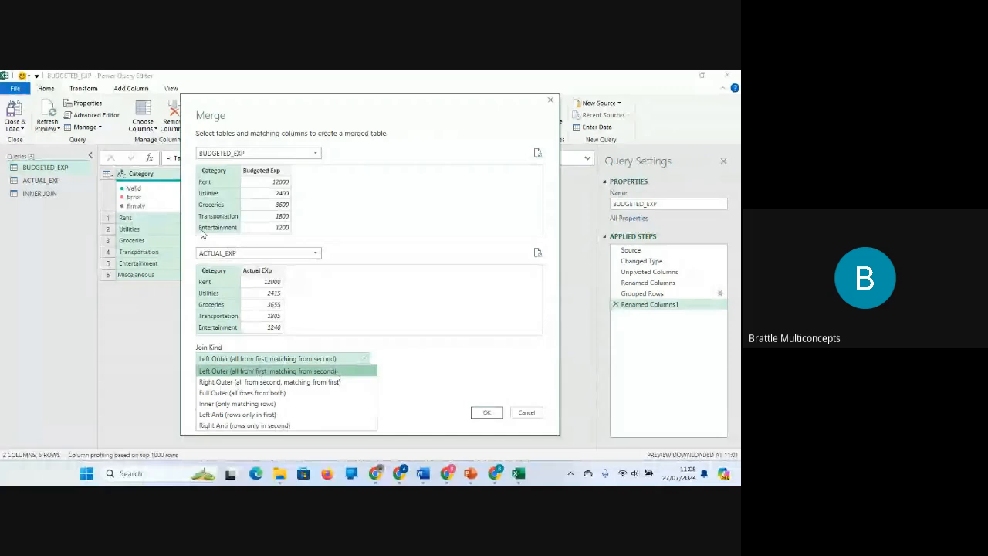
{"action": "left_click", "coordinate": [358, 371]}
{"action": "left_click", "coordinate": [491, 415]}
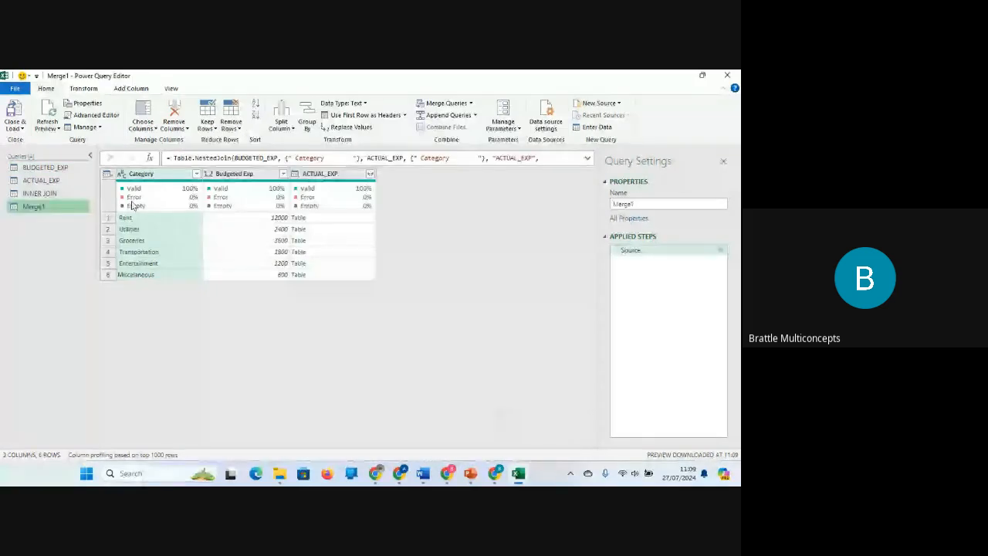
Expand the ACTUAL_EXP column to include only Actual EXp, without the original column name as prefix
{"action": "mouse_move", "coordinate": [132, 204]}
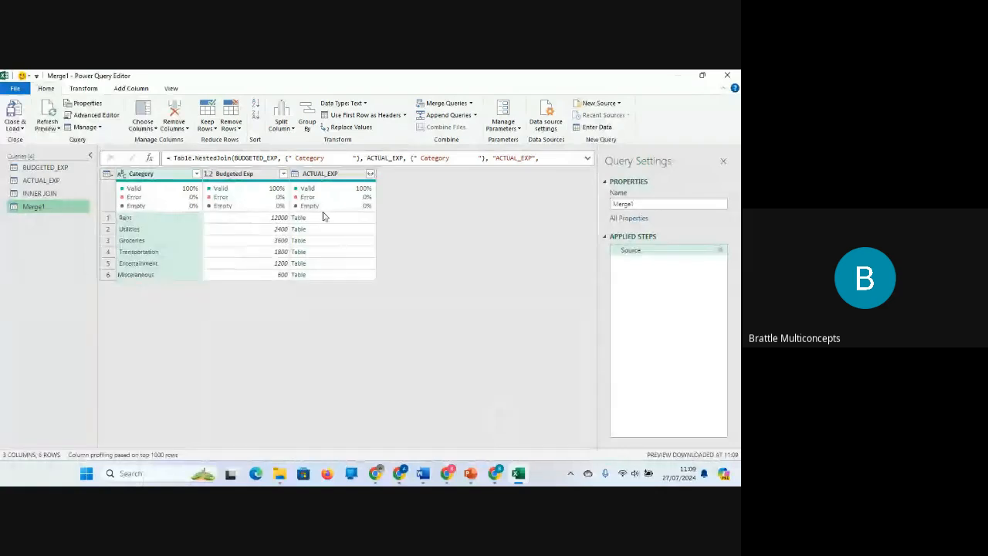
{"action": "left_click", "coordinate": [371, 174]}
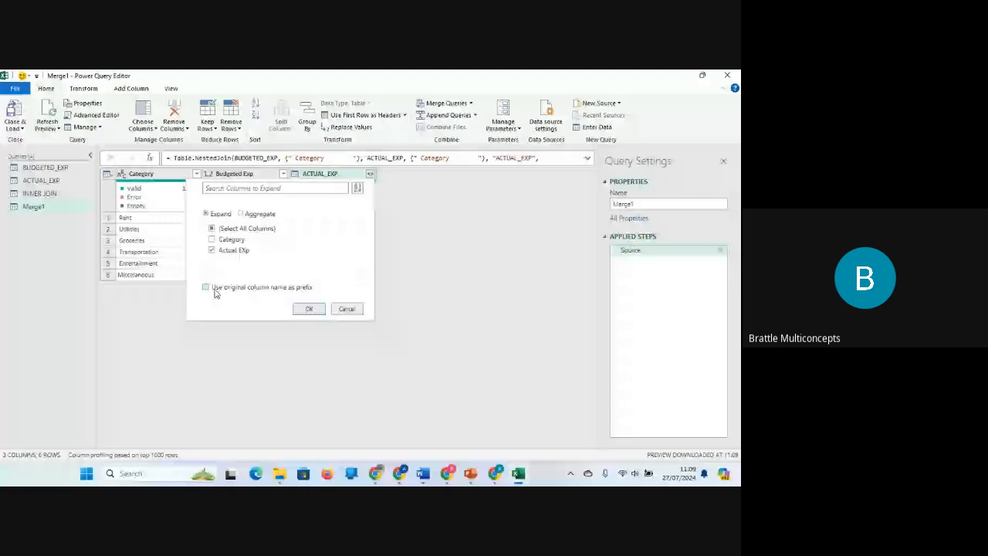
{"action": "left_click", "coordinate": [308, 310]}
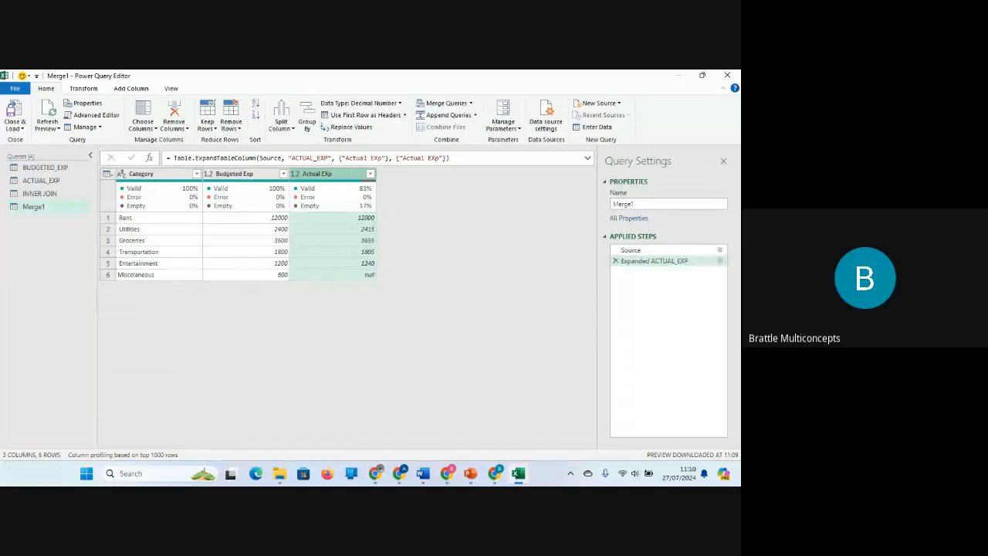
Rename the Merge1 query to LEFT JOIN
{"action": "left_click_drag", "start_coordinate": [662, 203], "coordinate": [600, 203]}
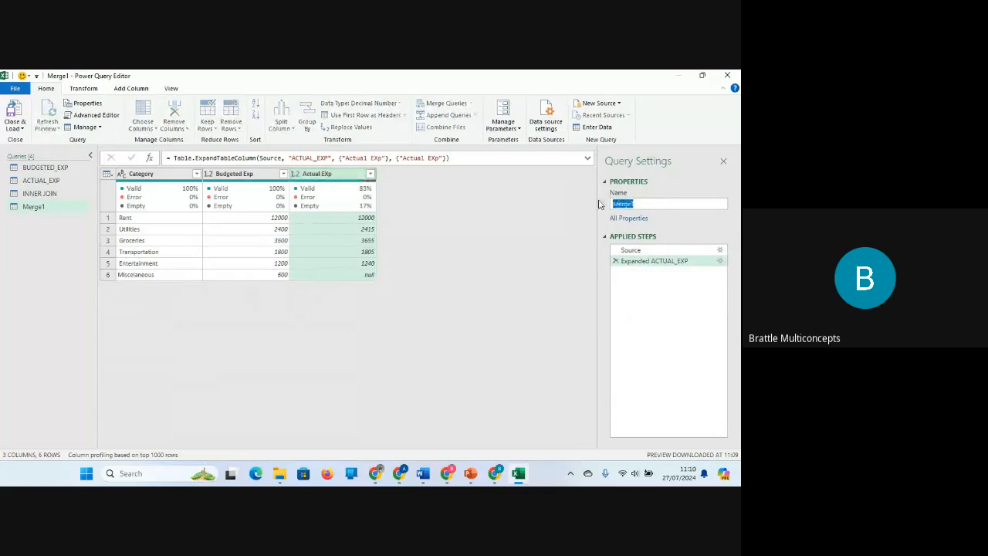
{"action": "type", "text": "LEFT JOIN"}
{"action": "key", "text": "Return"}
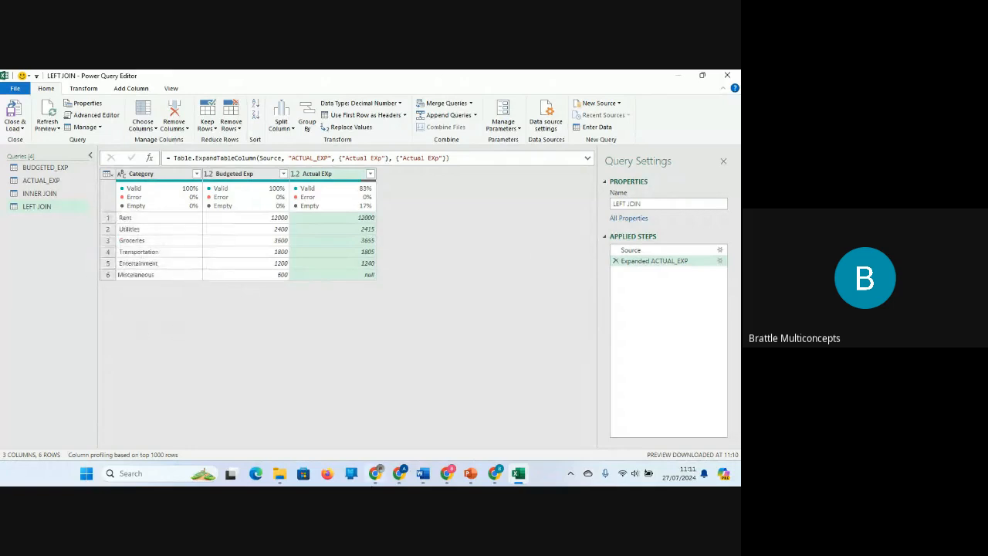
Switch to PowerPoint to read the LEFT OUTER JOIN slide, and return to the Power Query Editor
{"action": "mouse_move", "coordinate": [495, 475]}
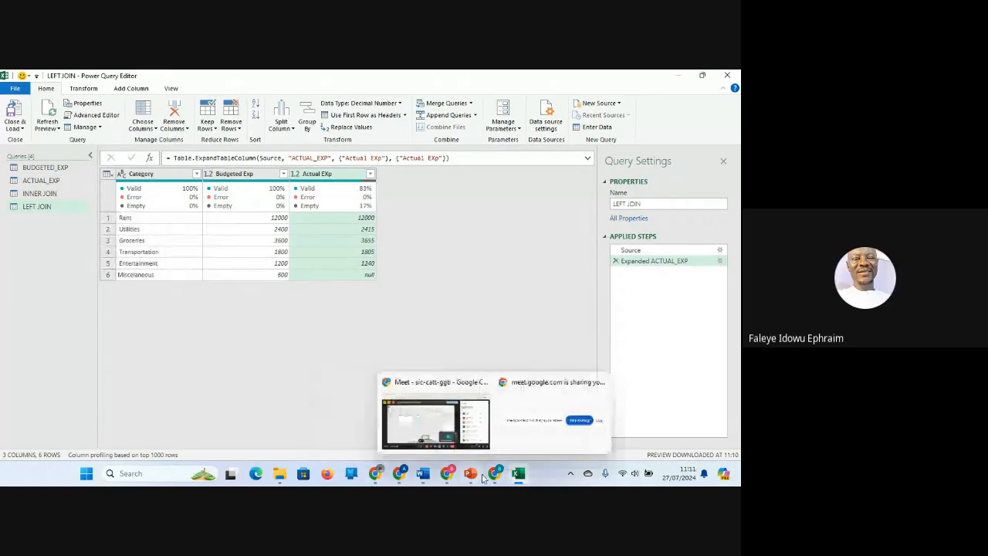
{"action": "left_click", "coordinate": [470, 474]}
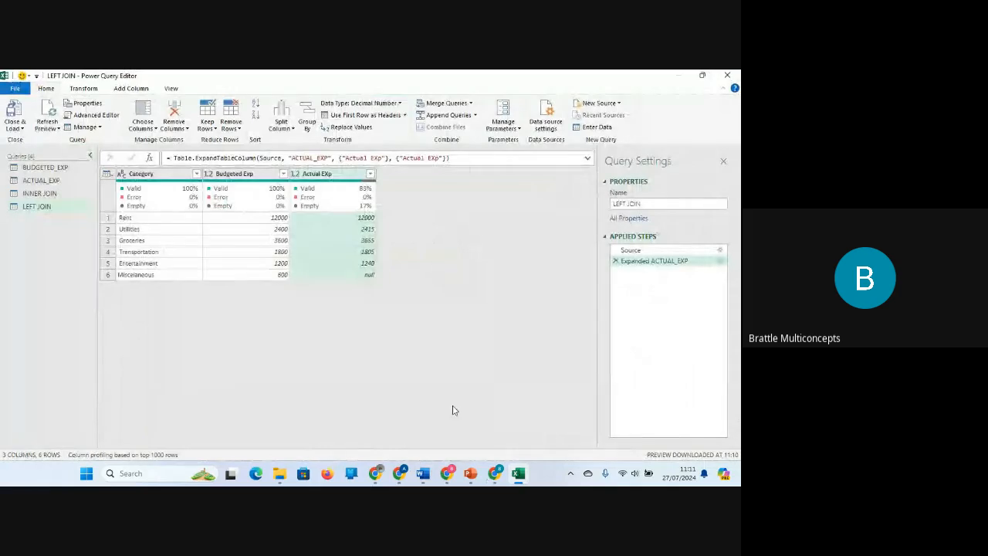
{"action": "mouse_move", "coordinate": [469, 482]}
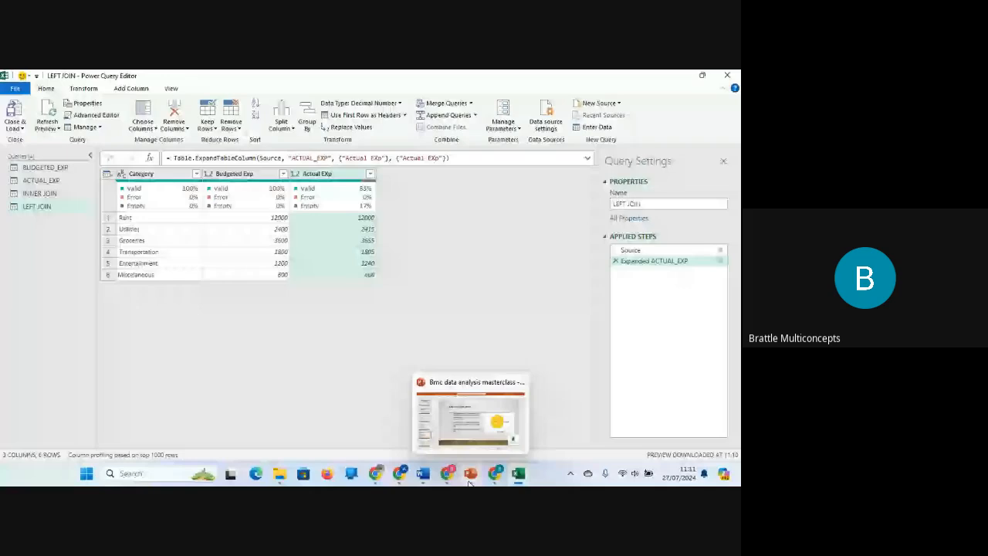
{"action": "left_click", "coordinate": [469, 479]}
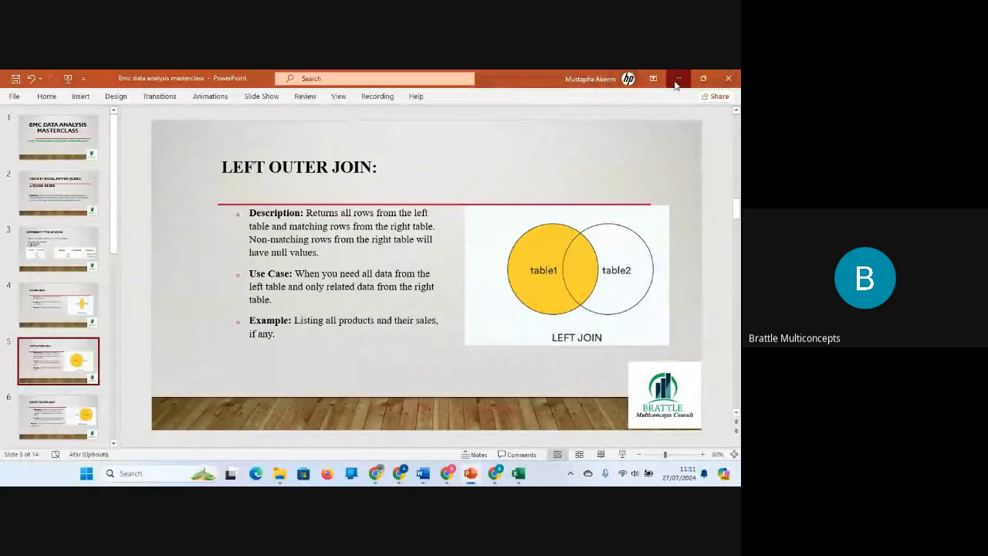
{"action": "left_click", "coordinate": [678, 80]}
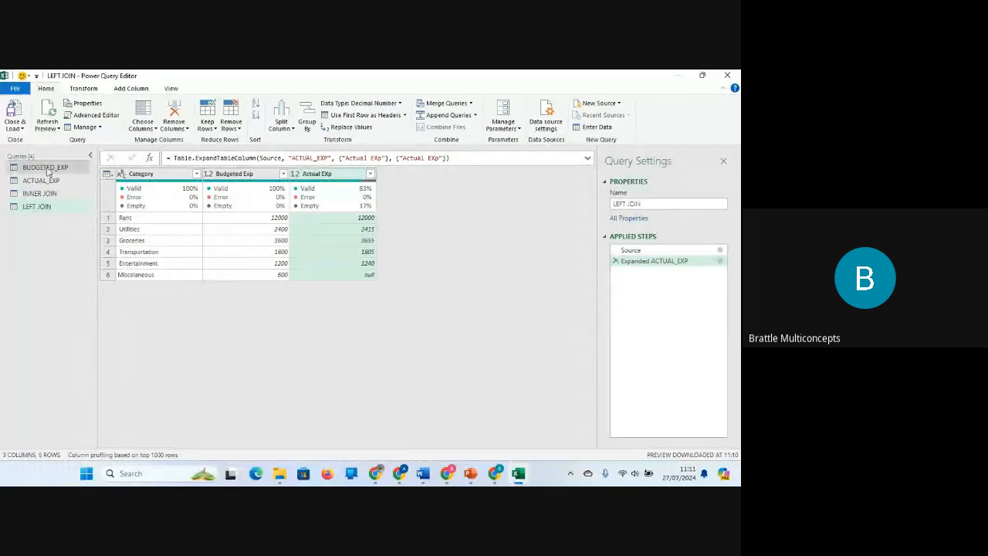
{"action": "left_click", "coordinate": [48, 168]}
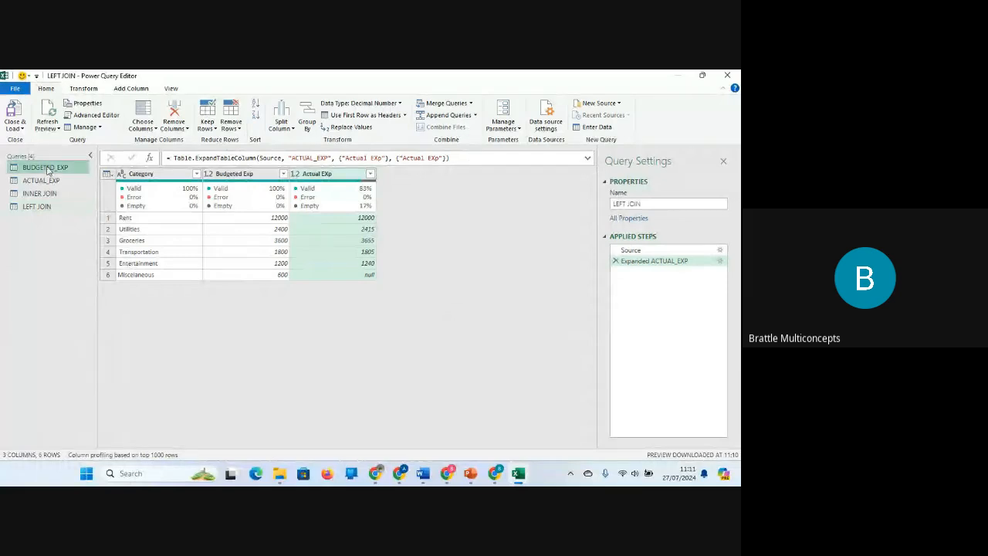
{"action": "left_click", "coordinate": [451, 104]}
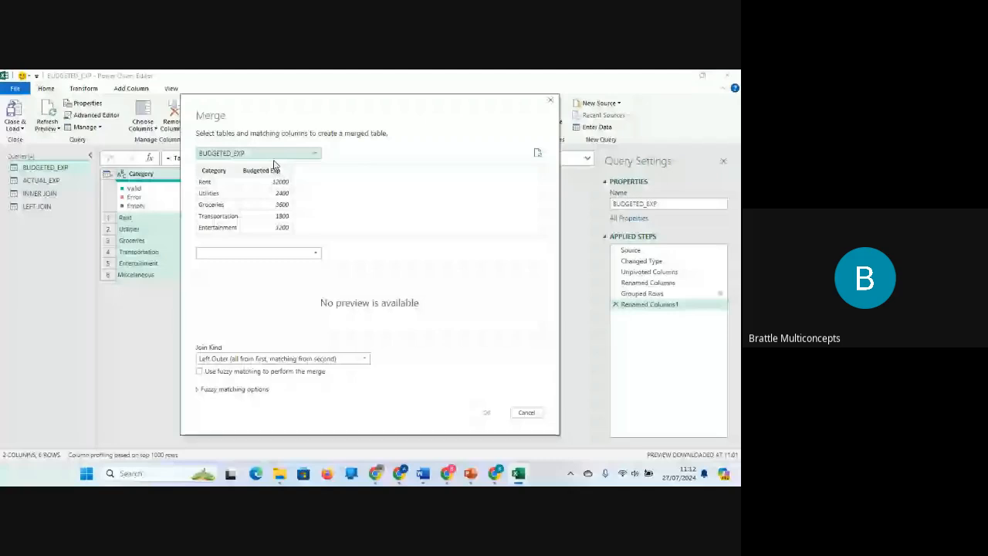
{"action": "left_click", "coordinate": [309, 253]}
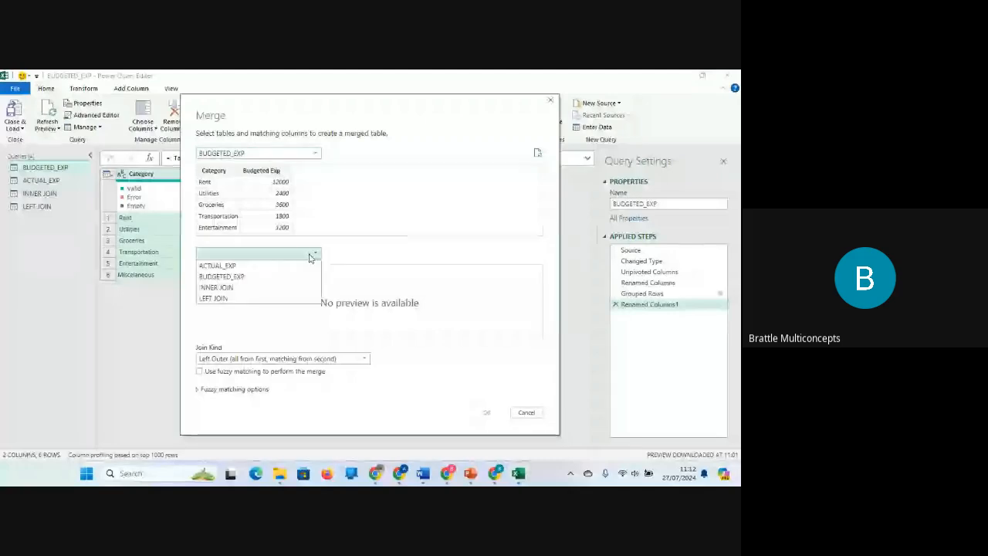
{"action": "left_click", "coordinate": [231, 266]}
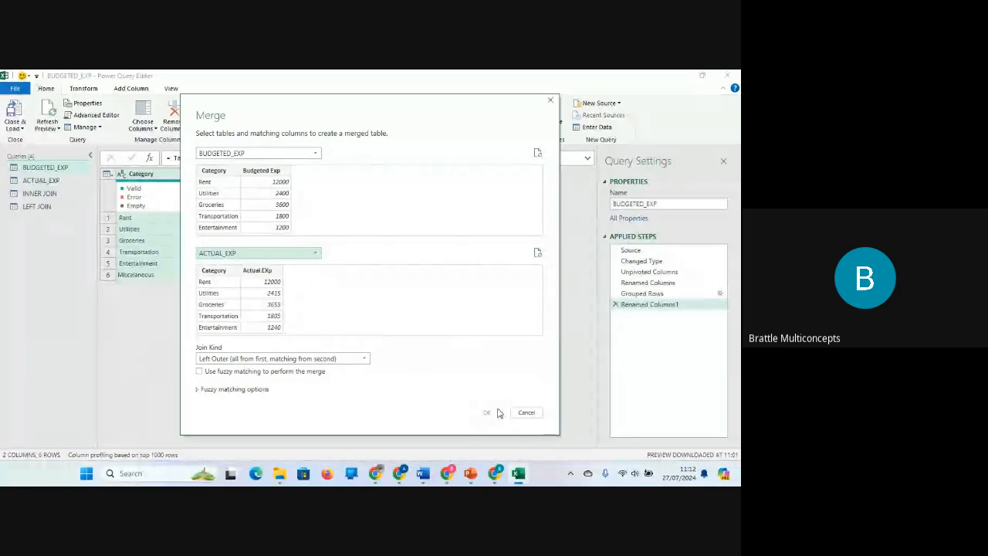
Switch to PowerPoint to compare the LEFT OUTER JOIN and RIGHT OUTER JOIN slides, and return to the Merge dialog
{"action": "mouse_move", "coordinate": [475, 480]}
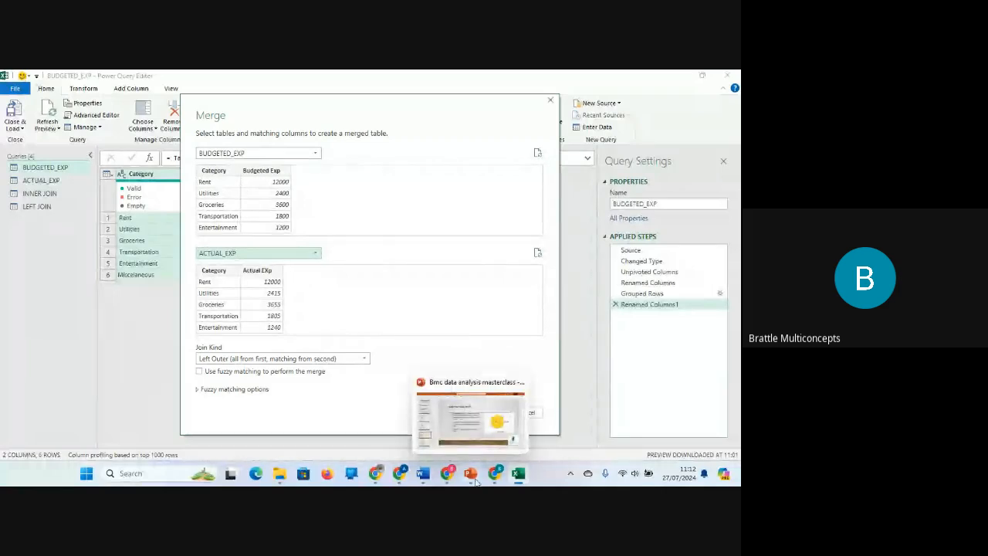
{"action": "left_click", "coordinate": [472, 385]}
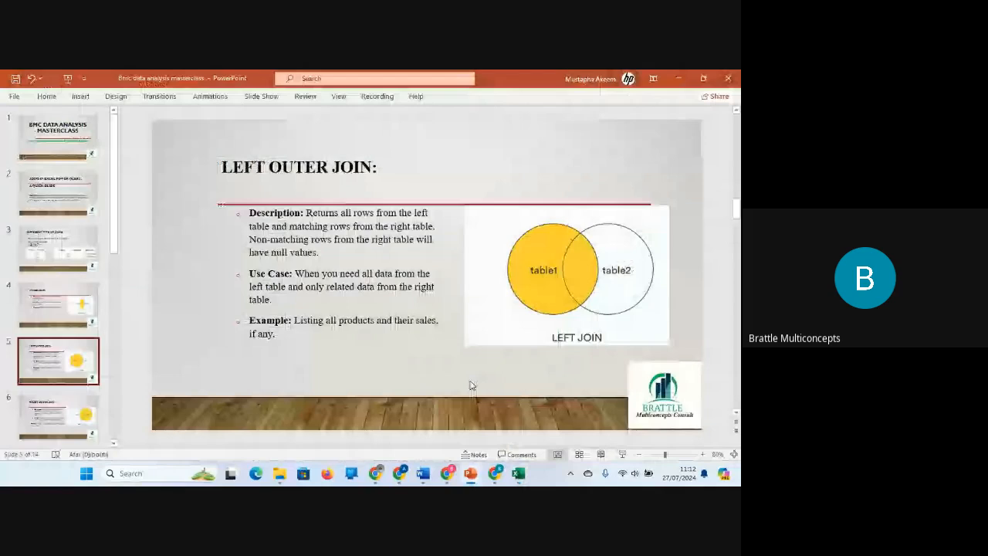
{"action": "scroll", "coordinate": [473, 384], "scroll_direction": "down", "scroll_amount": 2}
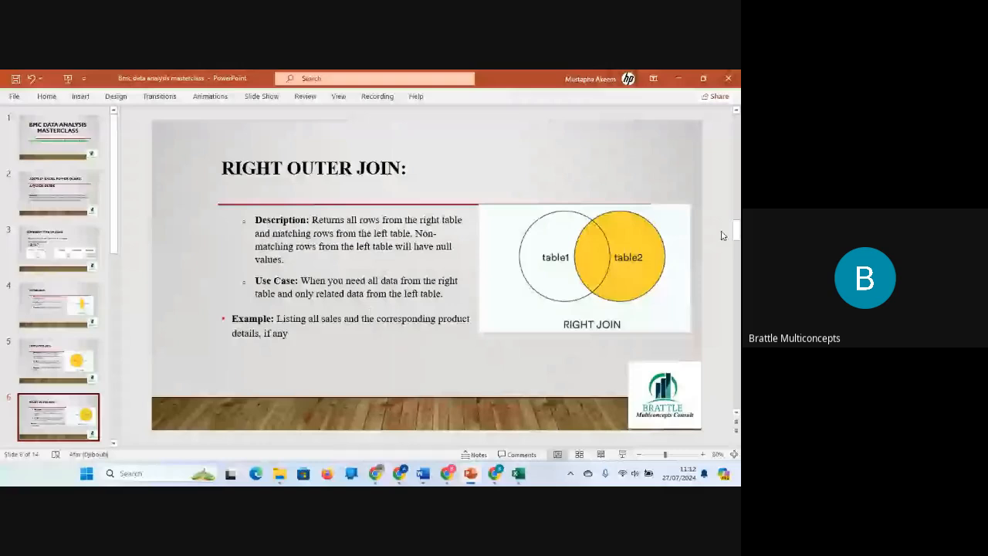
{"action": "left_click_drag", "start_coordinate": [735, 228], "coordinate": [735, 217]}
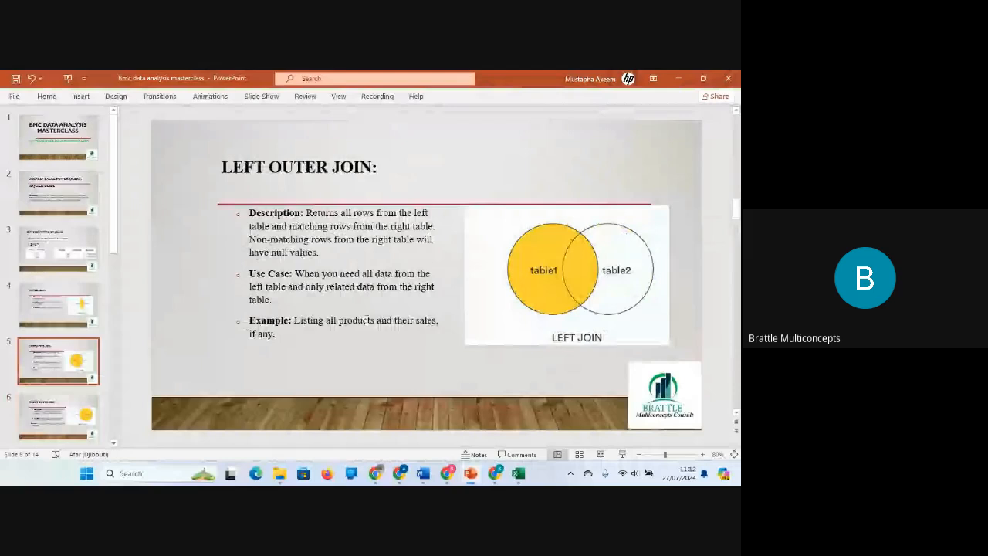
{"action": "left_click", "coordinate": [739, 231]}
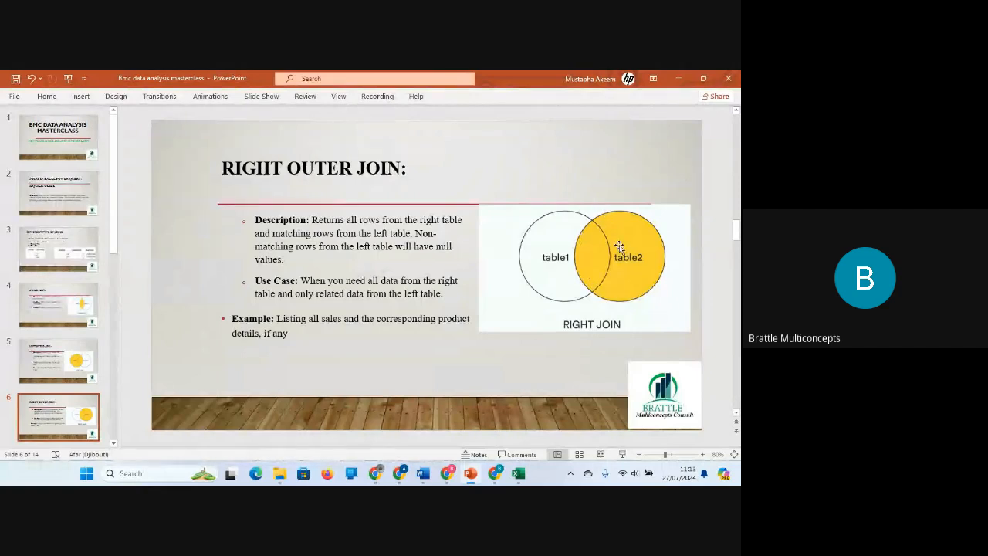
{"action": "left_click", "coordinate": [675, 80]}
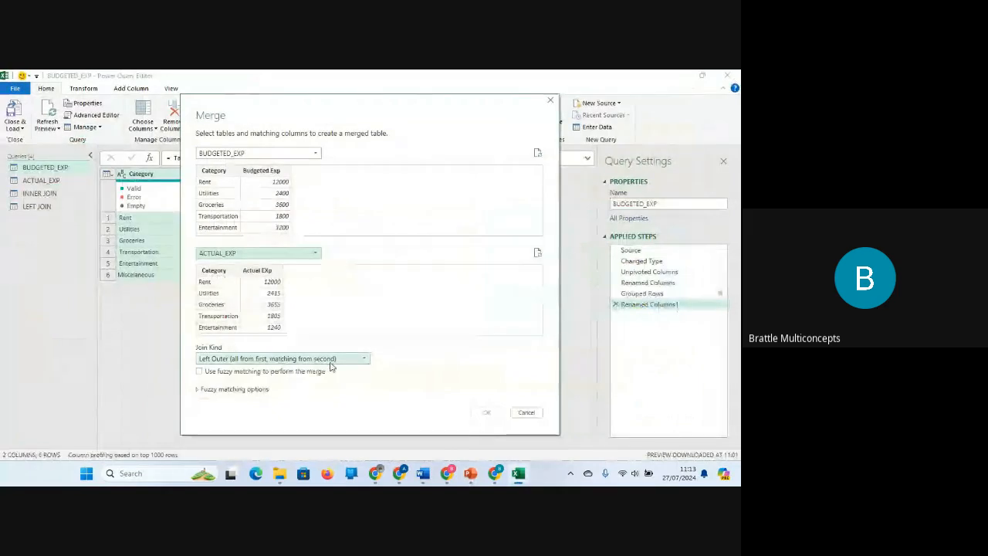
Cancel the open merge and close and load the queries so LEFT JOIN loads to a worksheet
{"action": "left_click", "coordinate": [551, 102]}
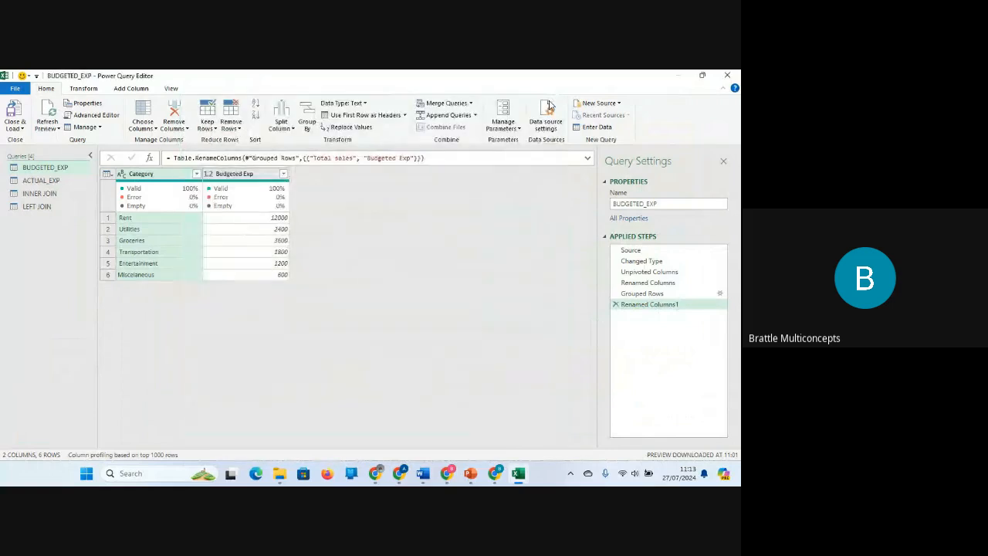
{"action": "left_click", "coordinate": [23, 131]}
{"action": "left_click", "coordinate": [36, 144]}
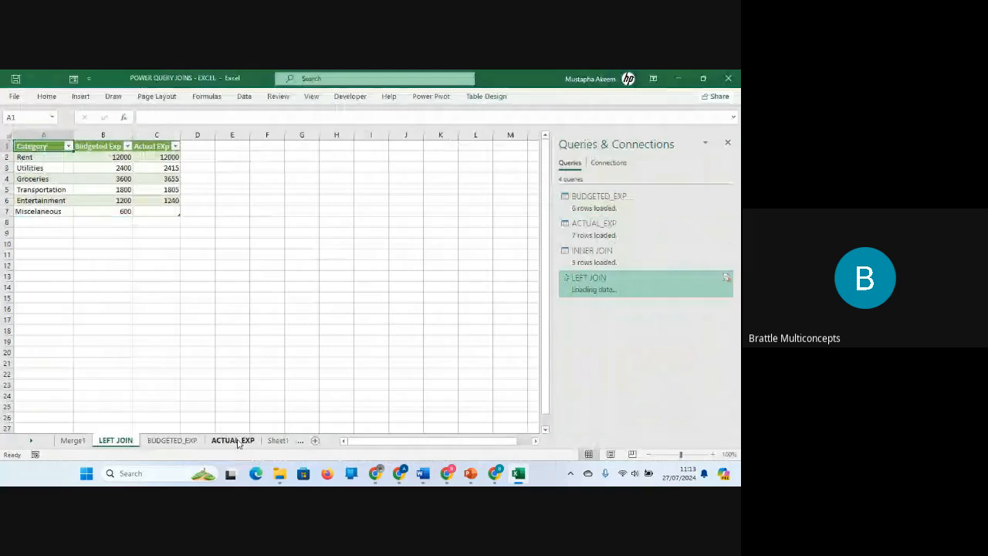
Check the ACTUAL_EXP sheet and read question 2 on Sheet1 about comparing the budgeted amount using the Actual Spents
{"action": "left_click", "coordinate": [239, 442]}
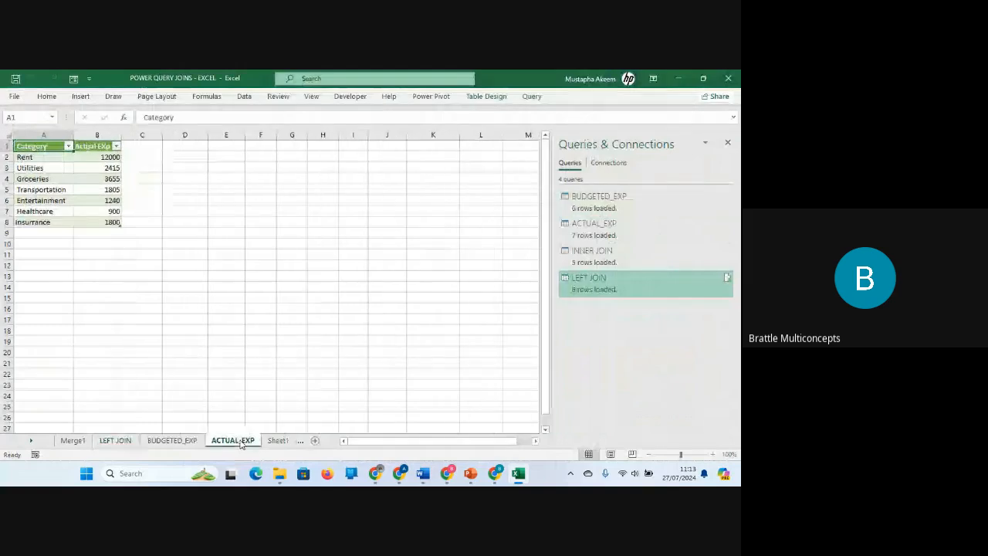
{"action": "left_click", "coordinate": [278, 441]}
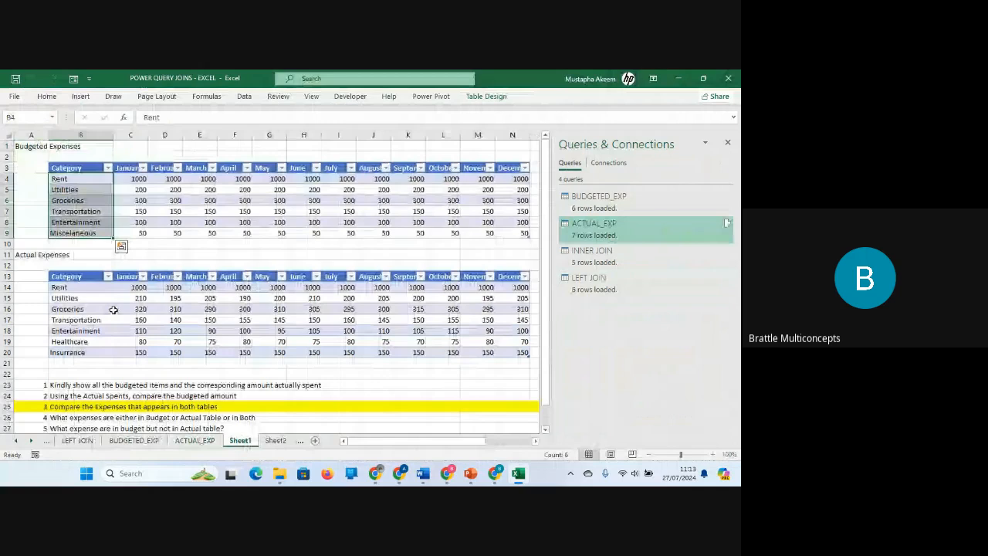
{"action": "left_click", "coordinate": [60, 396]}
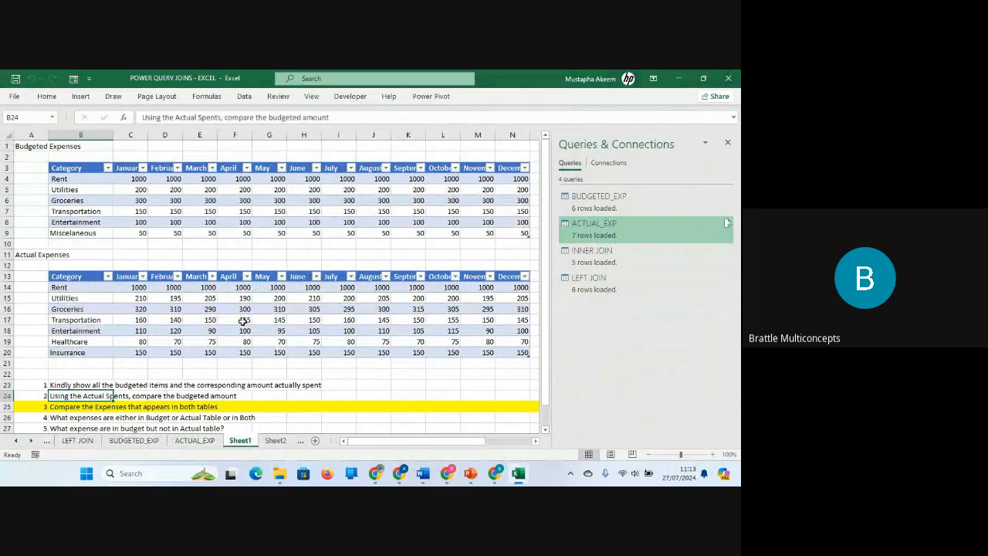
Select the BUDGETED_EXP query in the workbook's list of queries
{"action": "left_click", "coordinate": [600, 205]}
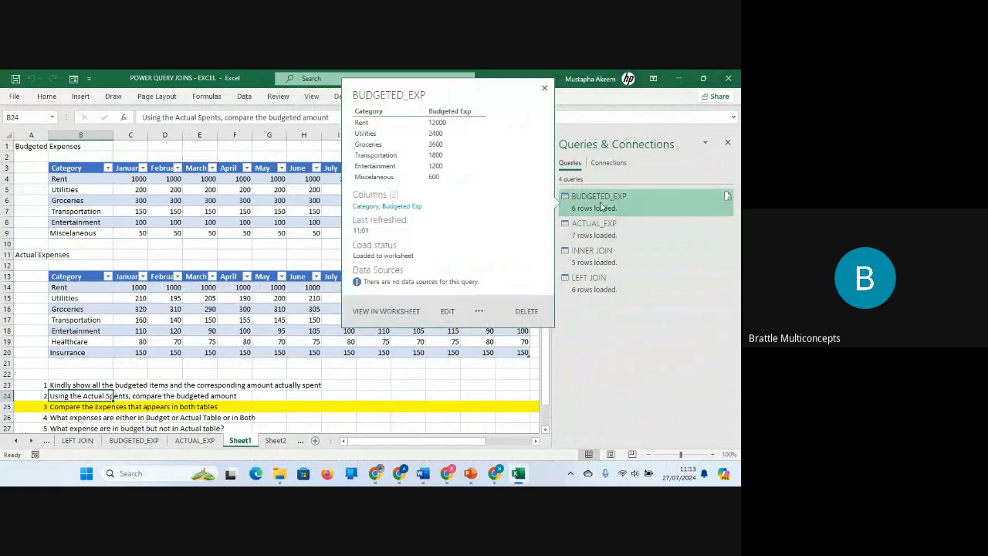
Open the BUDGETED_EXP query for editing in the Power Query Editor
{"action": "double_click", "coordinate": [601, 206]}
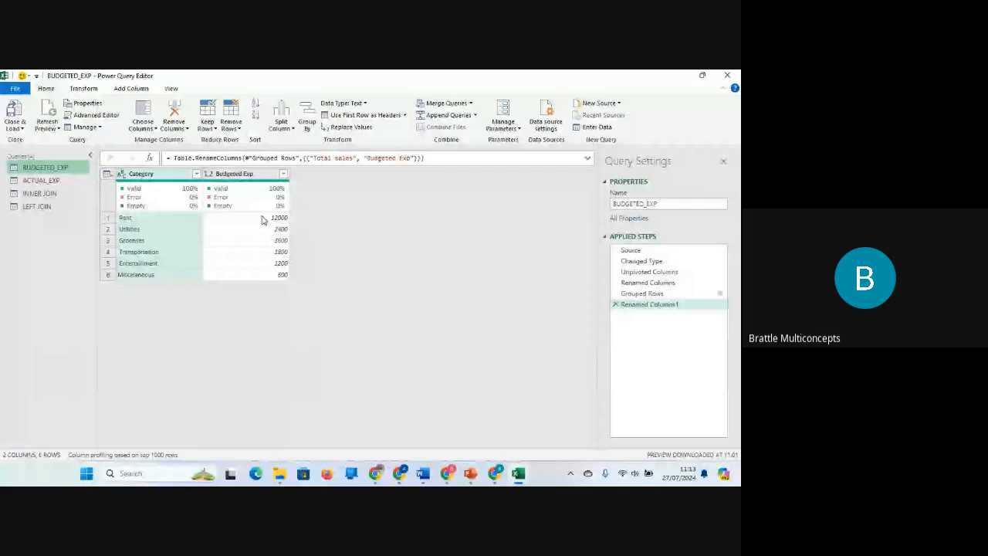
{"action": "left_click", "coordinate": [466, 109]}
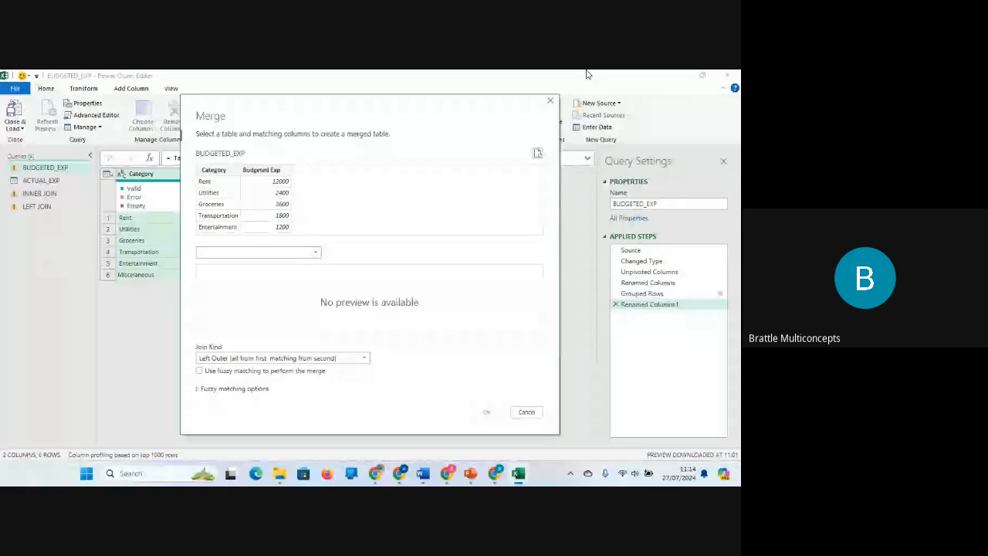
{"action": "left_click", "coordinate": [550, 100]}
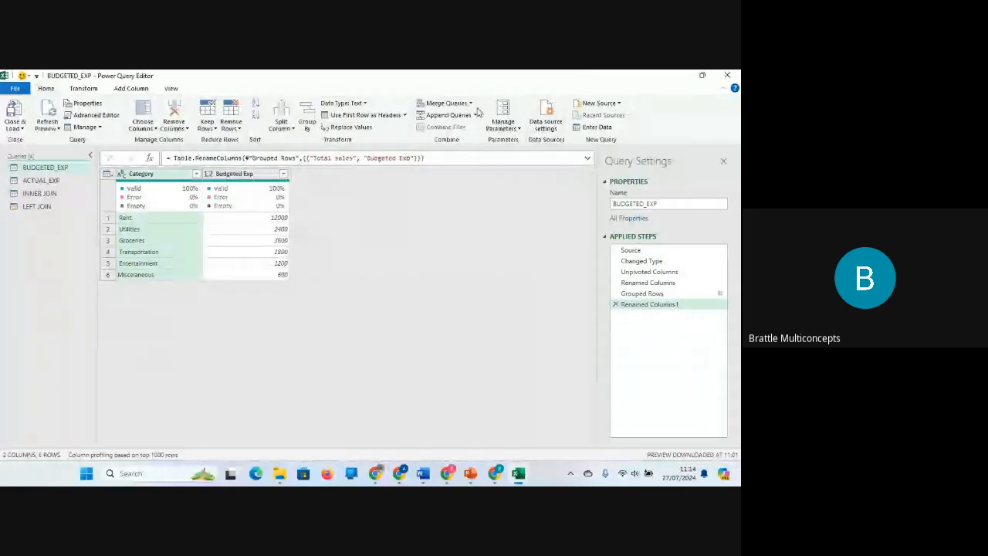
Merge BUDGETED_EXP with ACTUAL_EXP as a new query, matching on Category with a Right Outer join
{"action": "left_click", "coordinate": [470, 103]}
{"action": "left_click", "coordinate": [467, 128]}
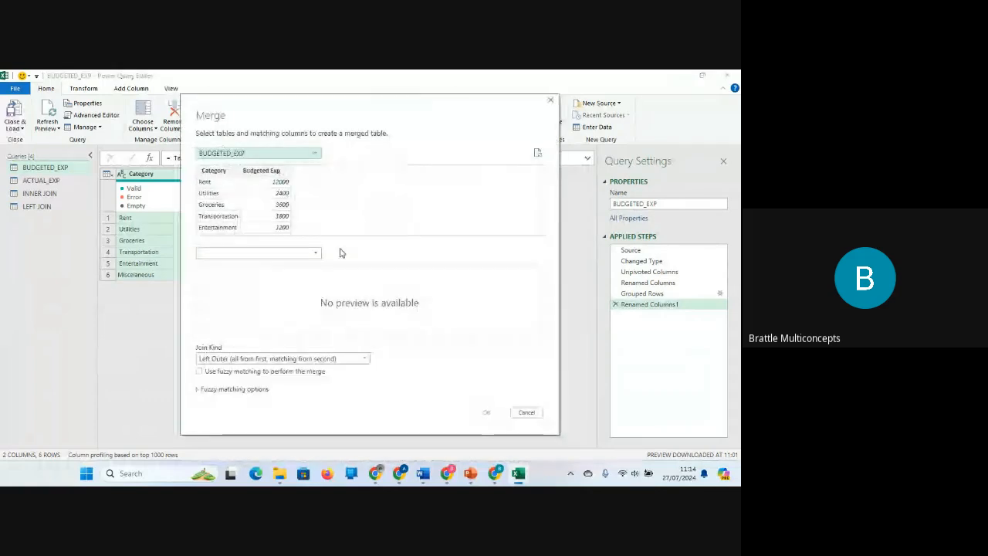
{"action": "left_click", "coordinate": [315, 253]}
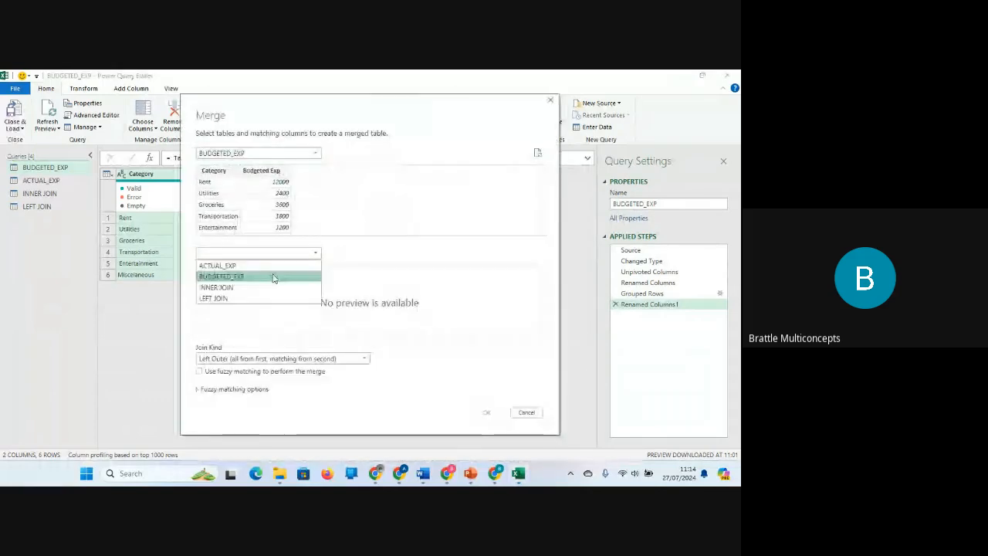
{"action": "left_click", "coordinate": [218, 265]}
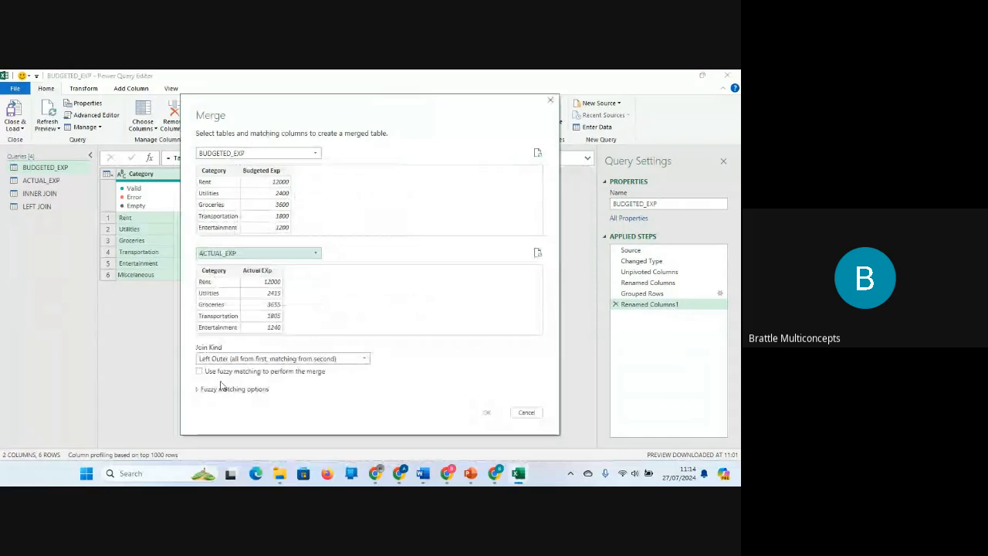
{"action": "left_click", "coordinate": [365, 360]}
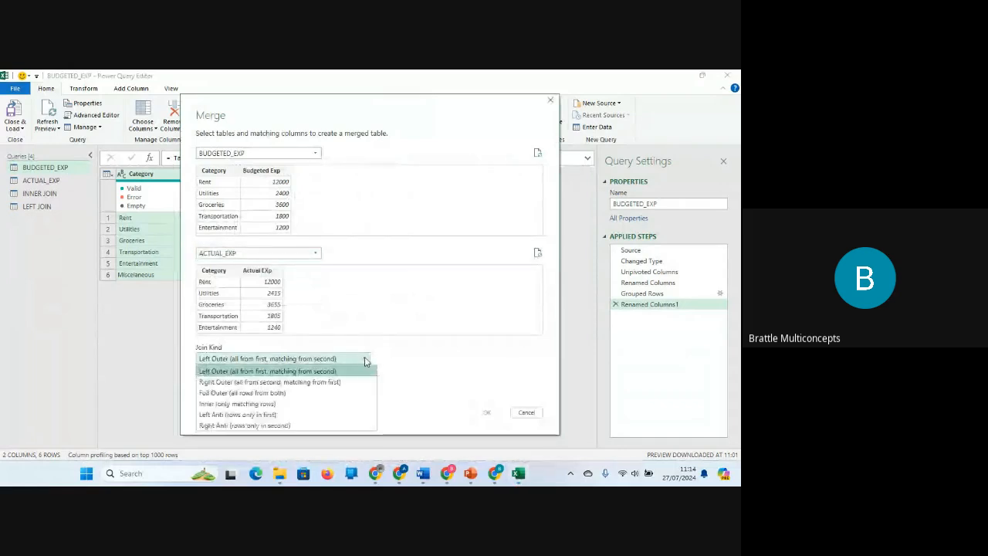
{"action": "left_click", "coordinate": [330, 382]}
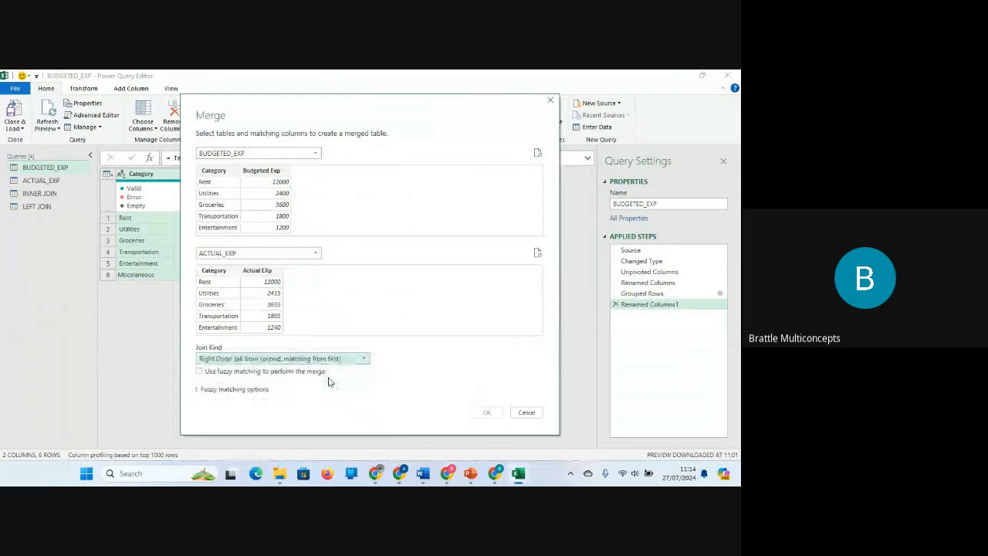
{"action": "left_click", "coordinate": [212, 270]}
{"action": "left_click", "coordinate": [226, 172]}
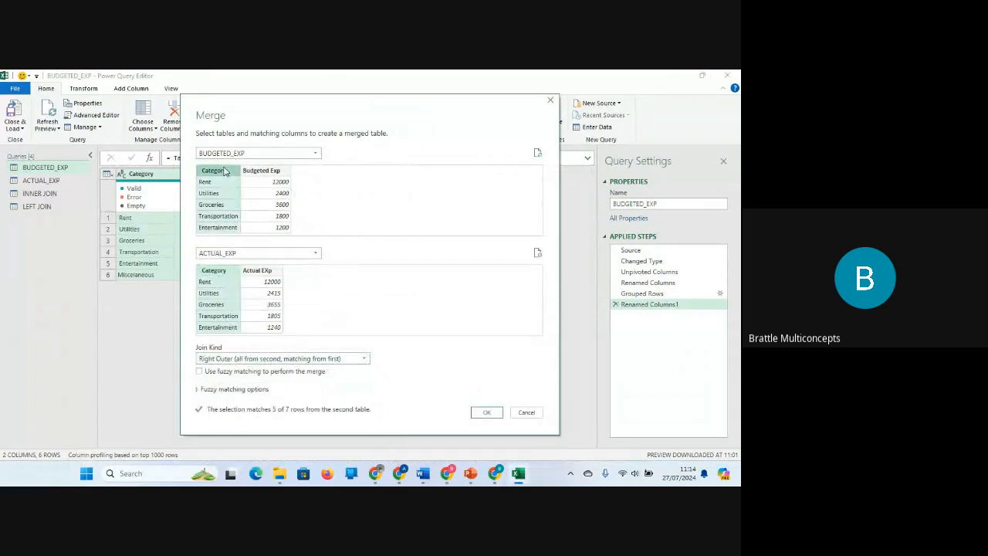
{"action": "left_click", "coordinate": [487, 414]}
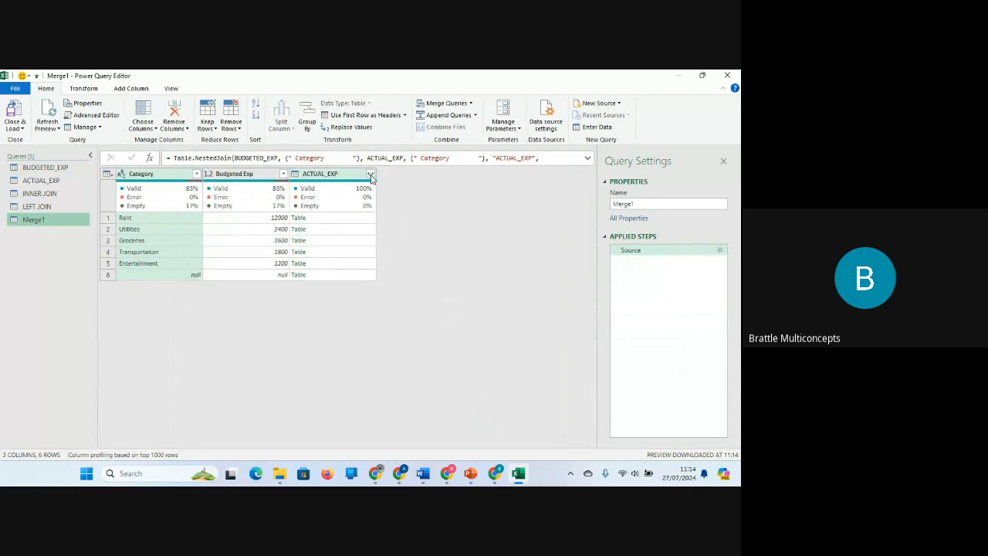
Expand the ACTUAL_EXP column to Category and Actual EXp without the original column name as prefix
{"action": "left_click", "coordinate": [370, 175]}
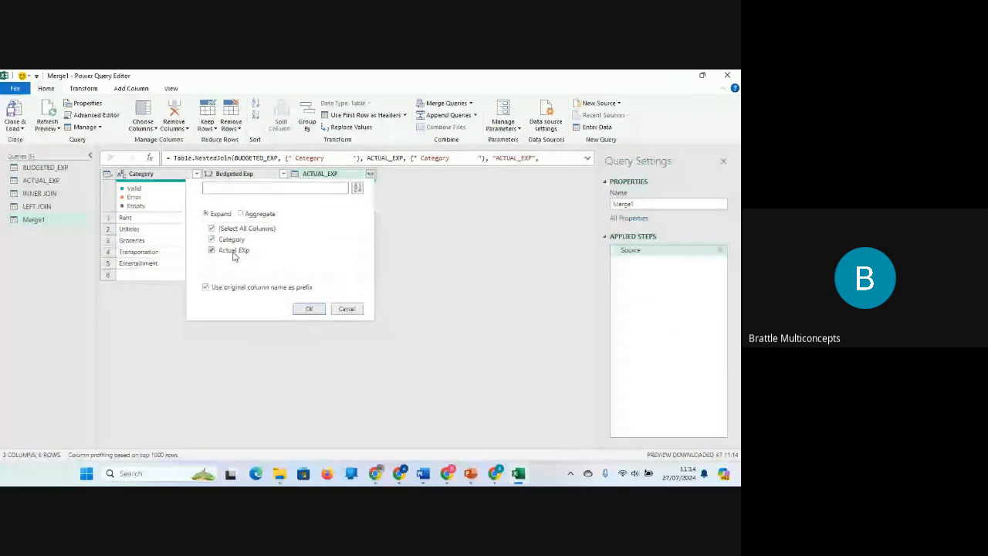
{"action": "left_click", "coordinate": [206, 288]}
{"action": "left_click", "coordinate": [308, 308]}
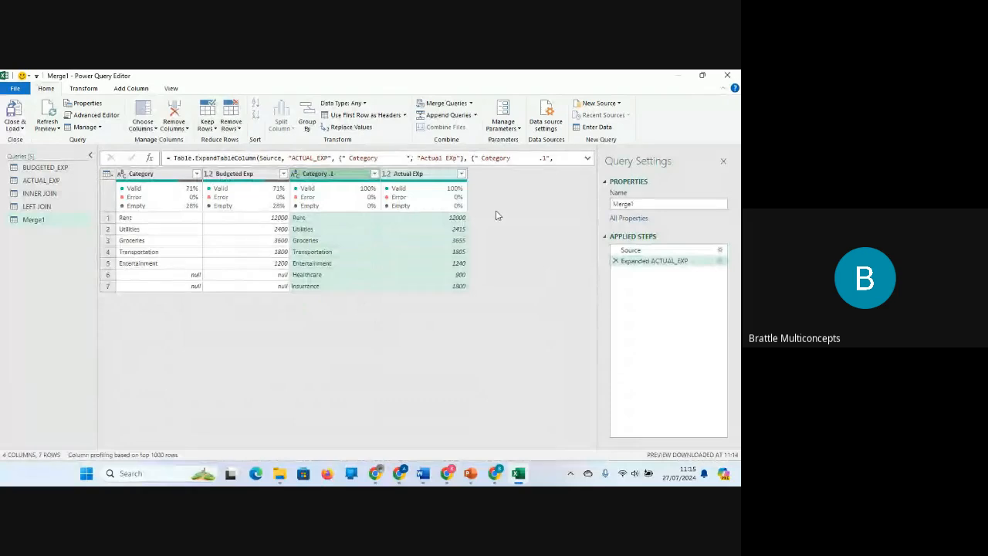
Remove the original Category column and move Category .1 in front of Budgeted Exp
{"action": "left_click", "coordinate": [157, 172]}
{"action": "right_click", "coordinate": [156, 172]}
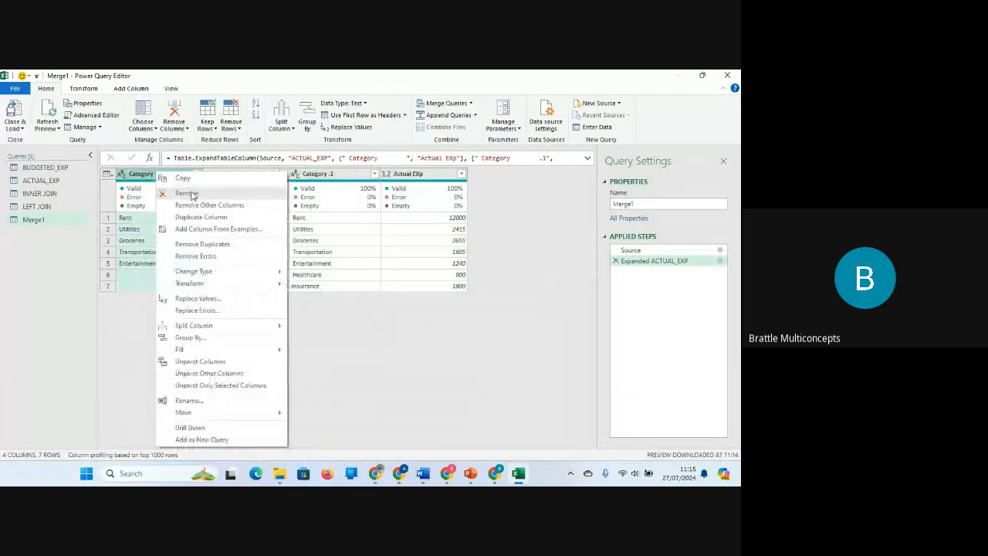
{"action": "left_click", "coordinate": [189, 195]}
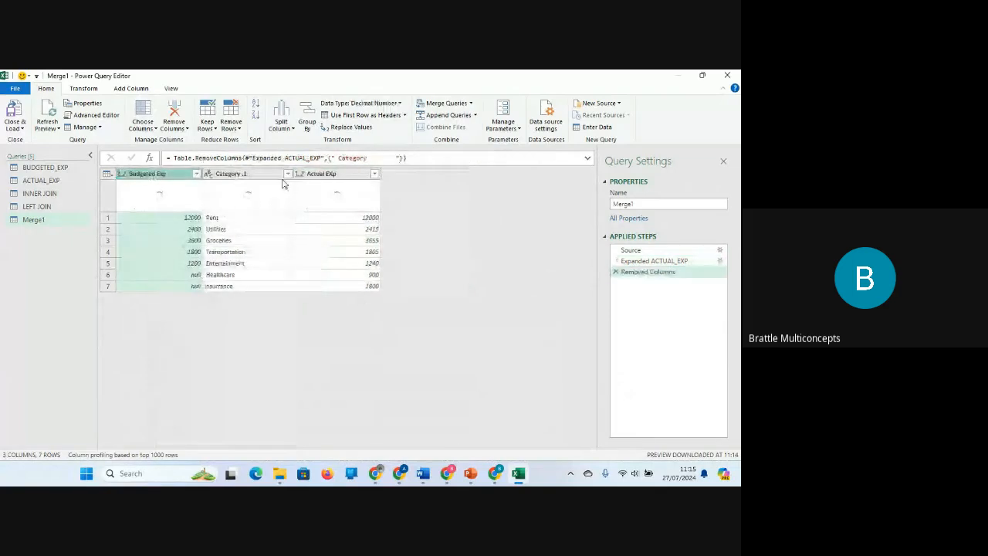
{"action": "left_click_drag", "start_coordinate": [283, 179], "coordinate": [162, 181]}
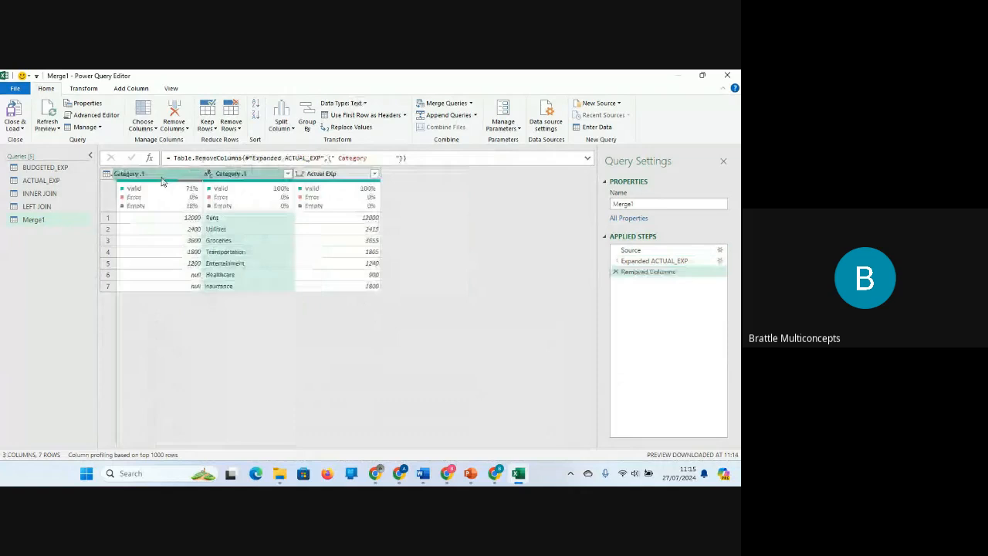
{"action": "left_click_drag", "start_coordinate": [162, 182], "coordinate": [159, 181]}
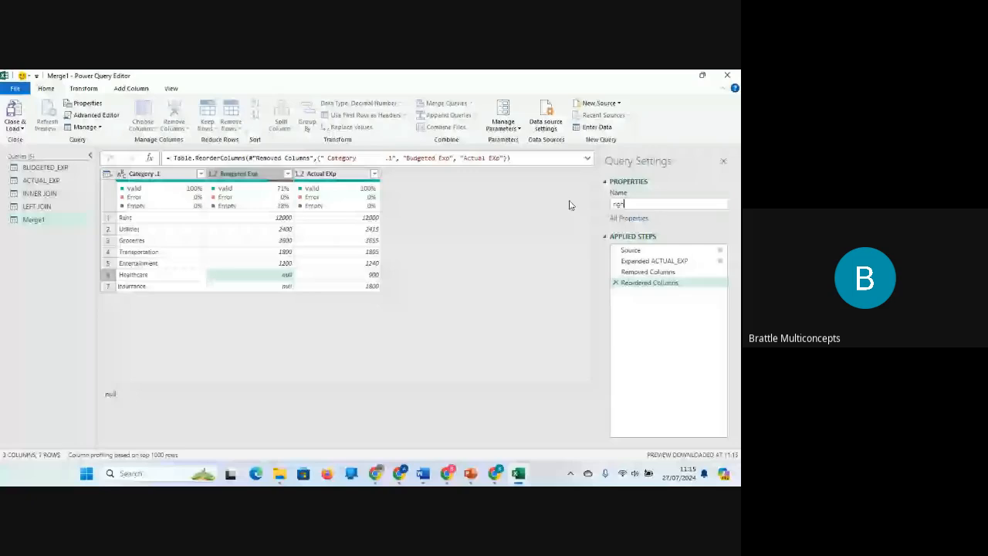
Rename the merged query as RIGHT JOIN
{"action": "type", "text": "t"}
{"action": "key", "text": "BackSpace"}
{"action": "key", "text": "BackSpace"}
{"action": "key", "text": "BackSpace"}
{"action": "key", "text": "BackSpace"}
{"action": "key", "text": "BackSpace"}
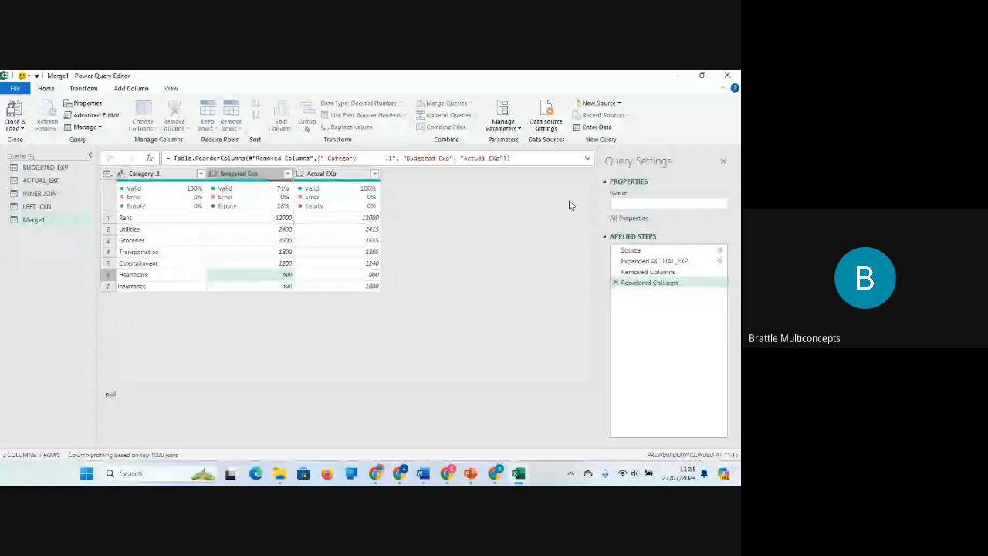
{"action": "type", "text": "RIGHT "}
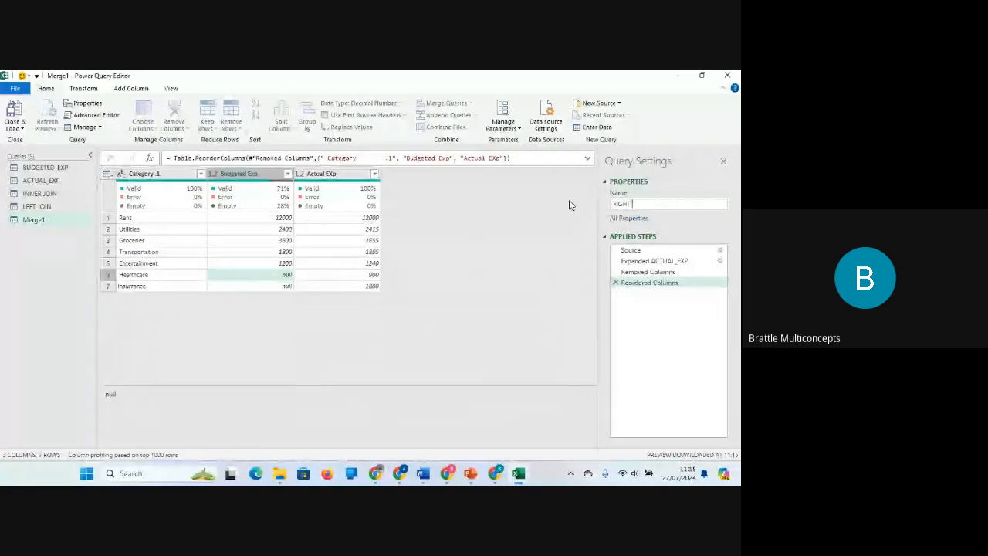
{"action": "type", "text": "JOIN"}
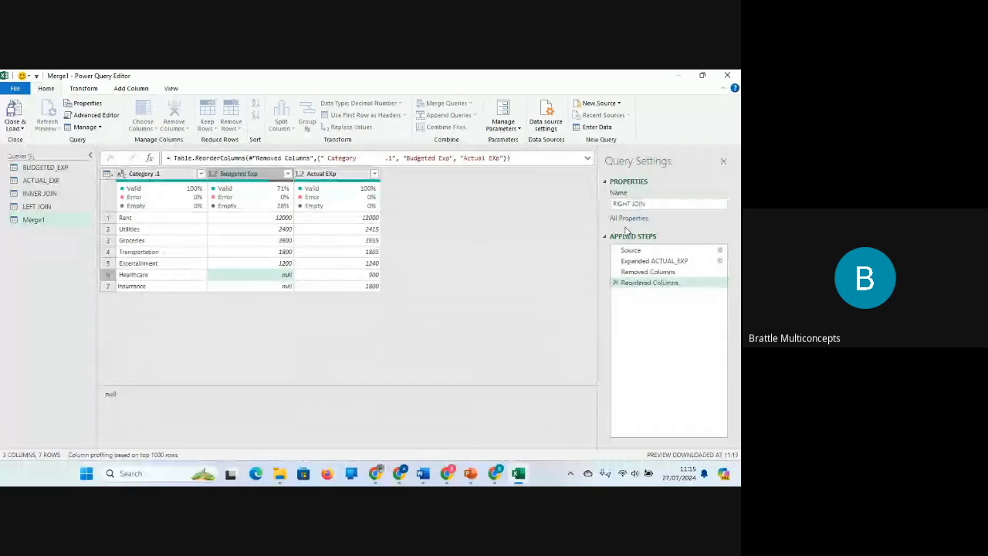
{"action": "left_click", "coordinate": [554, 242]}
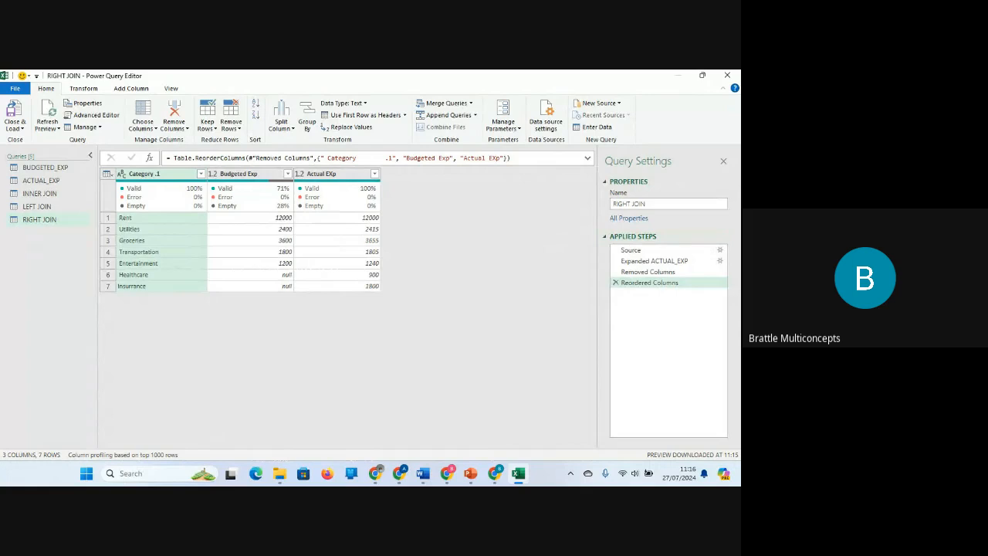
Switch to the PowerPoint presentation and view the Full Outer Join slide following the Right Outer Join slide
{"action": "key", "text": "alt+Tab"}
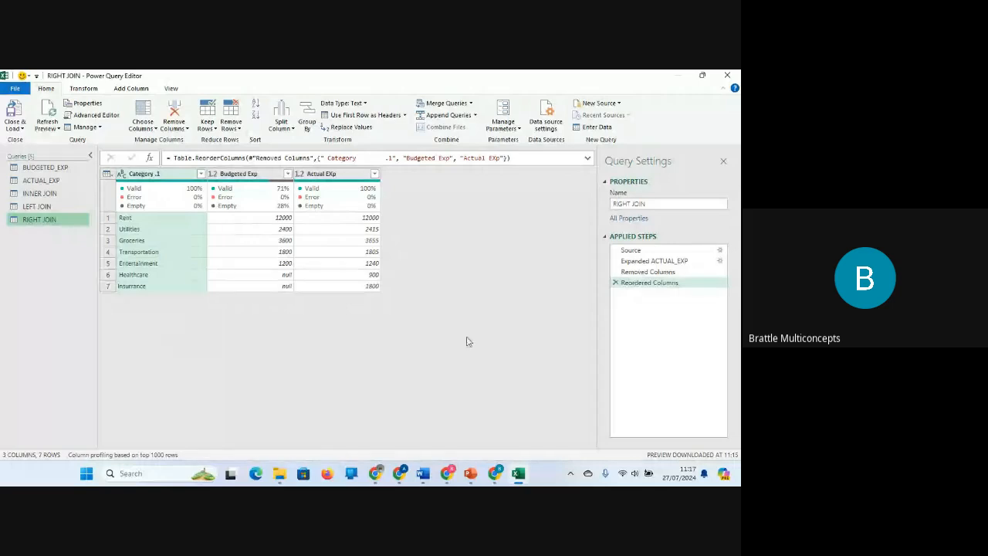
{"action": "mouse_move", "coordinate": [469, 476]}
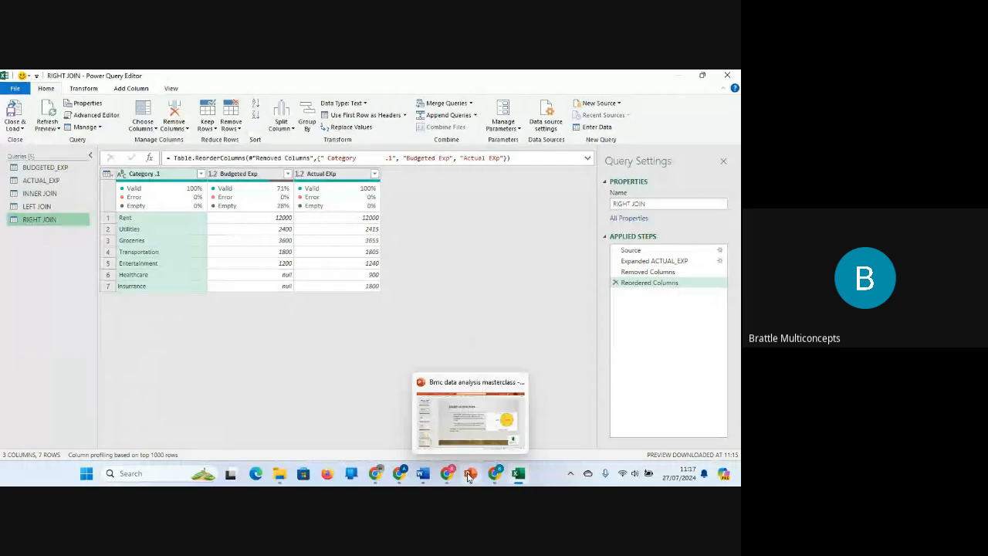
{"action": "left_click", "coordinate": [468, 474]}
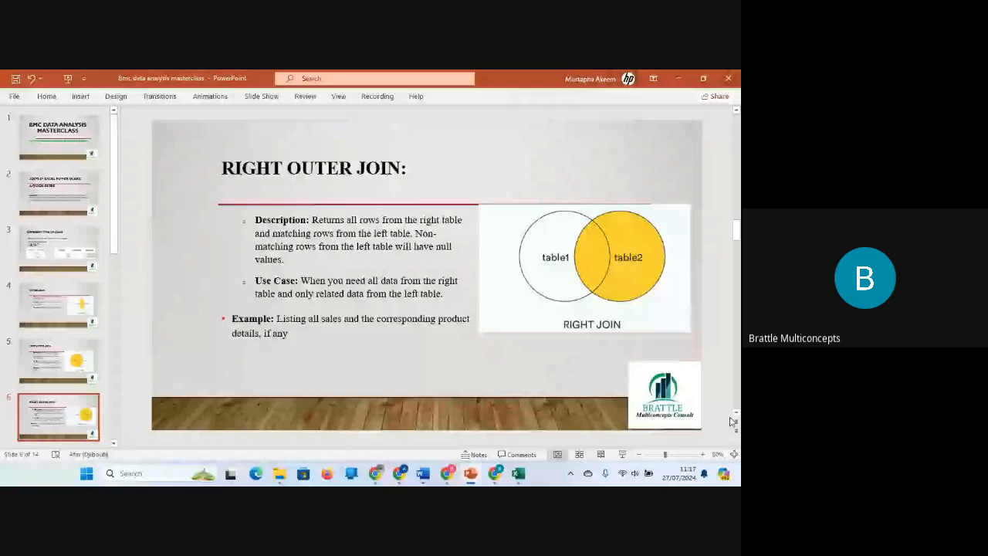
{"action": "left_click", "coordinate": [736, 416]}
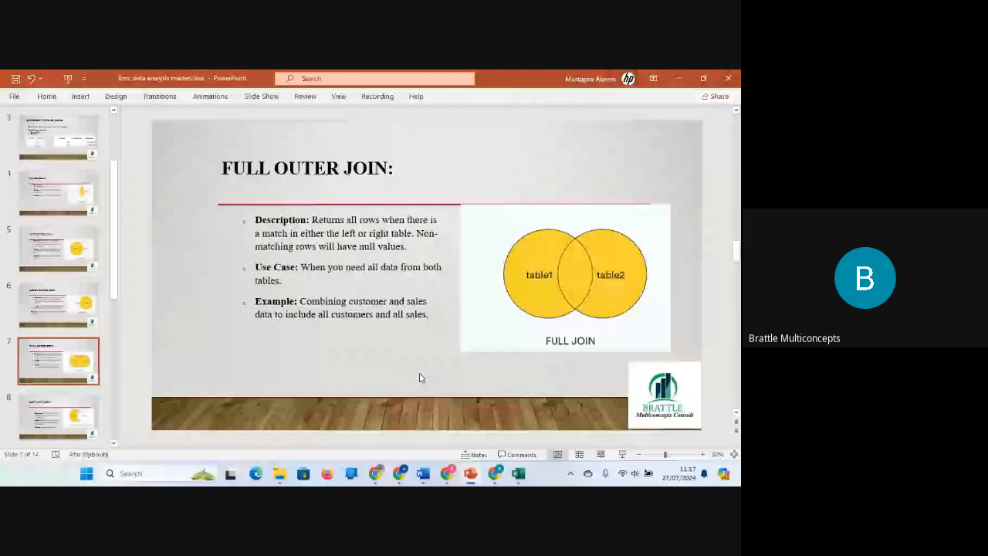
Return to the Power Query Editor and merge BUDGETED_EXP with ACTUAL_EXP as a new query, matching on Category with a Full Outer join
{"action": "key", "text": "alt+Tab"}
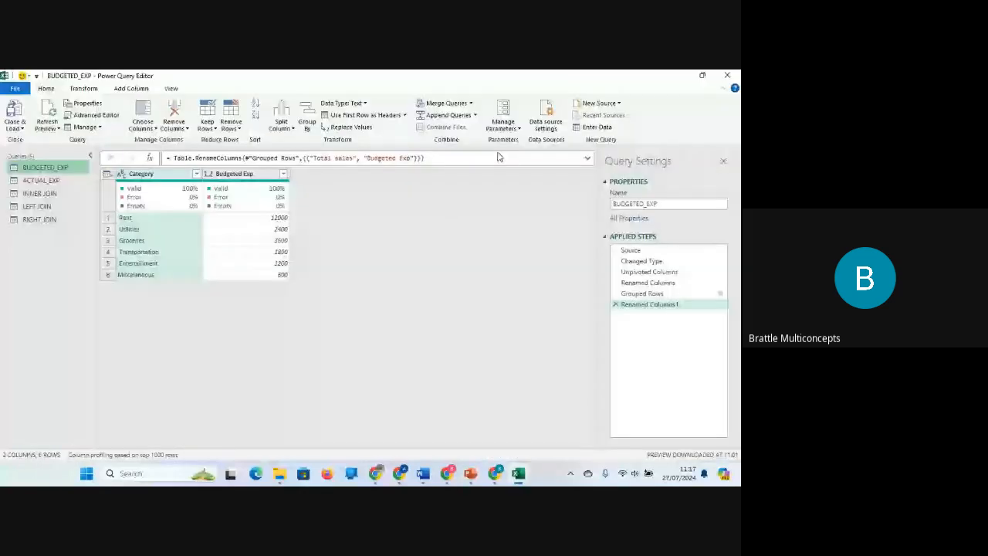
{"action": "left_click", "coordinate": [471, 104]}
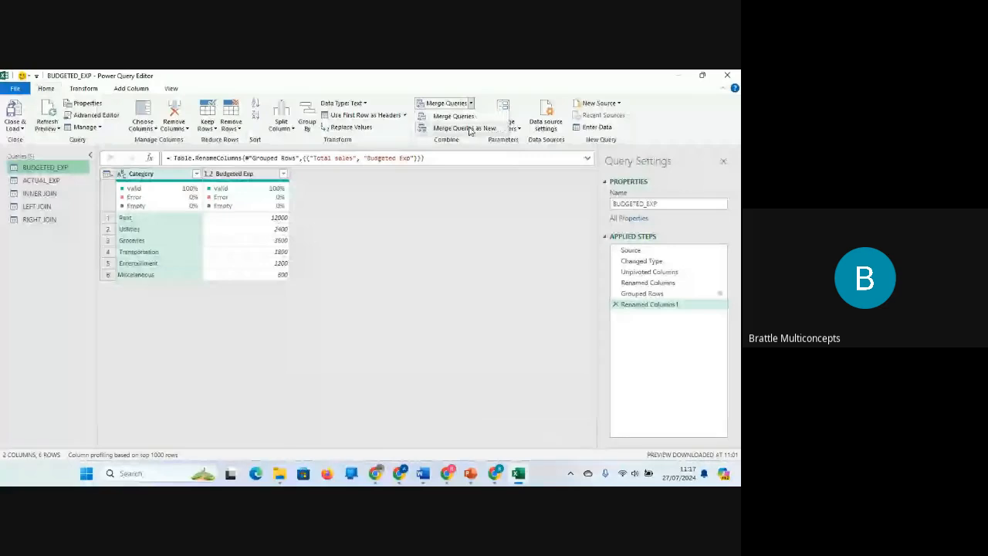
{"action": "left_click", "coordinate": [468, 129]}
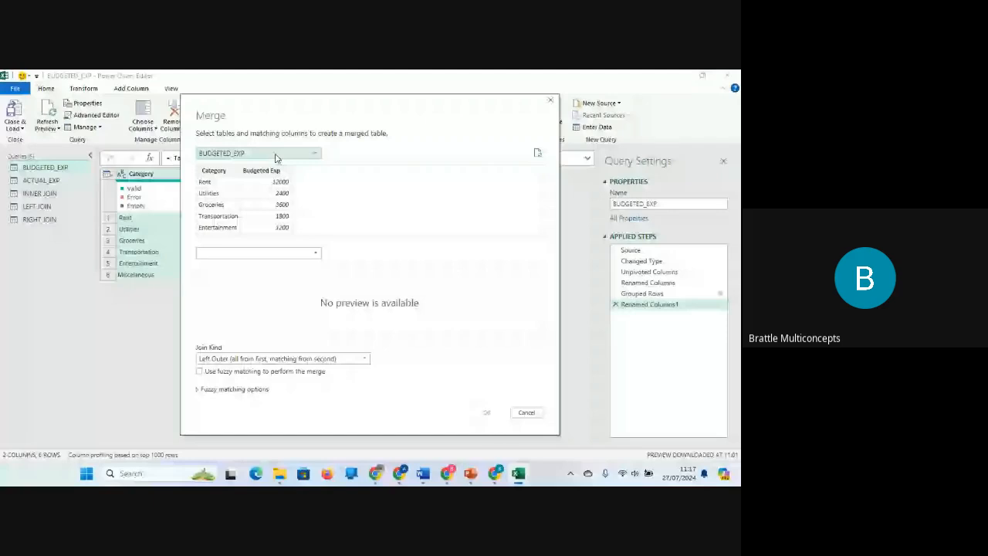
{"action": "left_click", "coordinate": [308, 254]}
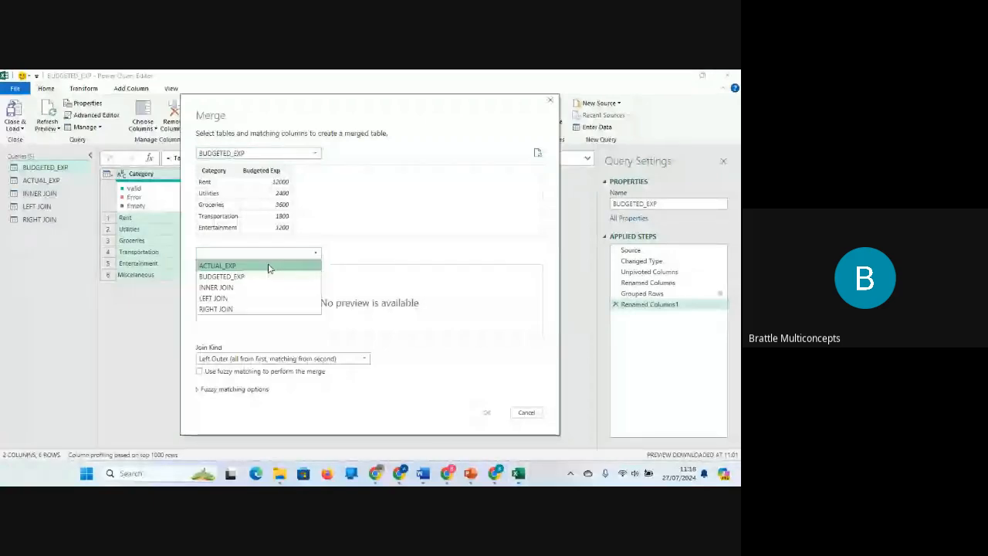
{"action": "left_click", "coordinate": [269, 265]}
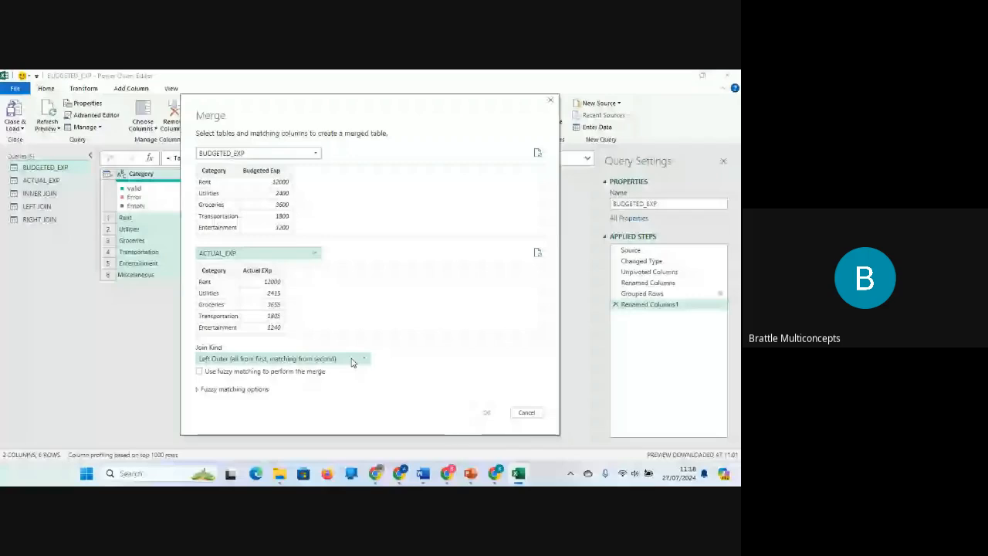
{"action": "left_click", "coordinate": [351, 361]}
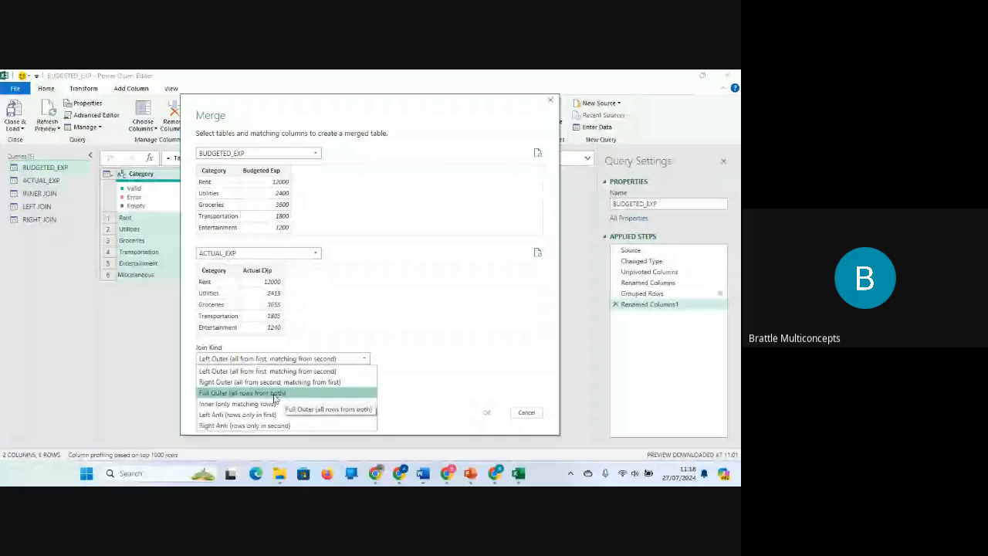
{"action": "left_click", "coordinate": [273, 395]}
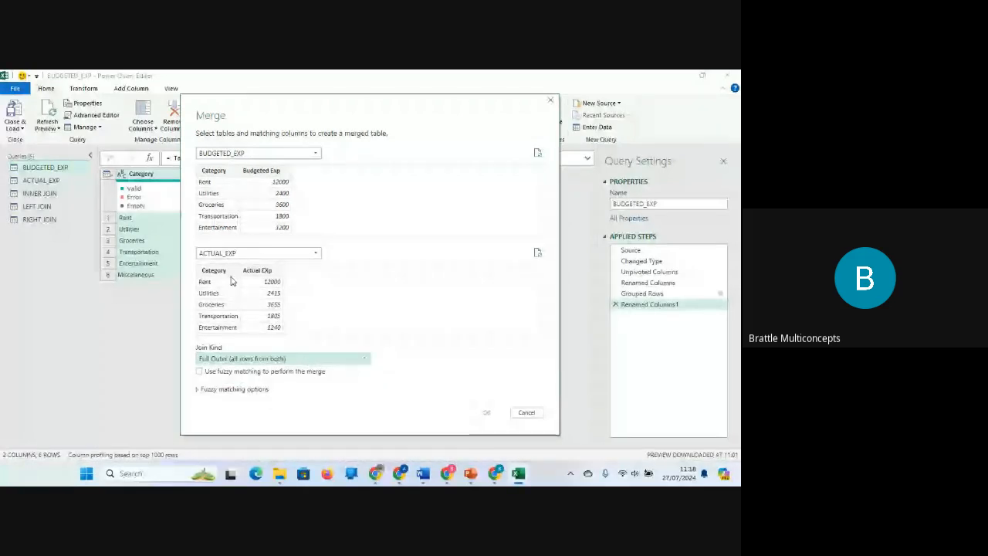
{"action": "left_click", "coordinate": [214, 170]}
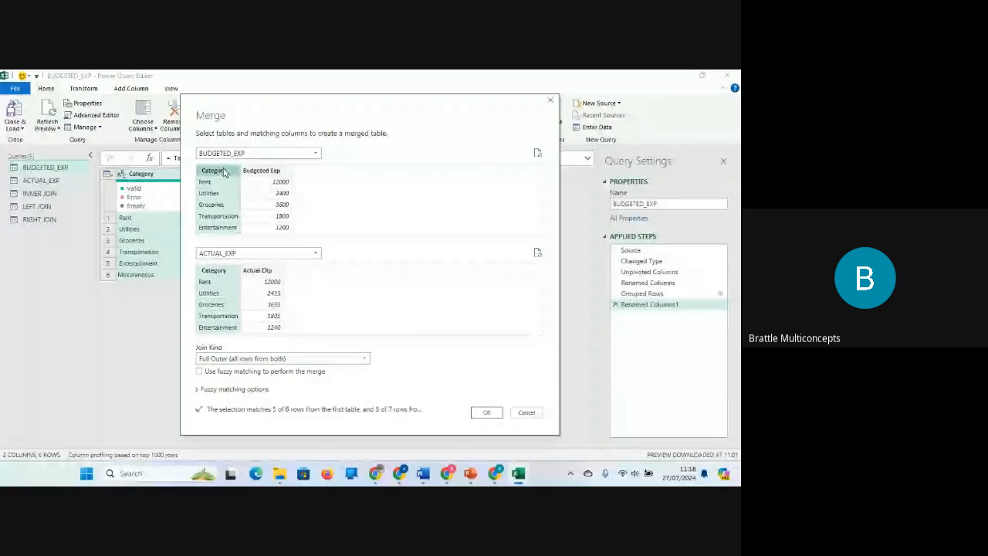
{"action": "left_click", "coordinate": [488, 413]}
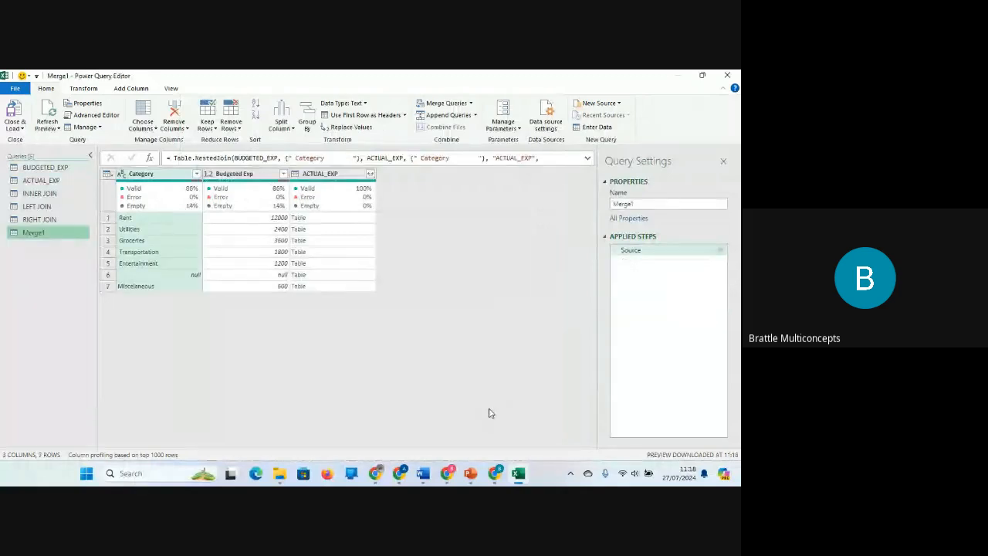
Expand the ACTUAL_EXP column of the full outer merge without using the original column name as prefix
{"action": "left_click", "coordinate": [370, 175]}
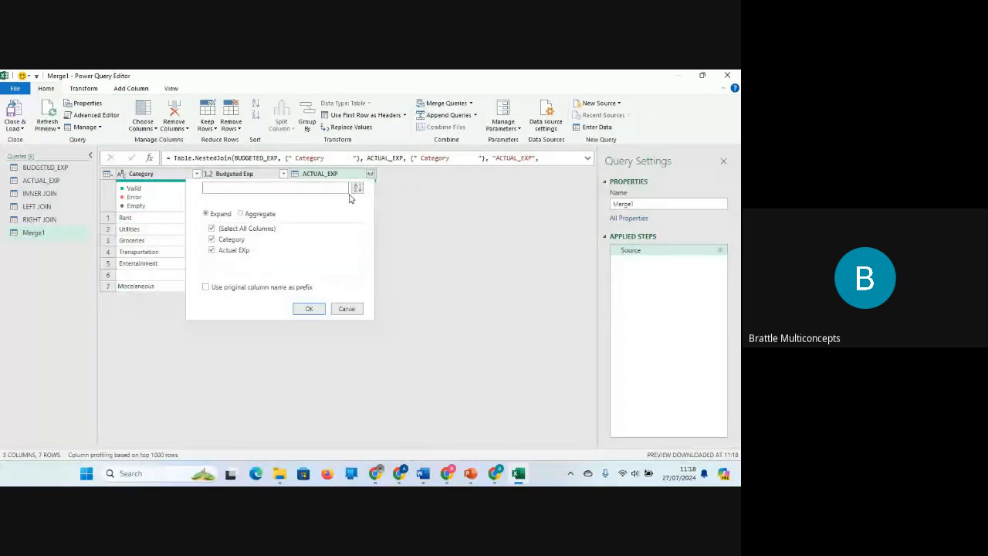
{"action": "left_click", "coordinate": [211, 228]}
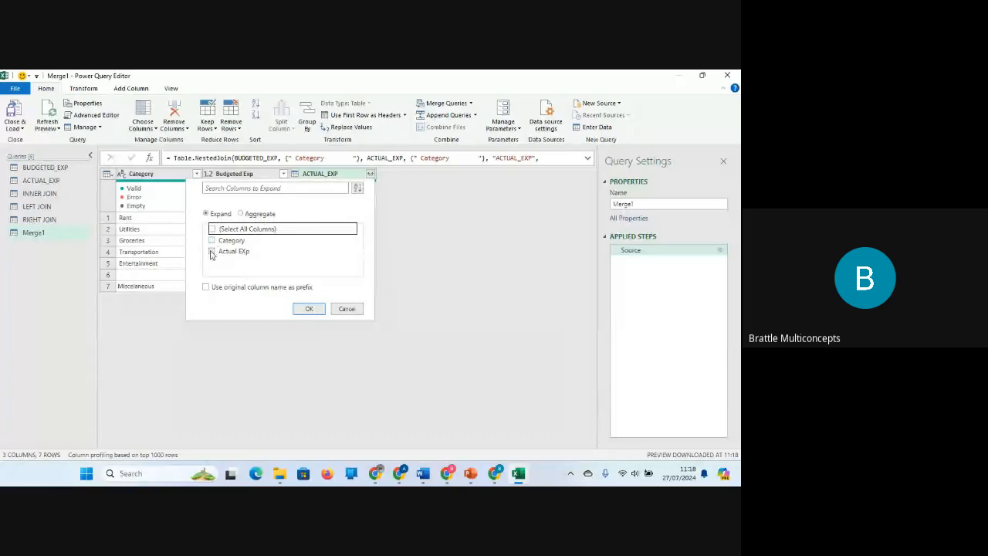
{"action": "left_click", "coordinate": [212, 252]}
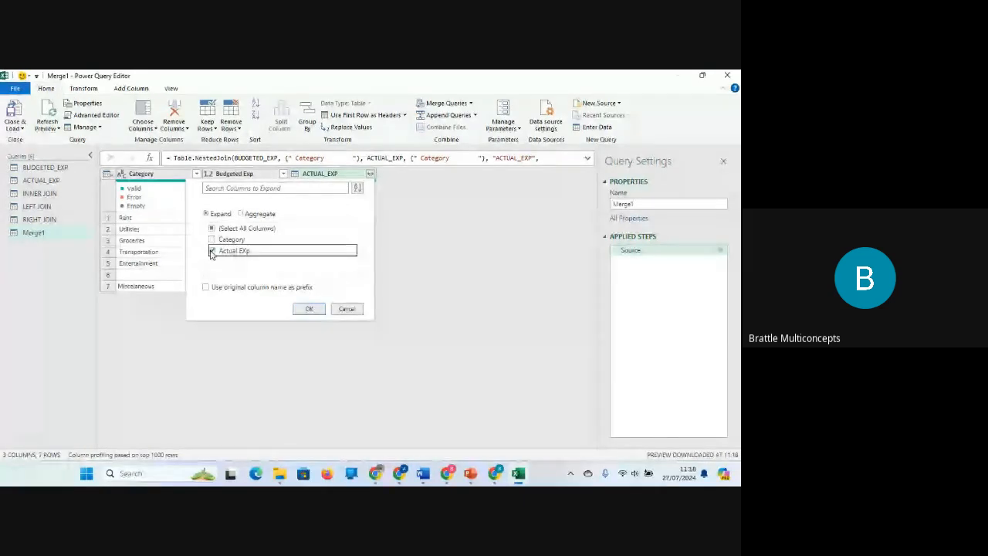
{"action": "left_click", "coordinate": [309, 309]}
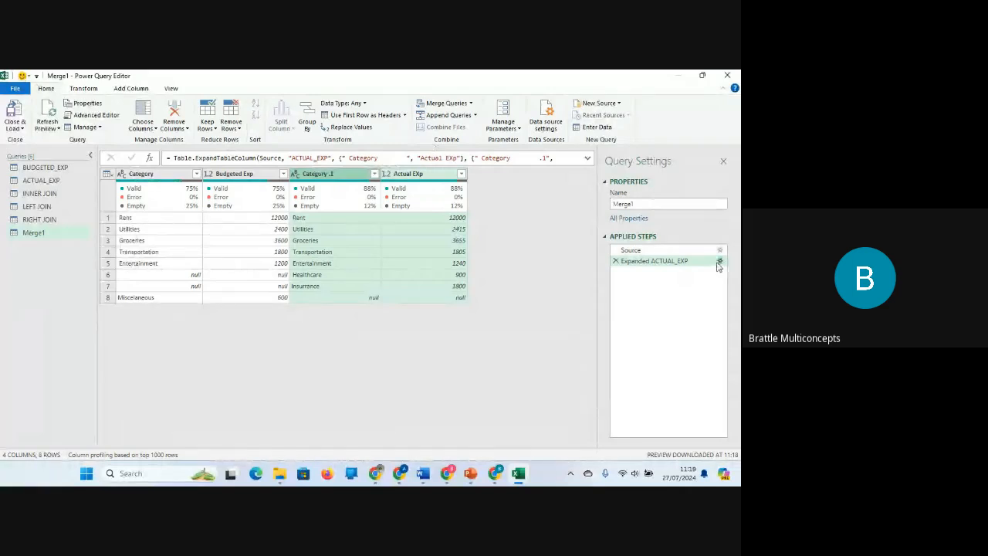
Limit the Expanded ACTUAL_EXP step to Actual EXp and remove duplicates from the Category column of the query appended with ACTUAL_EXP
{"action": "left_click_drag", "start_coordinate": [632, 266], "coordinate": [669, 267]}
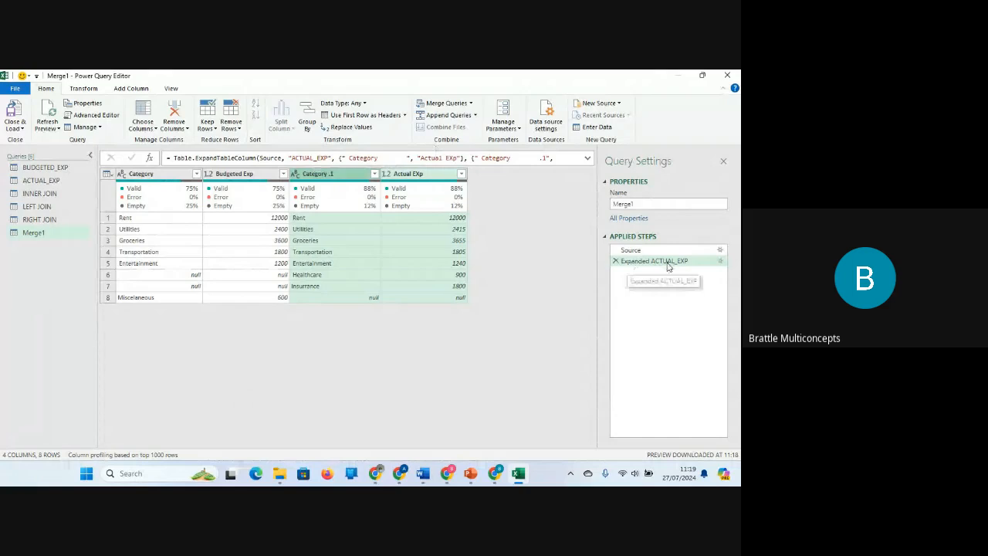
{"action": "left_click", "coordinate": [720, 262]}
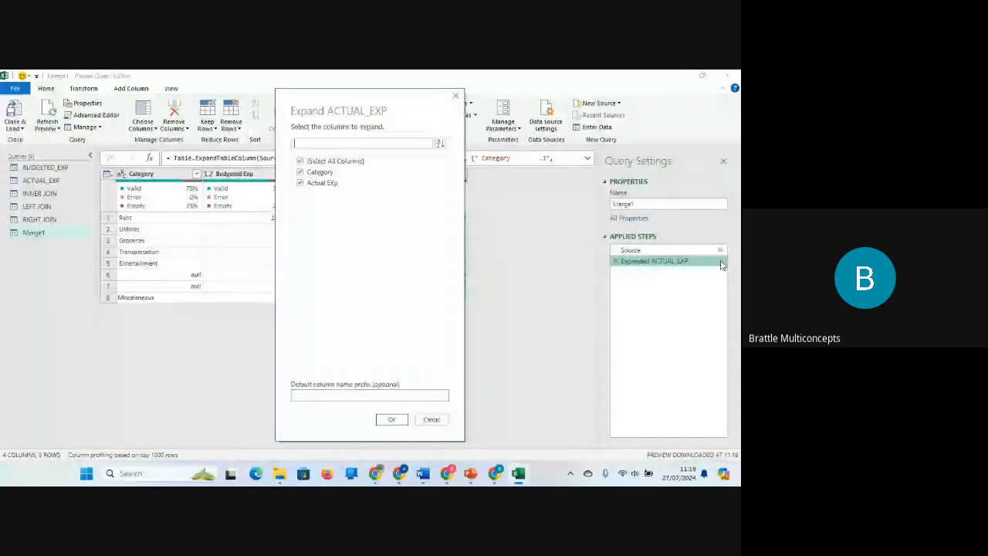
{"action": "left_click", "coordinate": [301, 173]}
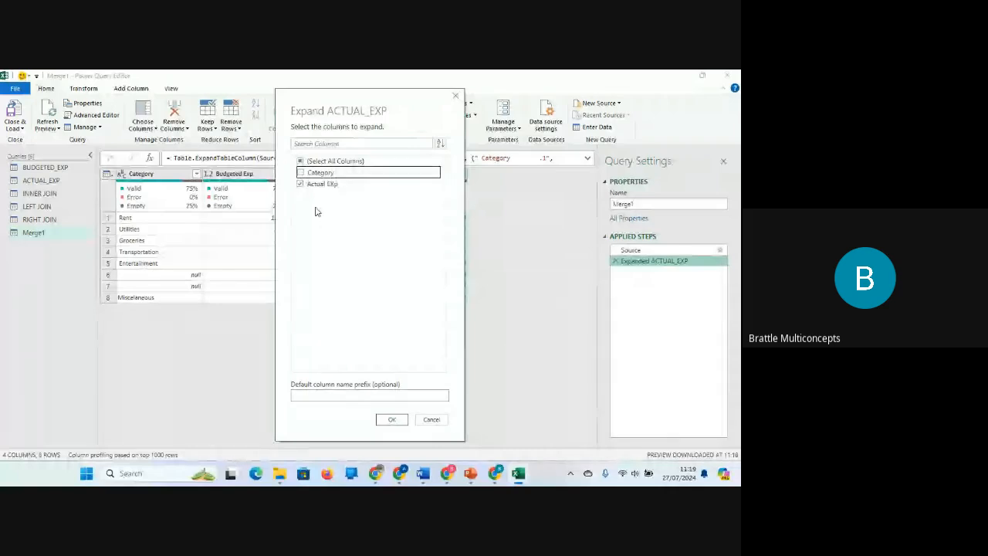
{"action": "left_click", "coordinate": [391, 421]}
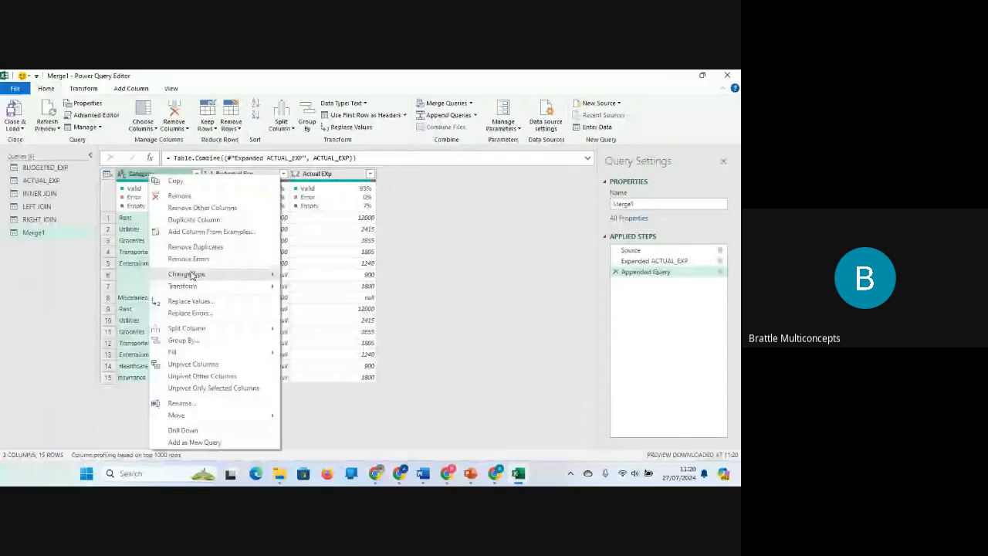
{"action": "left_click", "coordinate": [198, 247]}
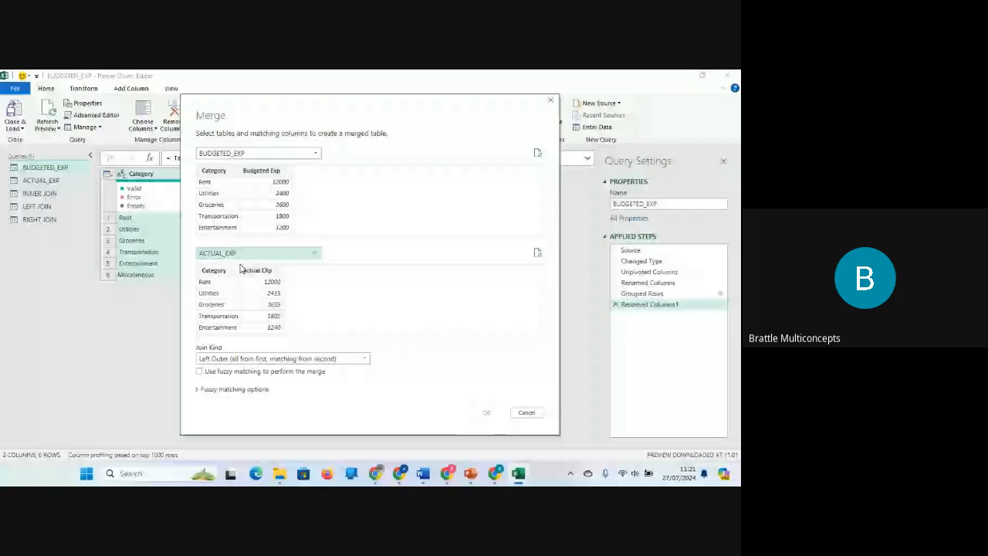
Merge BUDGETED_EXP with ACTUAL_EXP on Category using a Left Outer join, and expand only Actual EXp without a name prefix
{"action": "left_click", "coordinate": [240, 269]}
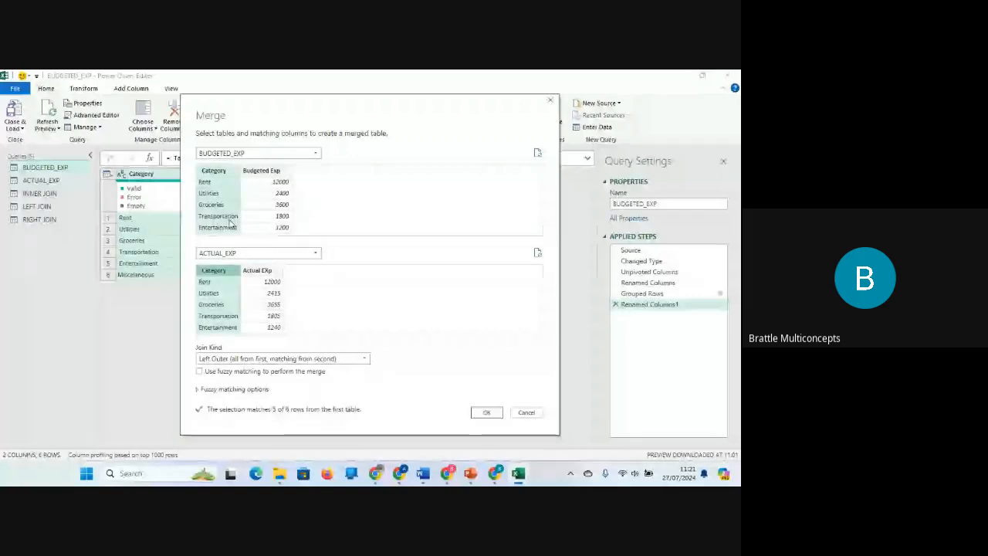
{"action": "left_click", "coordinate": [494, 415]}
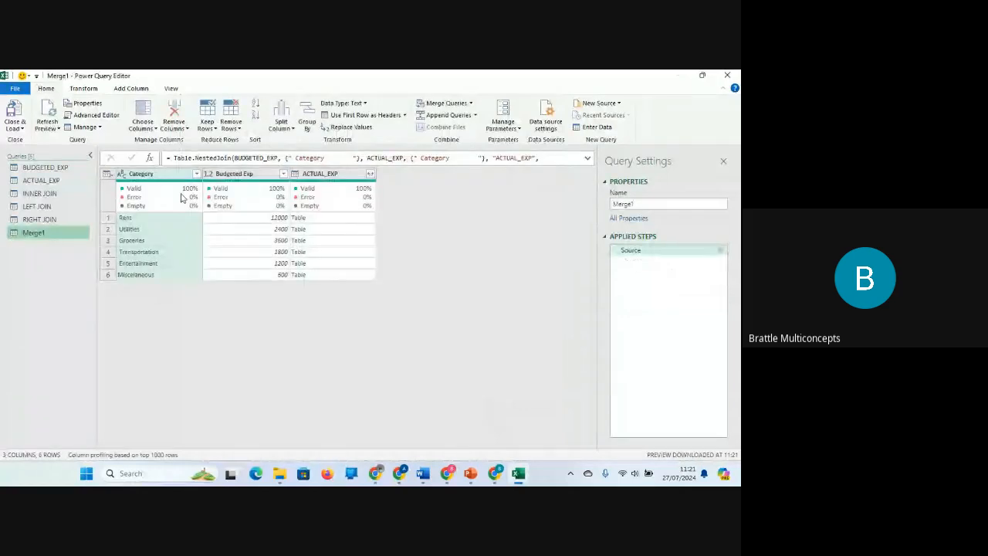
{"action": "left_click", "coordinate": [371, 176]}
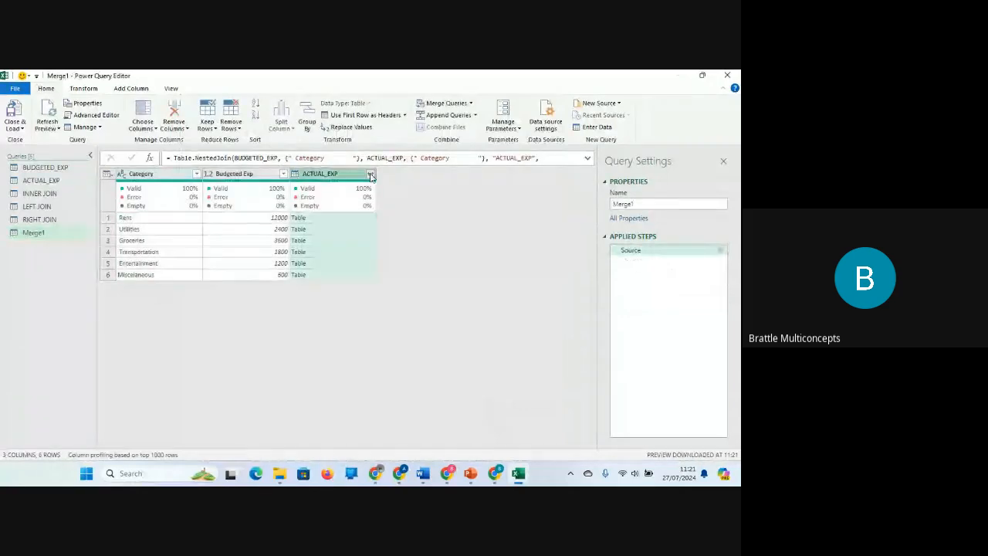
{"action": "left_click", "coordinate": [371, 174]}
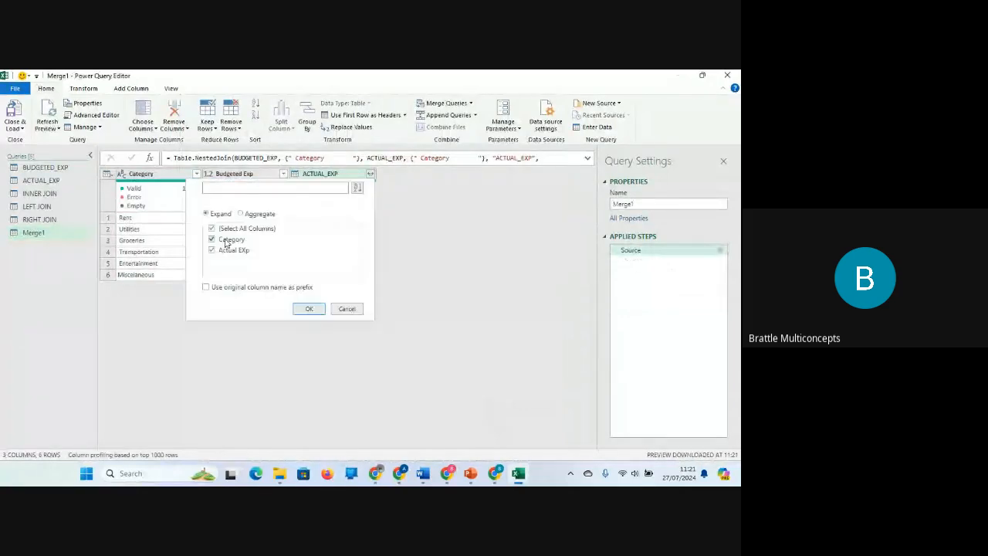
{"action": "left_click", "coordinate": [225, 241]}
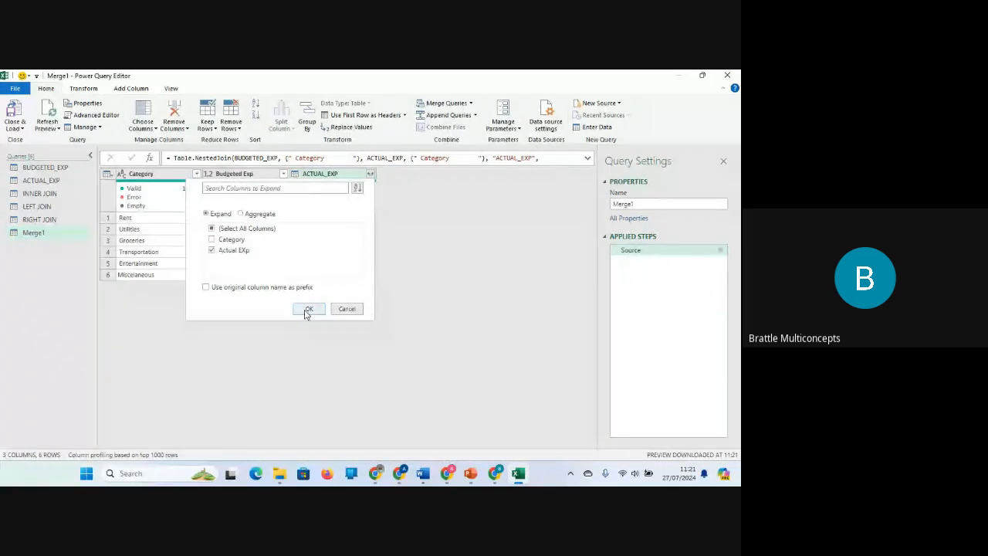
{"action": "left_click", "coordinate": [308, 310]}
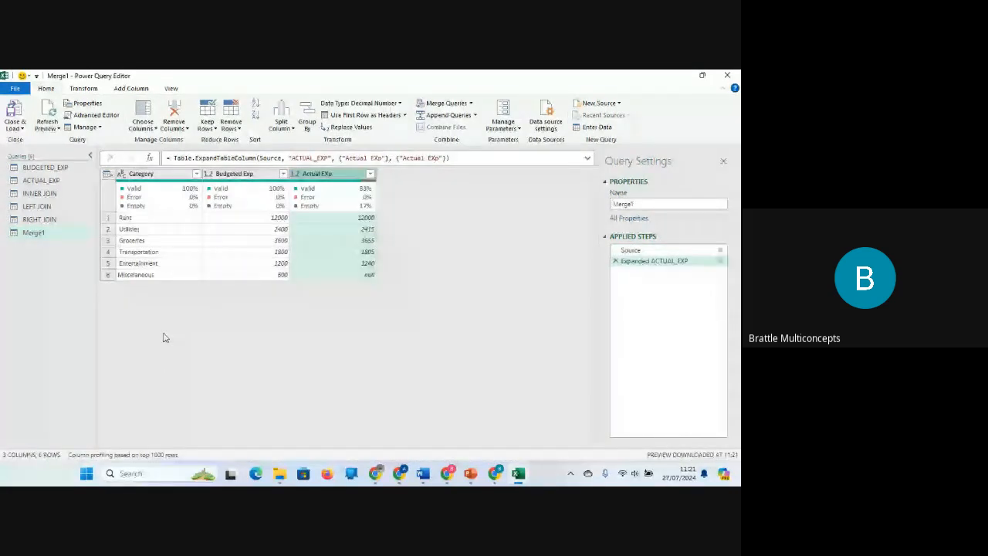
Append the ACTUAL_EXP table to the merged query
{"action": "left_click", "coordinate": [475, 115]}
{"action": "left_click", "coordinate": [467, 129]}
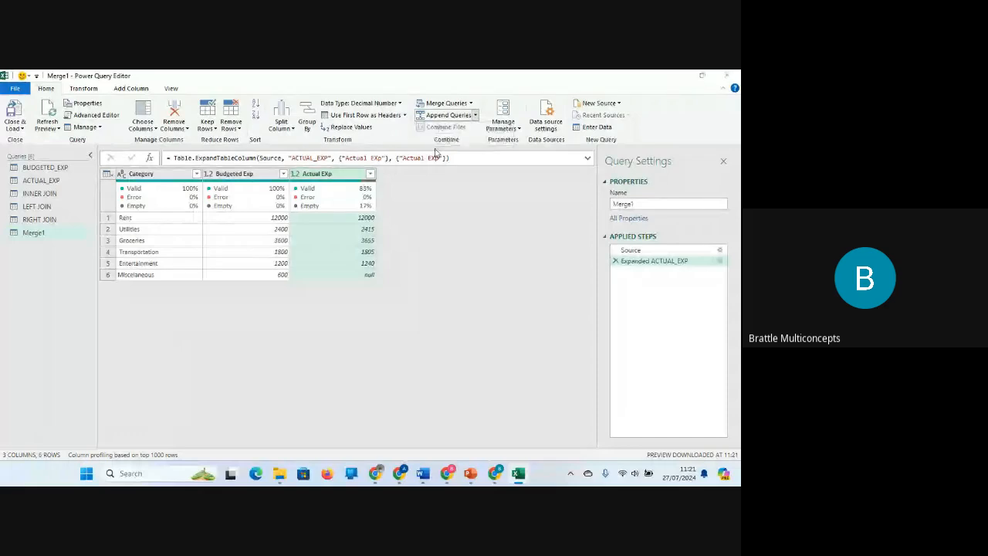
{"action": "left_click", "coordinate": [275, 285]}
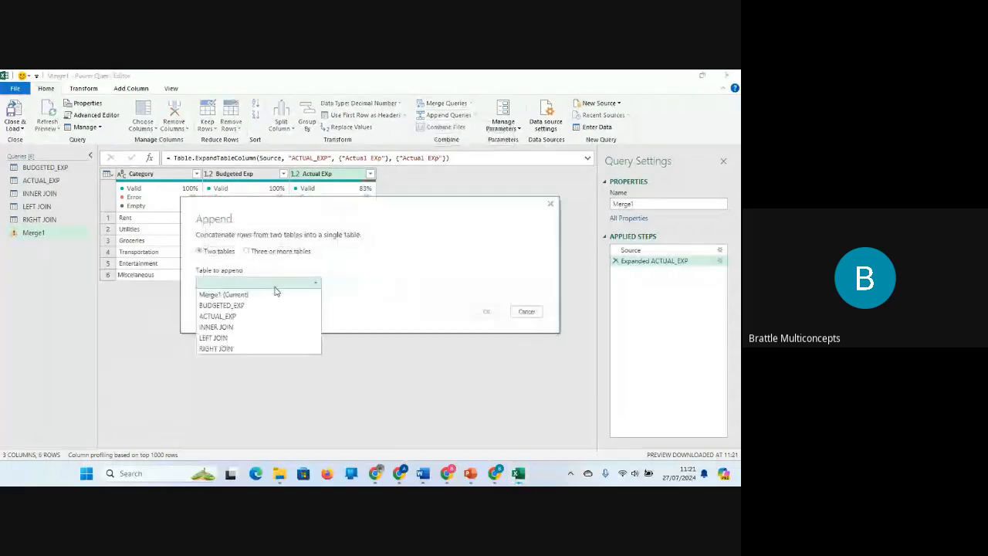
{"action": "left_click", "coordinate": [241, 317]}
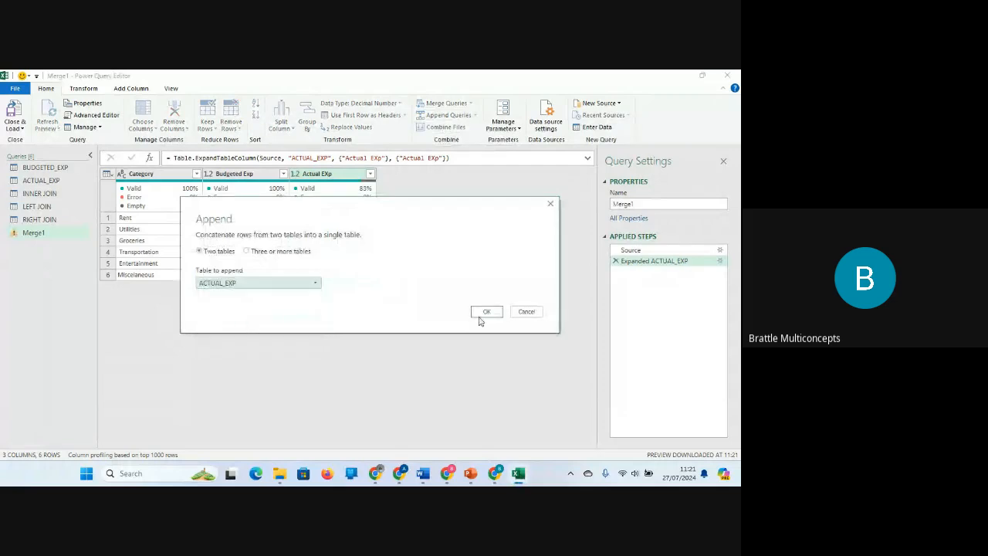
{"action": "left_click", "coordinate": [486, 312]}
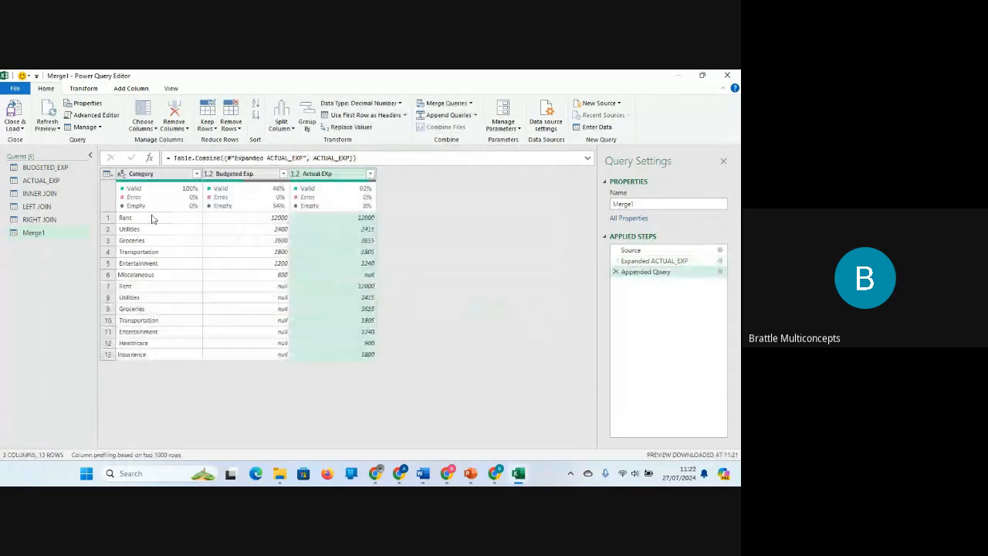
Remove duplicates based on the Category column and check the Miscellaneous, Healthcare and Insurrance entries
{"action": "left_click", "coordinate": [146, 175]}
{"action": "right_click", "coordinate": [147, 178]}
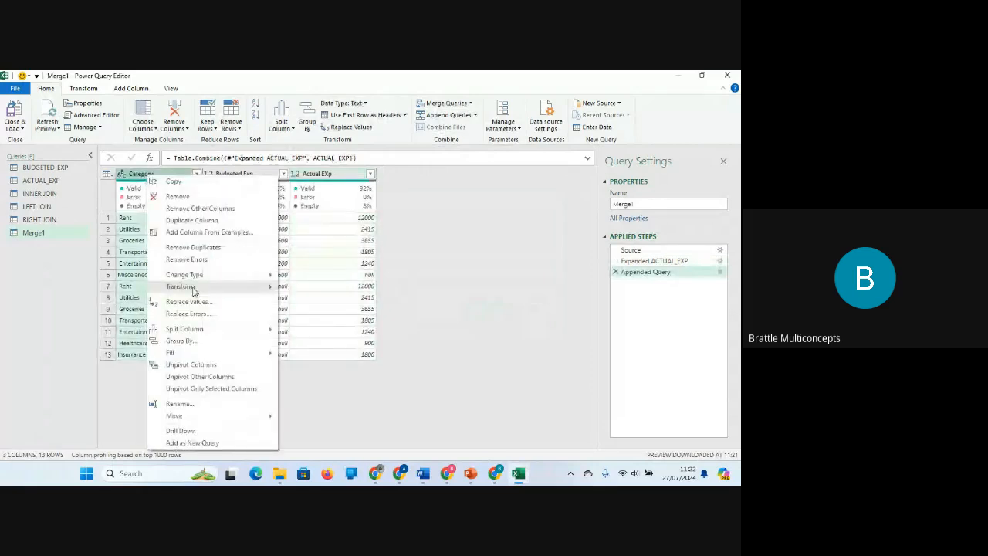
{"action": "left_click", "coordinate": [194, 248]}
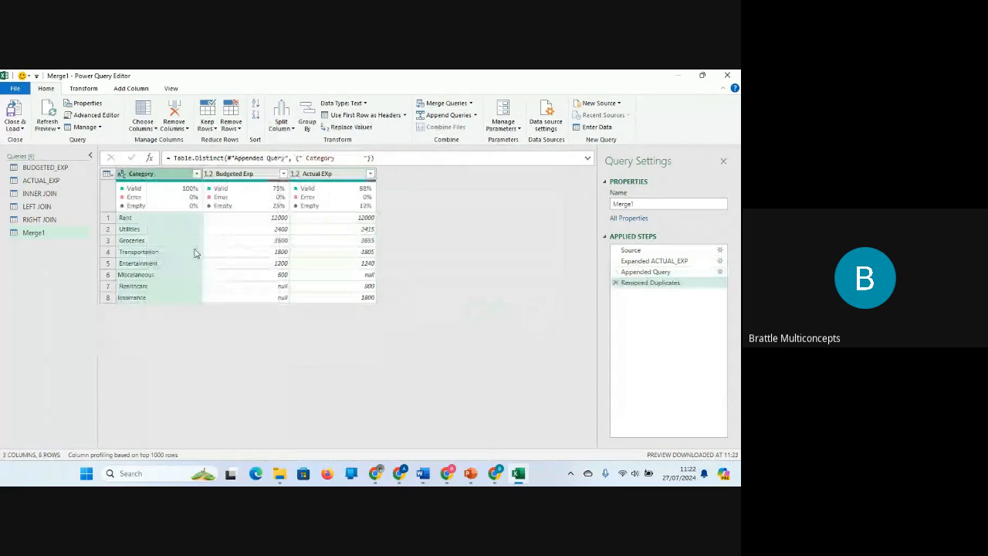
{"action": "left_click", "coordinate": [154, 275]}
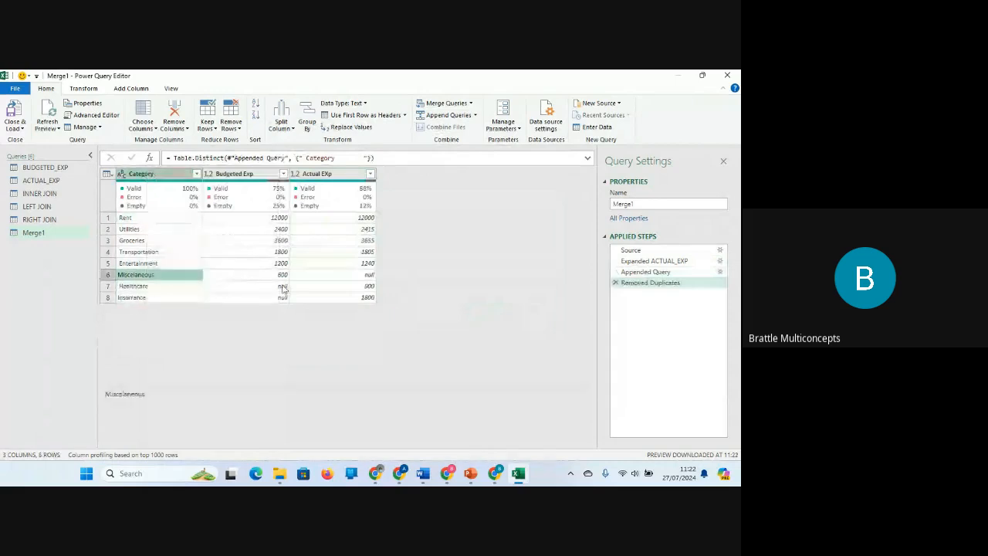
{"action": "left_click", "coordinate": [129, 288]}
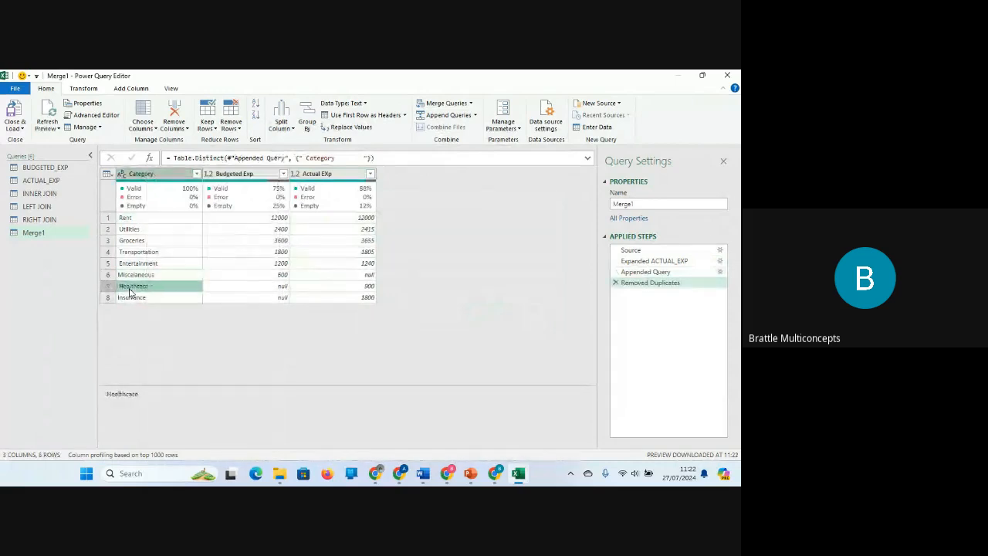
{"action": "left_click", "coordinate": [143, 299]}
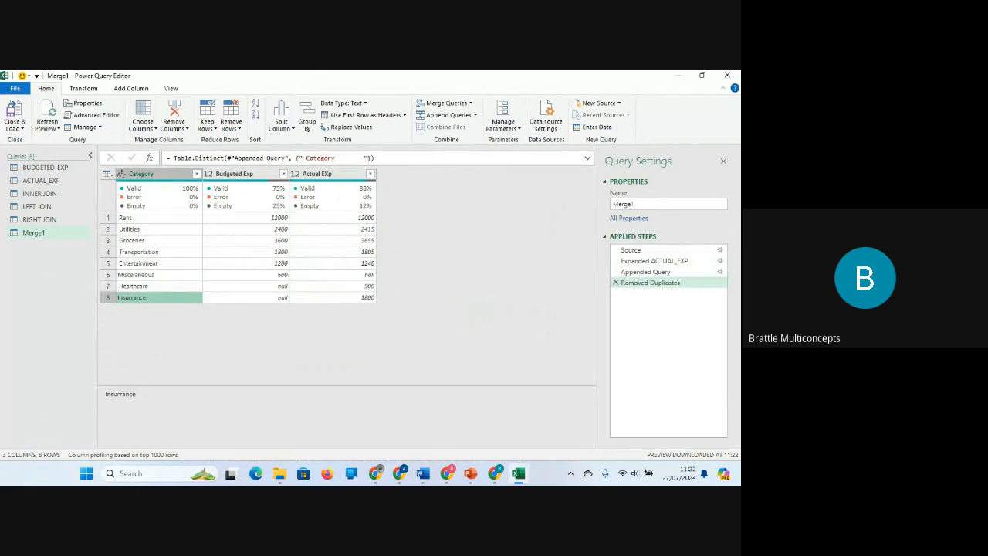
Rename the merged query as FULL OUTER JOIN and load it into the workbook
{"action": "double_click", "coordinate": [646, 204]}
{"action": "type", "text": "FuLL OU"}
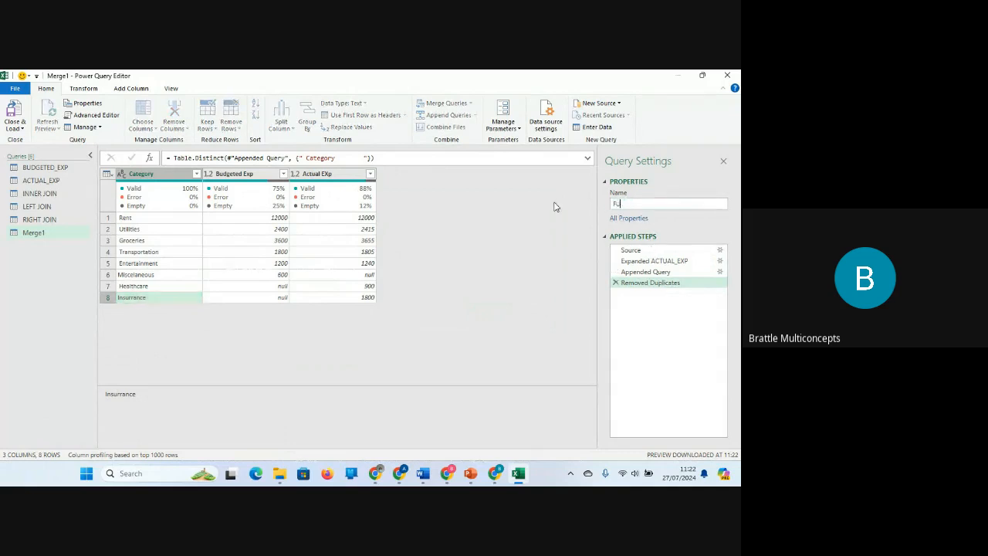
{"action": "type", "text": "TER JOI"}
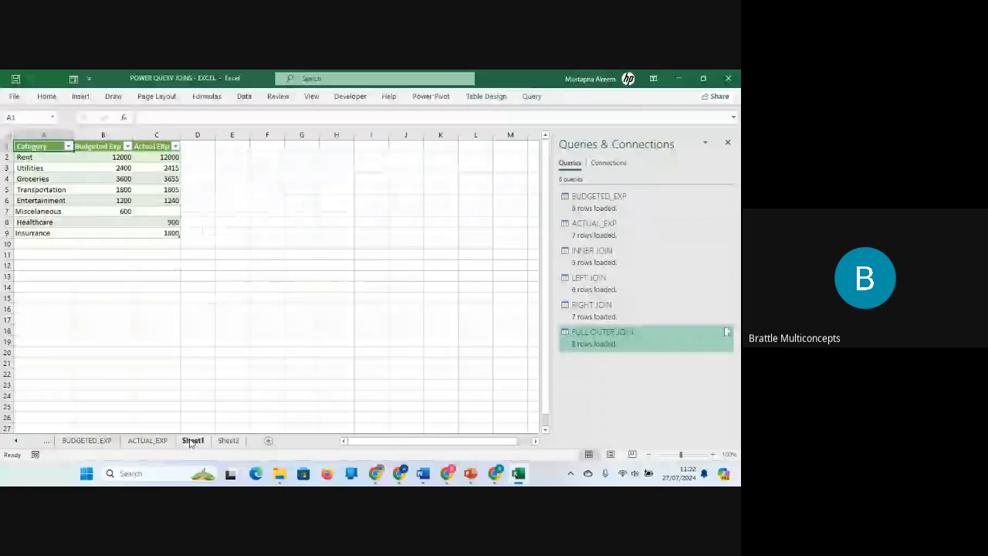
Review question 4 on Sheet1 about expenses in either or both tables against the FULL OUTER JOIN sheet
{"action": "left_click", "coordinate": [191, 440]}
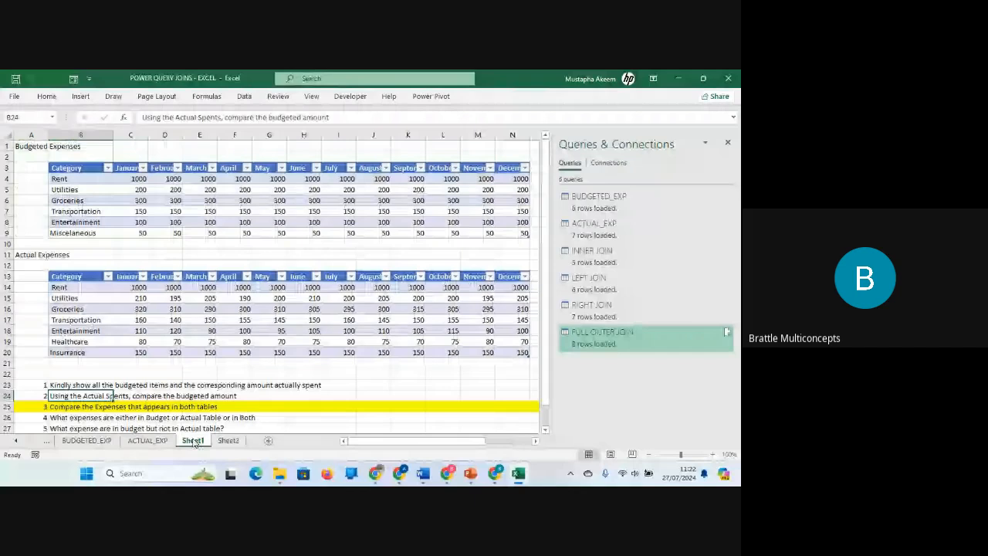
{"action": "left_click", "coordinate": [71, 417]}
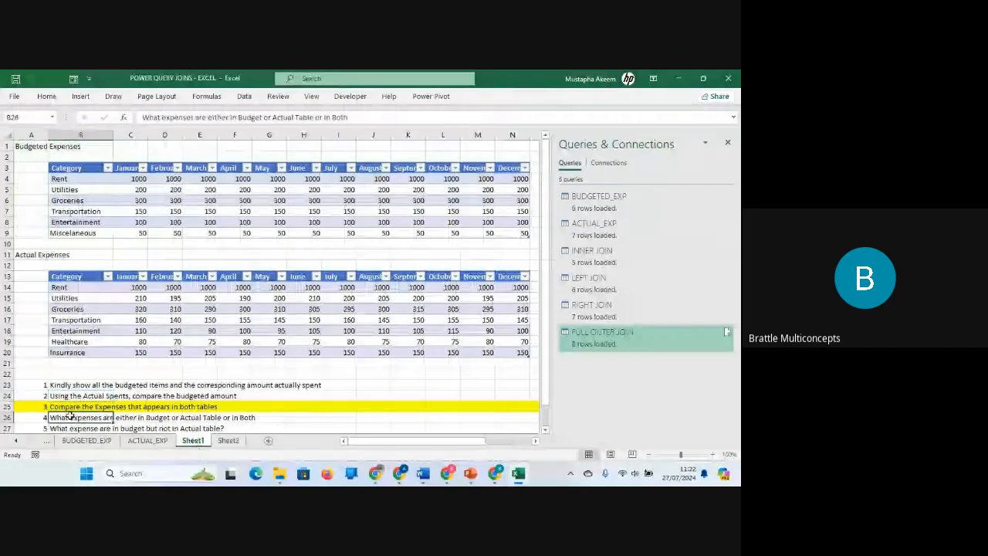
{"action": "key", "text": "Down"}
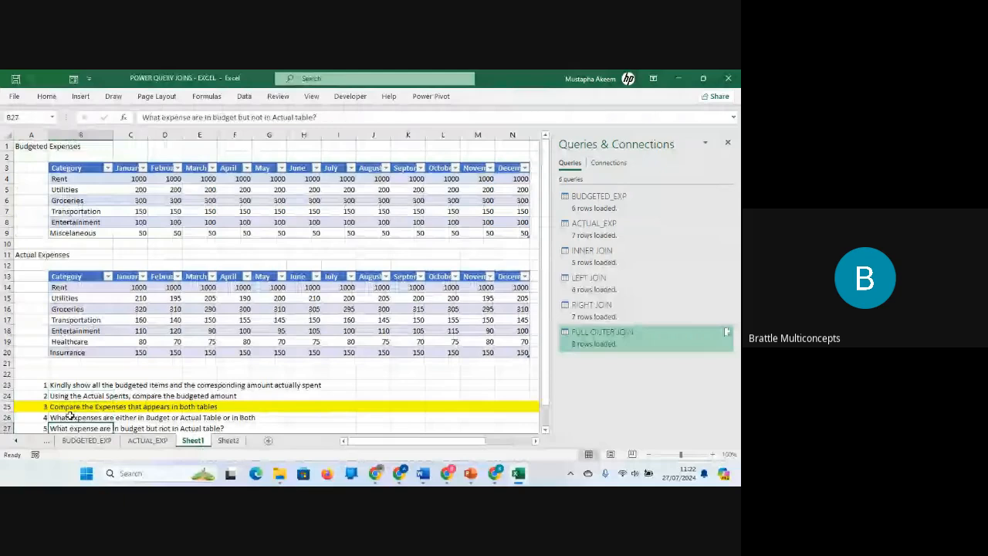
{"action": "left_click", "coordinate": [71, 416]}
{"action": "scroll", "coordinate": [71, 417], "scroll_direction": "down", "scroll_amount": 1}
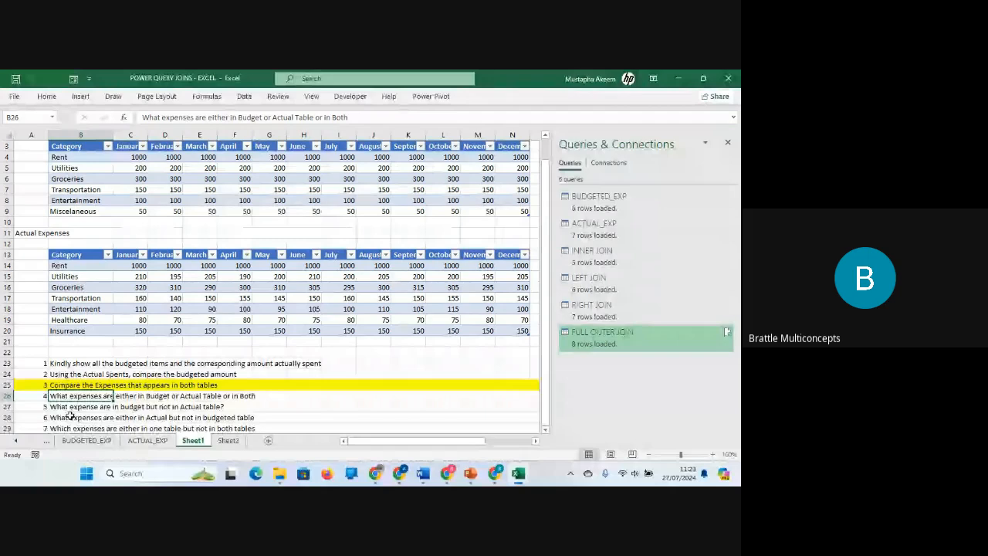
{"action": "left_click", "coordinate": [138, 441]}
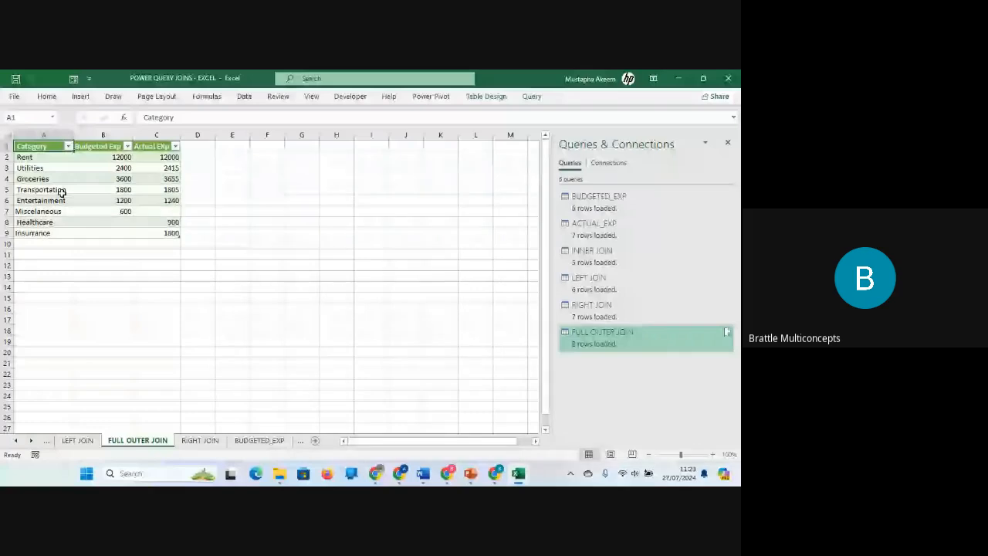
{"action": "left_click", "coordinate": [141, 307]}
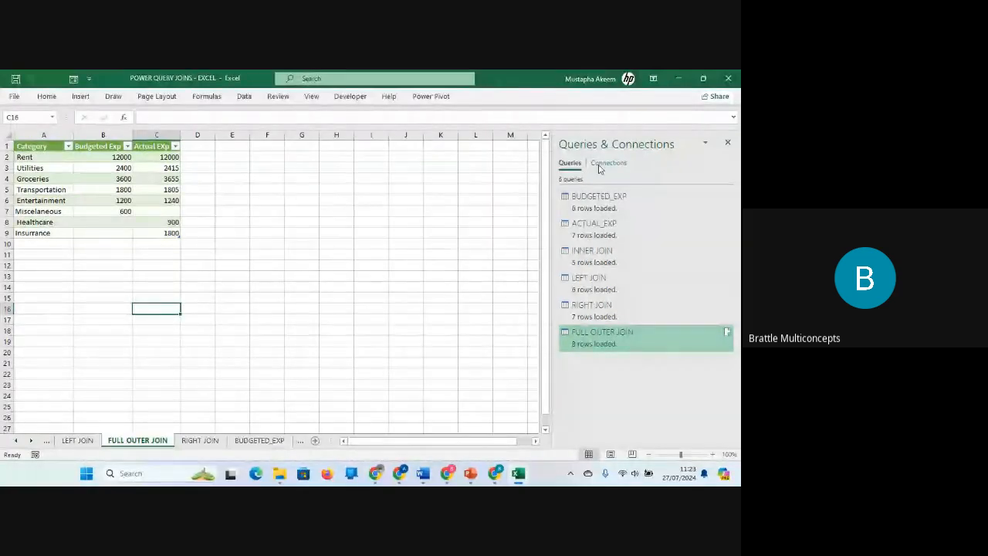
Open the BUDGETED_EXP query in the Power Query Editor, and switch to the PowerPoint presentation at the Full Outer Join slide
{"action": "mouse_move", "coordinate": [618, 203]}
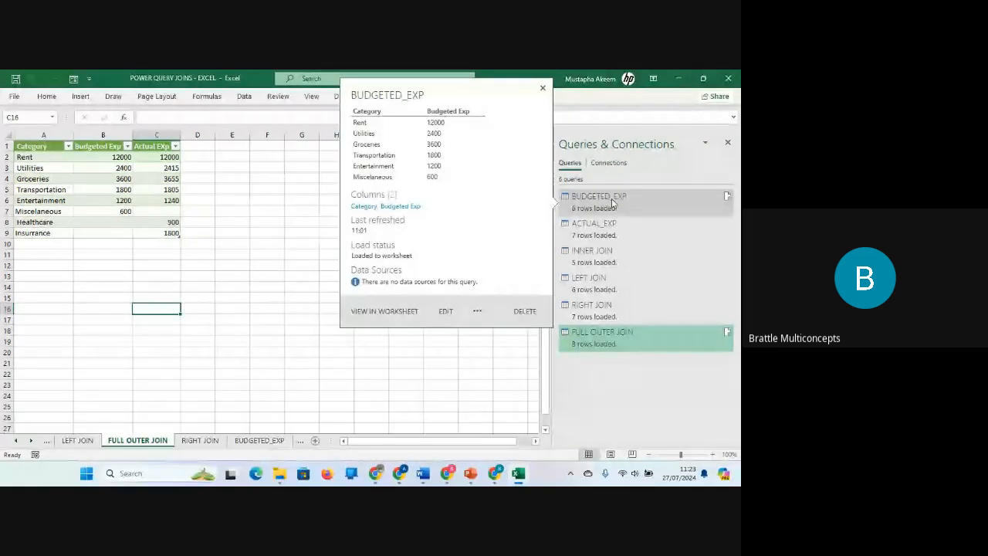
{"action": "double_click", "coordinate": [612, 201]}
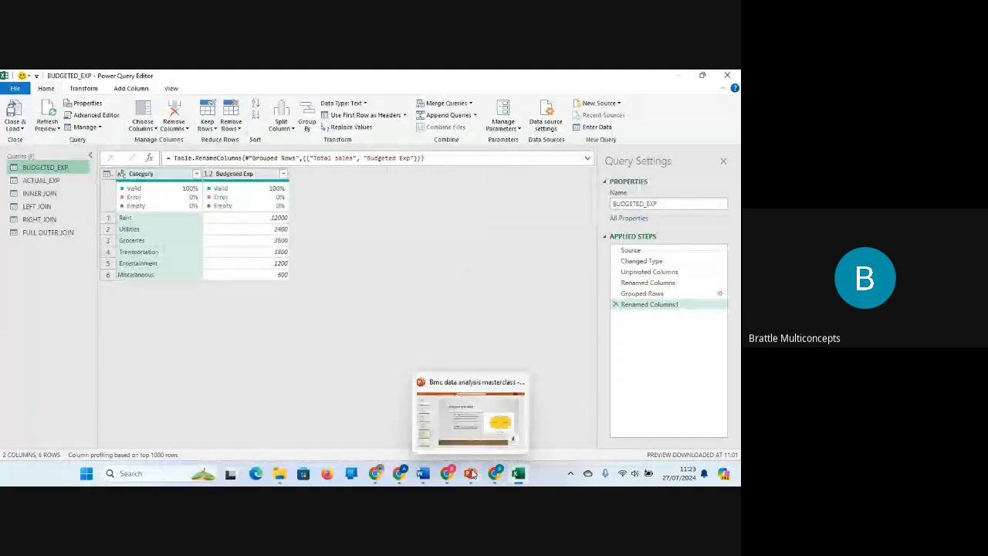
{"action": "left_click", "coordinate": [480, 418]}
{"action": "left_click", "coordinate": [482, 418]}
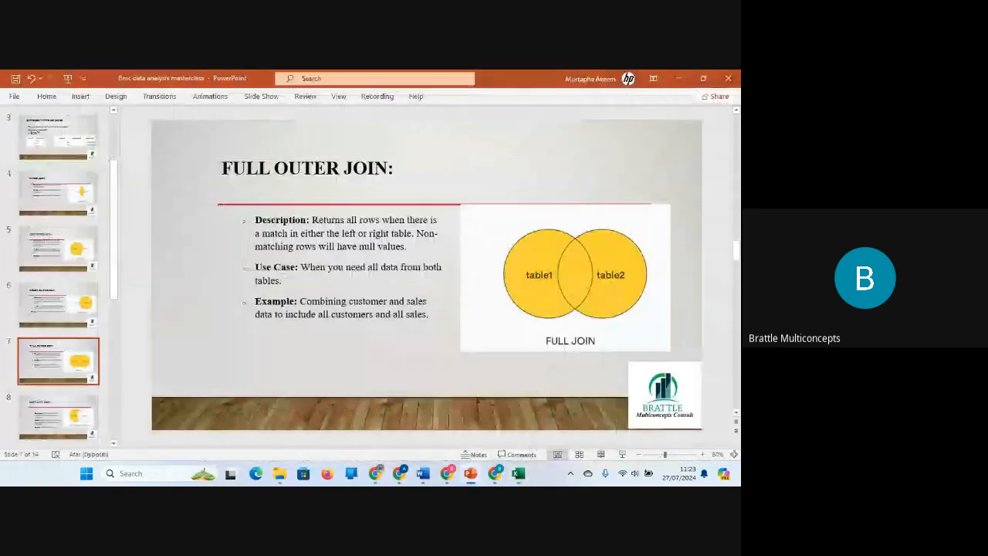
Show the Left Anti Join slide in the presentation, and switch back to the Power Query Editor
{"action": "left_click_drag", "start_coordinate": [737, 259], "coordinate": [738, 280]}
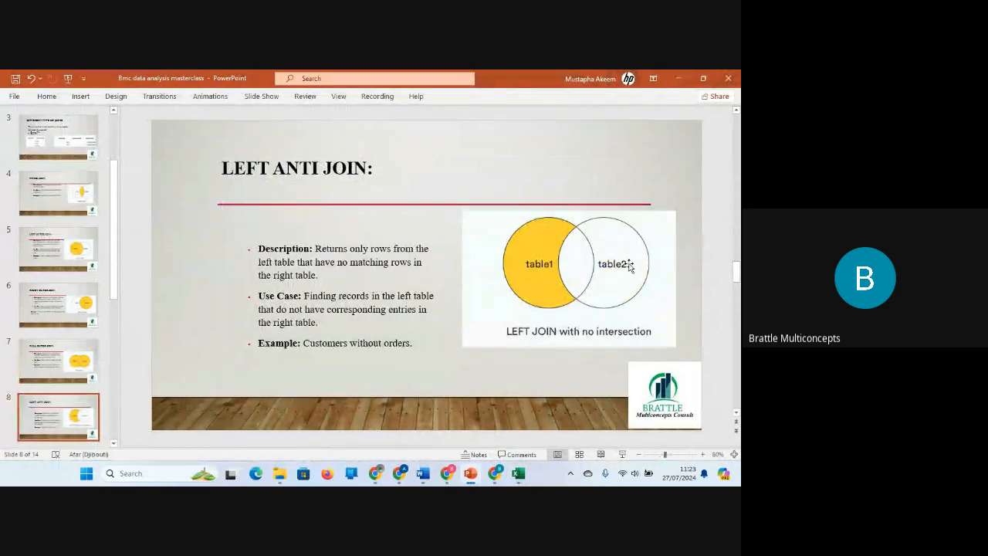
{"action": "key", "text": "alt+Tab"}
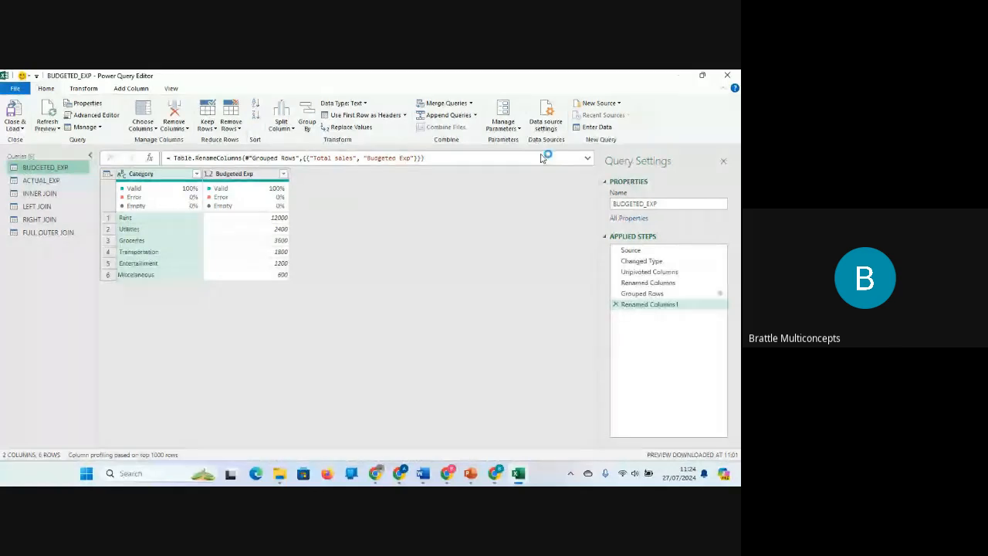
Merge BUDGETED_EXP with ACTUAL_EXP as a new query, matching on Category with the Left Anti join kind
{"action": "left_click", "coordinate": [471, 103]}
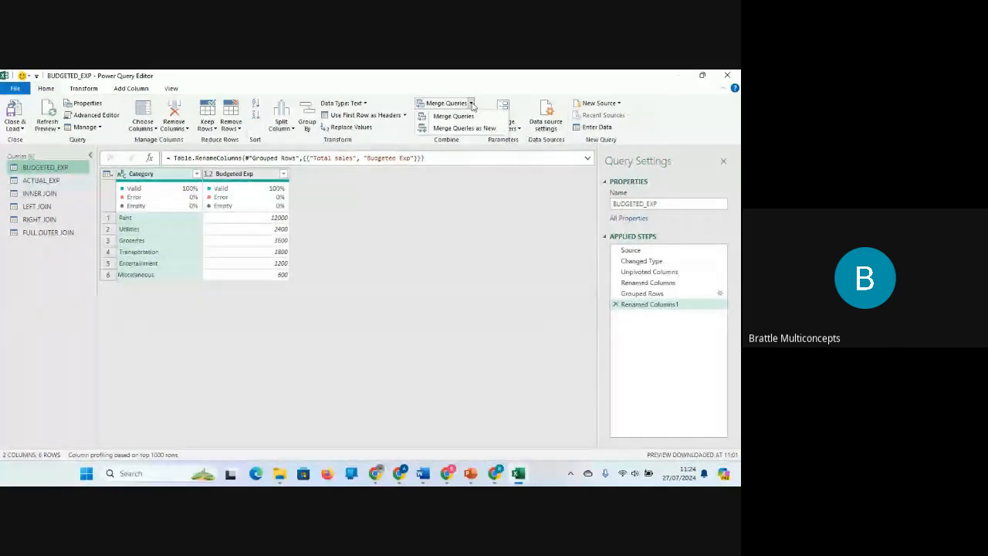
{"action": "left_click", "coordinate": [466, 128]}
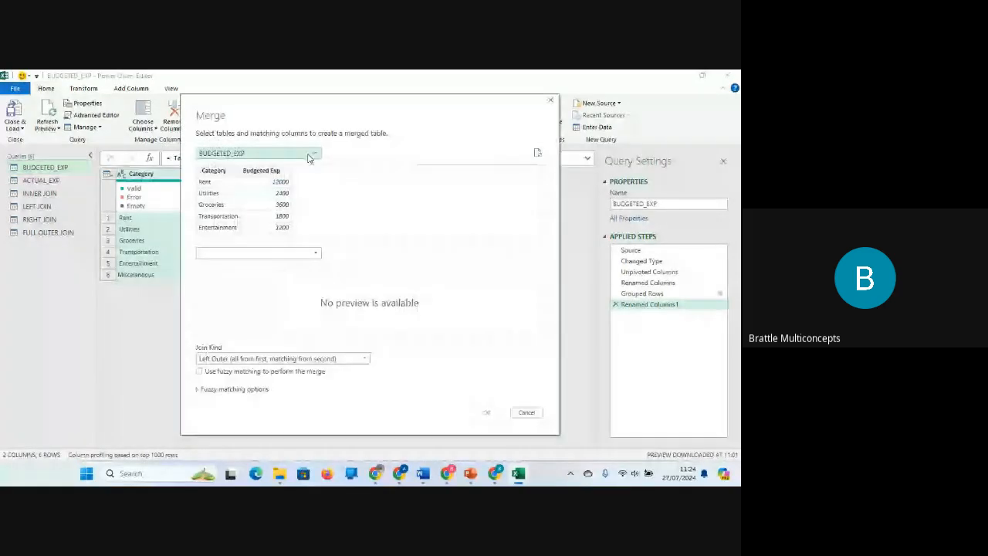
{"action": "left_click", "coordinate": [311, 256]}
{"action": "left_click", "coordinate": [283, 264]}
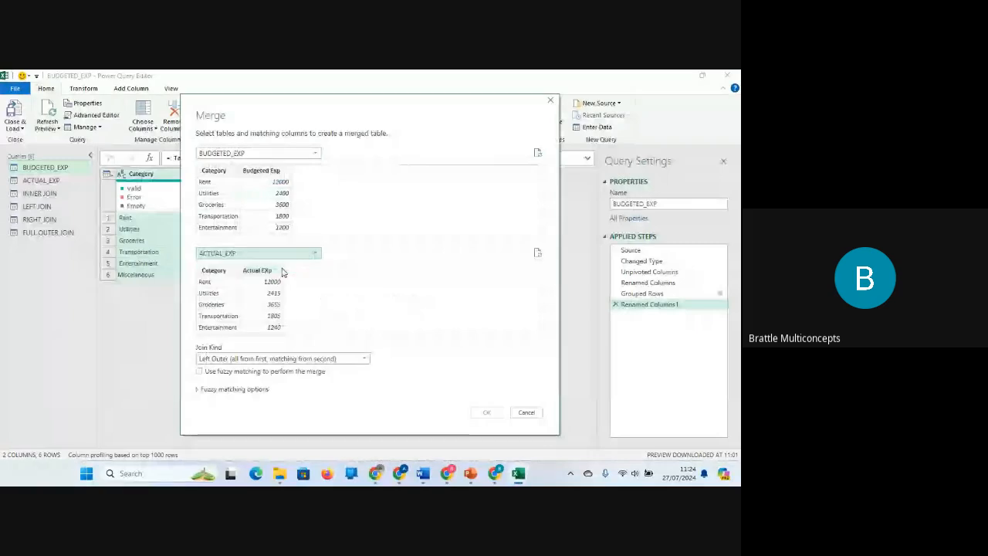
{"action": "left_click", "coordinate": [217, 226]}
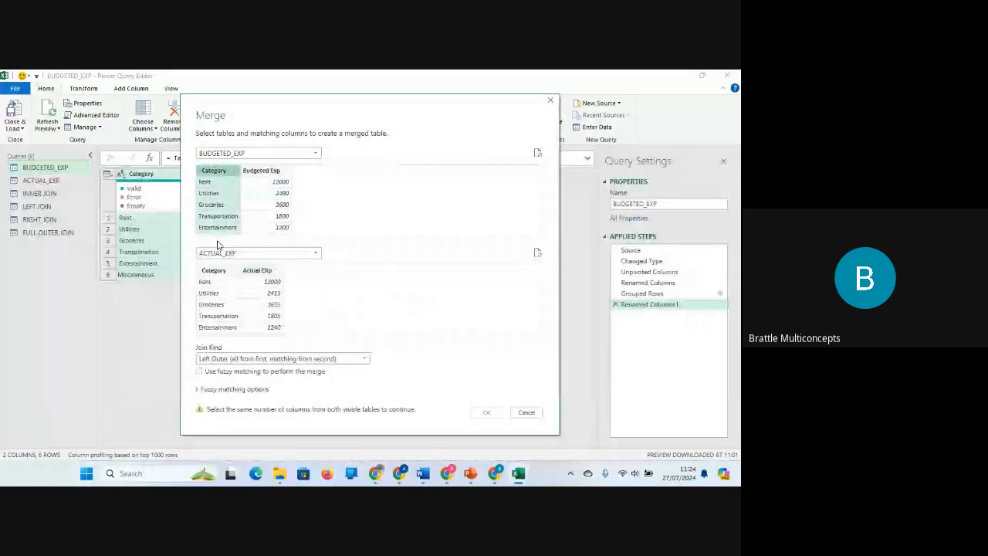
{"action": "left_click", "coordinate": [214, 272]}
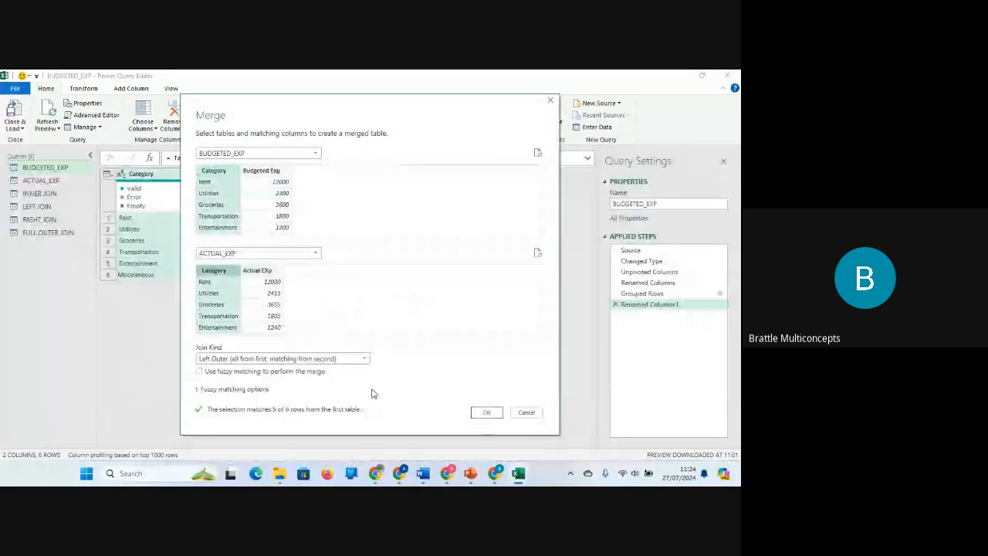
{"action": "left_click", "coordinate": [486, 412]}
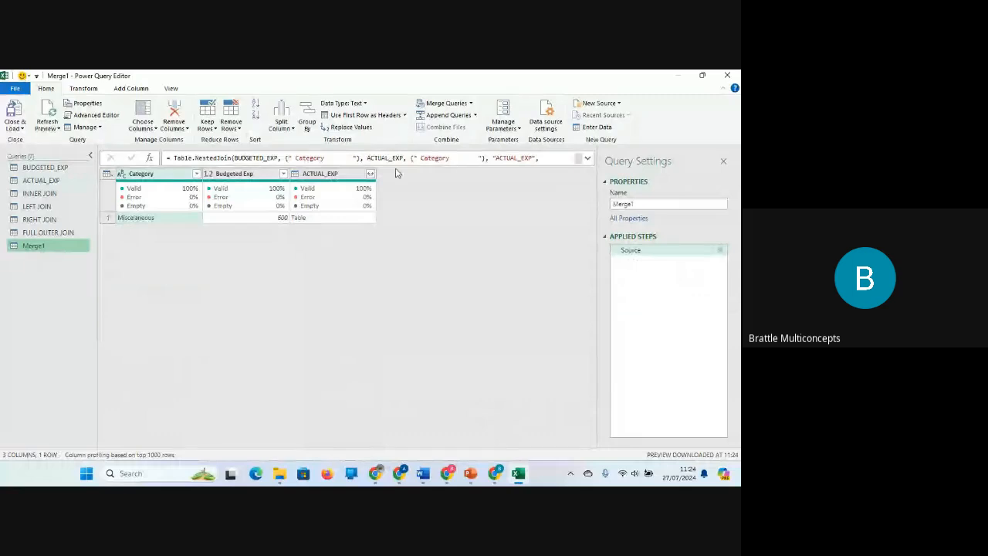
Expand only the Actual EXp column from ACTUAL_EXP without the name prefix, and rename the merged query as LEFT ANTI
{"action": "left_click", "coordinate": [371, 173]}
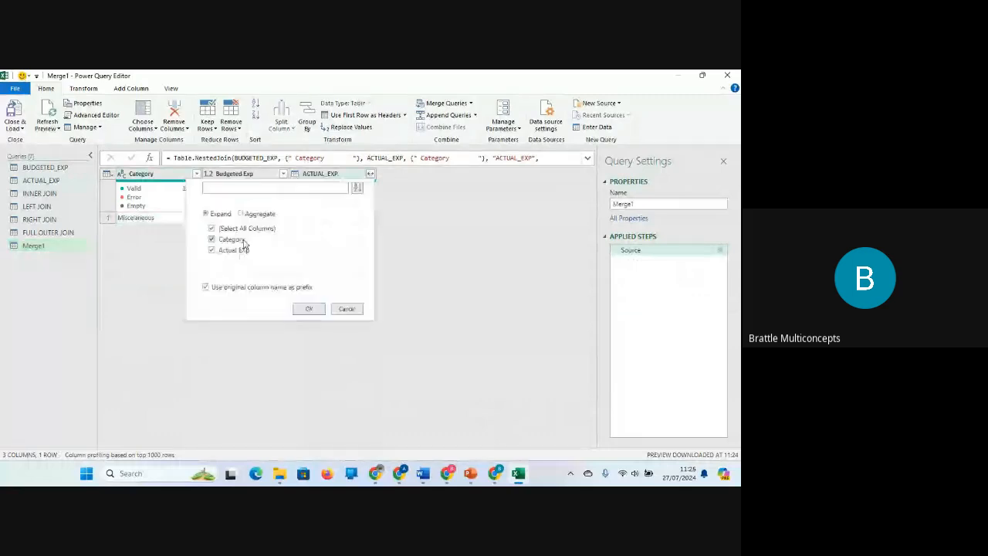
{"action": "left_click", "coordinate": [235, 242]}
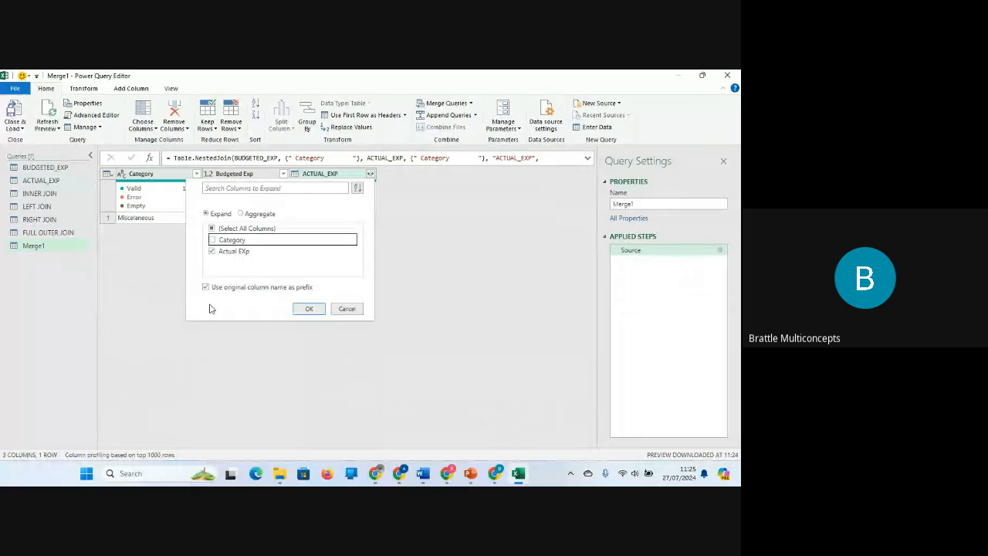
{"action": "left_click", "coordinate": [309, 308]}
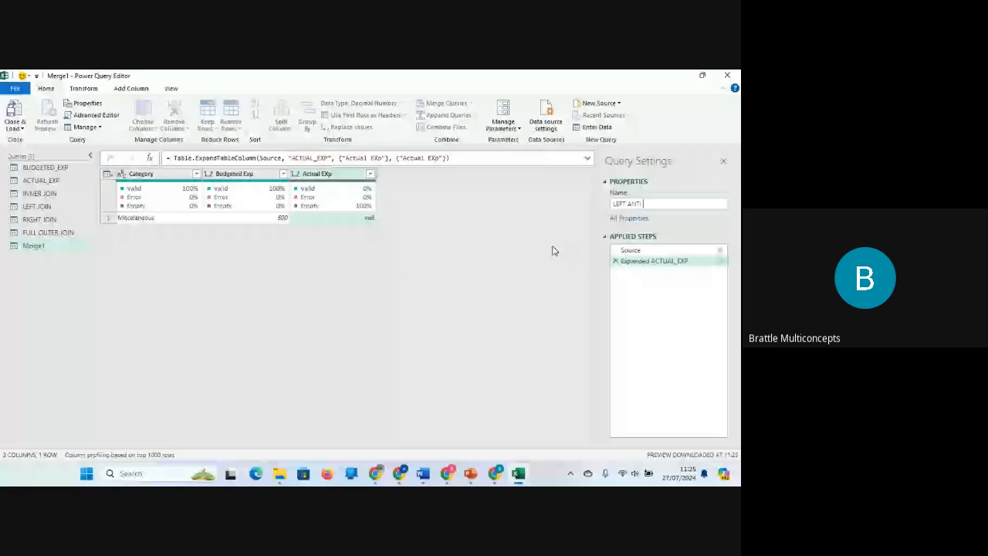
{"action": "key", "text": "Return"}
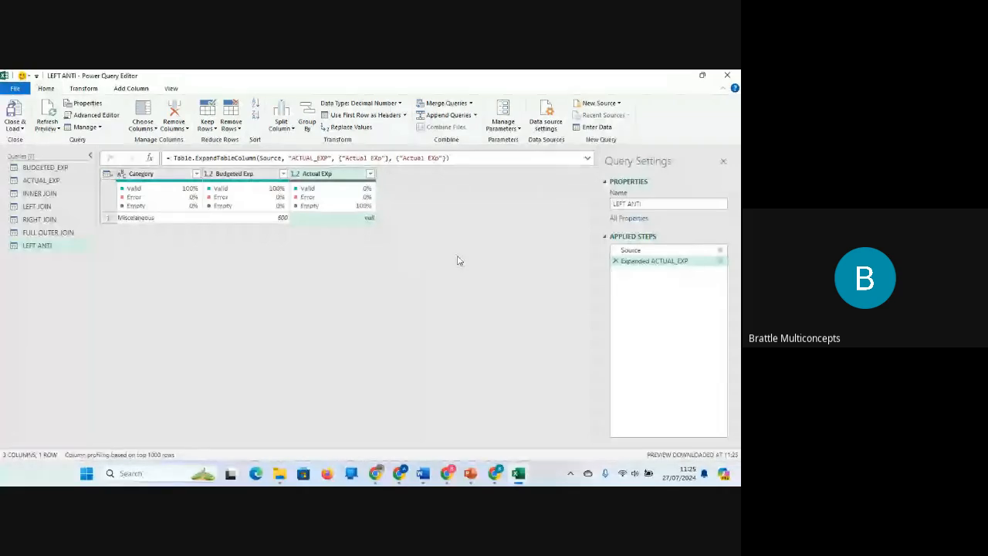
Merge BUDGETED_EXP with ACTUAL_EXP as a new query, matching on Category with the Right Anti (rows only in second) join kind
{"action": "left_click", "coordinate": [50, 168]}
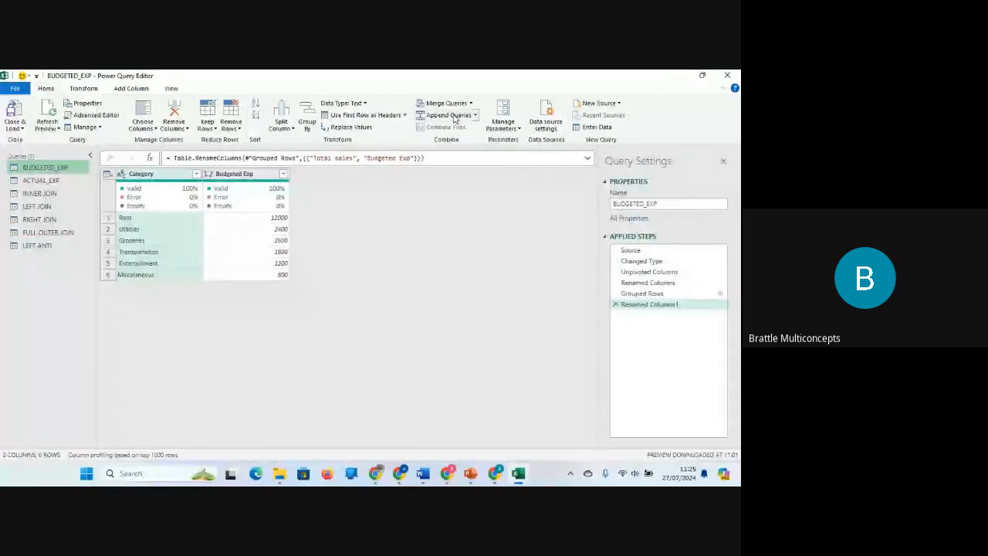
{"action": "left_click", "coordinate": [448, 103]}
{"action": "left_click", "coordinate": [462, 130]}
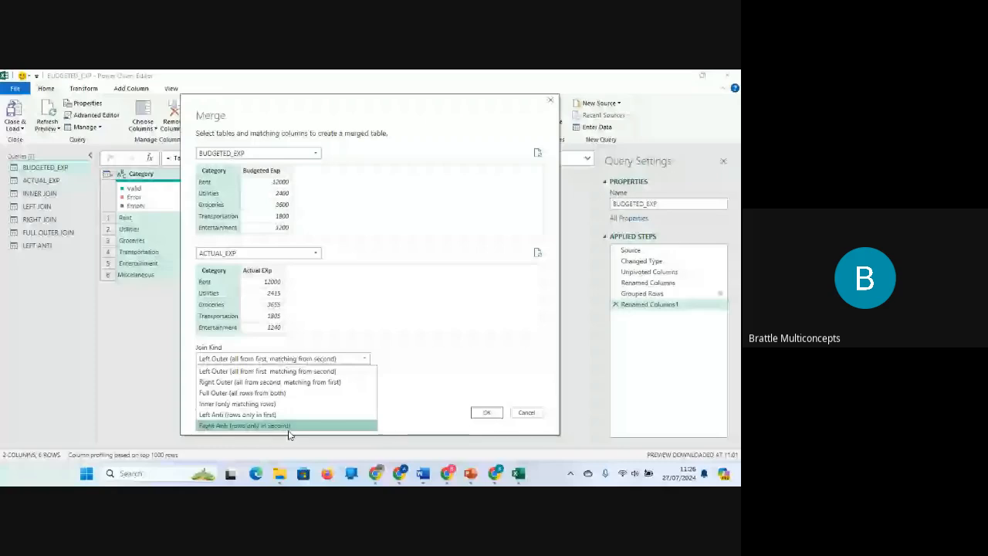
{"action": "left_click", "coordinate": [288, 430]}
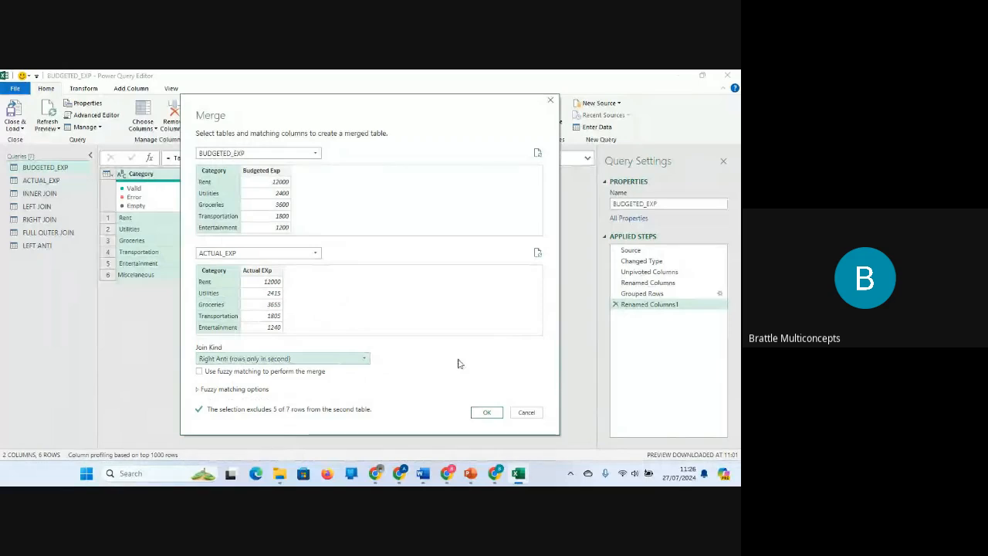
{"action": "left_click", "coordinate": [486, 413]}
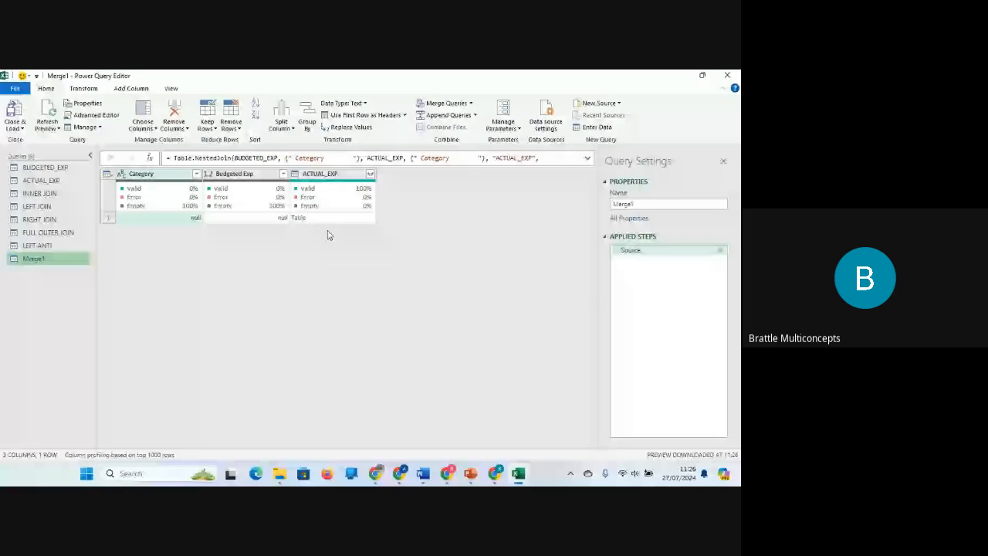
Expand the ACTUAL_EXP column to include both Category and Actual EXp, without the original column name prefix
{"action": "left_click", "coordinate": [371, 175]}
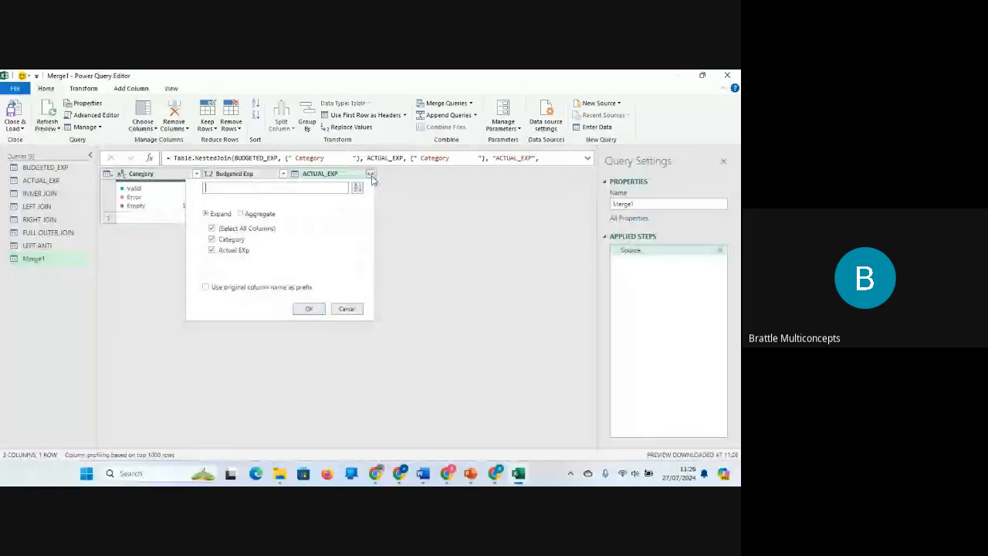
{"action": "left_click", "coordinate": [231, 228]}
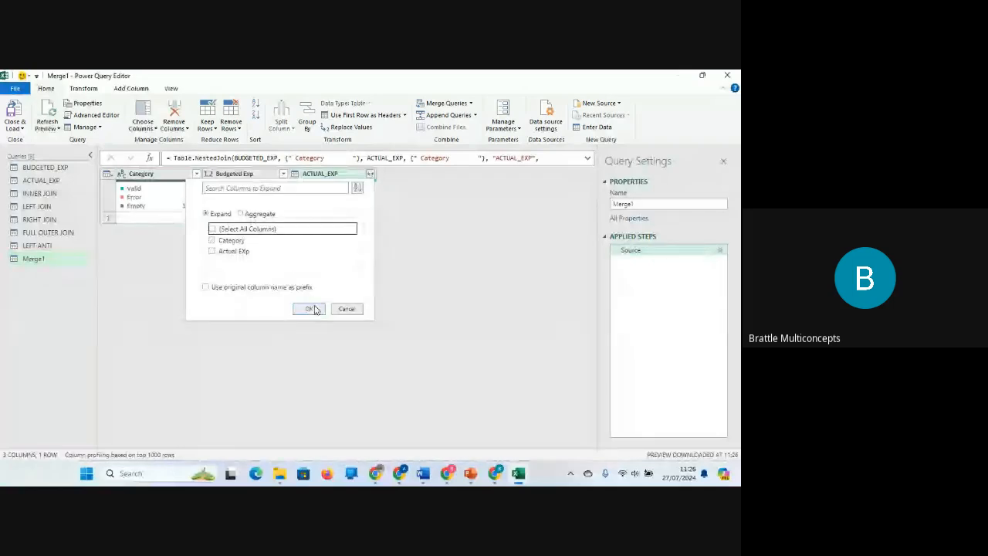
{"action": "left_click", "coordinate": [213, 230]}
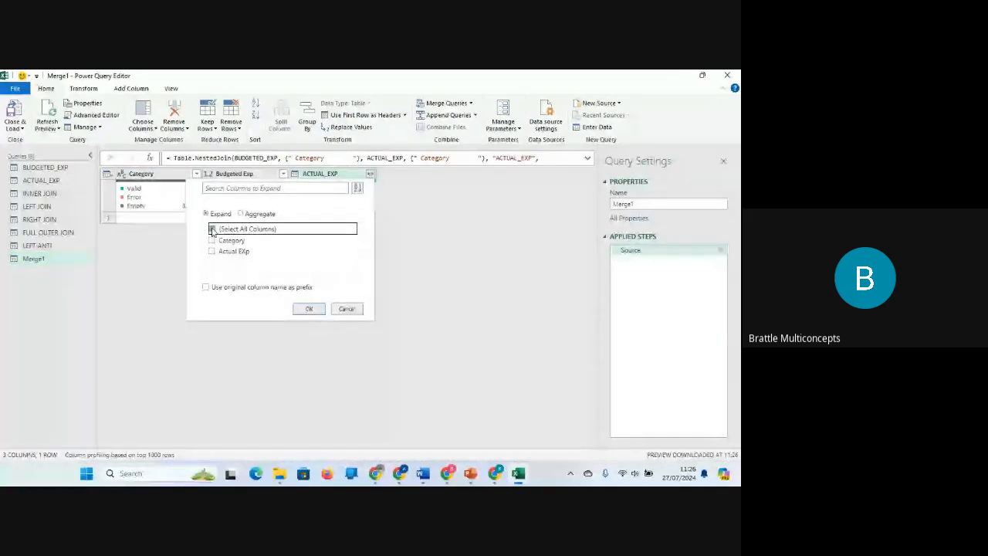
{"action": "left_click", "coordinate": [308, 309]}
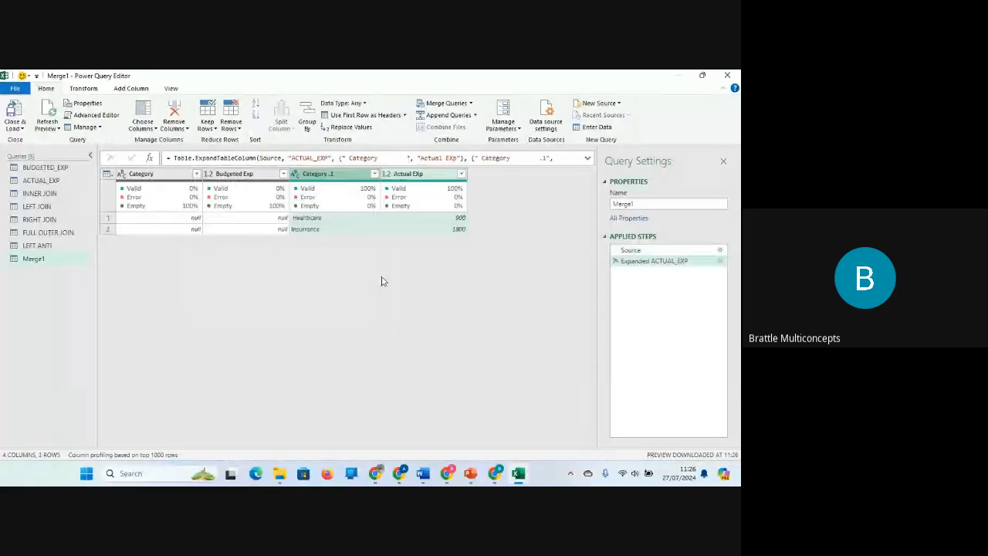
Remove the empty Category column and move the Category .1 column ahead of Budgeted Exp
{"action": "left_click", "coordinate": [155, 175]}
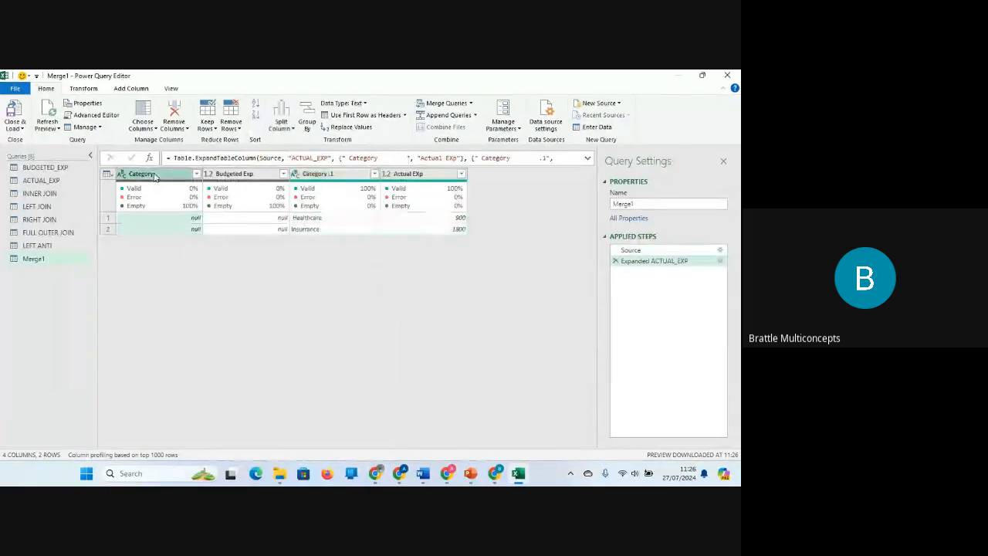
{"action": "right_click", "coordinate": [154, 175]}
{"action": "left_click", "coordinate": [193, 194]}
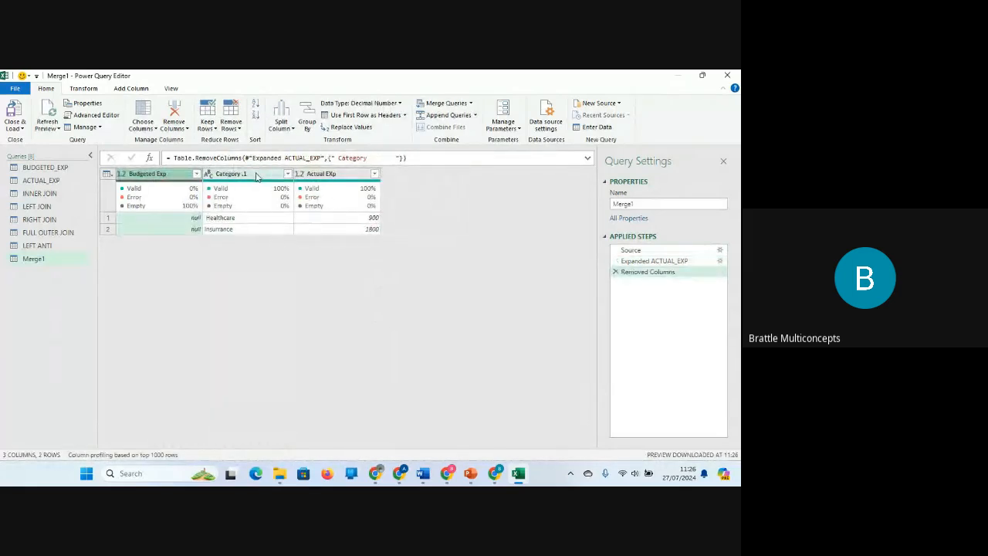
{"action": "left_click", "coordinate": [257, 175]}
{"action": "left_click_drag", "start_coordinate": [257, 175], "coordinate": [143, 174]}
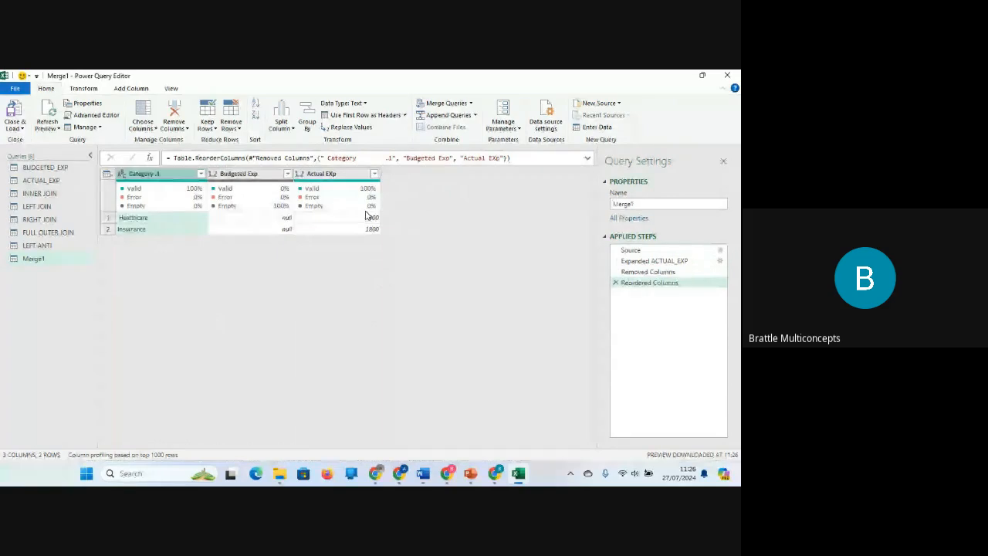
Rename the new merged query as RIGHT ANTI
{"action": "left_click_drag", "start_coordinate": [651, 204], "coordinate": [593, 205]}
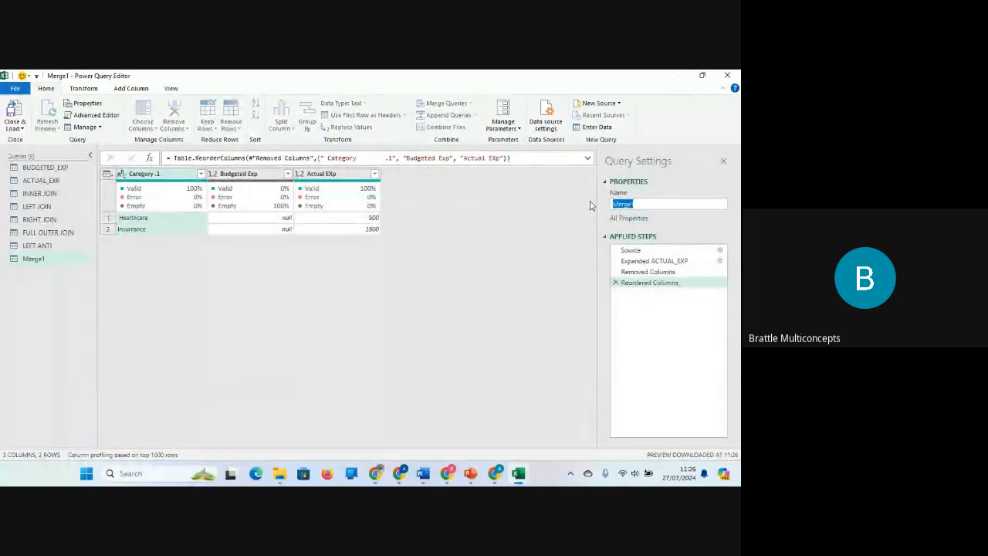
{"action": "type", "text": "RIGHT ANTI"}
{"action": "key", "text": "Return"}
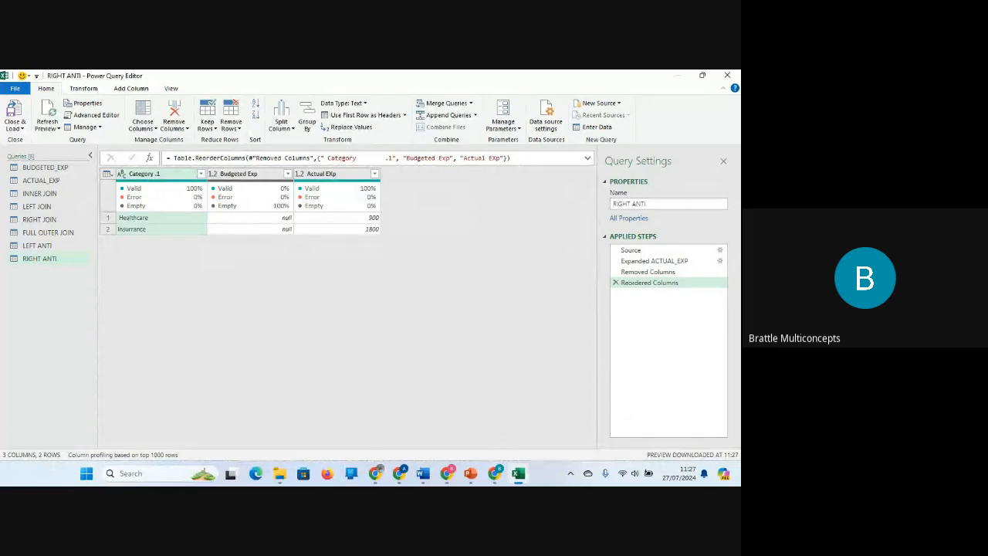
Examine the Join Kind options in the Source merge settings of the FULL OUTER JOIN query, and cancel without changing them
{"action": "mouse_move", "coordinate": [518, 451]}
{"action": "key", "text": "alt+Tab"}
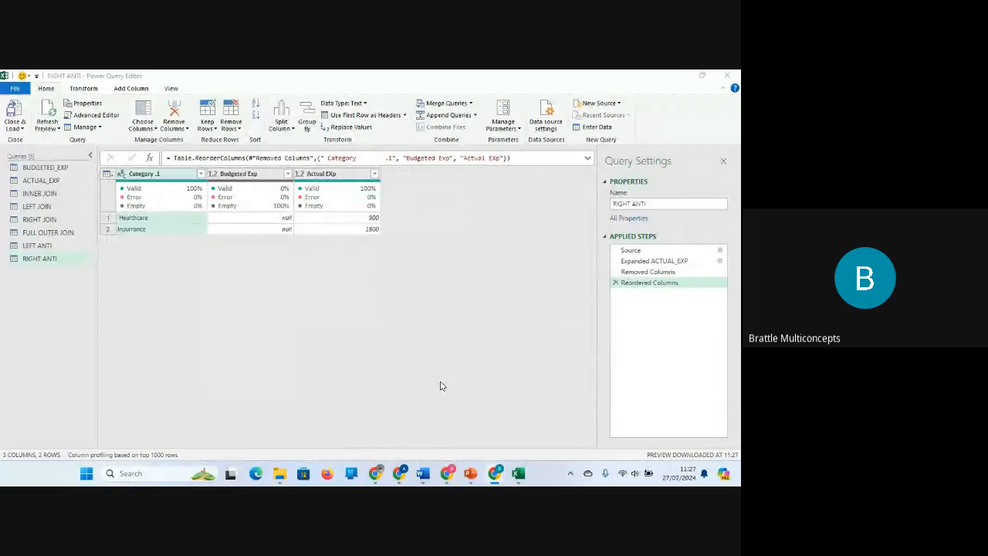
{"action": "left_click", "coordinate": [39, 167]}
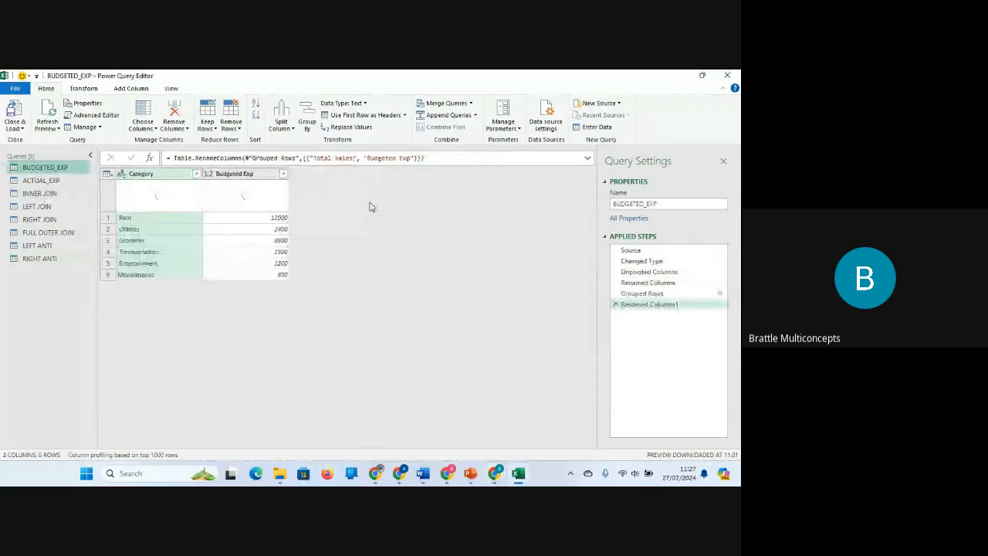
{"action": "left_click", "coordinate": [52, 232]}
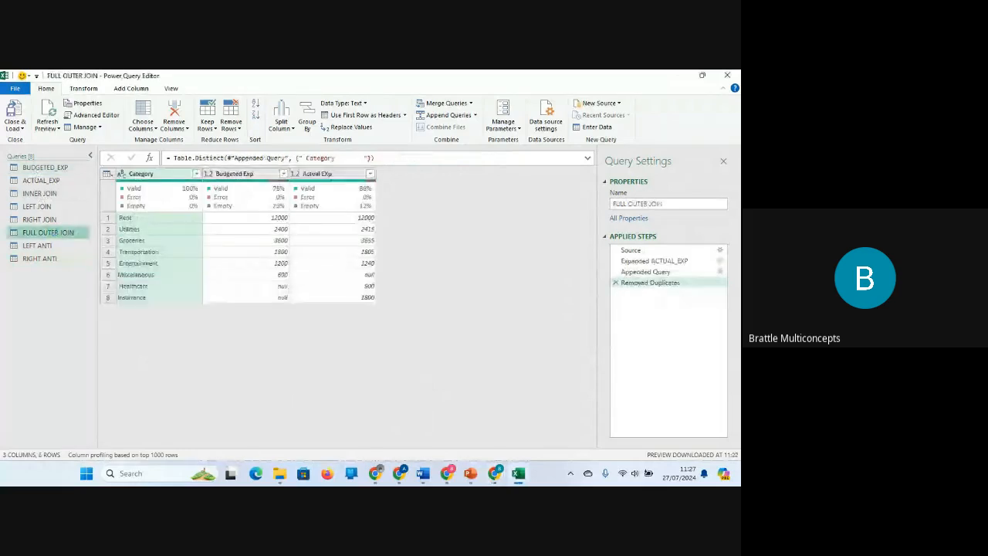
{"action": "left_click", "coordinate": [720, 250]}
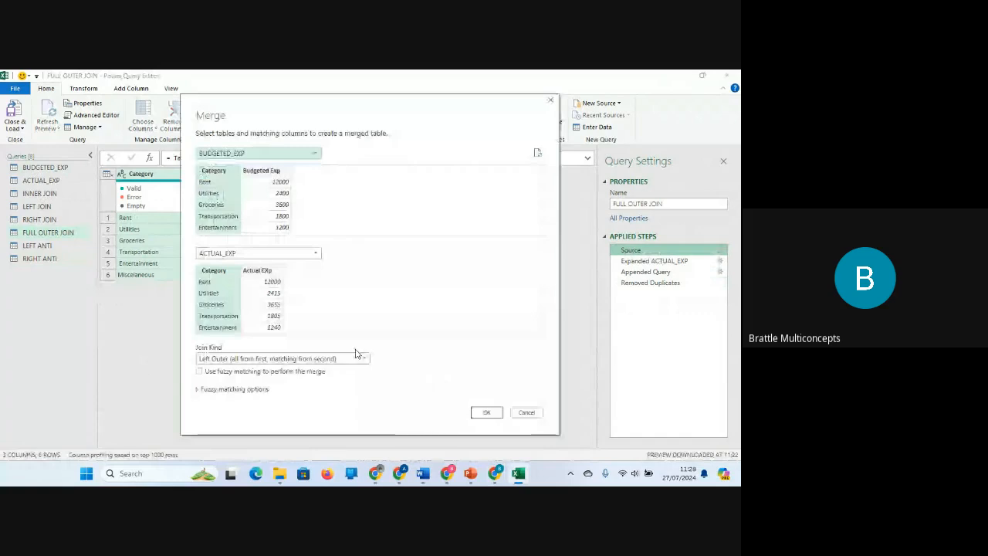
{"action": "left_click", "coordinate": [355, 358]}
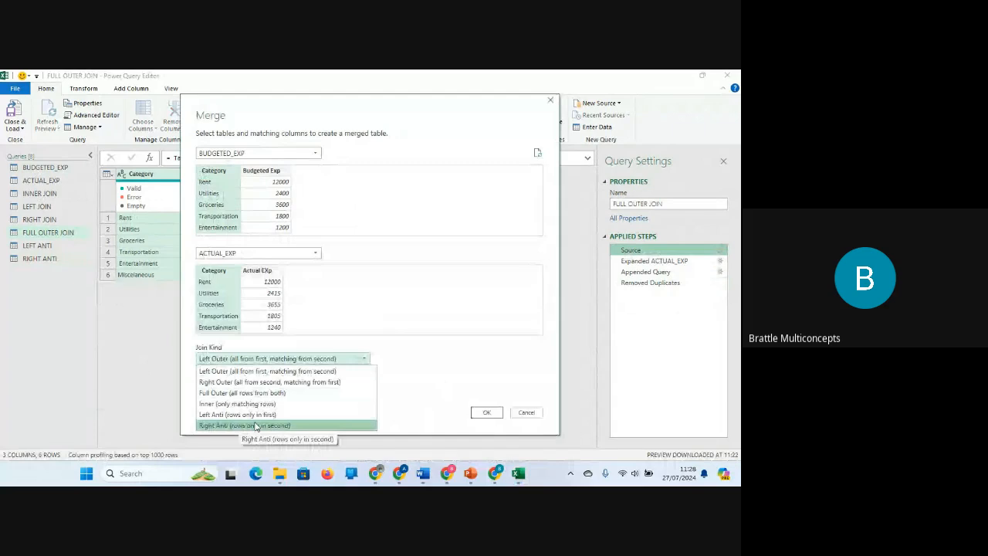
{"action": "left_click", "coordinate": [526, 412]}
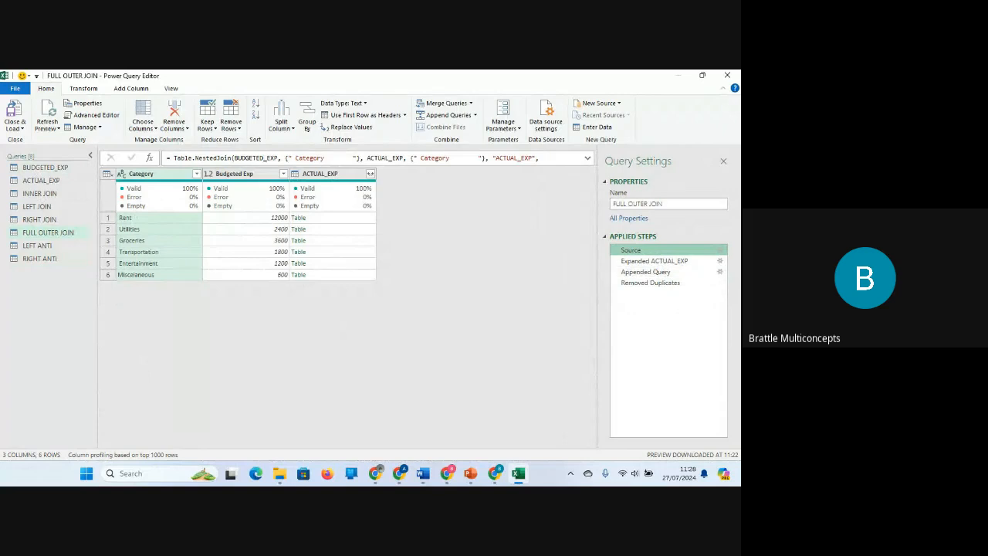
Review the rows of the LEFT ANTI and RIGHT ANTI queries
{"action": "key", "text": "alt+Tab"}
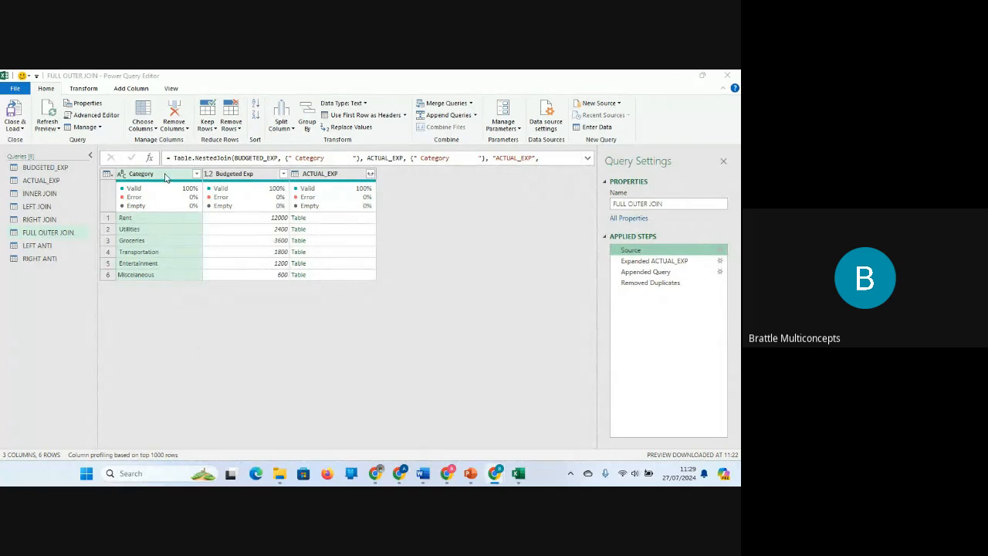
{"action": "left_click", "coordinate": [69, 246]}
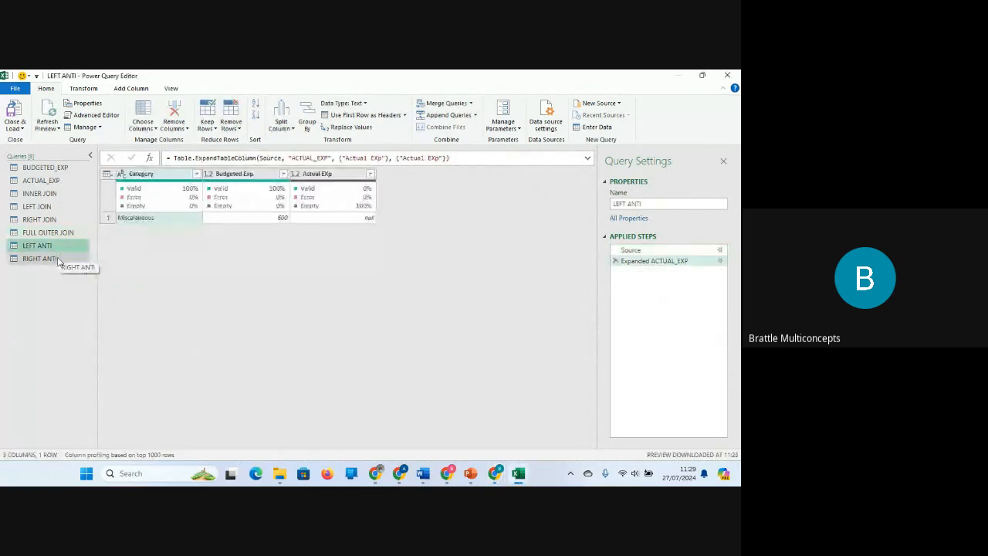
{"action": "left_click", "coordinate": [58, 261]}
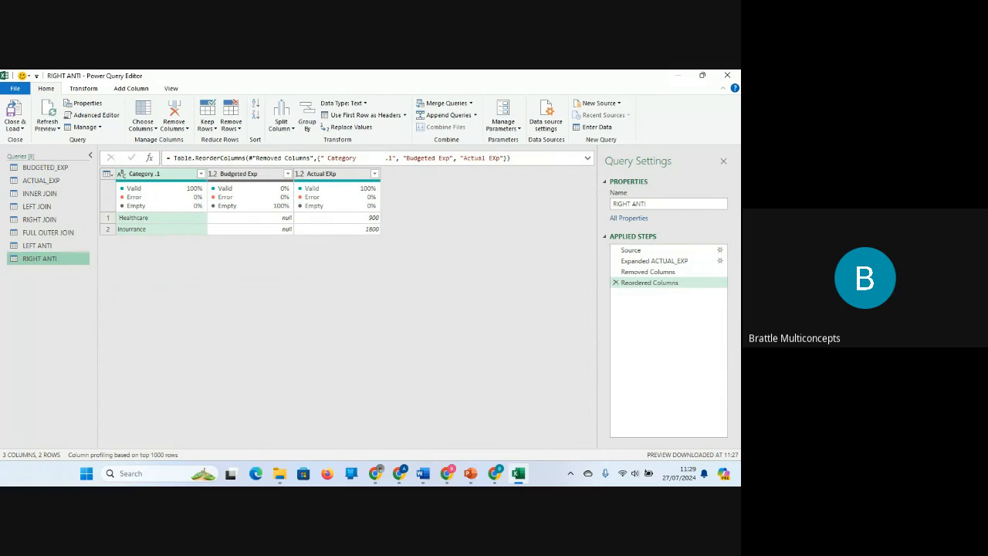
{"action": "key", "text": "alt+Tab"}
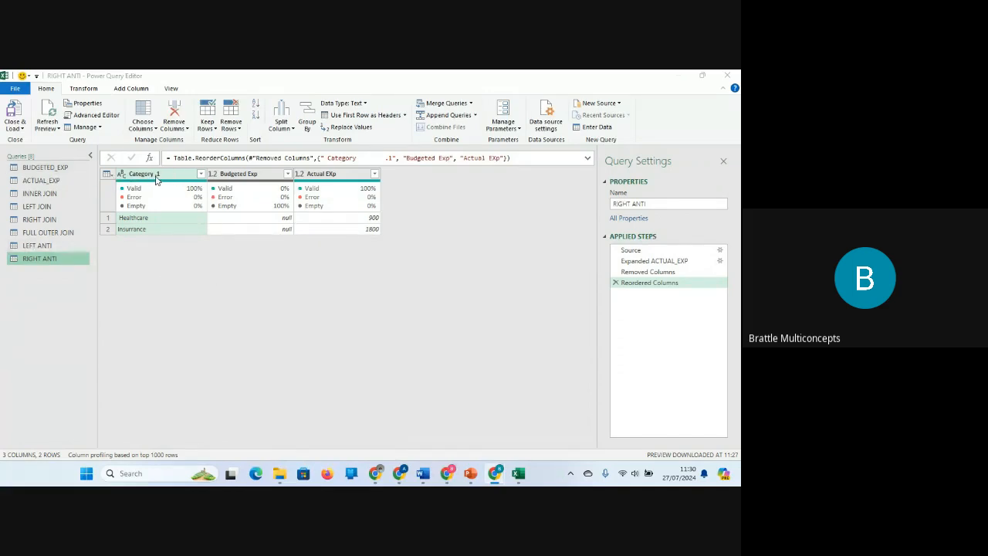
Switch between the LEFT ANTI and RIGHT ANTI queries to compare their Category, Budgeted Exp and Actual Exp columns
{"action": "left_click", "coordinate": [68, 244]}
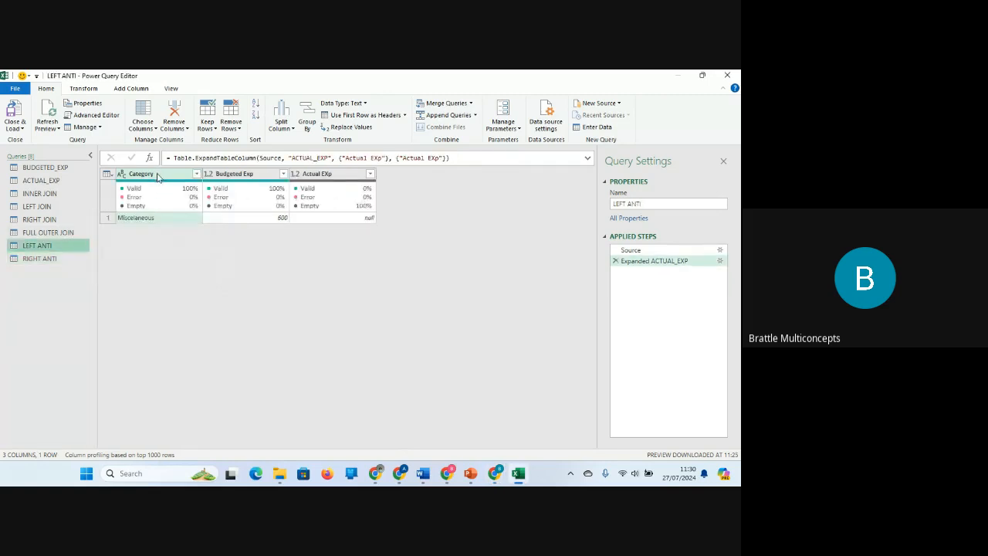
{"action": "left_click", "coordinate": [58, 259]}
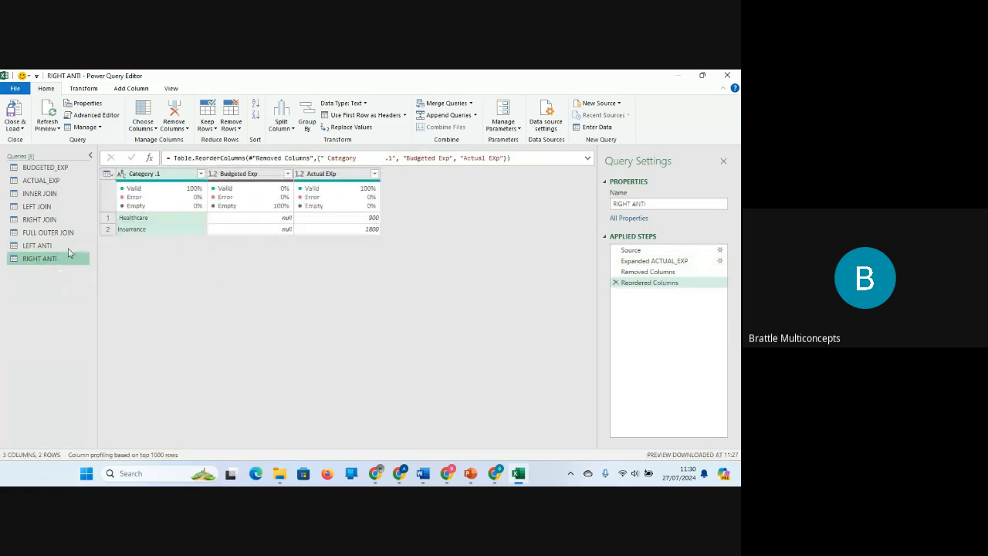
{"action": "left_click", "coordinate": [67, 247]}
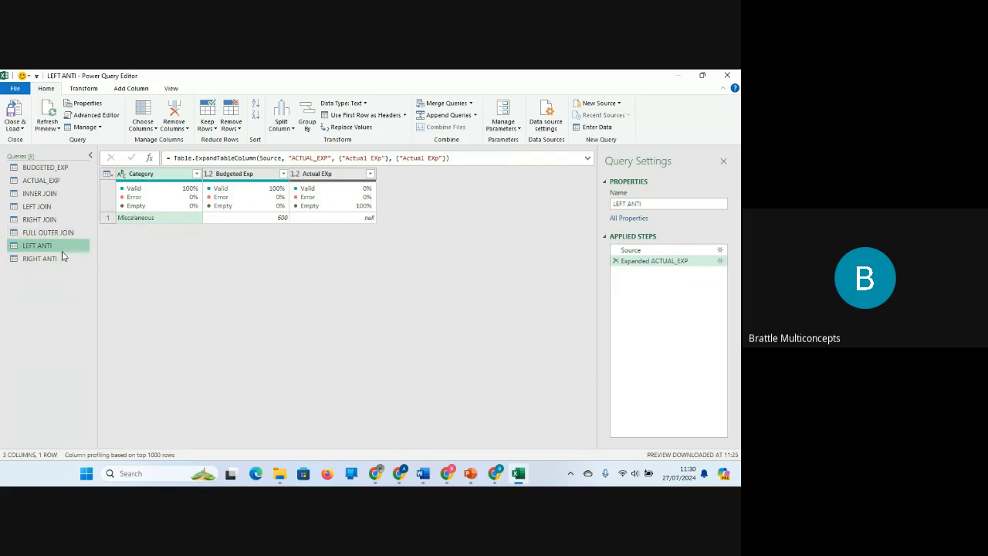
{"action": "left_click", "coordinate": [64, 258]}
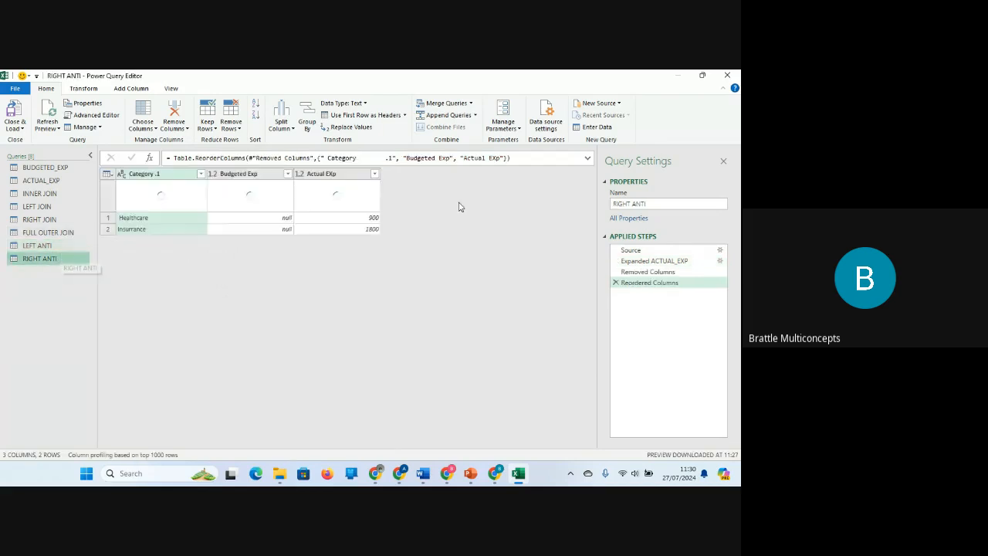
Inspect the Expanded ACTUAL_EXP and Source merge settings of the RIGHT ANTI query without changing them
{"action": "left_click", "coordinate": [721, 261]}
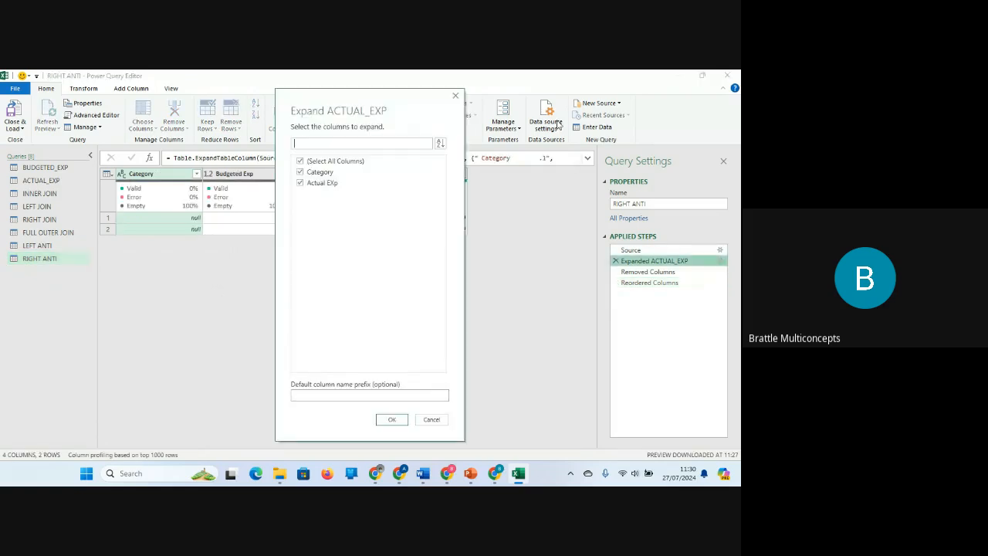
{"action": "left_click", "coordinate": [456, 96]}
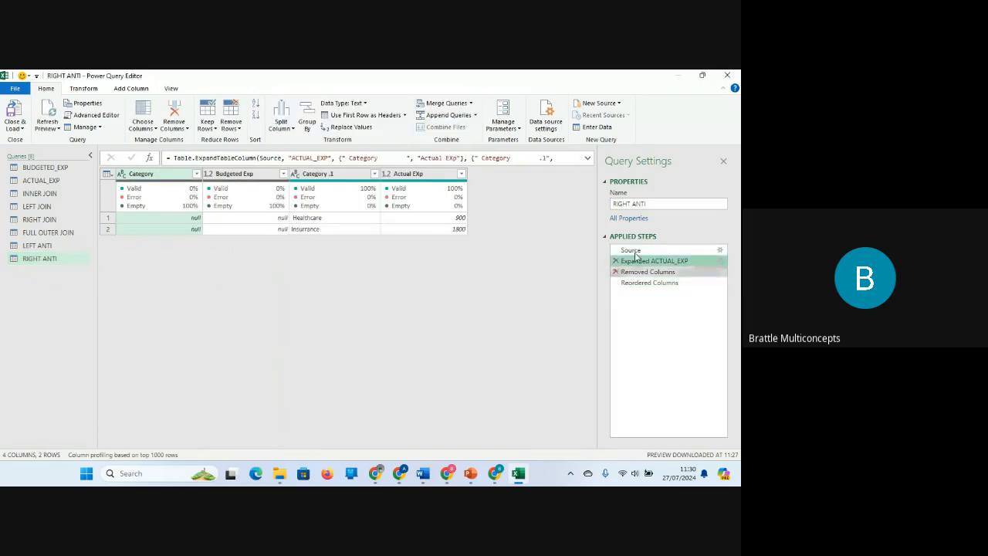
{"action": "left_click", "coordinate": [721, 251]}
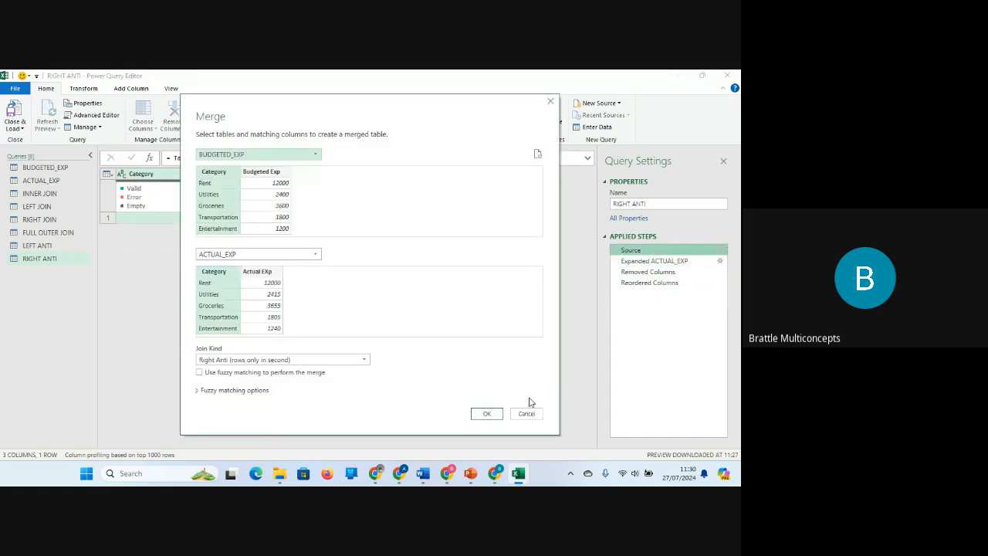
{"action": "left_click", "coordinate": [487, 413]}
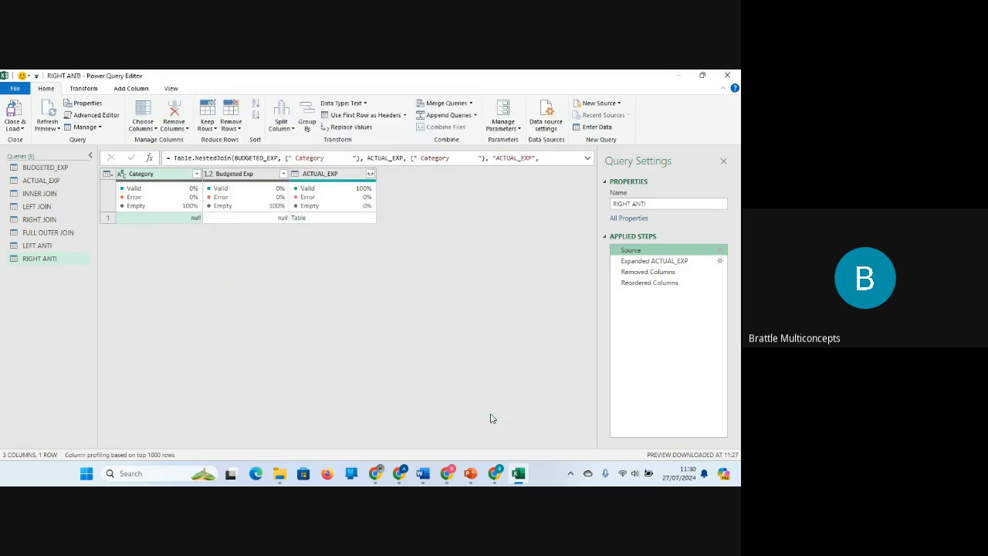
Remove the empty Category column directly after the Source step of RIGHT ANTI, inserting it as an intermediate step
{"action": "right_click", "coordinate": [176, 176]}
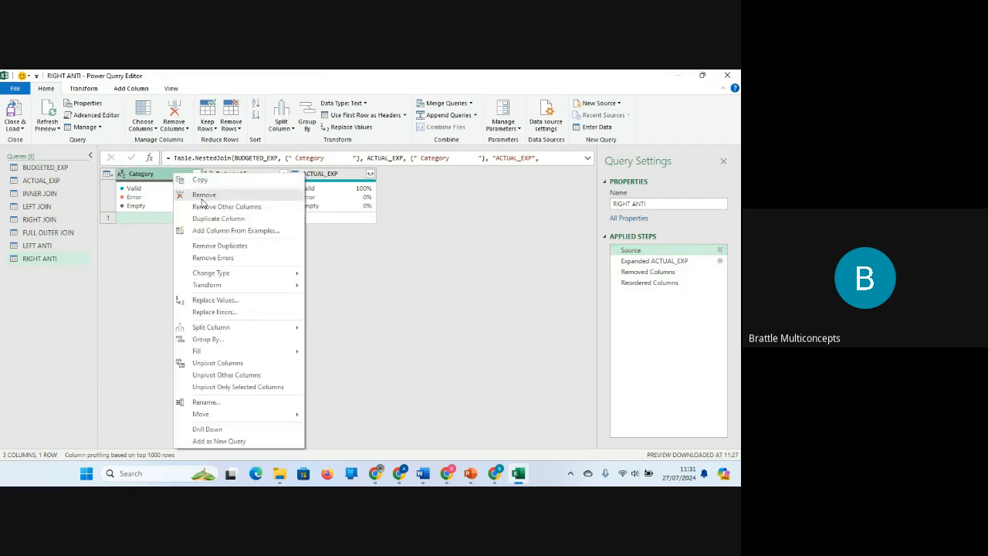
{"action": "left_click", "coordinate": [203, 196]}
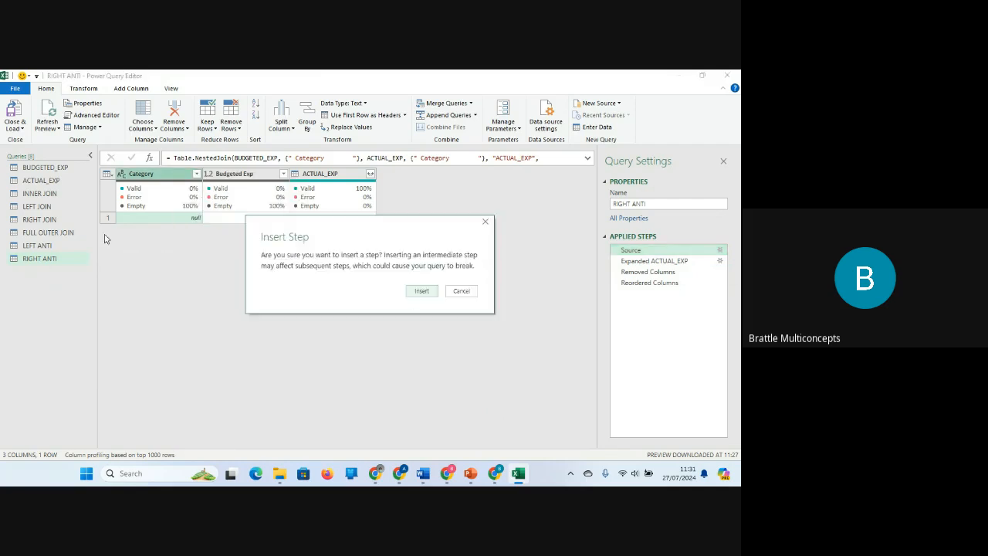
{"action": "left_click", "coordinate": [421, 291]}
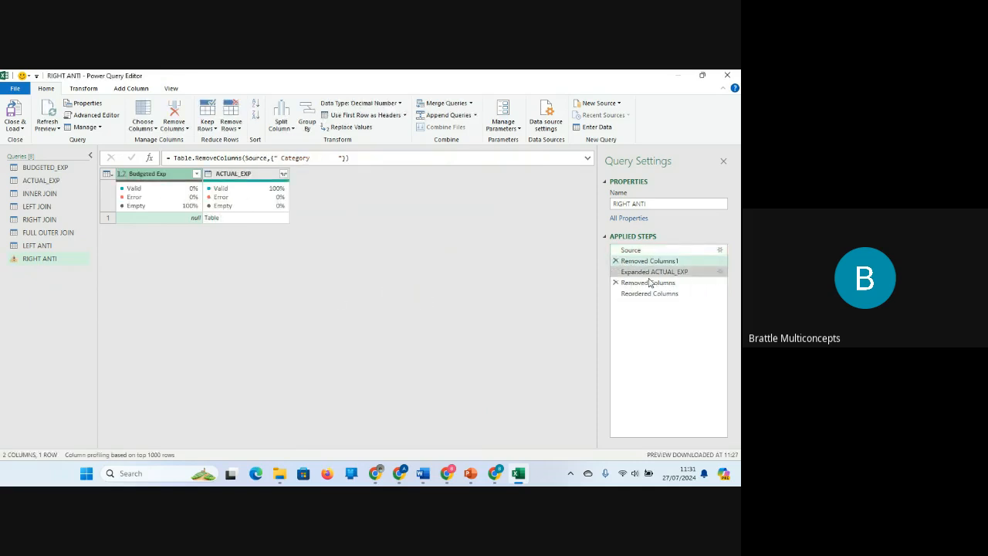
Delete the old Expanded ACTUAL_EXP, Reordered Columns and Removed Columns steps that follow the inserted column removal
{"action": "left_click", "coordinate": [616, 273]}
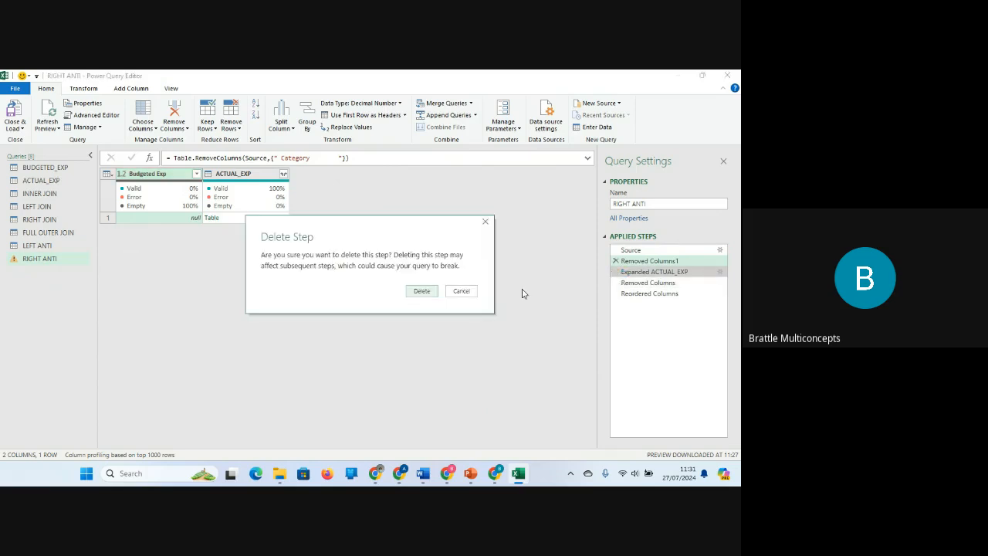
{"action": "left_click", "coordinate": [423, 292]}
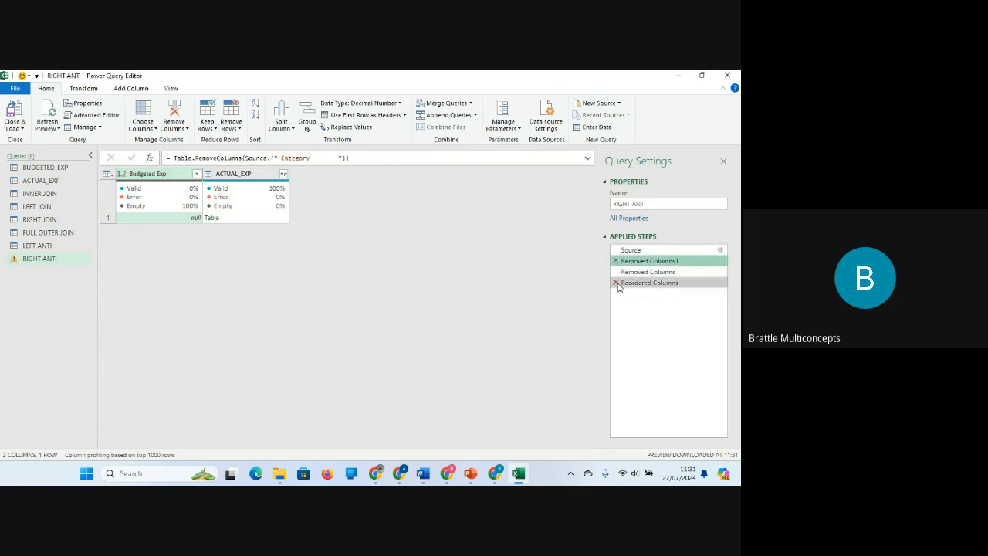
{"action": "left_click", "coordinate": [616, 282]}
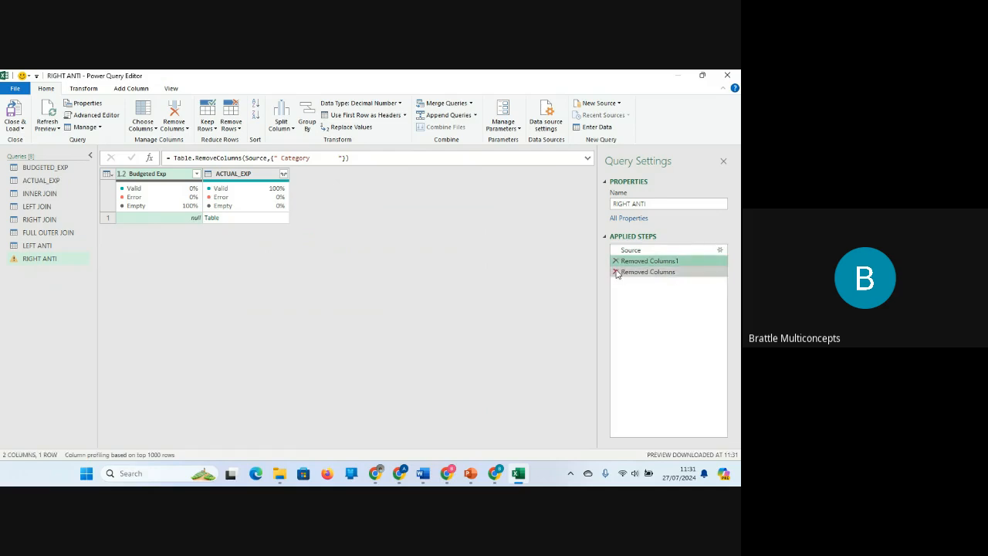
{"action": "left_click", "coordinate": [616, 272]}
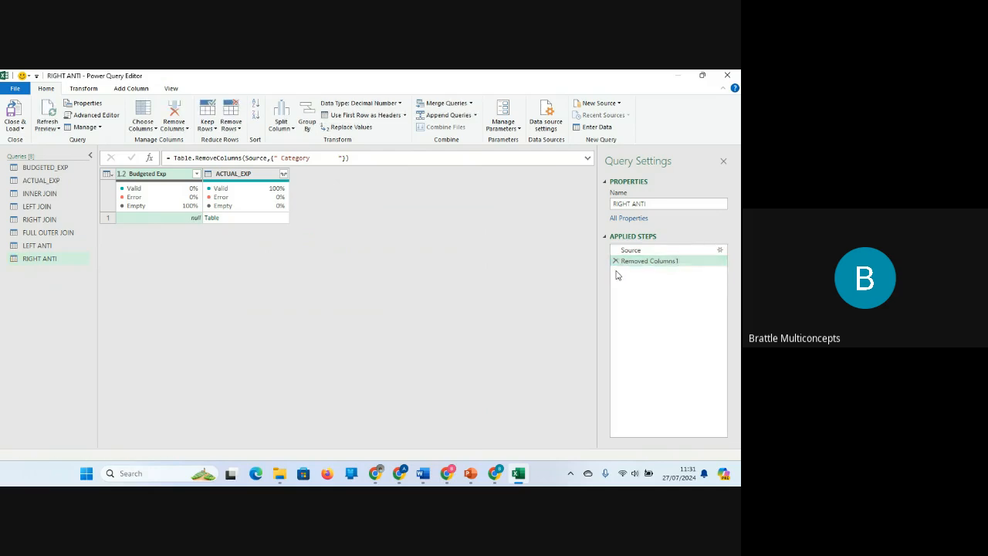
Expand ACTUAL_EXP into Category and Actual Exp without a name prefix, and move both columns ahead of Budgeted Exp
{"action": "left_click", "coordinate": [284, 176]}
{"action": "left_click", "coordinate": [284, 176]}
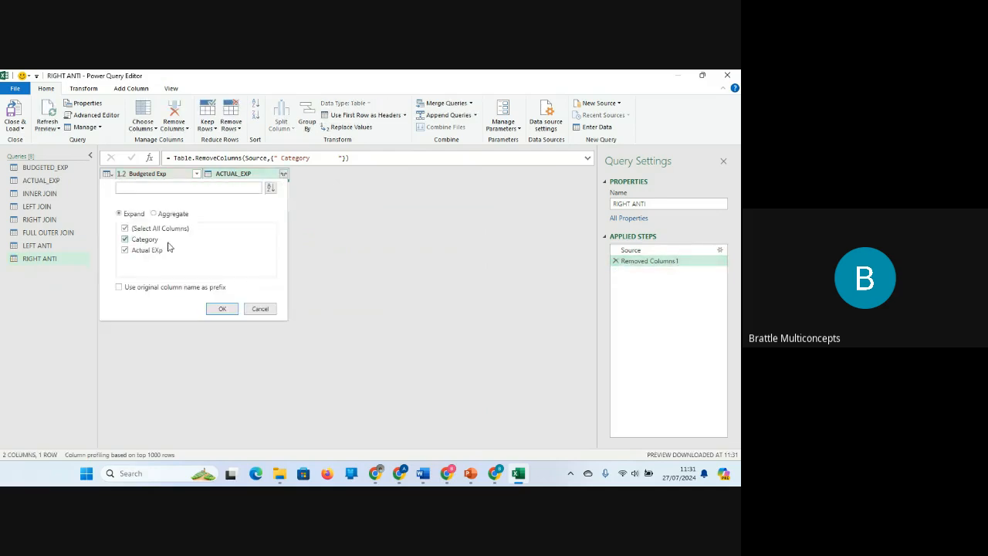
{"action": "left_click", "coordinate": [220, 309]}
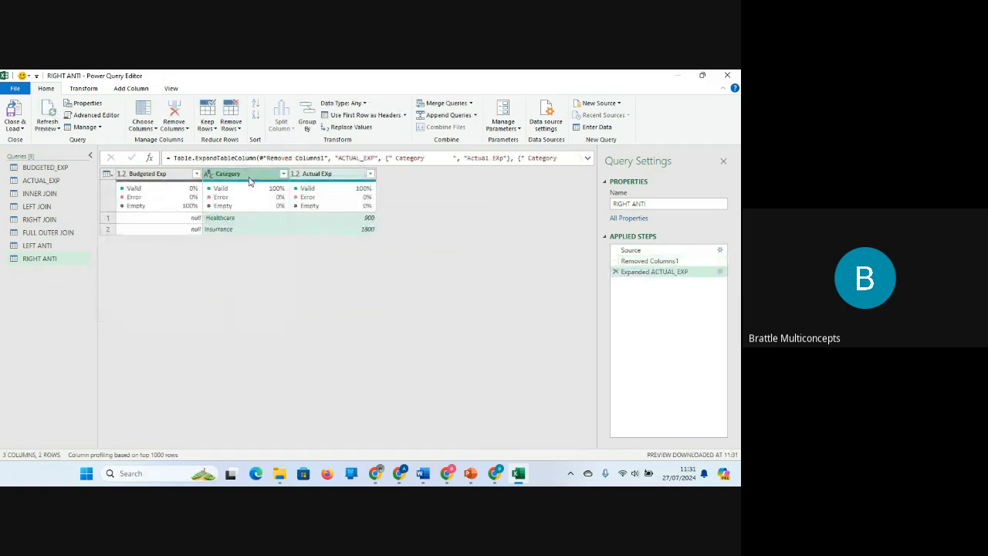
{"action": "left_click_drag", "start_coordinate": [249, 178], "coordinate": [125, 176]}
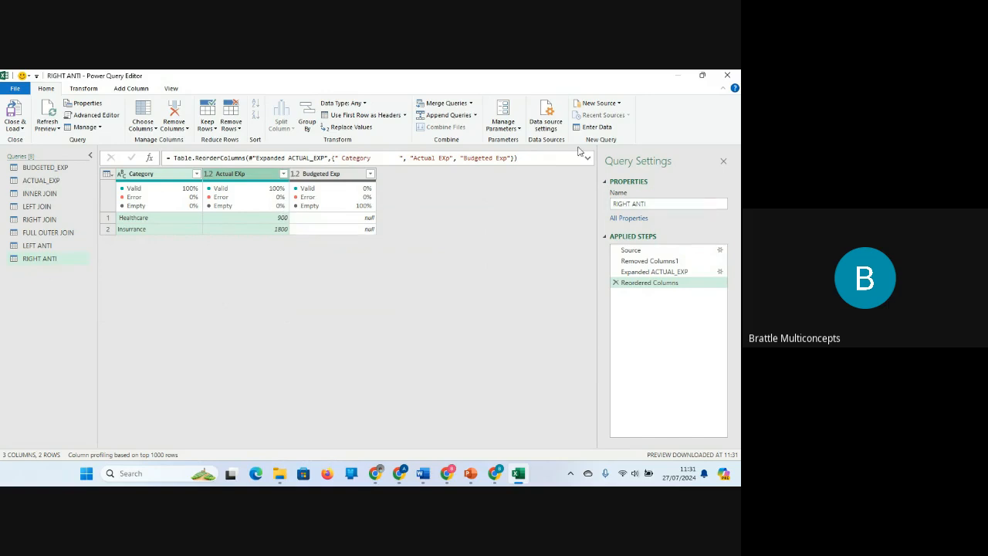
{"action": "left_click", "coordinate": [470, 103]}
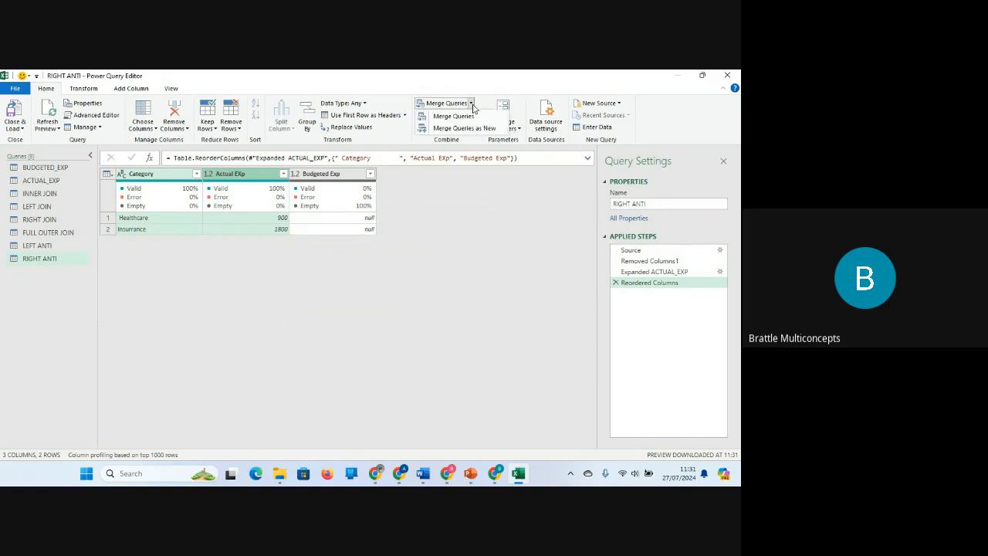
{"action": "left_click", "coordinate": [464, 117]}
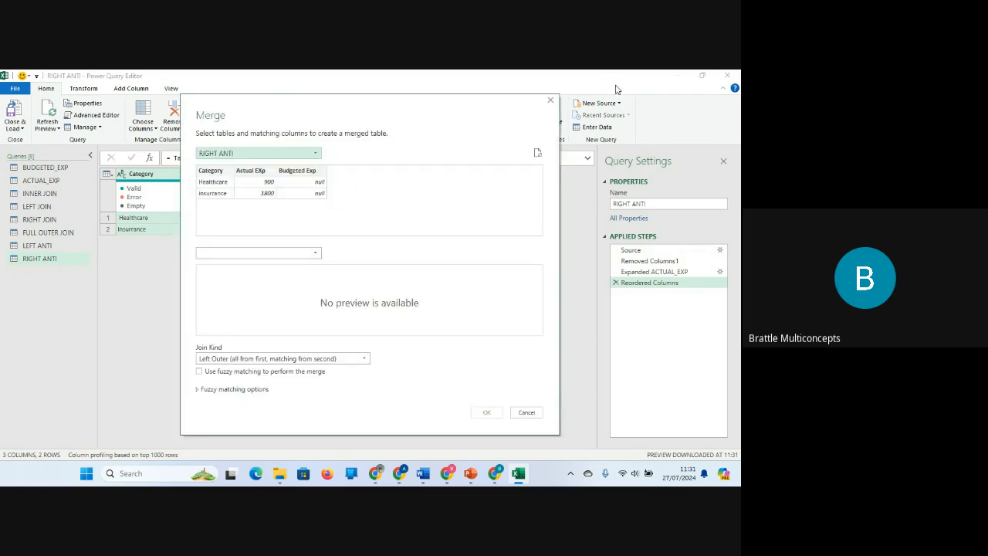
{"action": "left_click", "coordinate": [550, 103]}
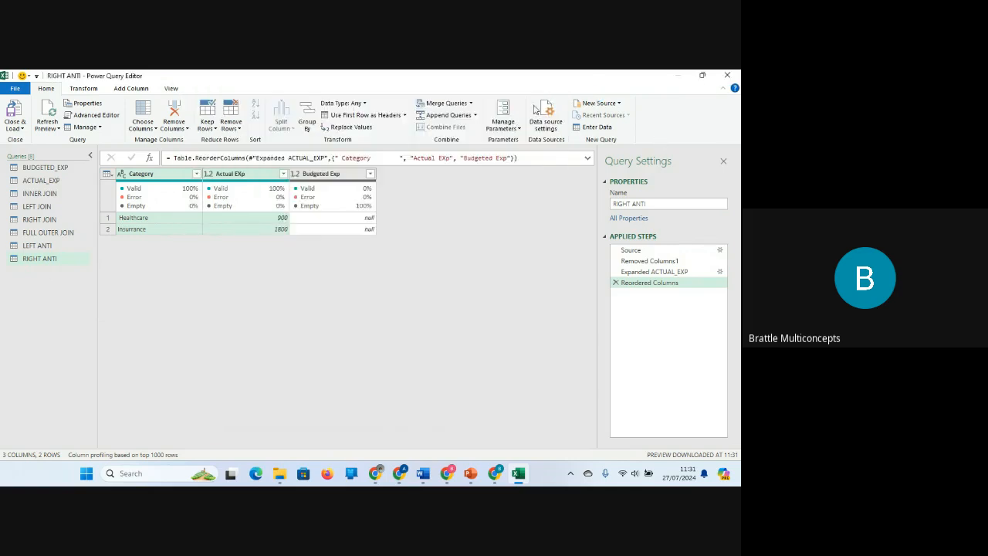
Append two tables as a new query, with RIGHT ANTI as the first table and LEFT JOIN as the second
{"action": "left_click", "coordinate": [475, 115]}
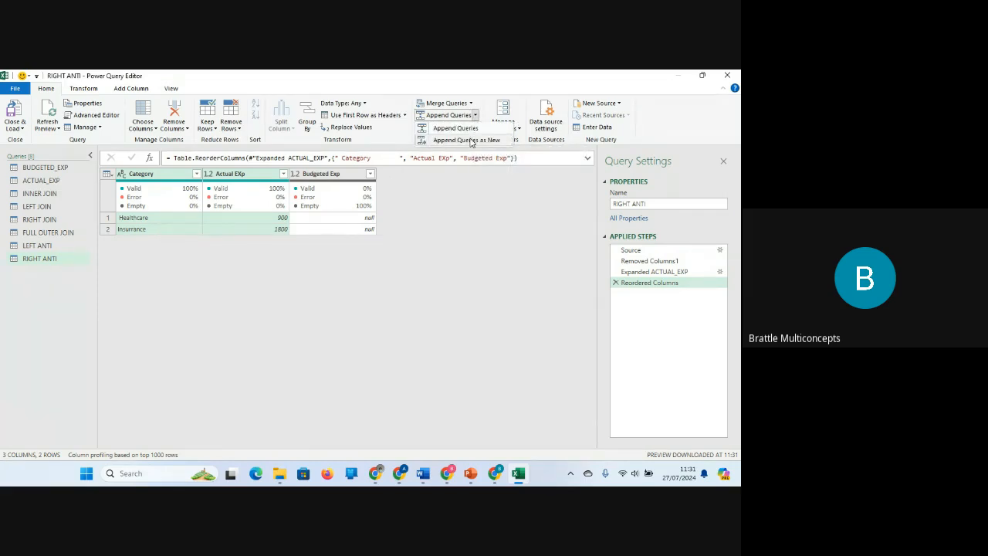
{"action": "left_click", "coordinate": [470, 140]}
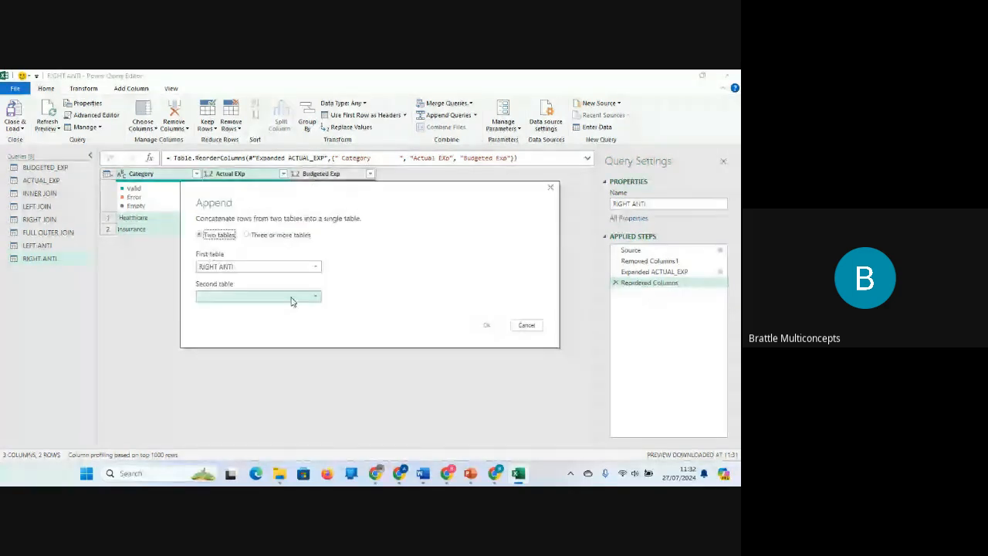
{"action": "left_click", "coordinate": [291, 301]}
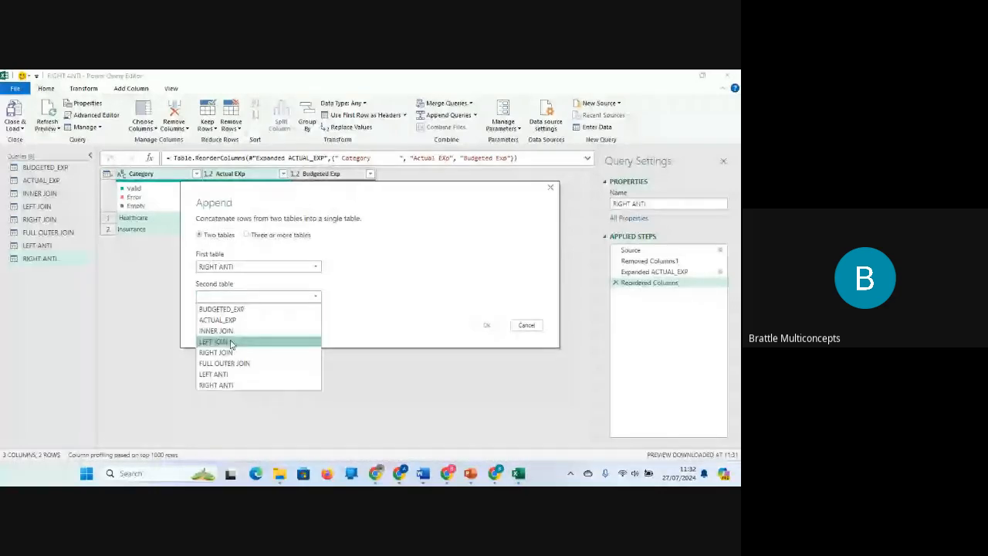
{"action": "left_click", "coordinate": [231, 342]}
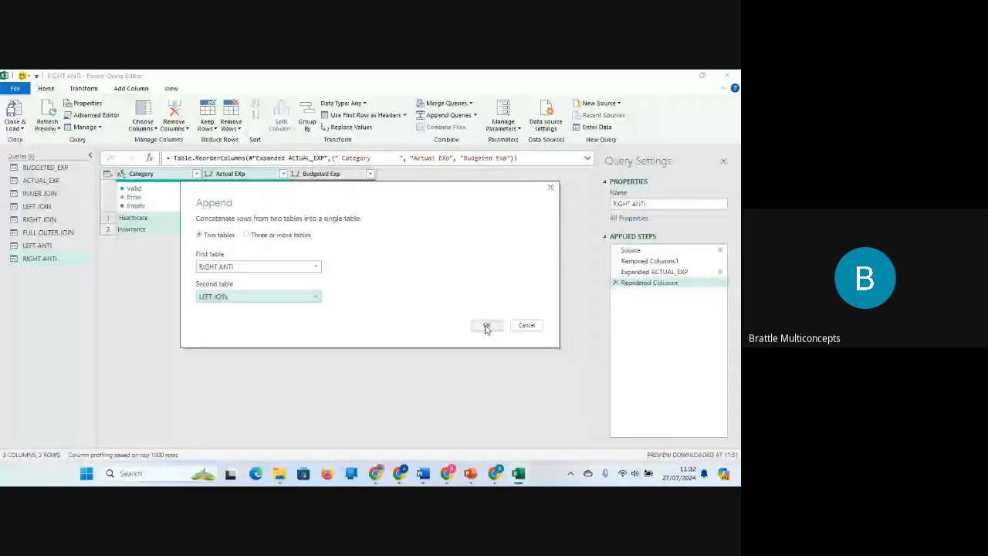
{"action": "left_click", "coordinate": [486, 325]}
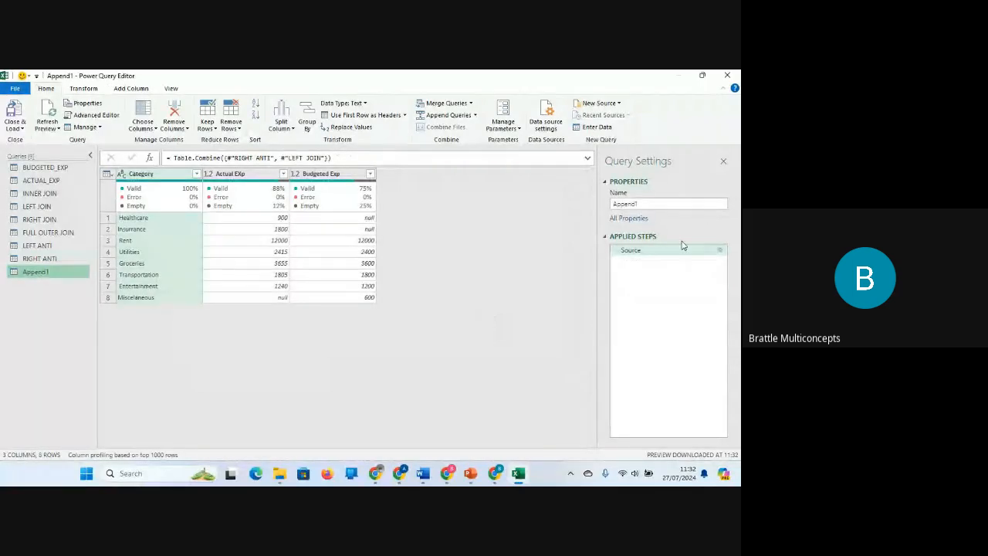
Check the appended query's source tables without changing them, and compare its rows with LEFT ANTI and RIGHT ANTI
{"action": "left_click", "coordinate": [718, 251]}
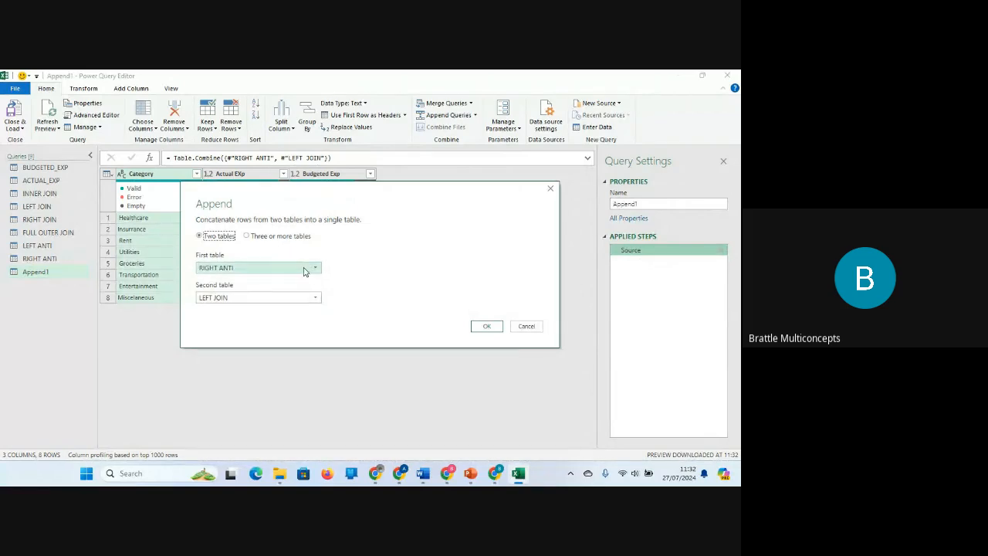
{"action": "left_click", "coordinate": [527, 326]}
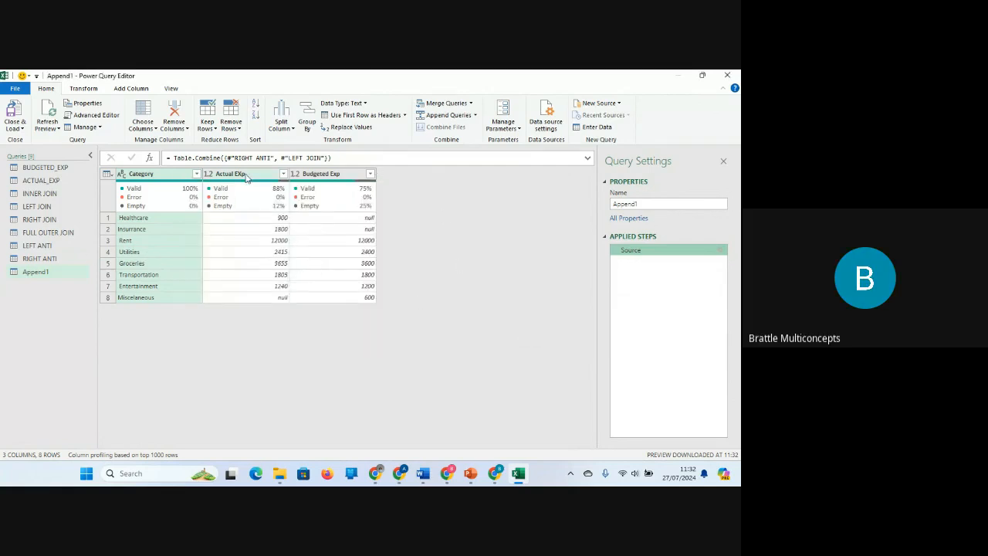
{"action": "left_click", "coordinate": [35, 245]}
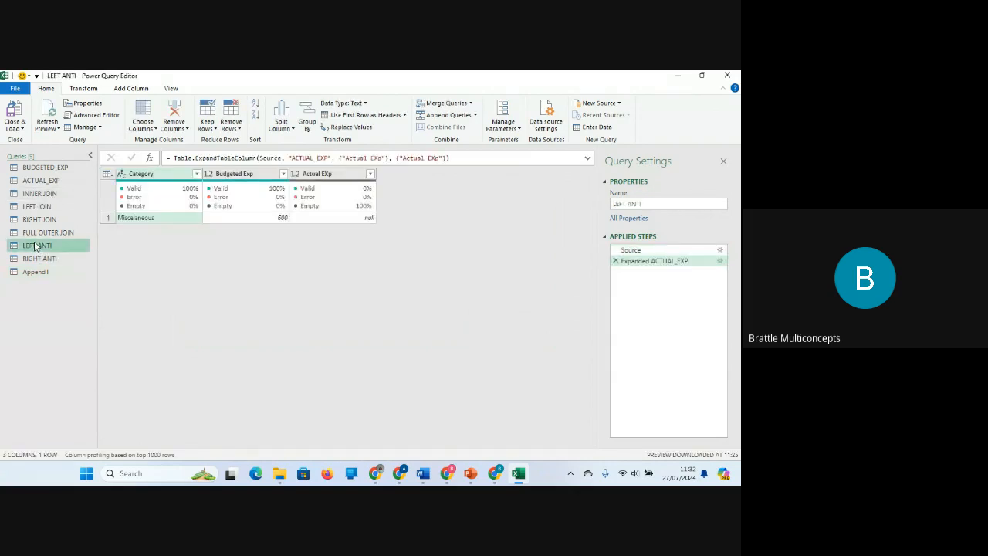
{"action": "left_click", "coordinate": [35, 260]}
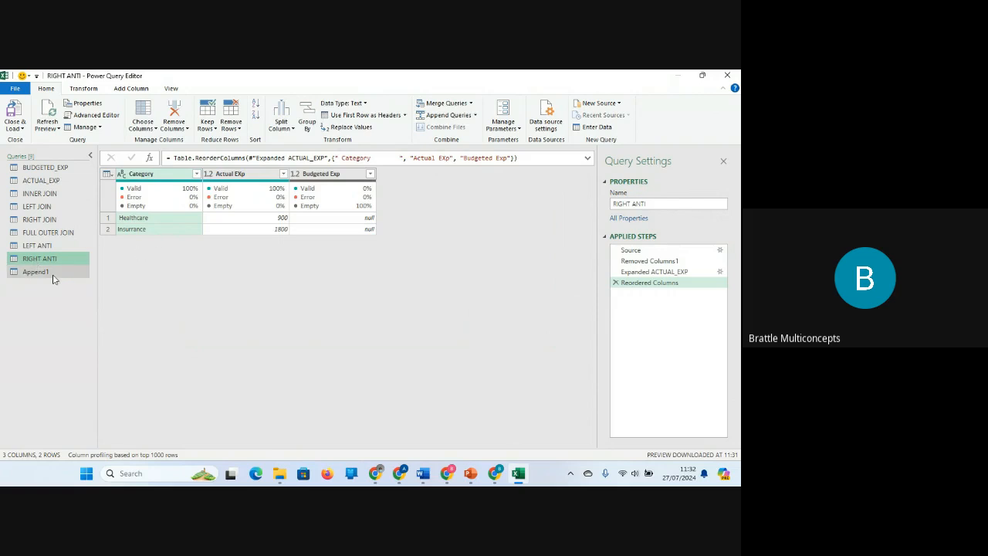
{"action": "left_click", "coordinate": [45, 275]}
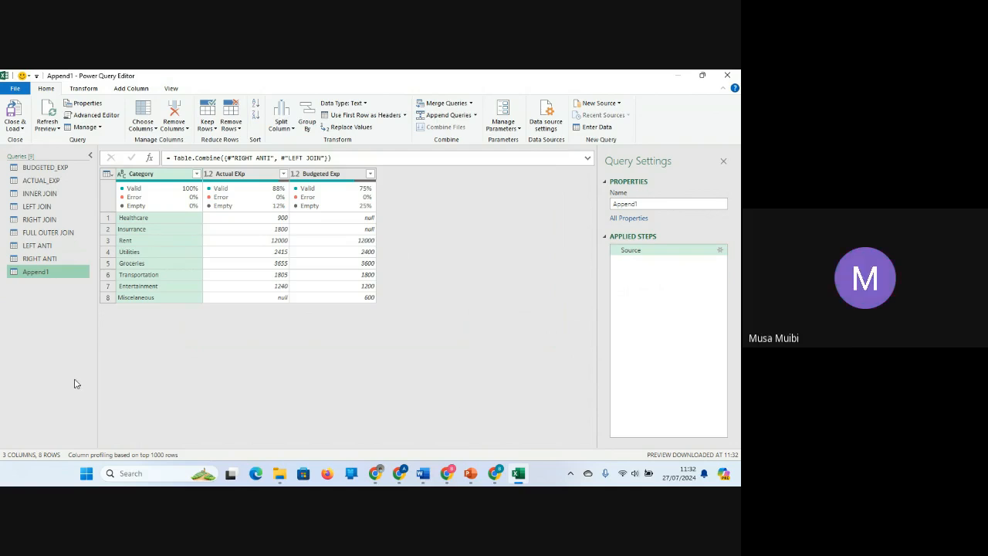
Delete the Append1 query that combines RIGHT ANTI and LEFT JOIN
{"action": "right_click", "coordinate": [36, 277]}
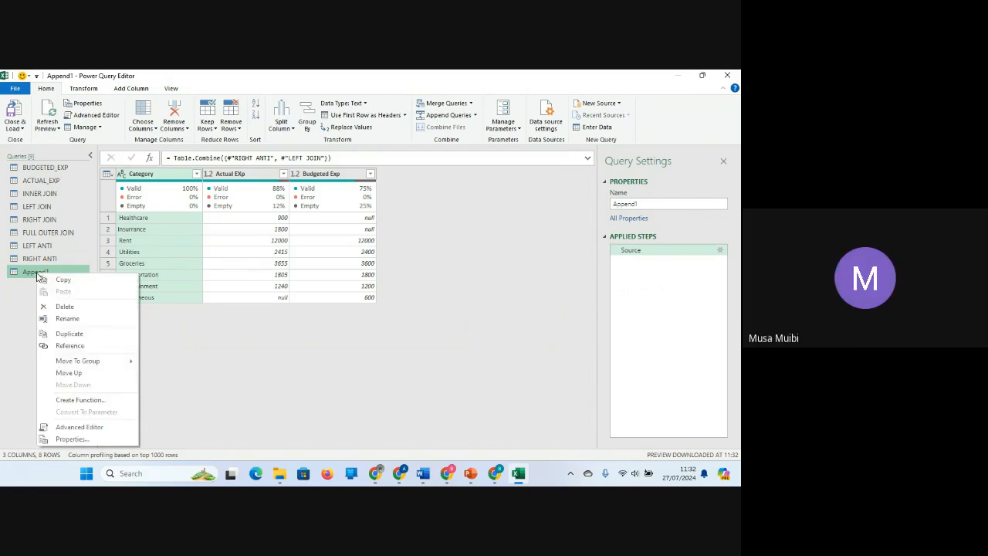
{"action": "left_click", "coordinate": [76, 307]}
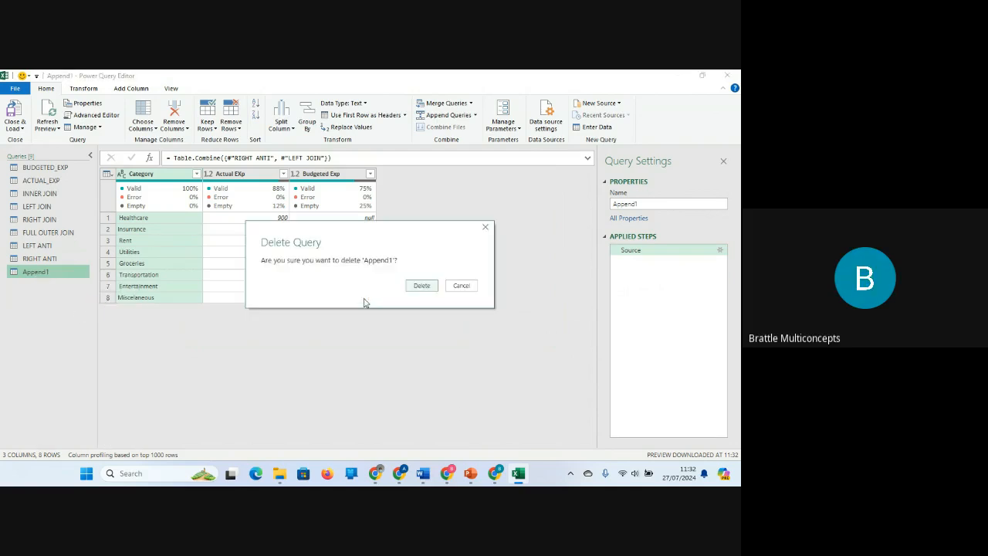
{"action": "left_click", "coordinate": [429, 290]}
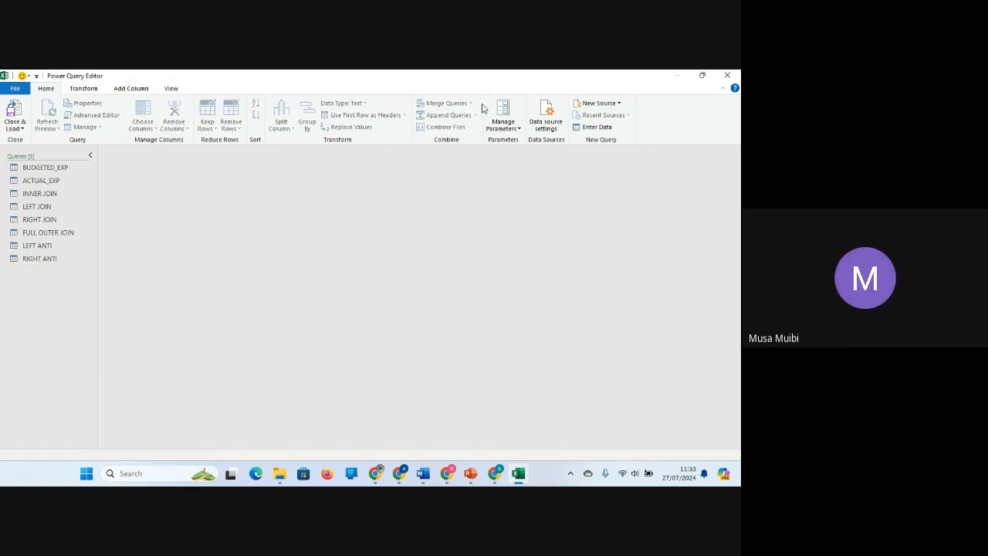
Append two tables as a new query, with LEFT ANTI as the first table and RIGHT ANTI as the second
{"action": "left_click", "coordinate": [58, 167]}
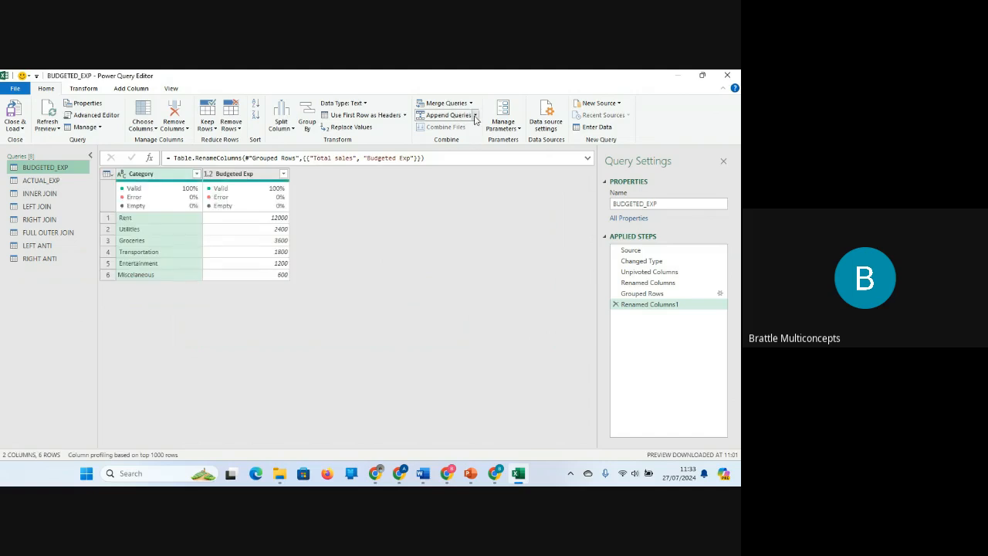
{"action": "left_click", "coordinate": [475, 115]}
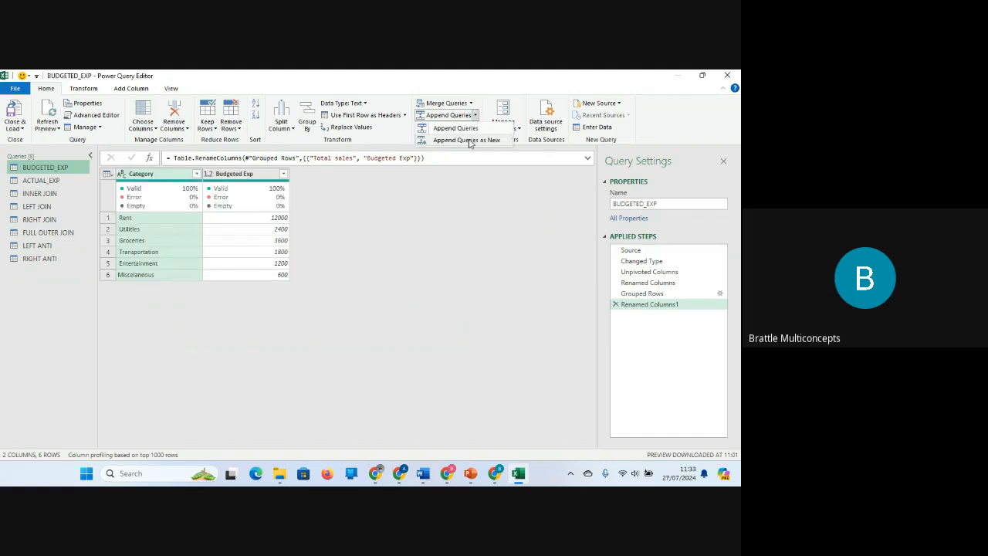
{"action": "left_click", "coordinate": [468, 140]}
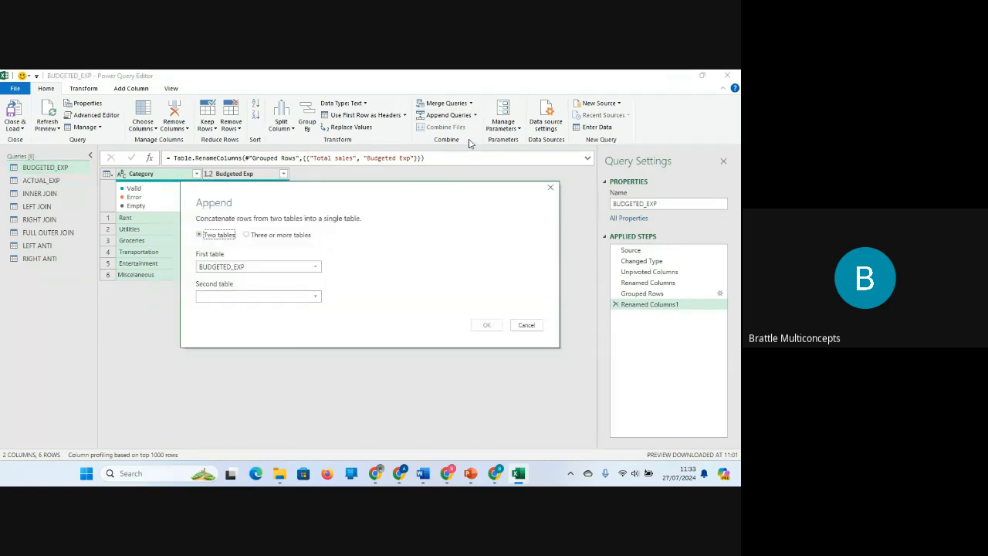
{"action": "left_click", "coordinate": [314, 268]}
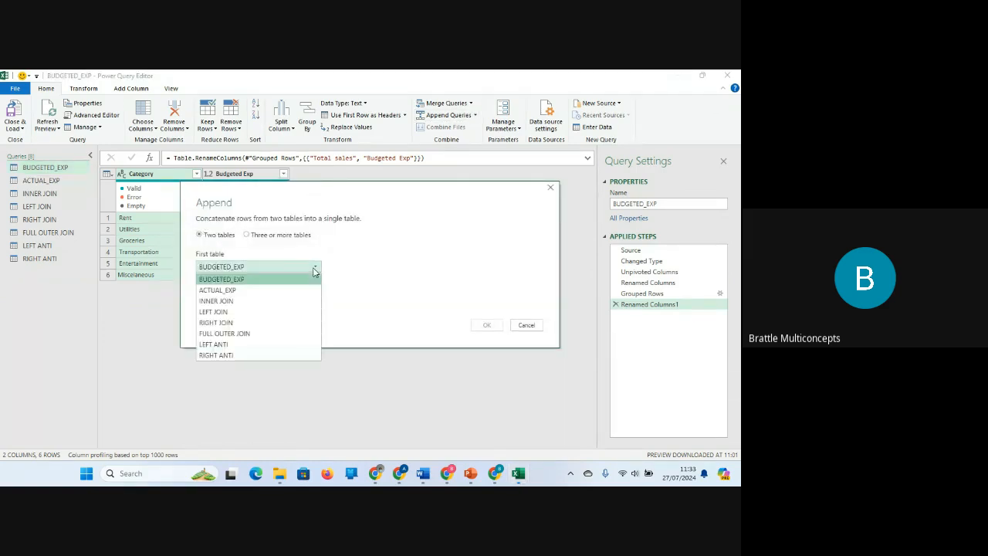
{"action": "left_click", "coordinate": [248, 346]}
{"action": "left_click", "coordinate": [270, 298]}
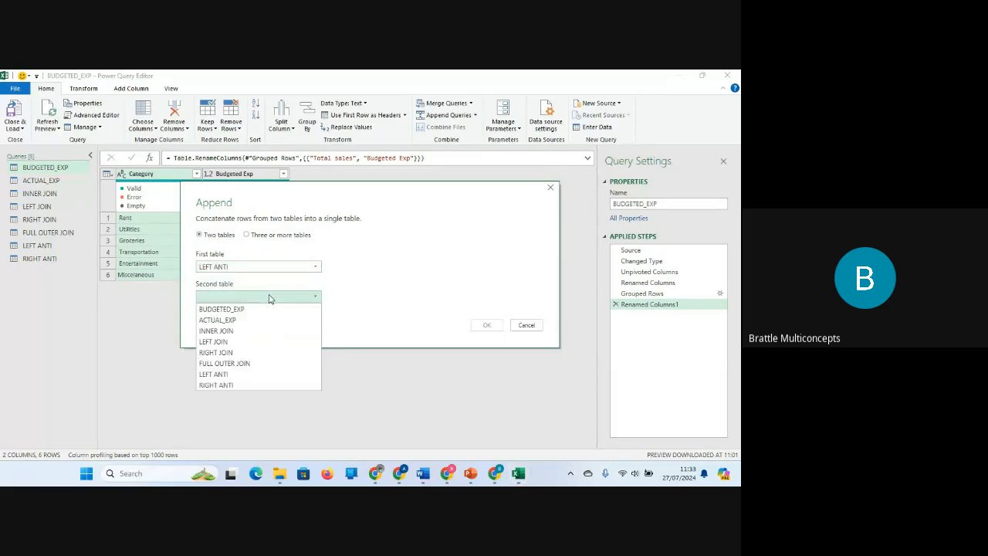
{"action": "left_click", "coordinate": [240, 386]}
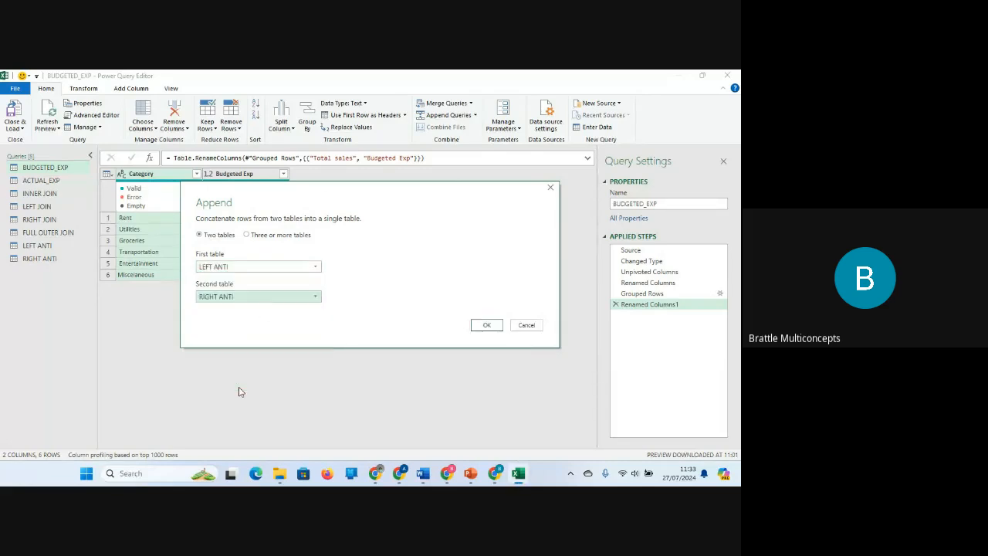
{"action": "left_click", "coordinate": [487, 327]}
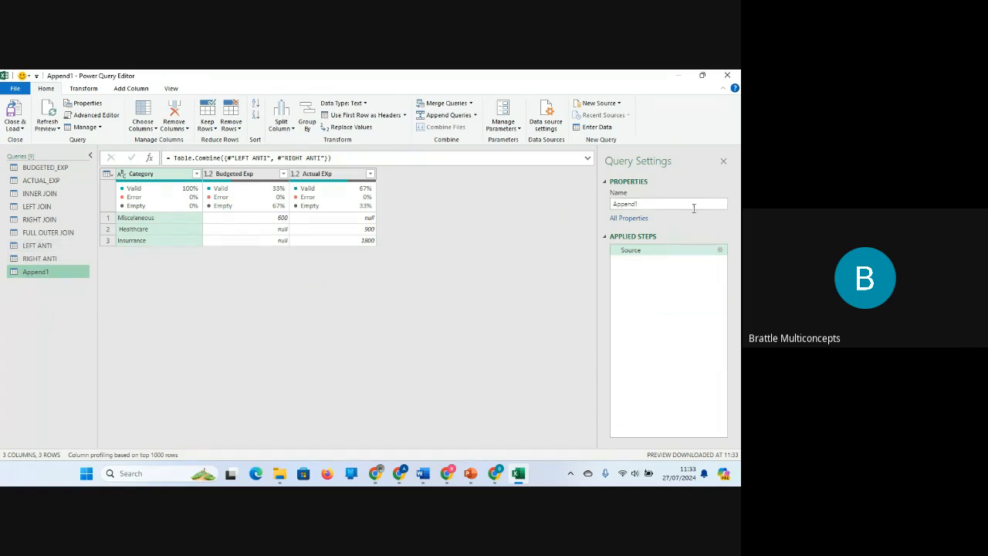
Rename the new appended query as ALL ANTI JOIN
{"action": "left_click", "coordinate": [671, 206]}
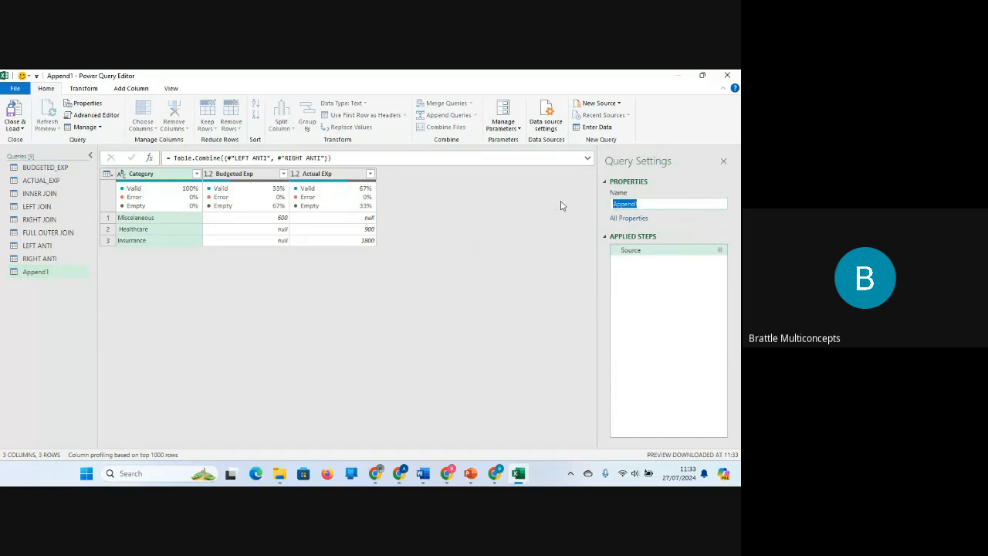
{"action": "type", "text": "ALL ANTI JOIN"}
{"action": "key", "text": "Return"}
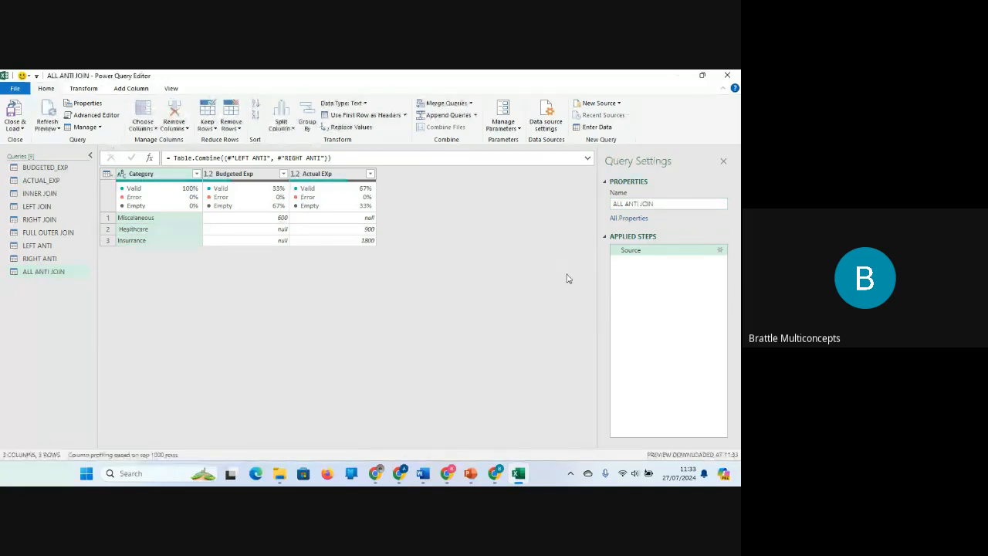
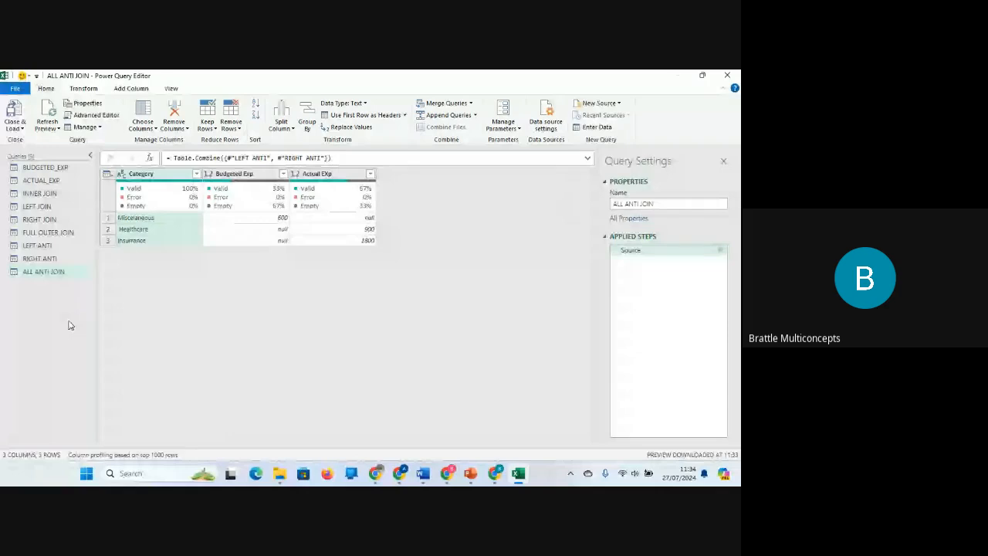
Review the finished join queries through ALL ANTI JOIN, and close the query editor, loading the results into the workbook
{"action": "left_click", "coordinate": [40, 180]}
{"action": "left_click", "coordinate": [44, 206]}
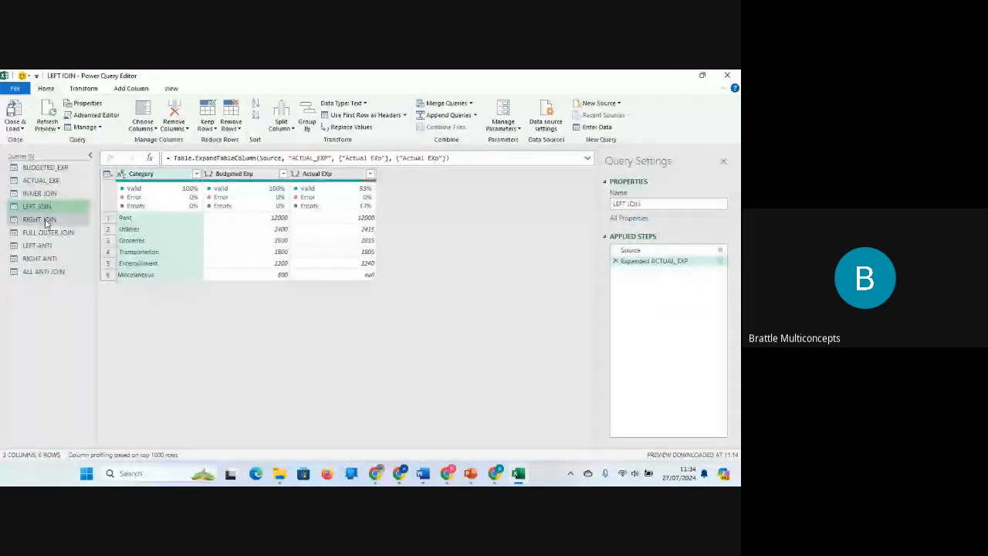
{"action": "left_click", "coordinate": [46, 231]}
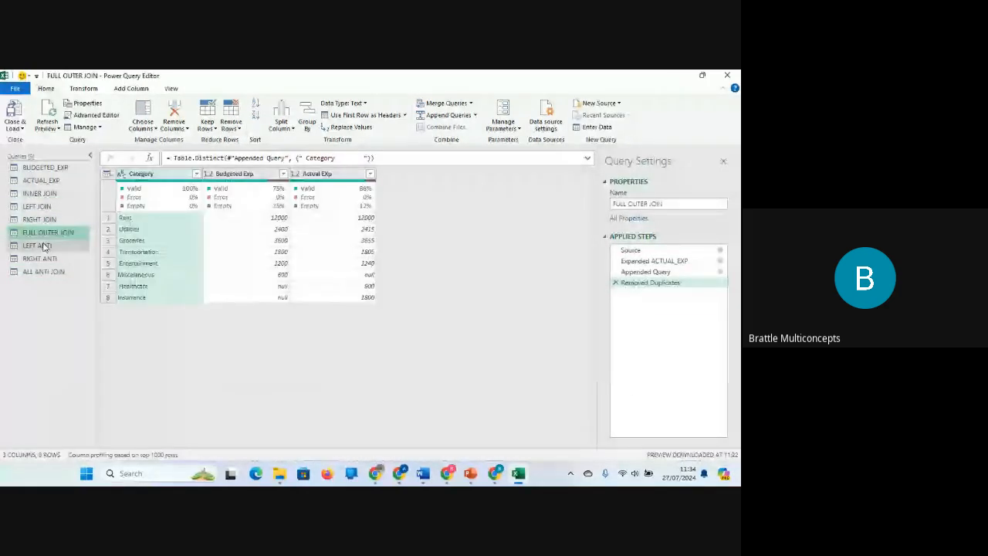
{"action": "left_click", "coordinate": [40, 258]}
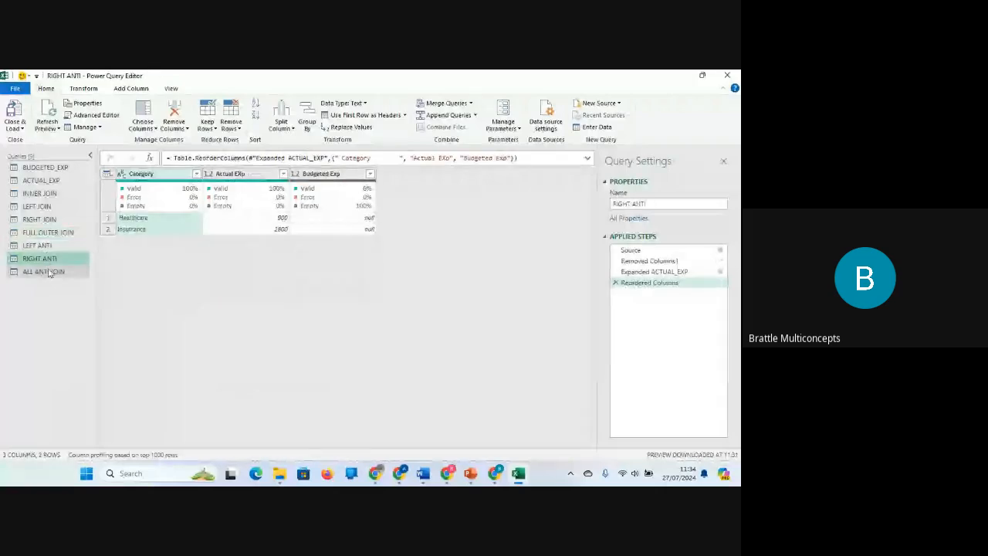
{"action": "left_click", "coordinate": [46, 271]}
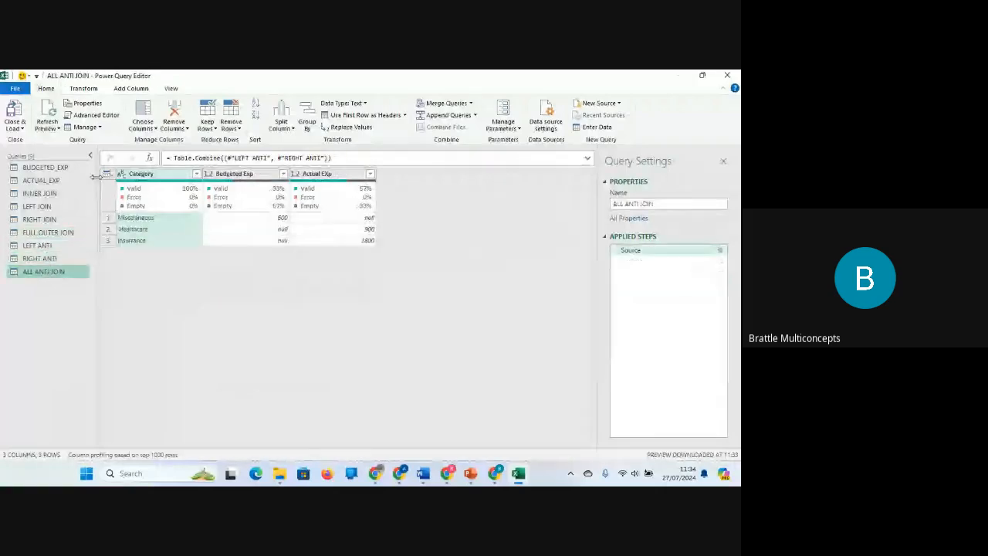
{"action": "left_click", "coordinate": [15, 127]}
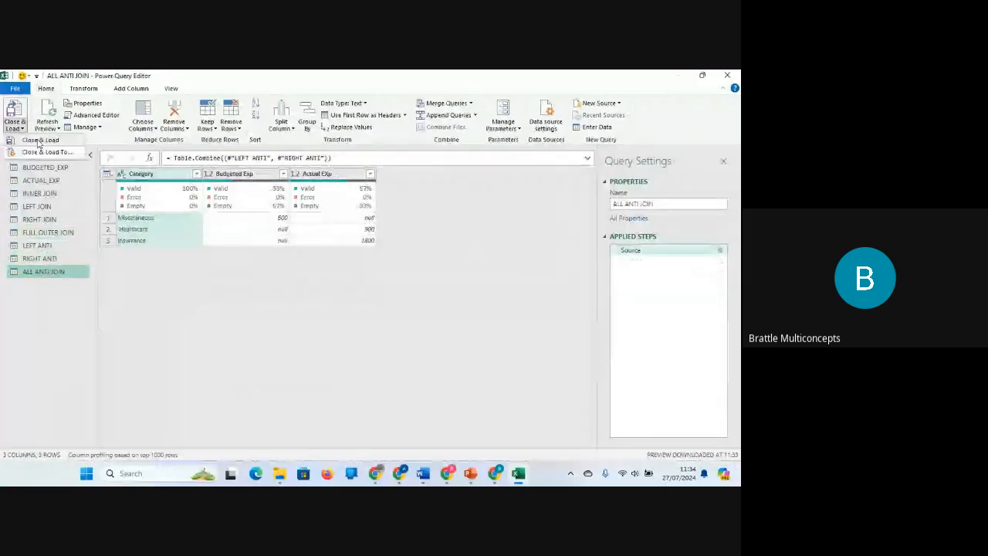
{"action": "left_click", "coordinate": [38, 140]}
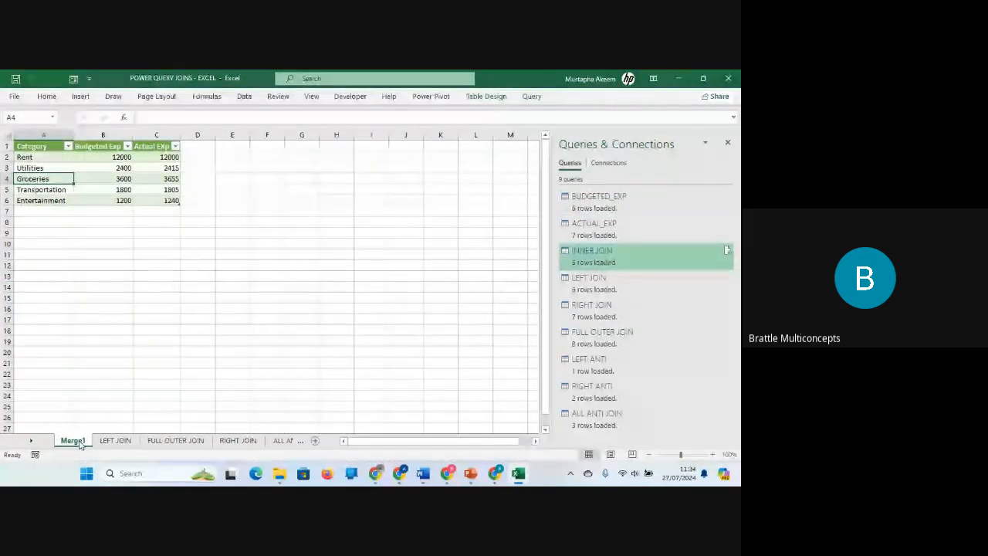
Look through the loaded join sheets and check them against the seven expense questions listed on Sheet1
{"action": "left_click", "coordinate": [116, 440]}
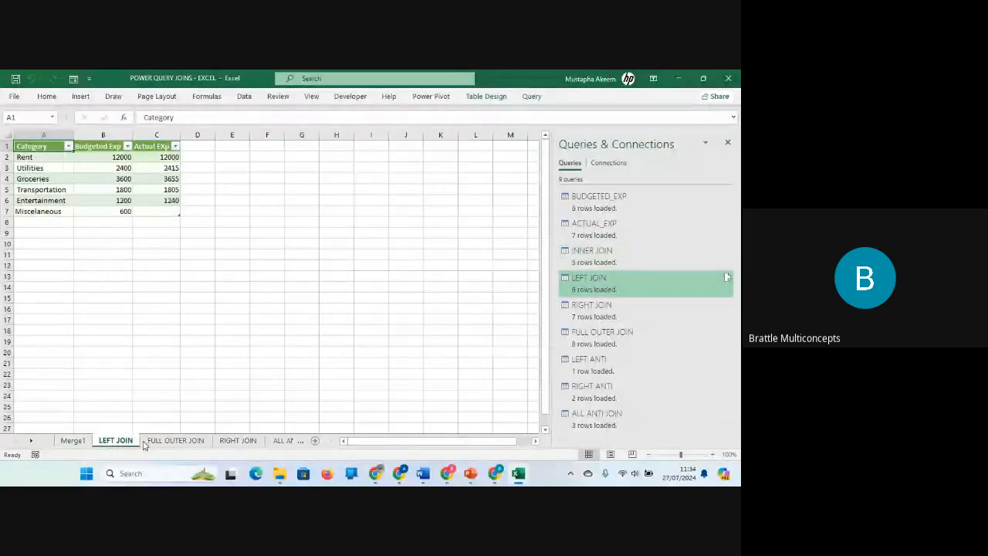
{"action": "left_click", "coordinate": [238, 440]}
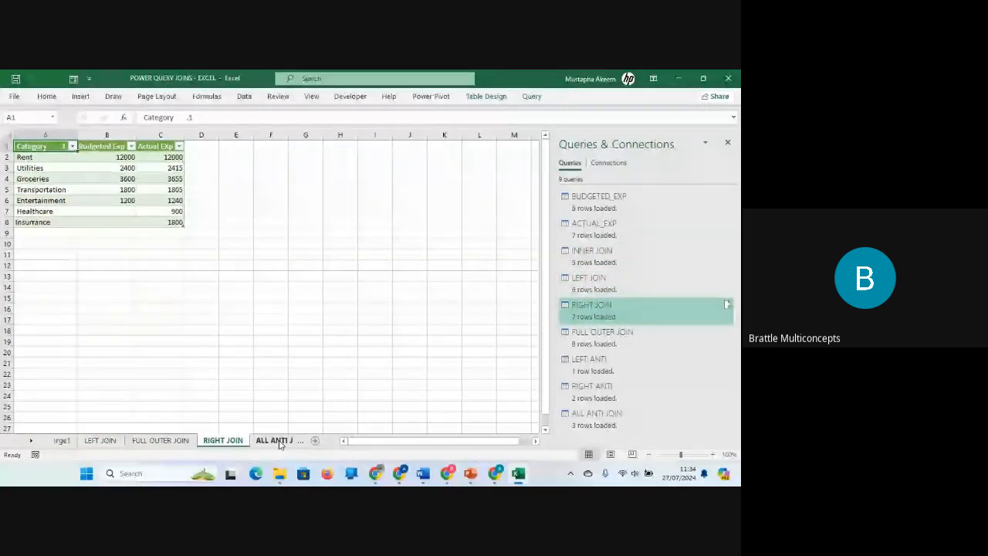
{"action": "left_click", "coordinate": [299, 441]}
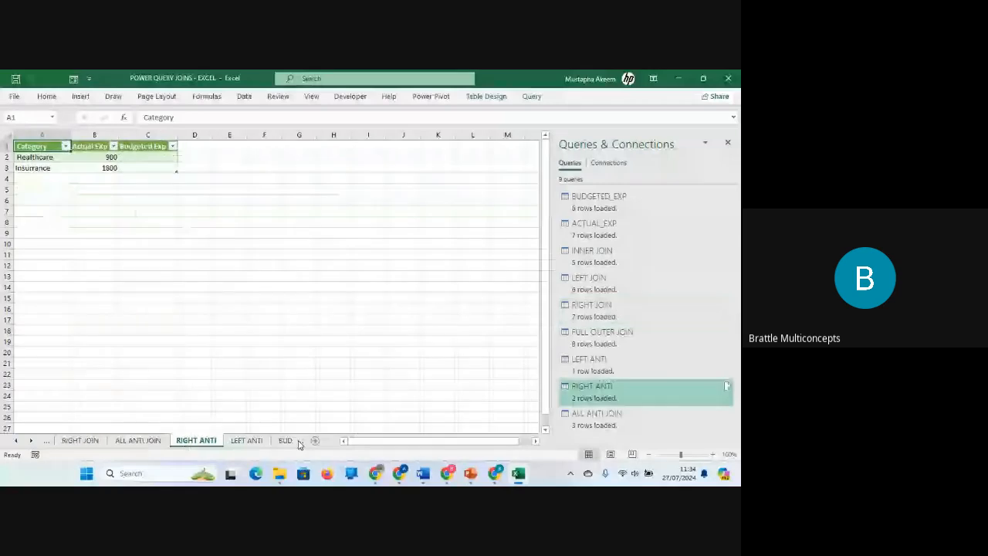
{"action": "left_click", "coordinate": [248, 441]}
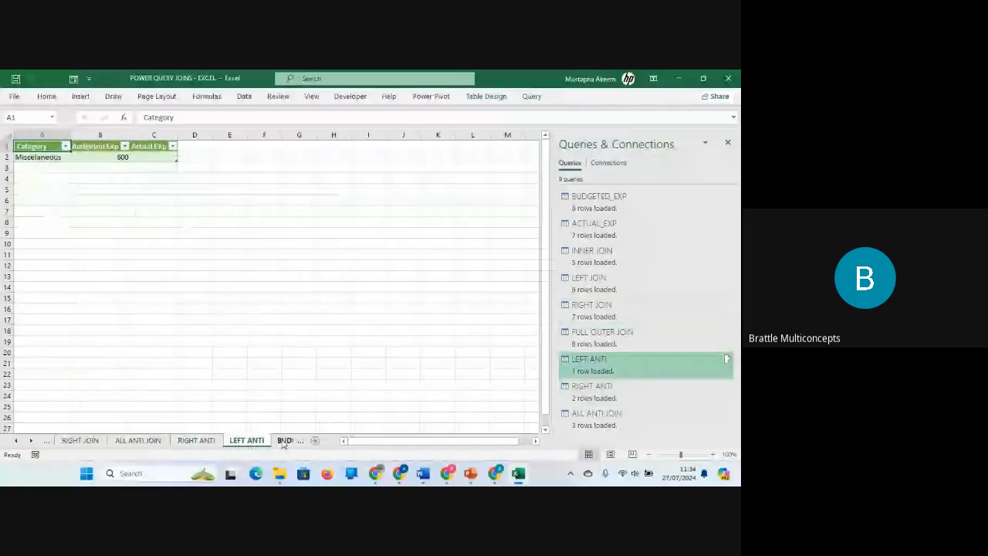
{"action": "left_click", "coordinate": [283, 441]}
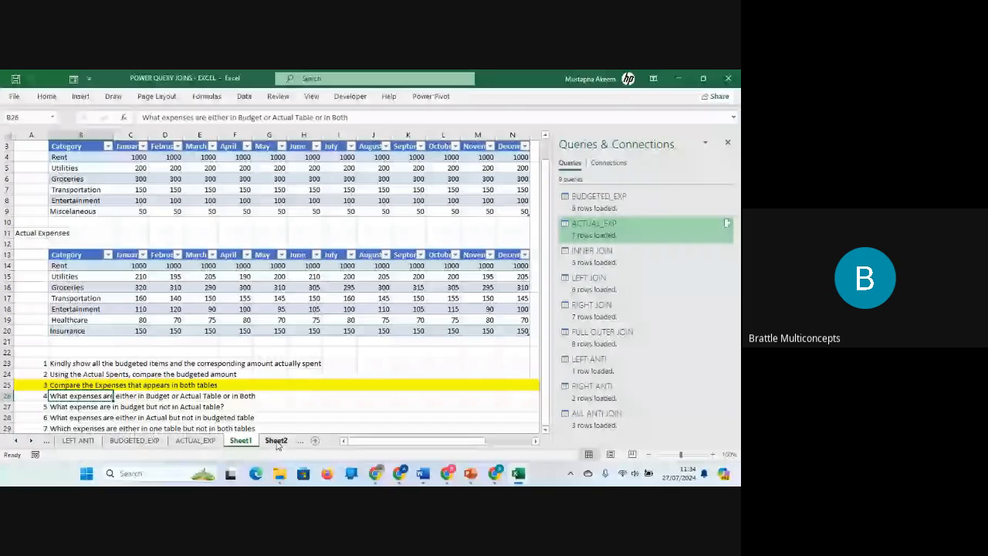
{"action": "left_click_drag", "start_coordinate": [77, 363], "coordinate": [72, 427]}
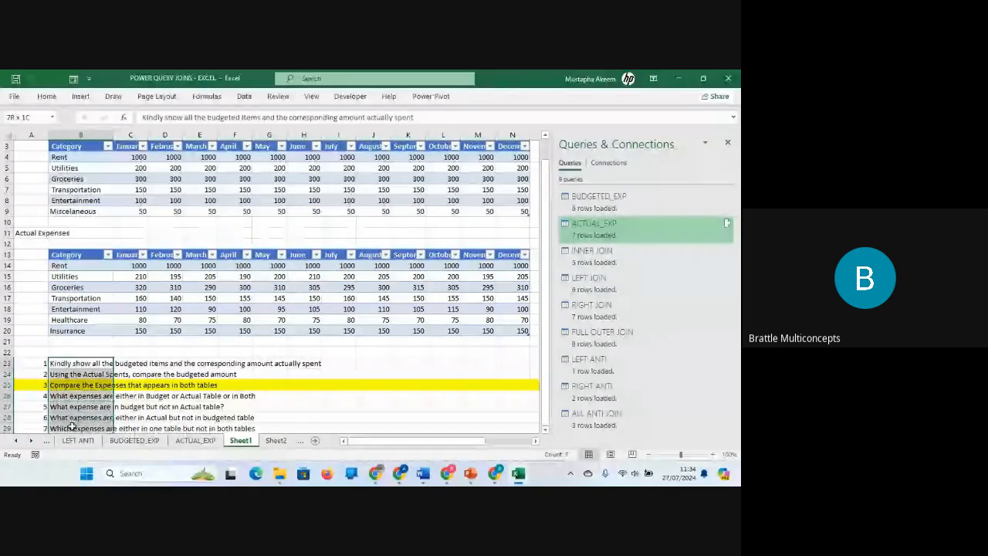
{"action": "left_click", "coordinate": [165, 417]}
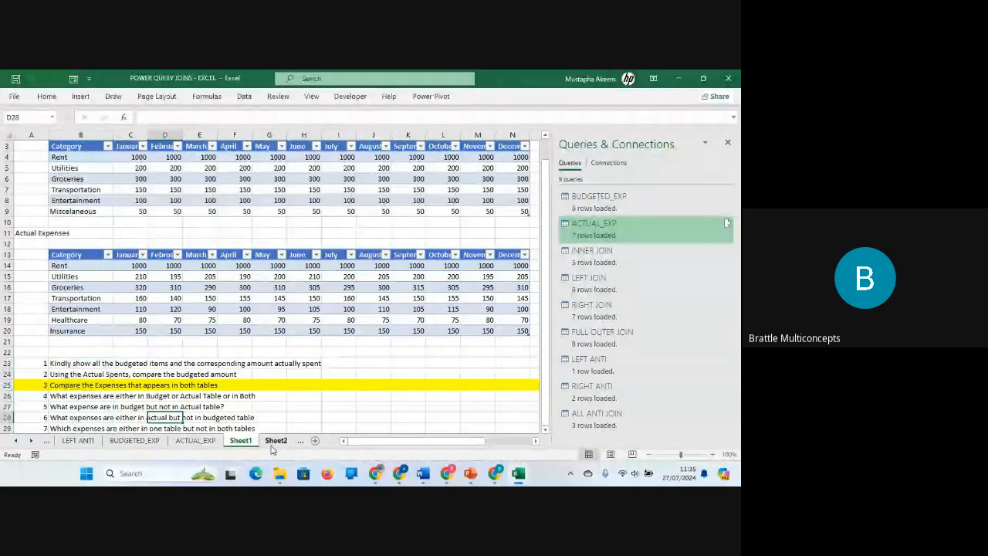
Open Sheet2 and read the Total Sales questions written below the sales data
{"action": "left_click", "coordinate": [274, 441]}
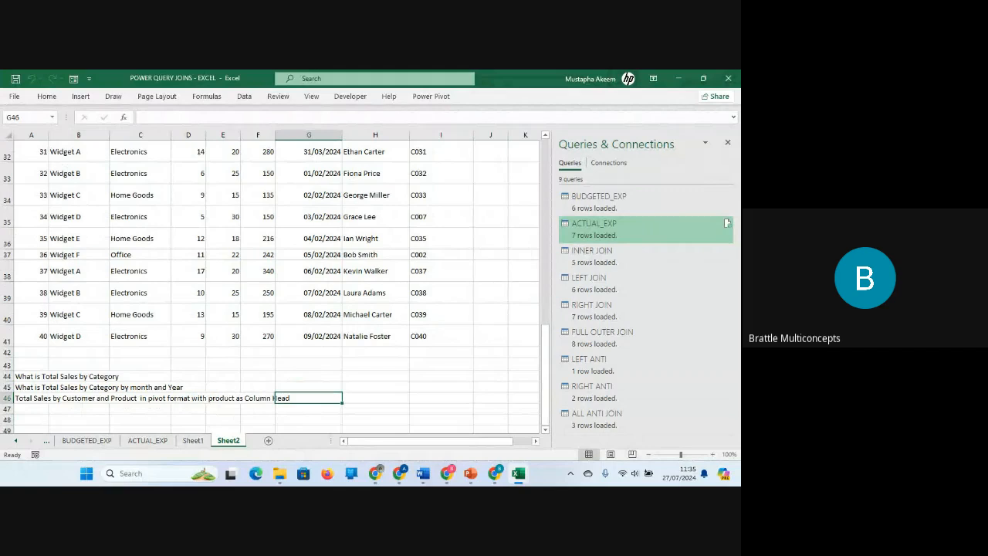
{"action": "key", "text": "alt+Tab"}
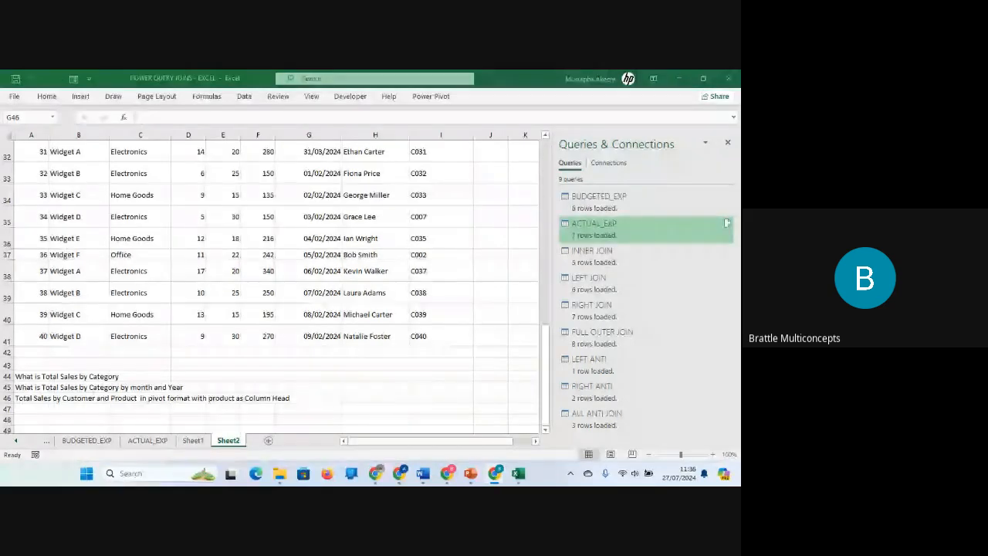
{"action": "left_click", "coordinate": [121, 225]}
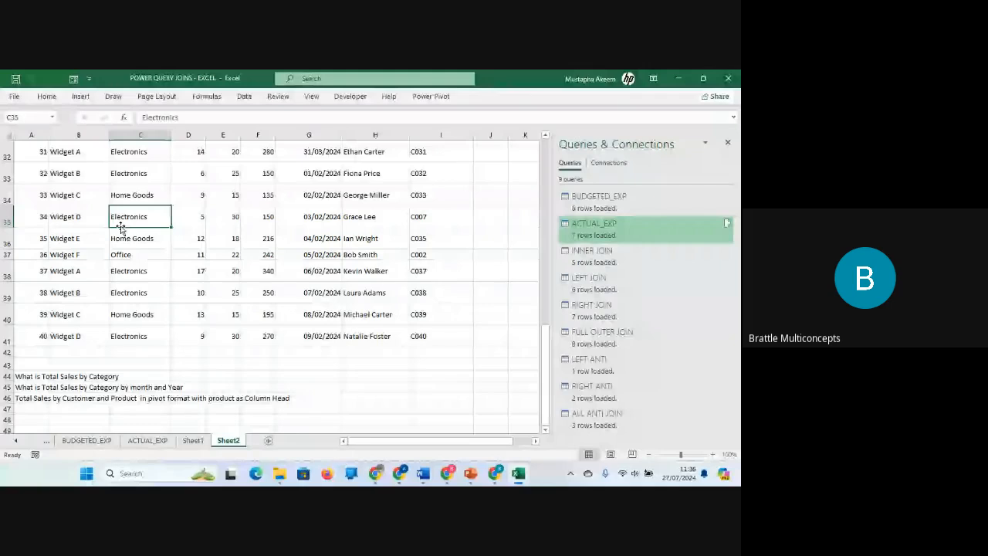
Switch to the PowerPoint presentation and show the slide about Group By in Power Query
{"action": "mouse_move", "coordinate": [480, 478]}
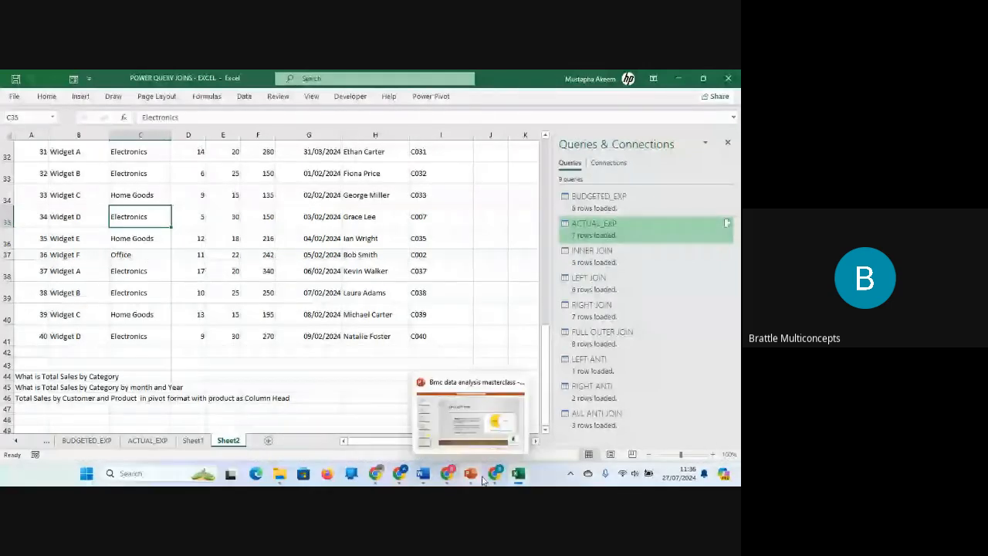
{"action": "mouse_move", "coordinate": [432, 433]}
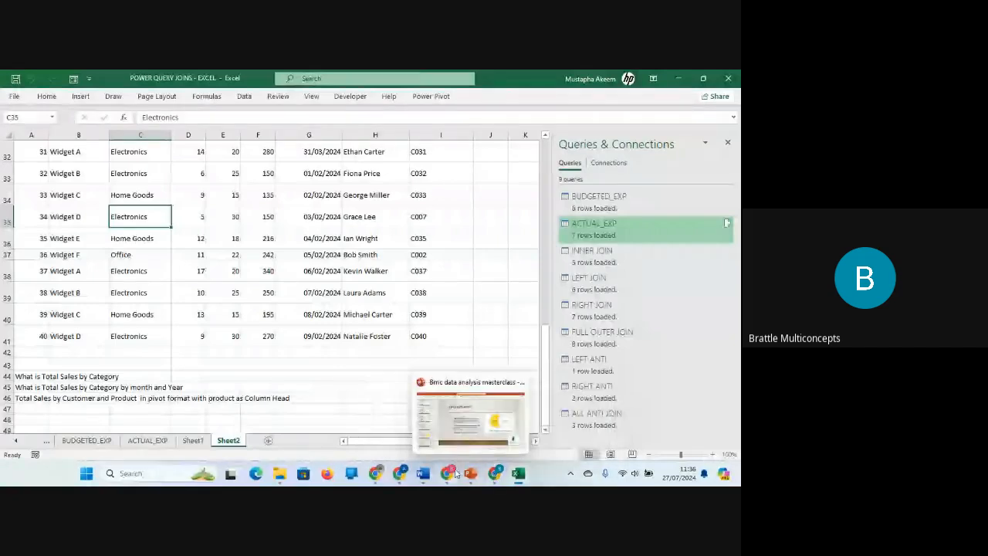
{"action": "mouse_move", "coordinate": [480, 427]}
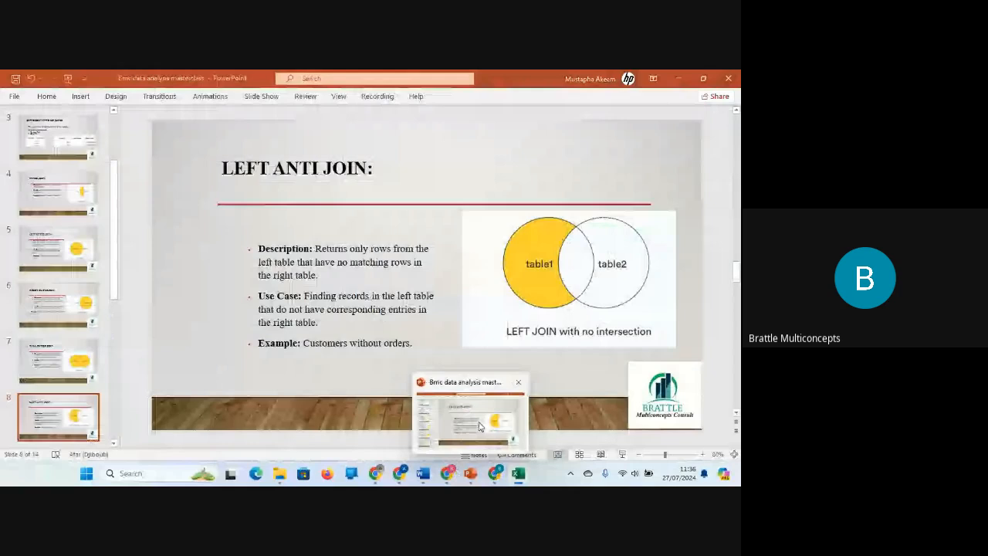
{"action": "left_click", "coordinate": [480, 427]}
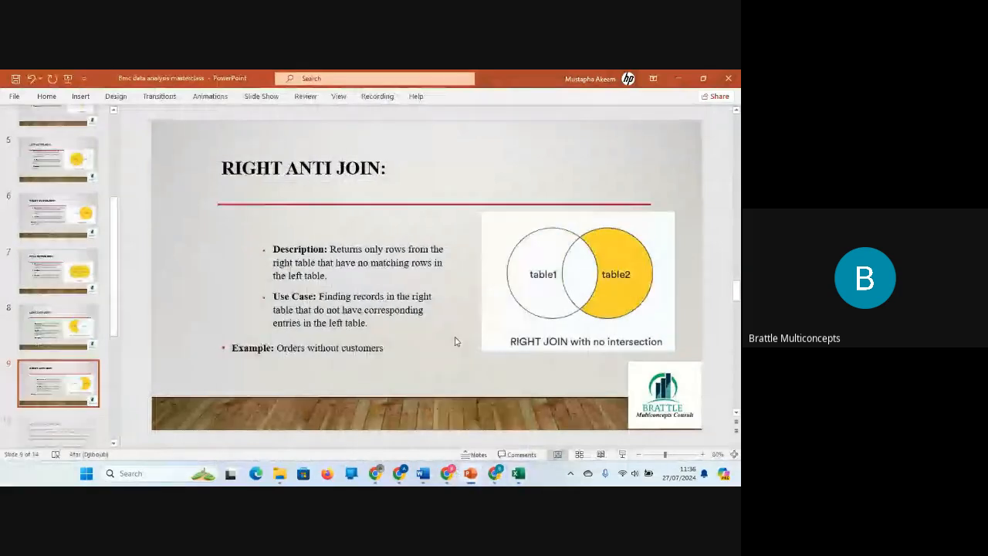
{"action": "scroll", "coordinate": [456, 341], "scroll_direction": "down", "scroll_amount": 2}
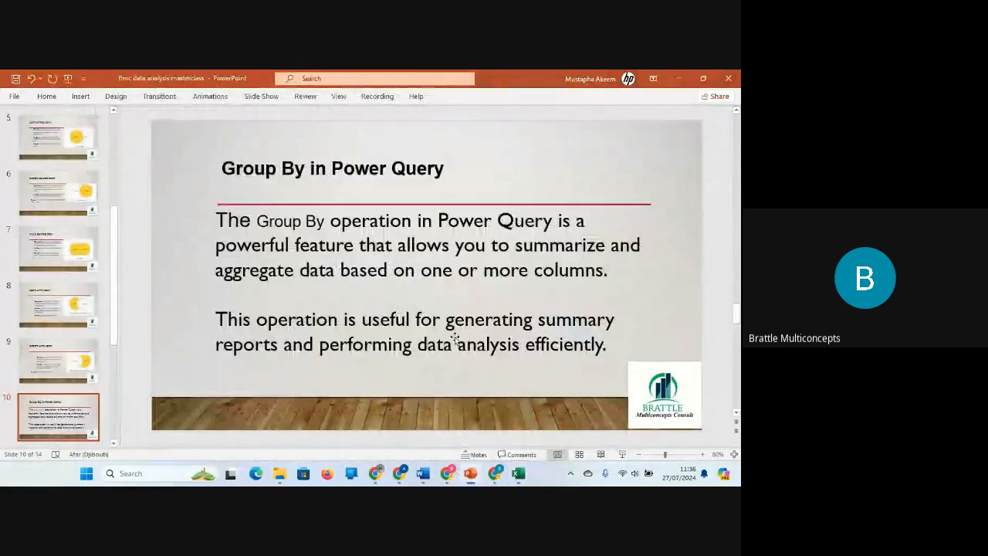
Switch back to the Excel workbook and examine the sales table on Sheet2 from its header row
{"action": "left_click", "coordinate": [514, 470]}
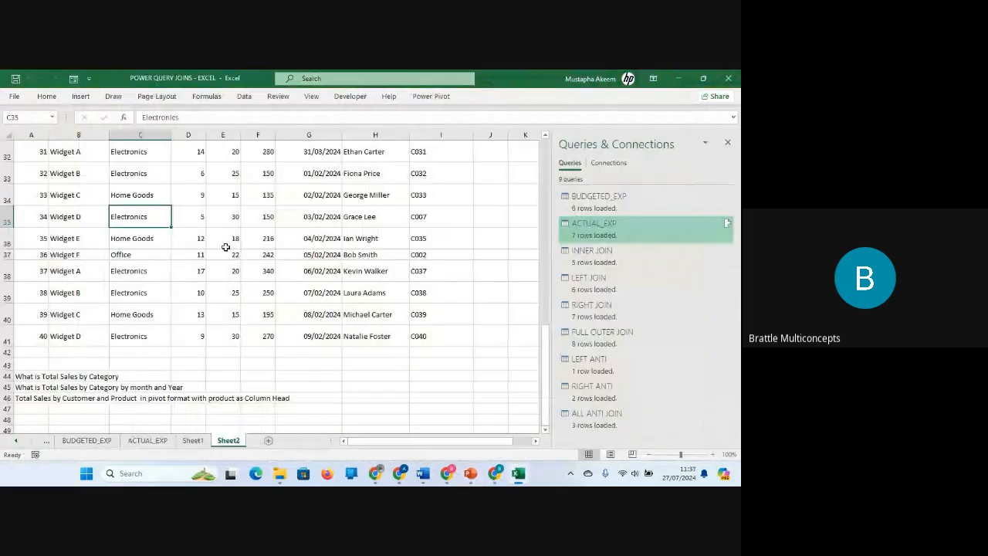
{"action": "left_click", "coordinate": [218, 242]}
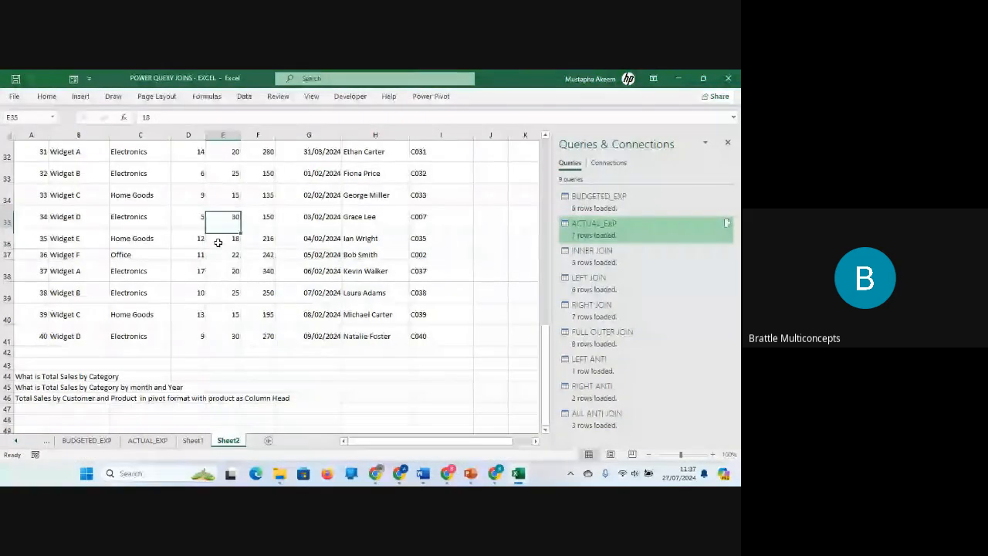
{"action": "key", "text": "ctrl+Up"}
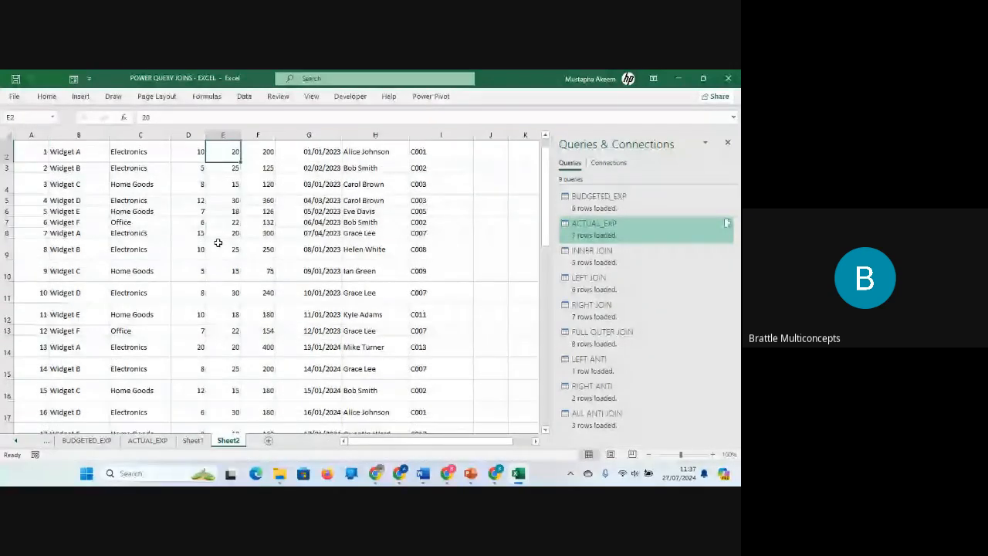
{"action": "left_click", "coordinate": [235, 292]}
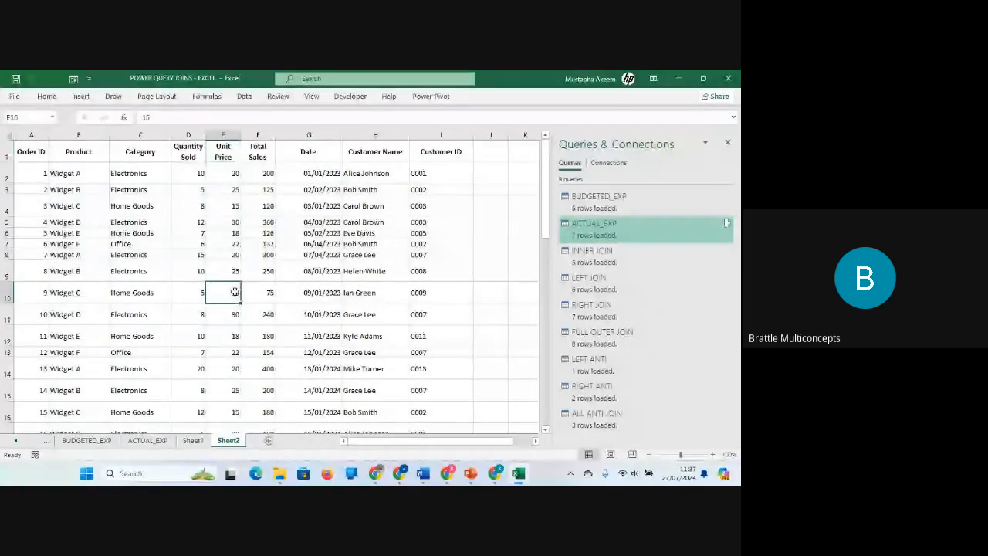
Load Sheet2's sales data into Power Query as a table with headers
{"action": "left_click", "coordinate": [244, 96]}
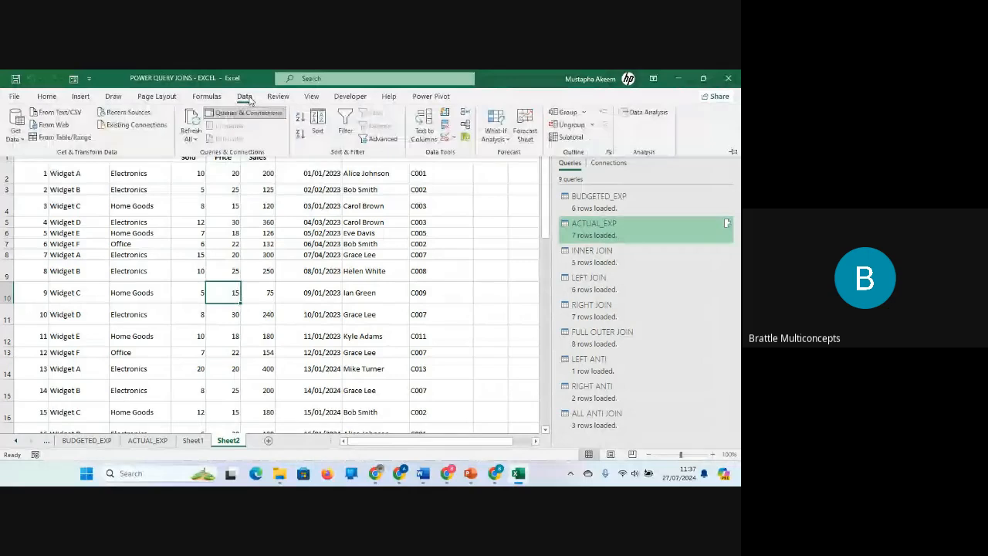
{"action": "left_click", "coordinate": [63, 138]}
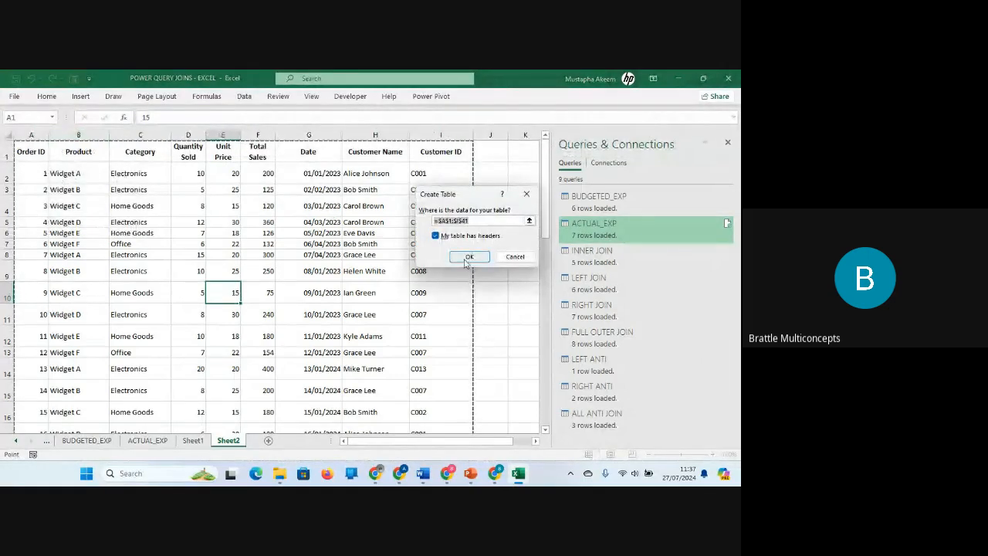
{"action": "left_click", "coordinate": [470, 257]}
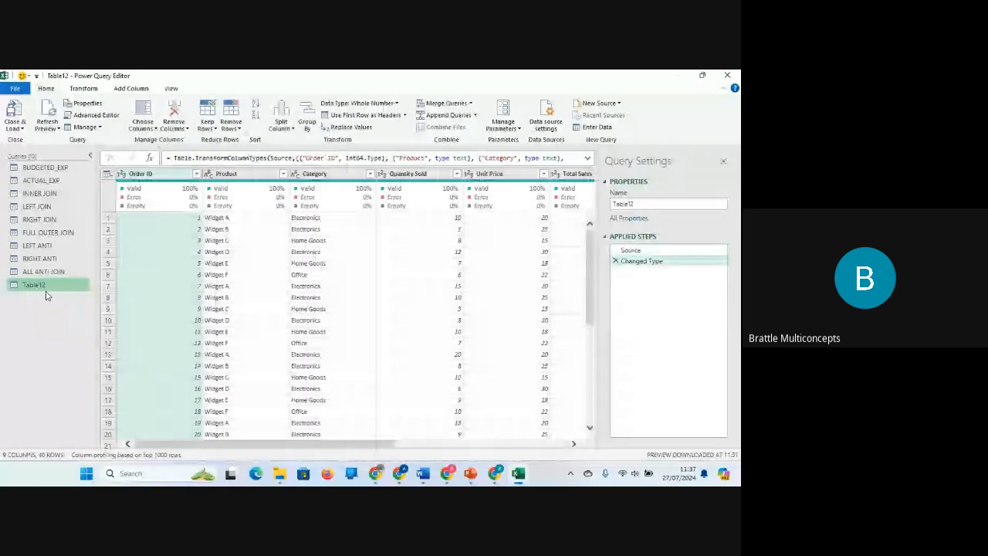
Try to delete the BUDGETED_EXP query while the join queries still reference it
{"action": "left_click", "coordinate": [48, 168]}
{"action": "right_click", "coordinate": [47, 169]}
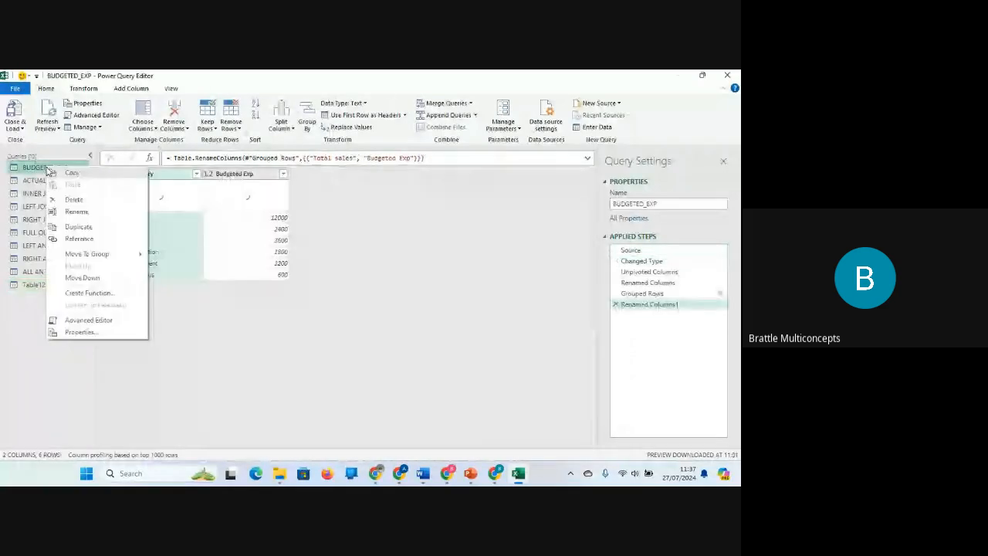
{"action": "left_click", "coordinate": [73, 198]}
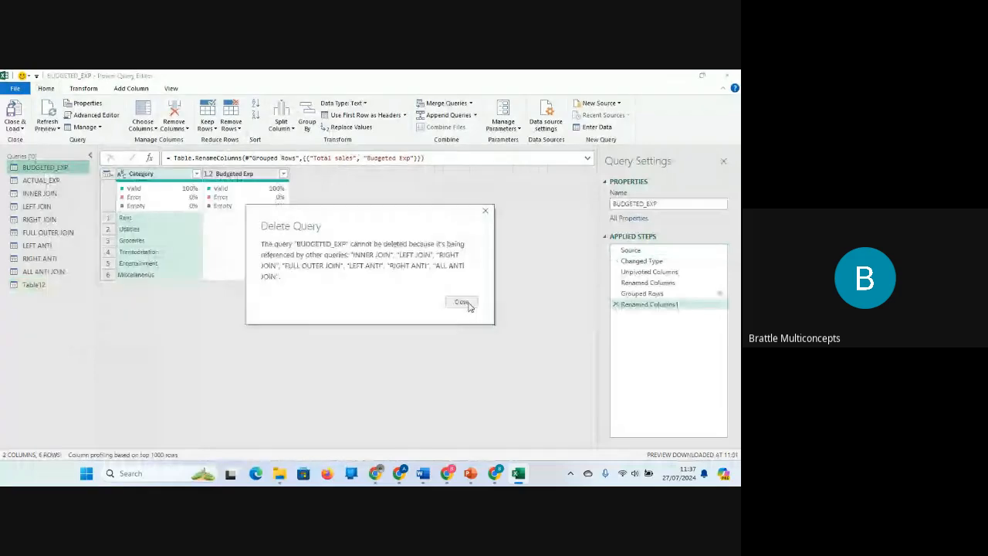
{"action": "left_click", "coordinate": [461, 302]}
Delete the ALL ANTI JOIN and RIGHT ANTI queries
{"action": "left_click", "coordinate": [43, 271]}
{"action": "right_click", "coordinate": [42, 270]}
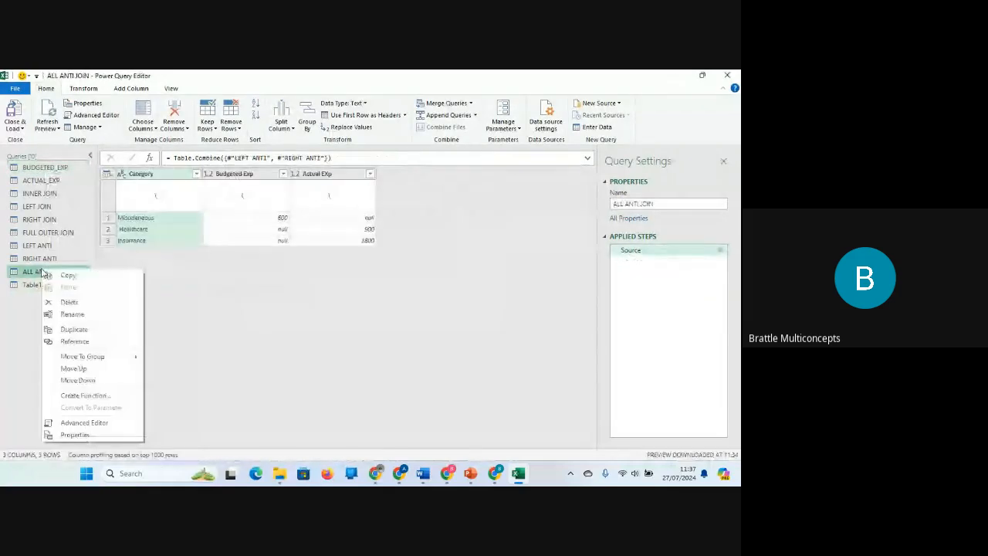
{"action": "left_click", "coordinate": [71, 302]}
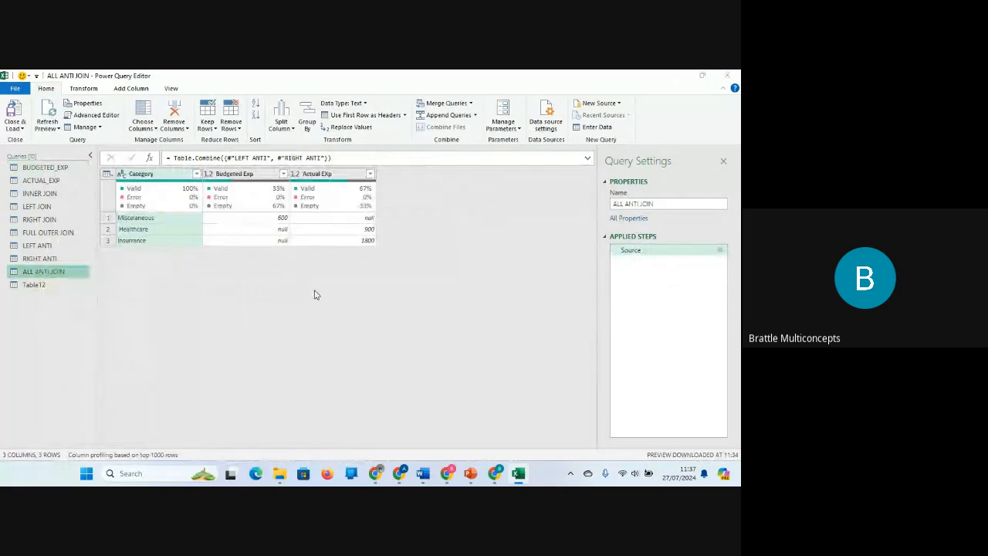
{"action": "left_click", "coordinate": [422, 285]}
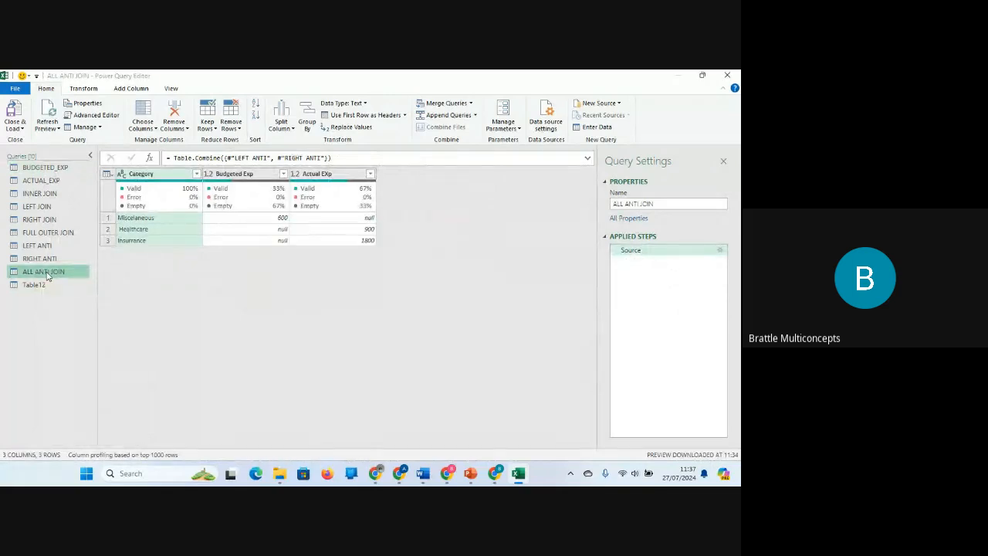
{"action": "left_click", "coordinate": [44, 263]}
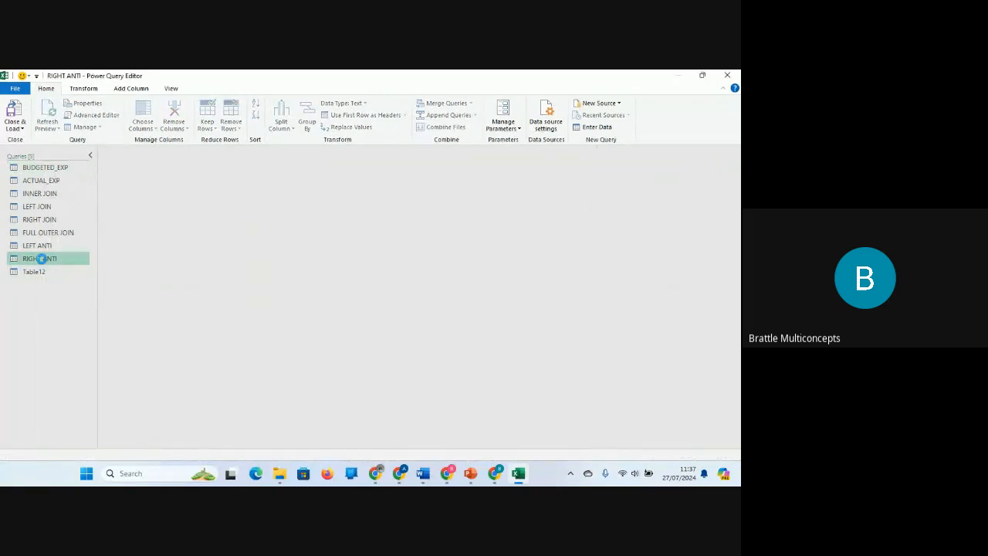
{"action": "right_click", "coordinate": [42, 263]}
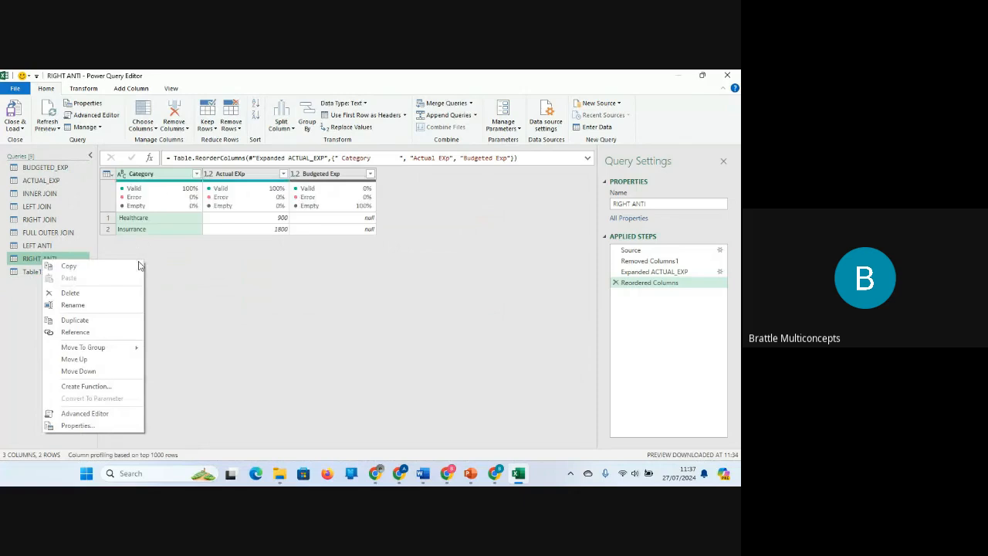
{"action": "left_click", "coordinate": [80, 299]}
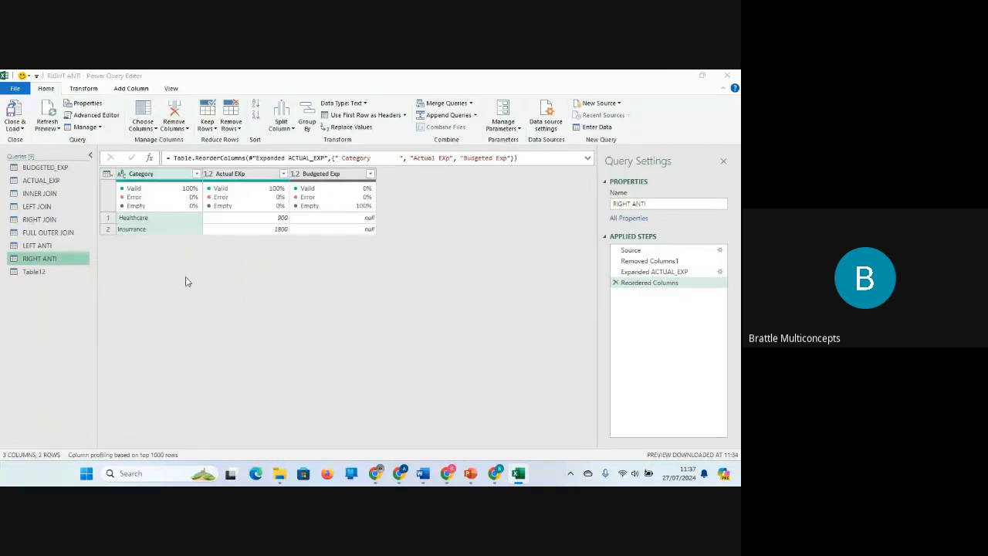
{"action": "left_click", "coordinate": [432, 287]}
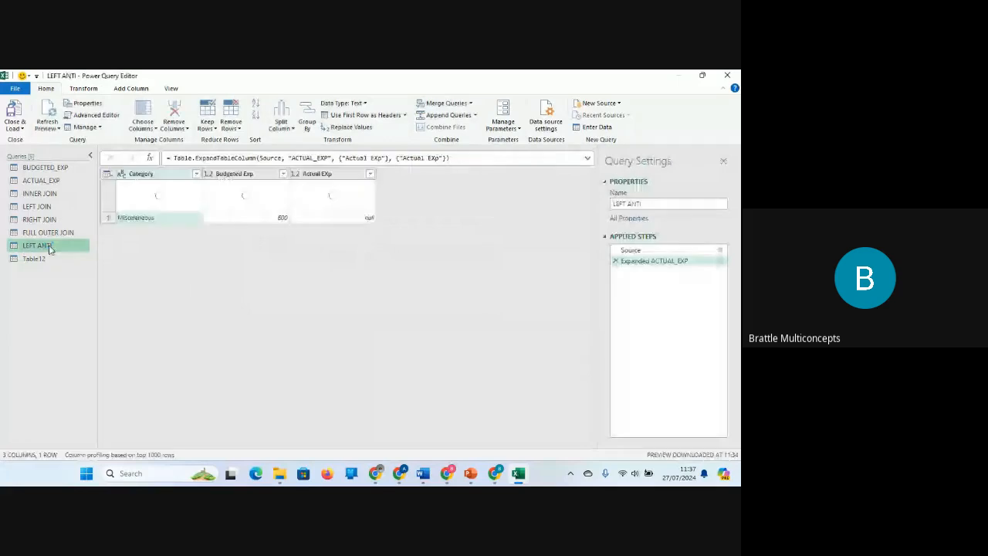
Delete the LEFT ANTI and FULL OUTER JOIN queries
{"action": "key", "text": "Delete"}
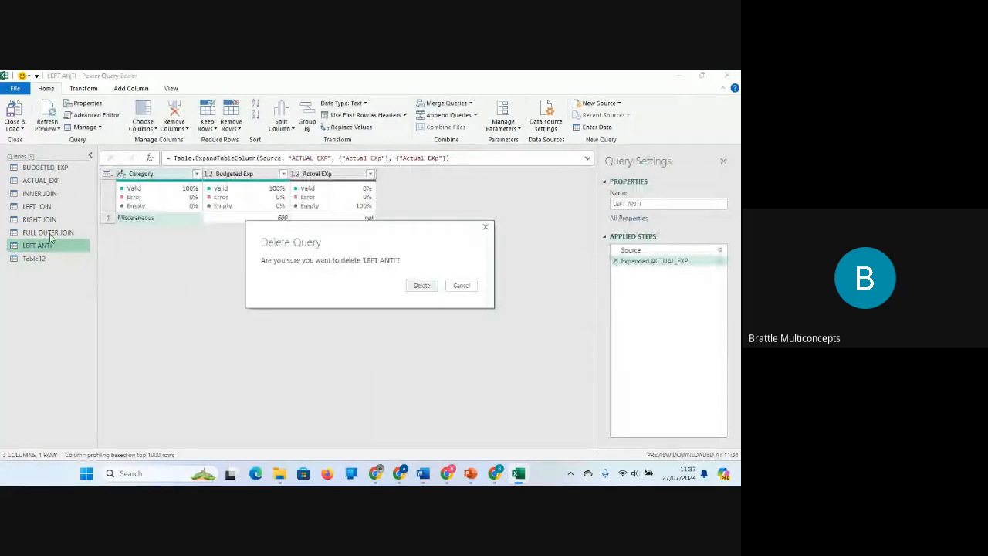
{"action": "left_click", "coordinate": [422, 285]}
{"action": "left_click", "coordinate": [53, 234]}
{"action": "right_click", "coordinate": [52, 234]}
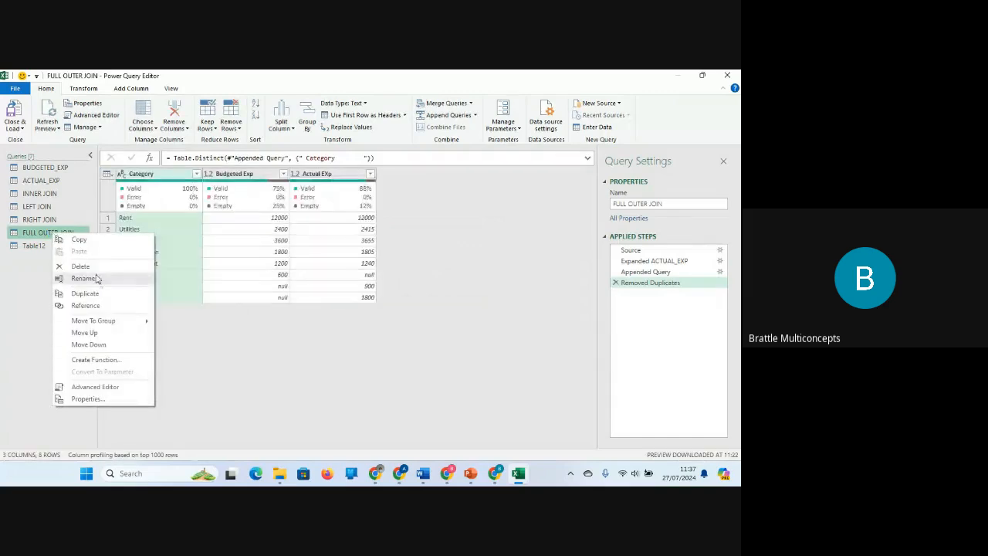
{"action": "left_click", "coordinate": [94, 267]}
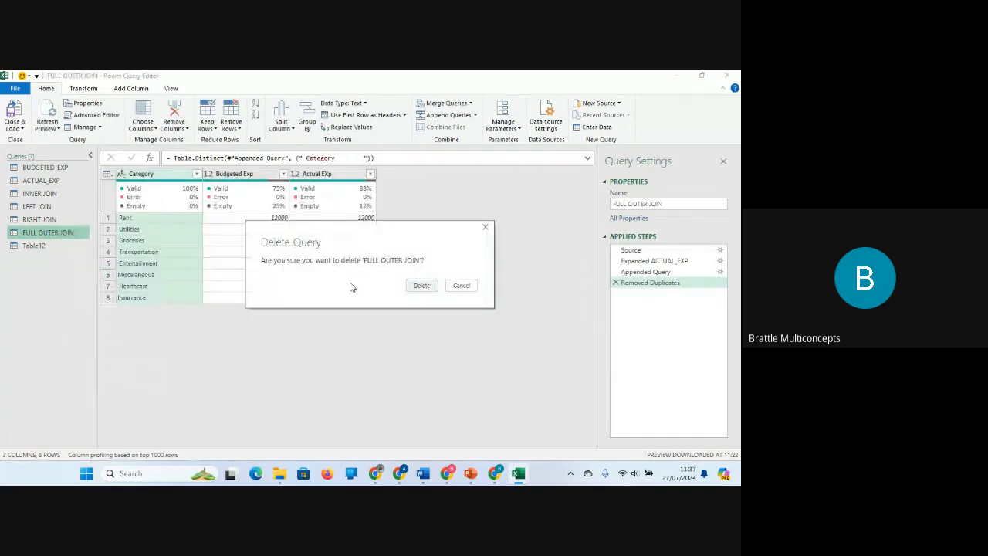
{"action": "left_click", "coordinate": [423, 286]}
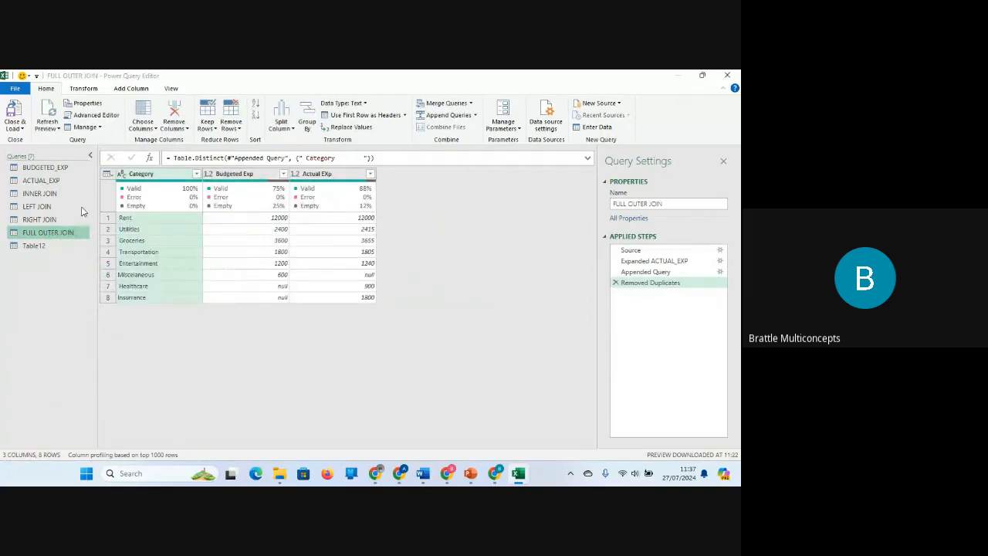
Delete the RIGHT JOIN and LEFT JOIN queries
{"action": "left_click", "coordinate": [49, 220]}
{"action": "right_click", "coordinate": [49, 219]}
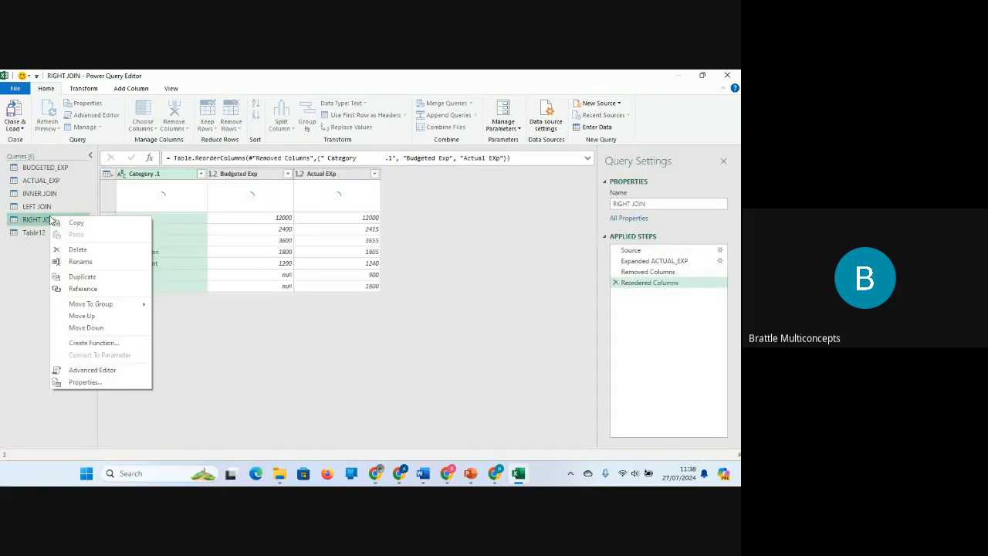
{"action": "left_click", "coordinate": [77, 250]}
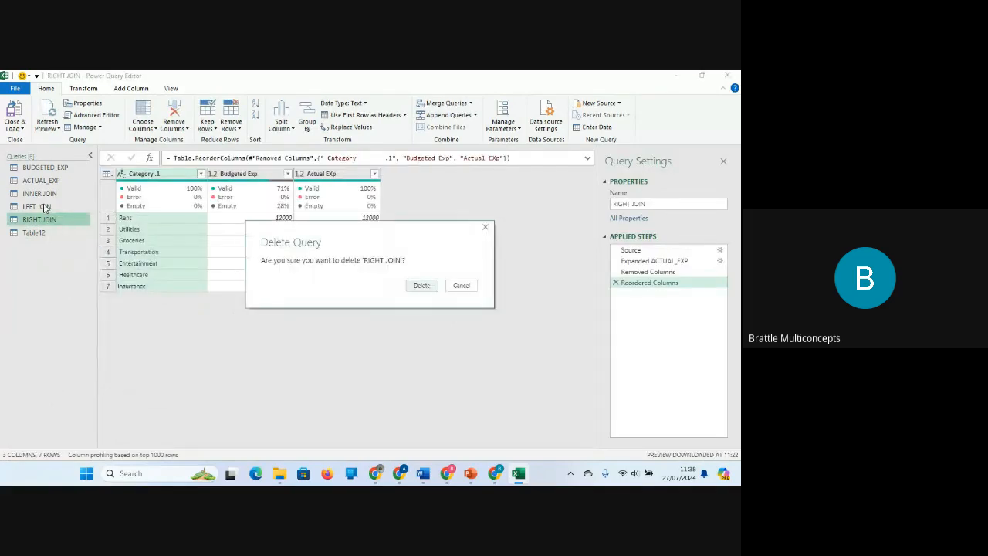
{"action": "left_click", "coordinate": [420, 287]}
{"action": "left_click", "coordinate": [38, 206]}
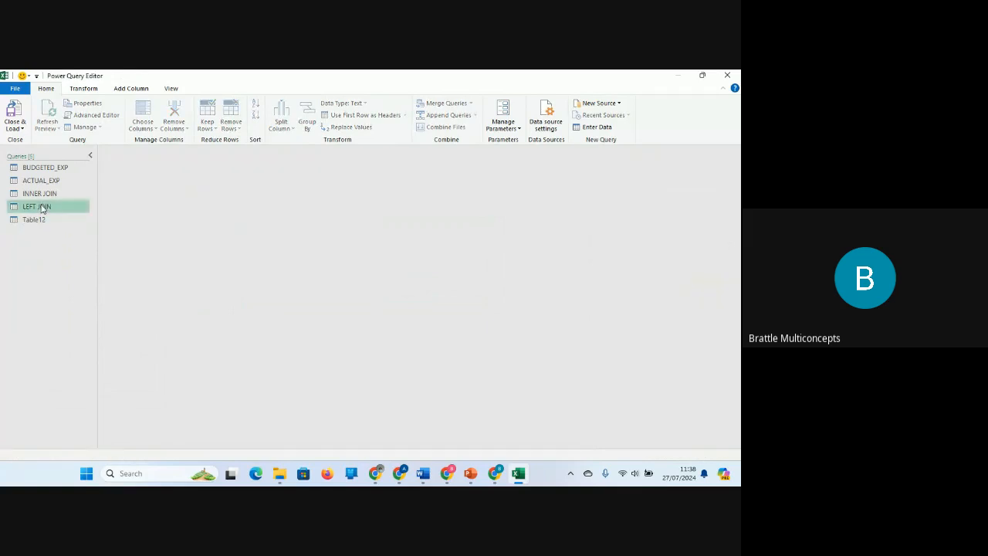
{"action": "right_click", "coordinate": [38, 206]}
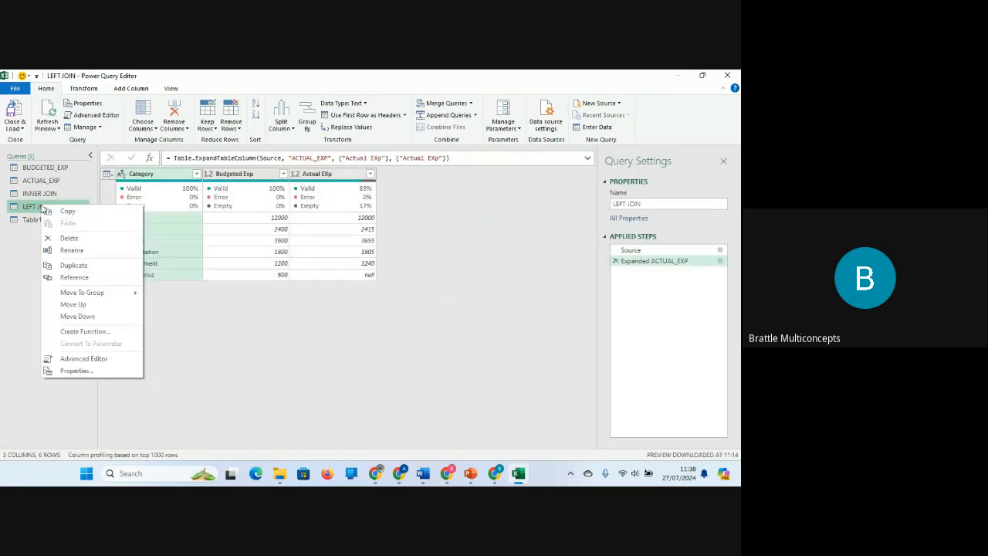
{"action": "left_click", "coordinate": [81, 241]}
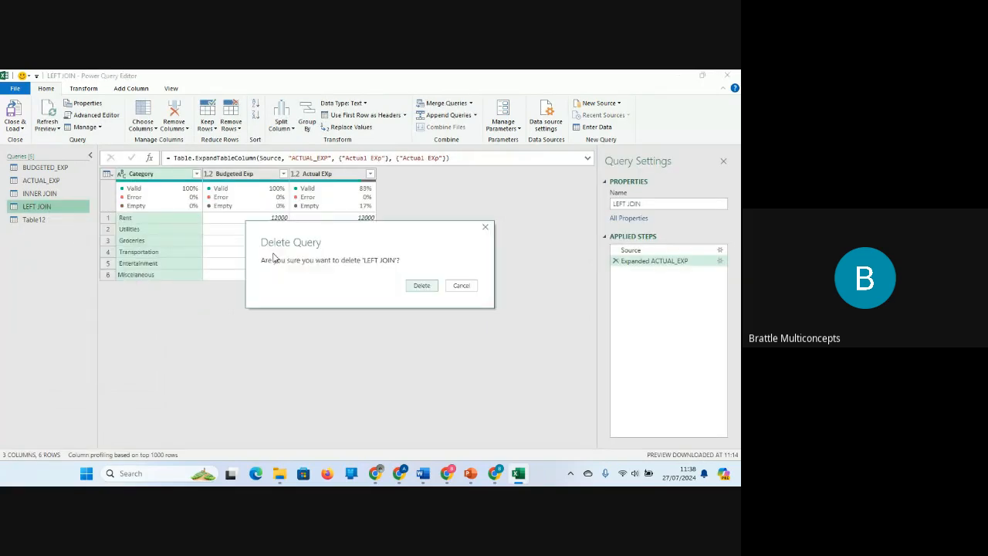
{"action": "left_click", "coordinate": [429, 291]}
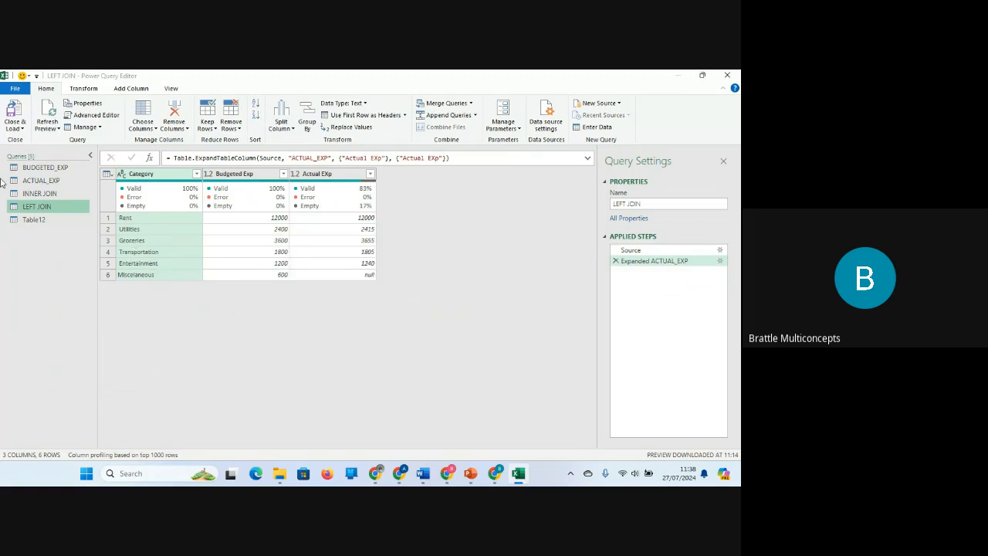
Delete the INNER JOIN query and the ACTUAL_EXP query
{"action": "right_click", "coordinate": [37, 193]}
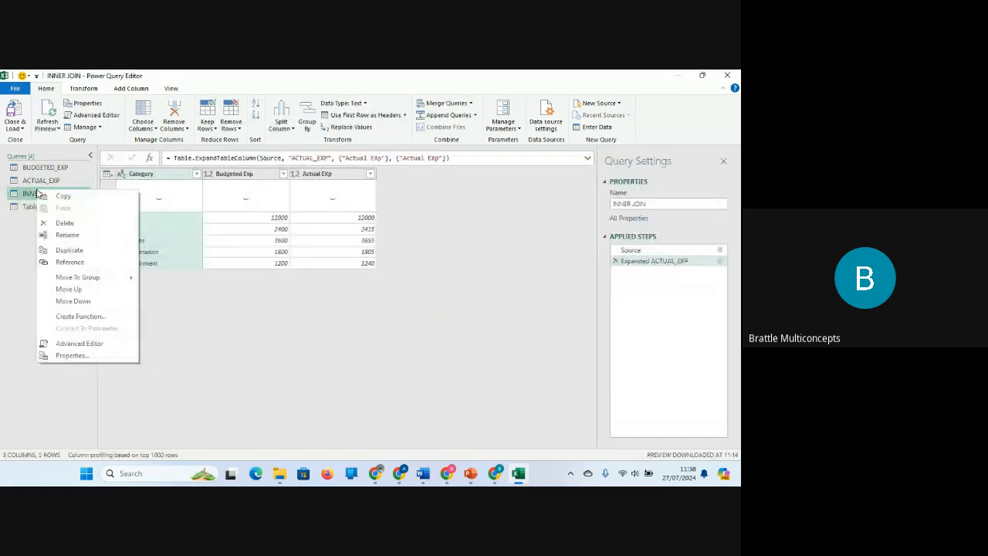
{"action": "left_click", "coordinate": [83, 227]}
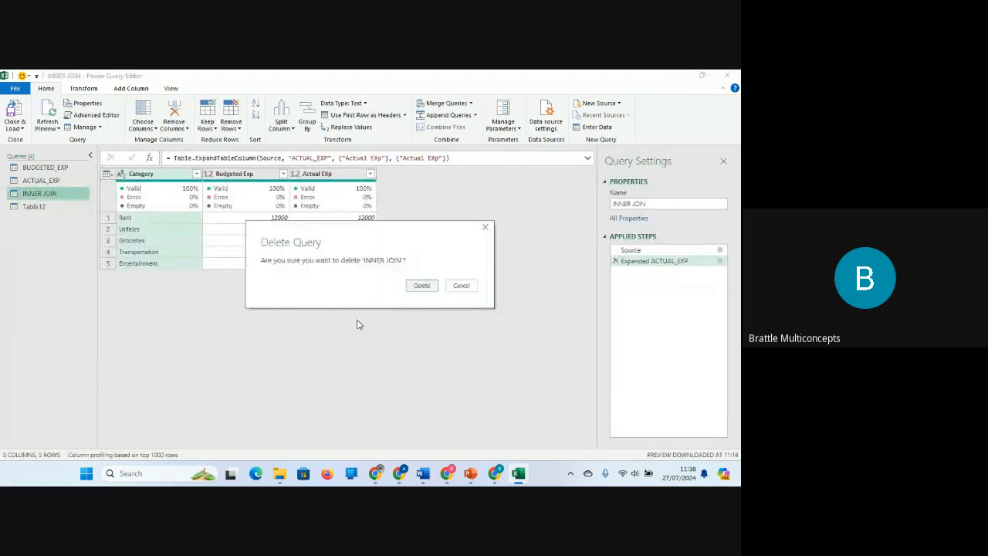
{"action": "left_click", "coordinate": [421, 287]}
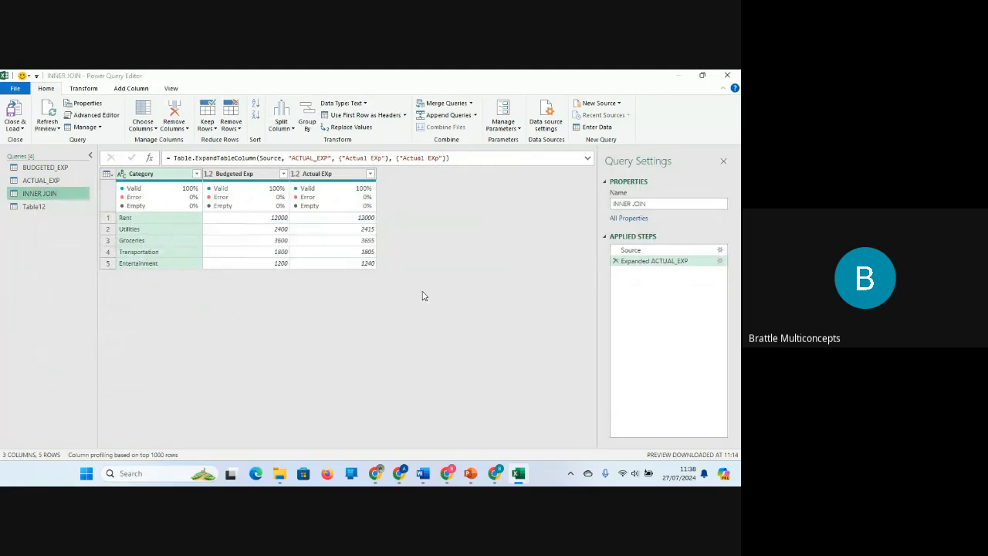
{"action": "left_click", "coordinate": [34, 180]}
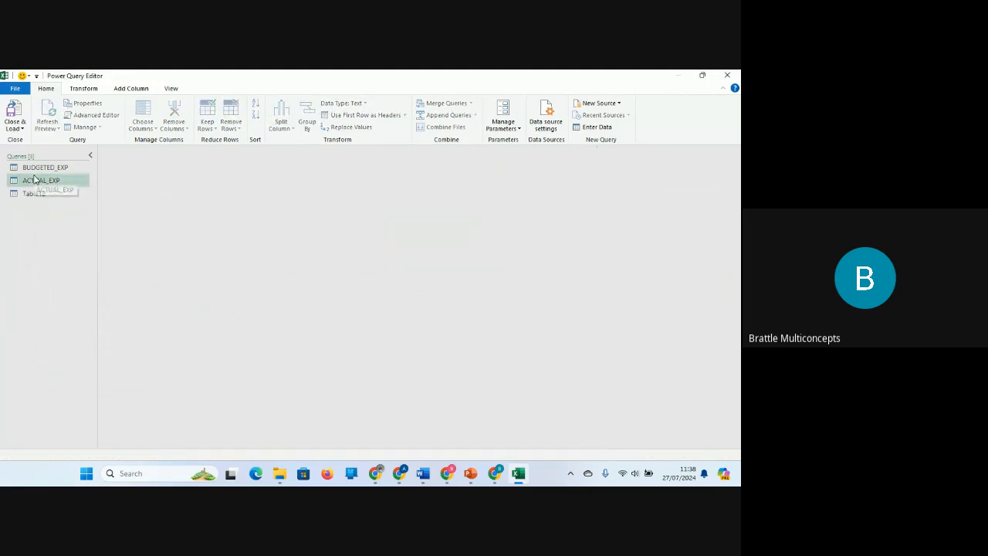
{"action": "right_click", "coordinate": [36, 179]}
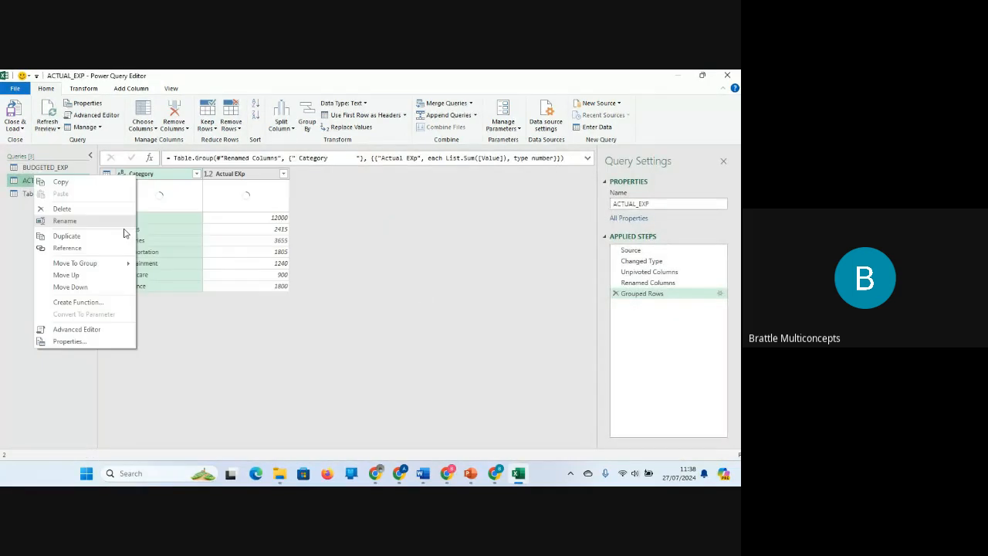
{"action": "left_click", "coordinate": [62, 208]}
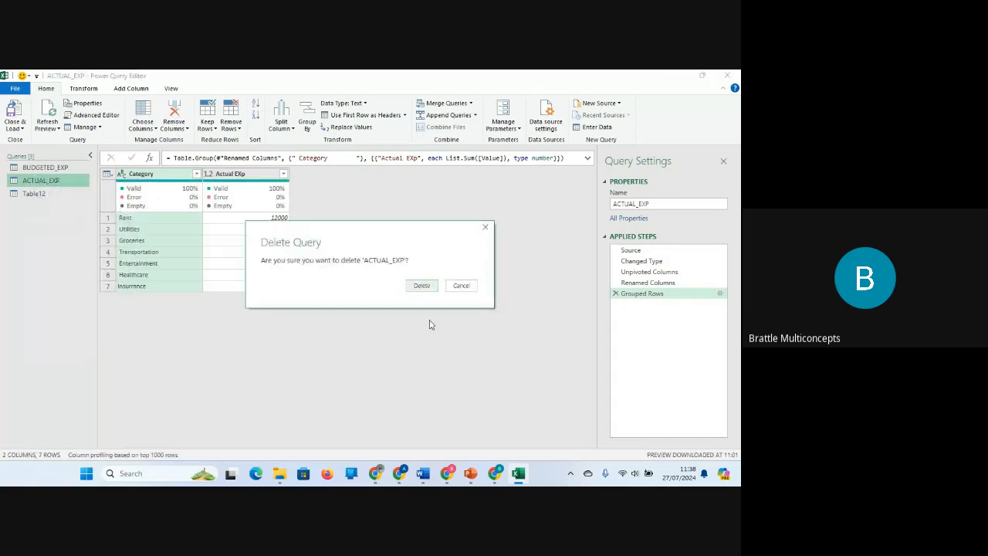
{"action": "left_click", "coordinate": [422, 286]}
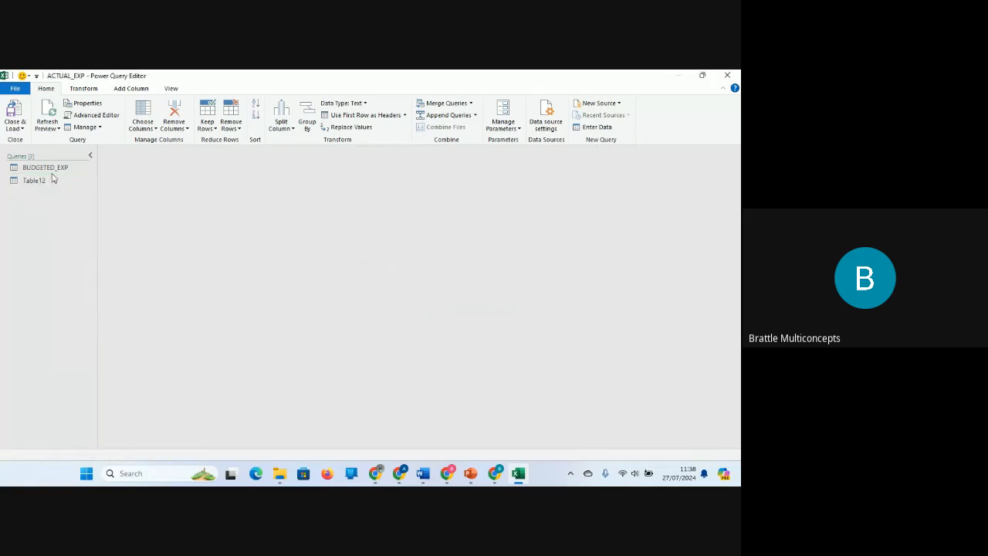
Delete the BUDGETED_EXP query so that only the sales table's query is left
{"action": "left_click", "coordinate": [51, 170]}
{"action": "right_click", "coordinate": [51, 170]}
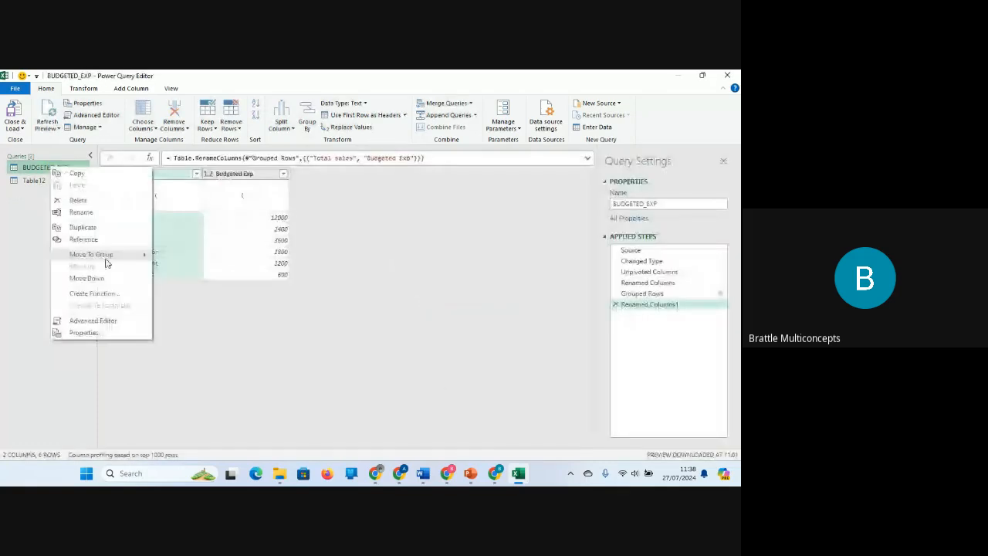
{"action": "left_click", "coordinate": [78, 201]}
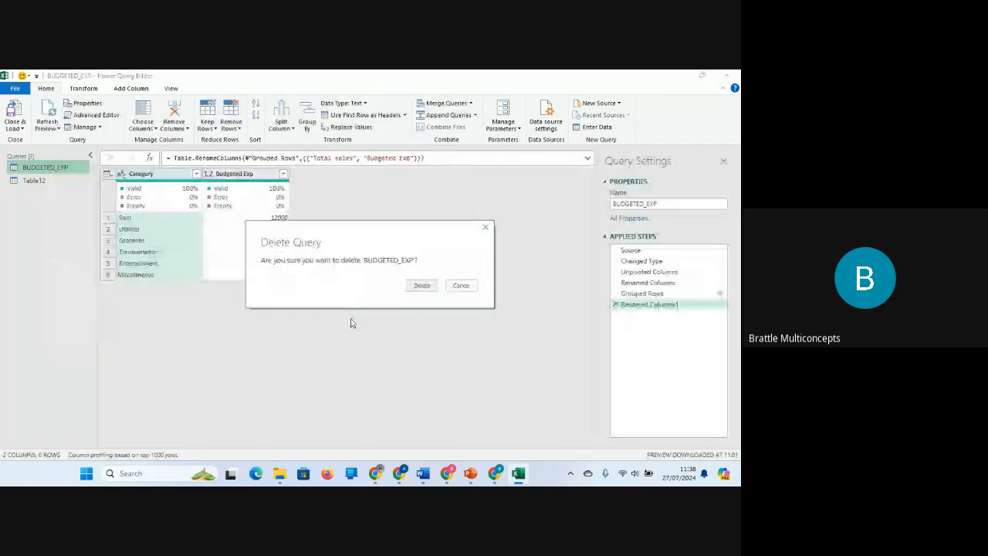
{"action": "key", "text": "Escape"}
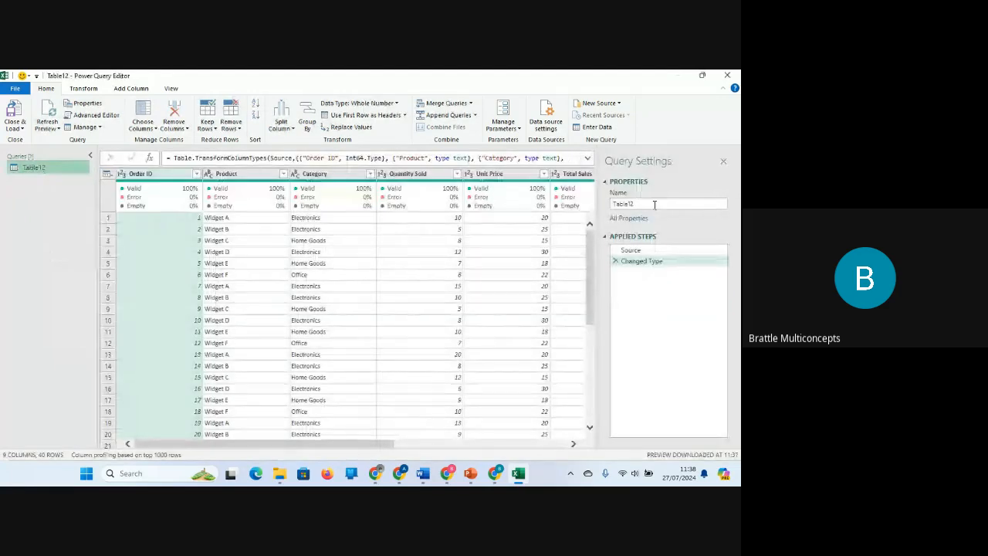
Rename the sales table's query as SALES
{"action": "left_click", "coordinate": [655, 205]}
{"action": "type", "text": "SALES"}
{"action": "key", "text": "Return"}
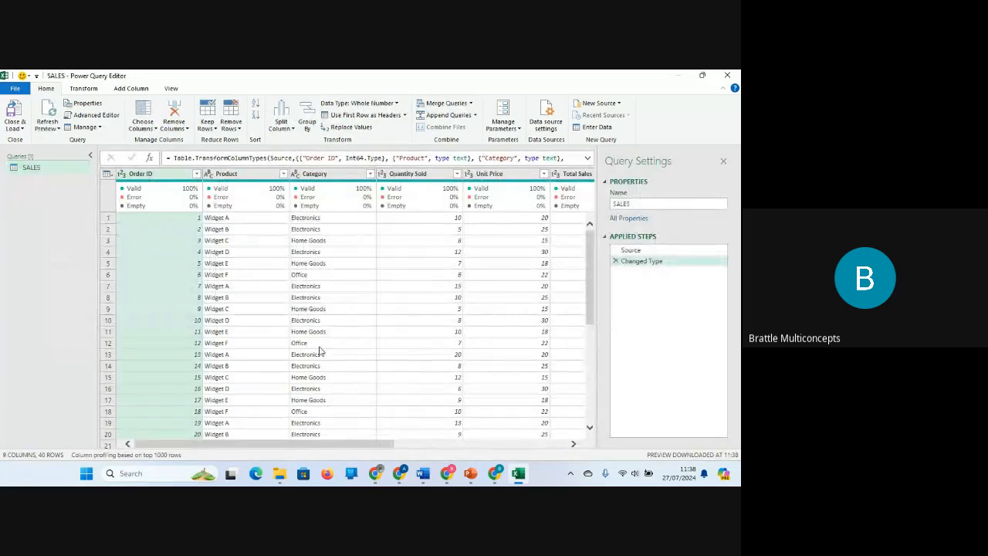
Add a Year column to the SALES query, extracted from the Date column
{"action": "left_click_drag", "start_coordinate": [255, 443], "coordinate": [466, 446]}
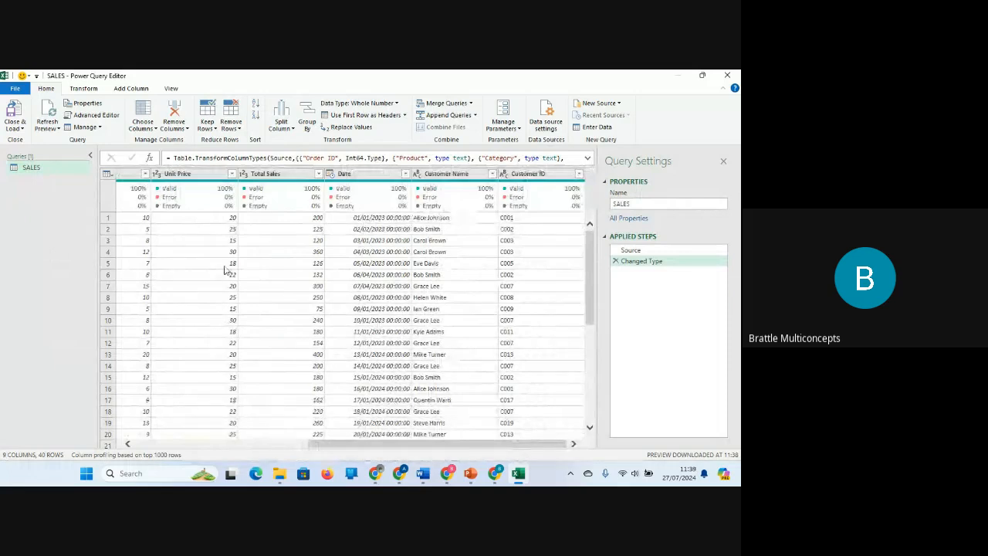
{"action": "left_click", "coordinate": [364, 174]}
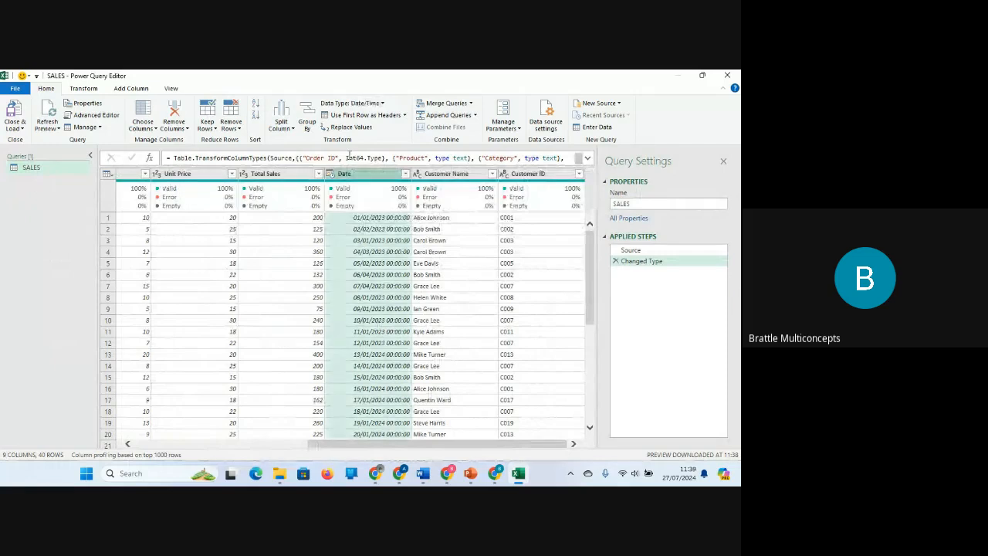
{"action": "left_click", "coordinate": [133, 90]}
{"action": "left_click", "coordinate": [430, 114]}
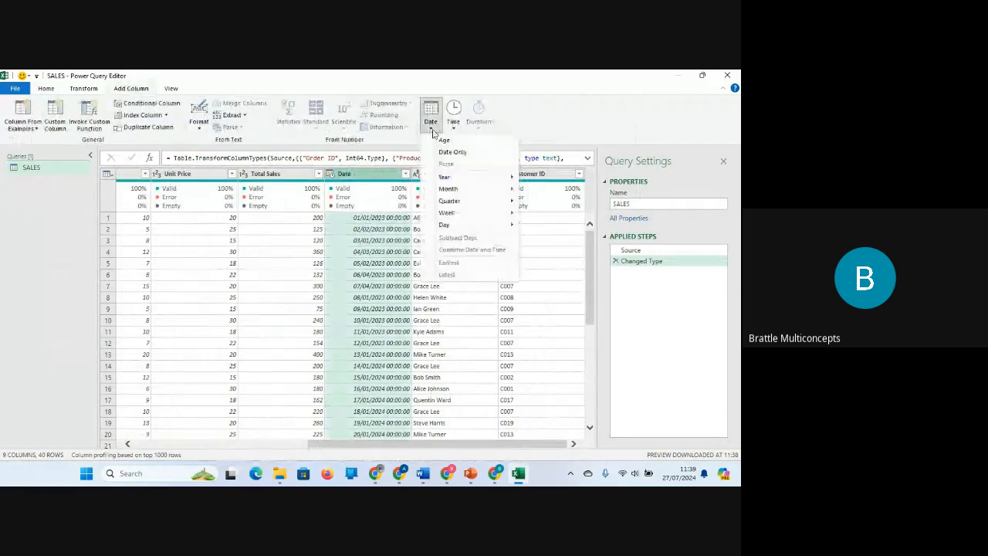
{"action": "mouse_move", "coordinate": [456, 182]}
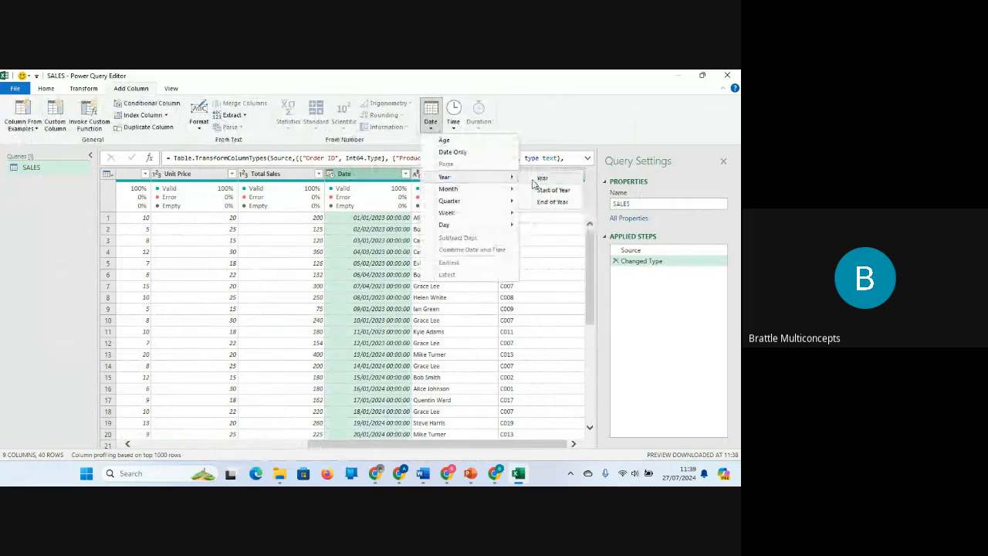
{"action": "left_click", "coordinate": [546, 189]}
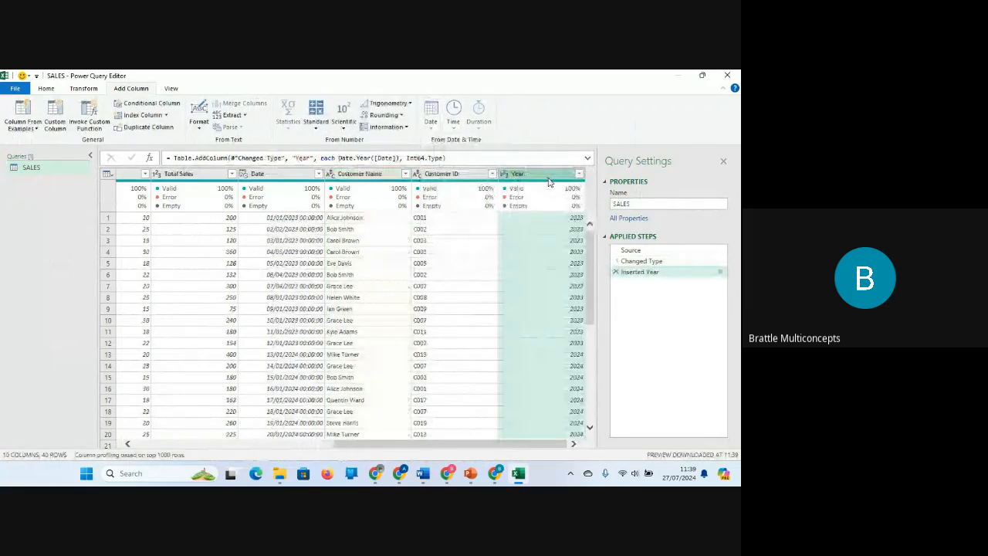
Add a column holding the name of the month, extracted from the Date column
{"action": "left_click", "coordinate": [284, 176]}
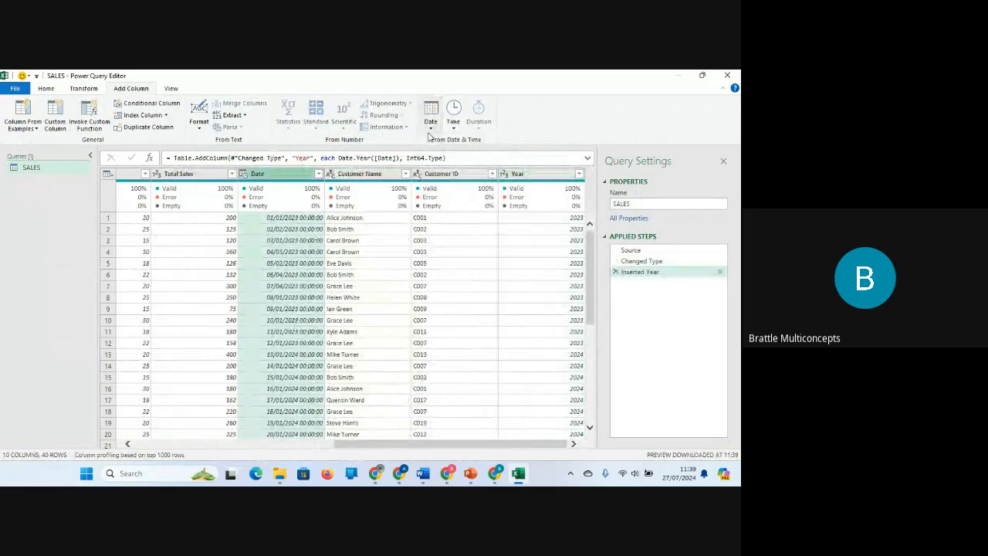
{"action": "left_click", "coordinate": [430, 117]}
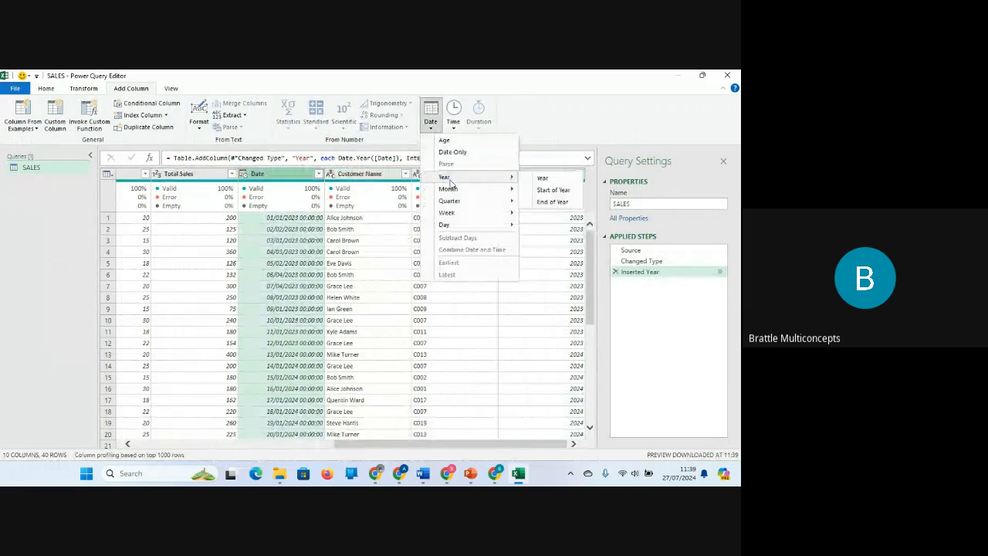
{"action": "mouse_move", "coordinate": [506, 189]}
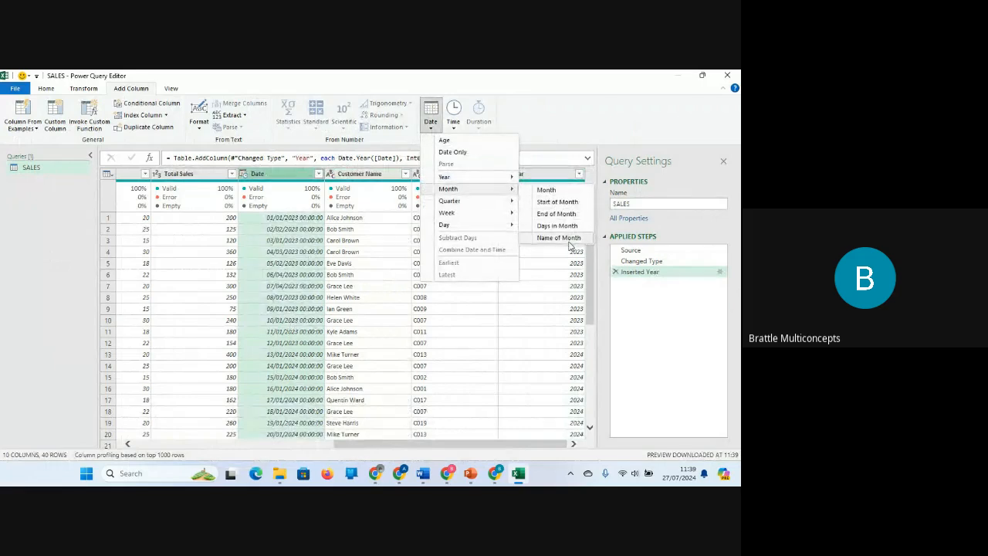
{"action": "left_click", "coordinate": [568, 238]}
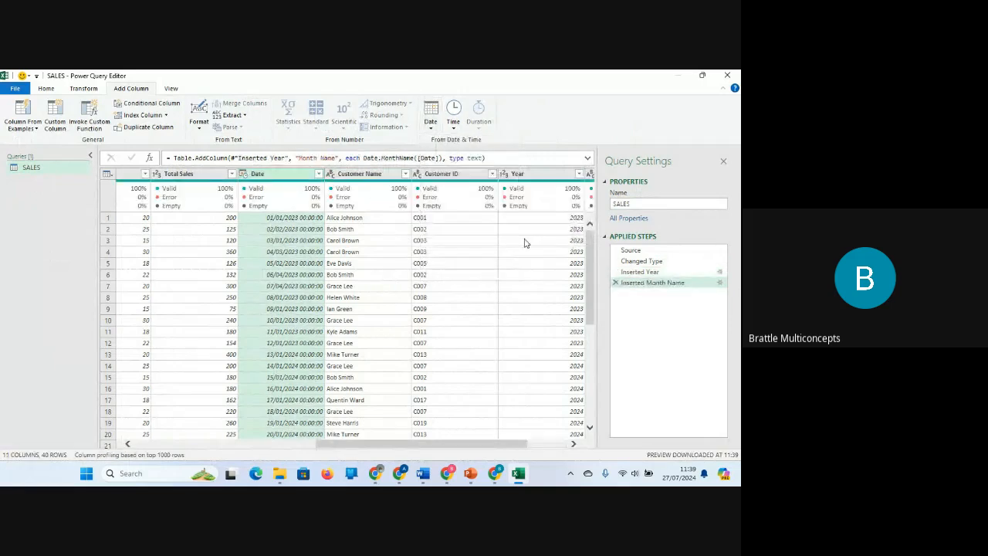
{"action": "left_click_drag", "start_coordinate": [492, 444], "coordinate": [531, 433]}
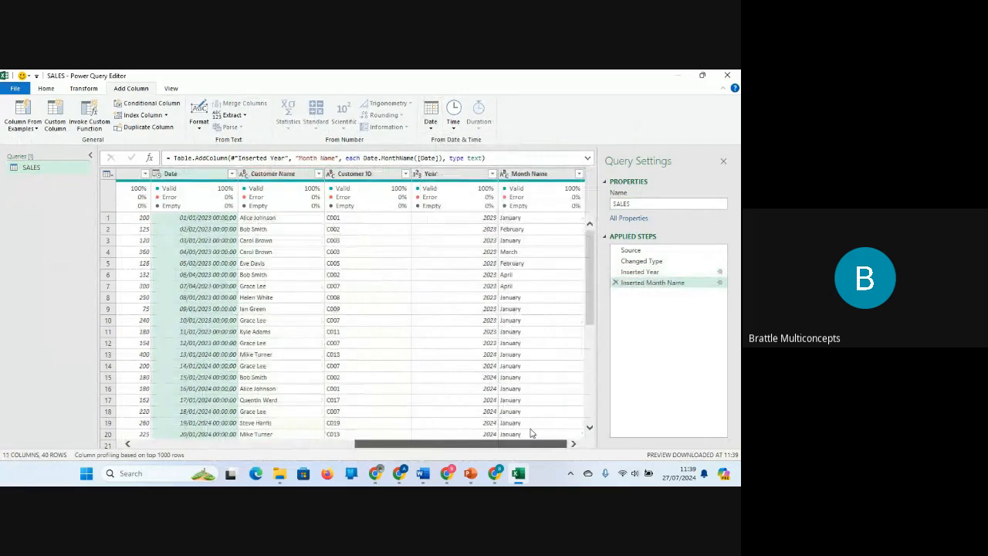
Start a basic Group By on the Product column and name the new column PRODUCT SALES
{"action": "left_click_drag", "start_coordinate": [472, 444], "coordinate": [270, 445]}
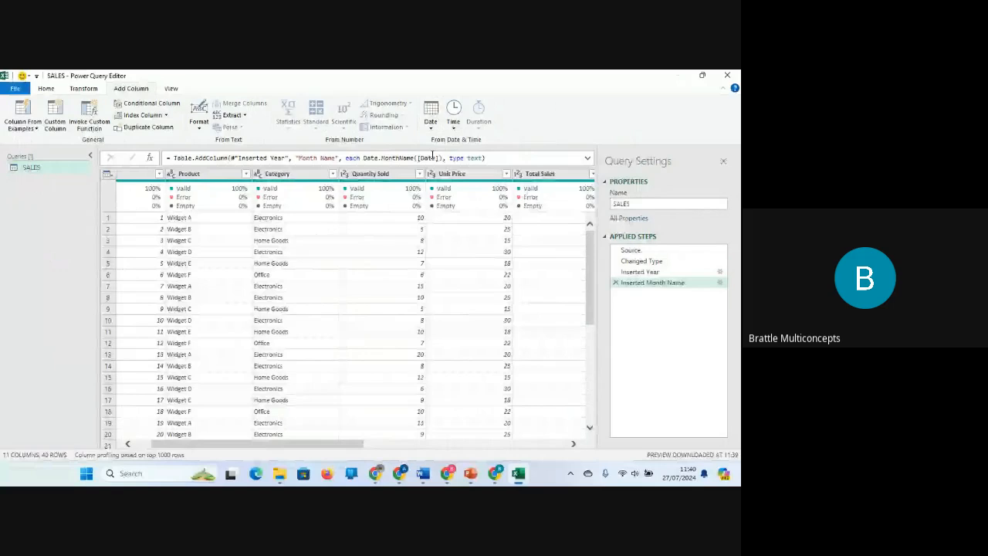
{"action": "left_click", "coordinate": [293, 240]}
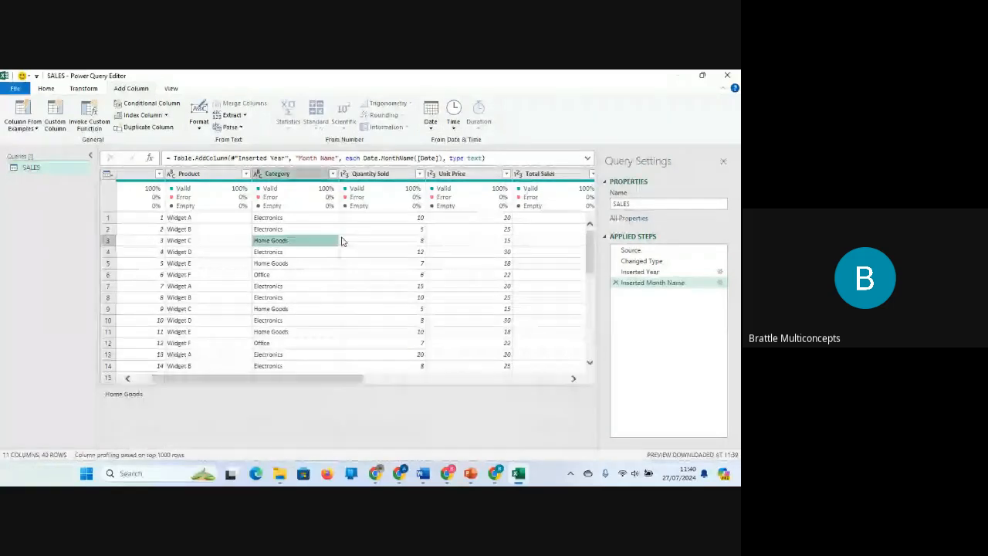
{"action": "left_click", "coordinate": [301, 297]}
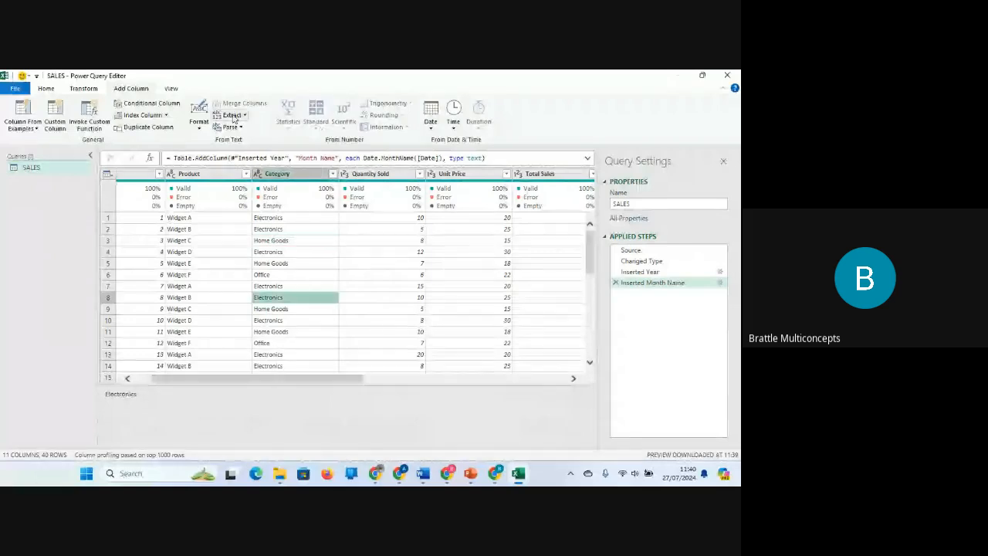
{"action": "left_click", "coordinate": [47, 89]}
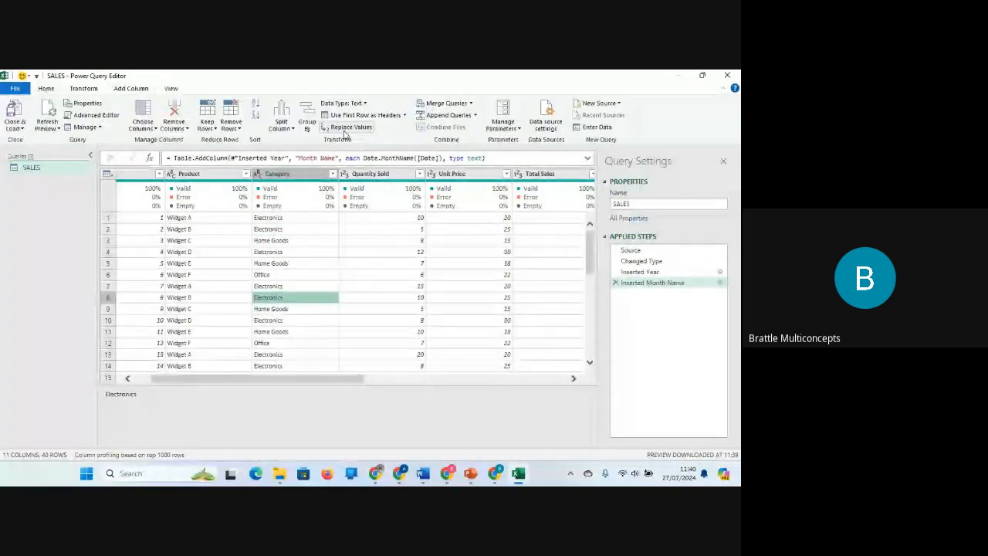
{"action": "left_click", "coordinate": [348, 127]}
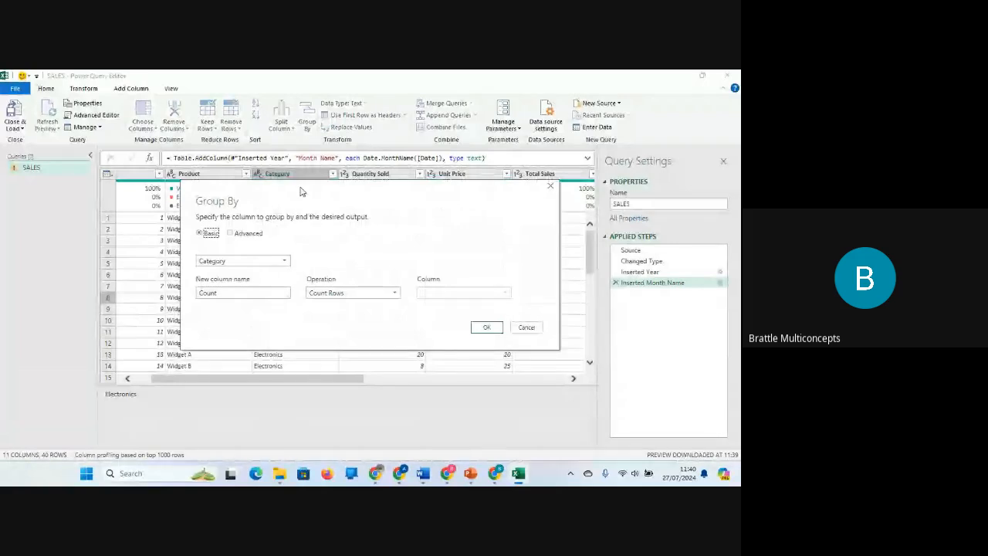
{"action": "left_click_drag", "start_coordinate": [301, 192], "coordinate": [355, 184]}
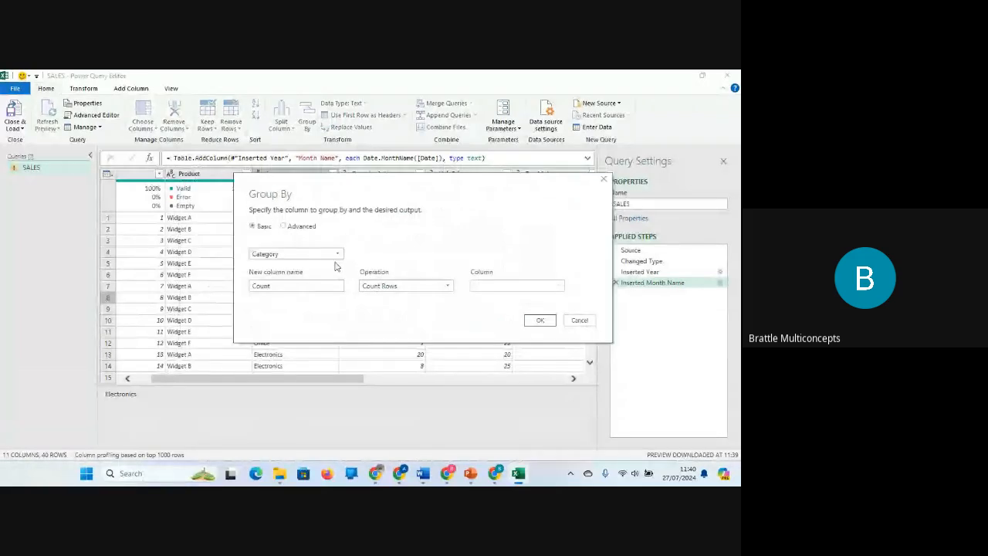
{"action": "left_click", "coordinate": [335, 255]}
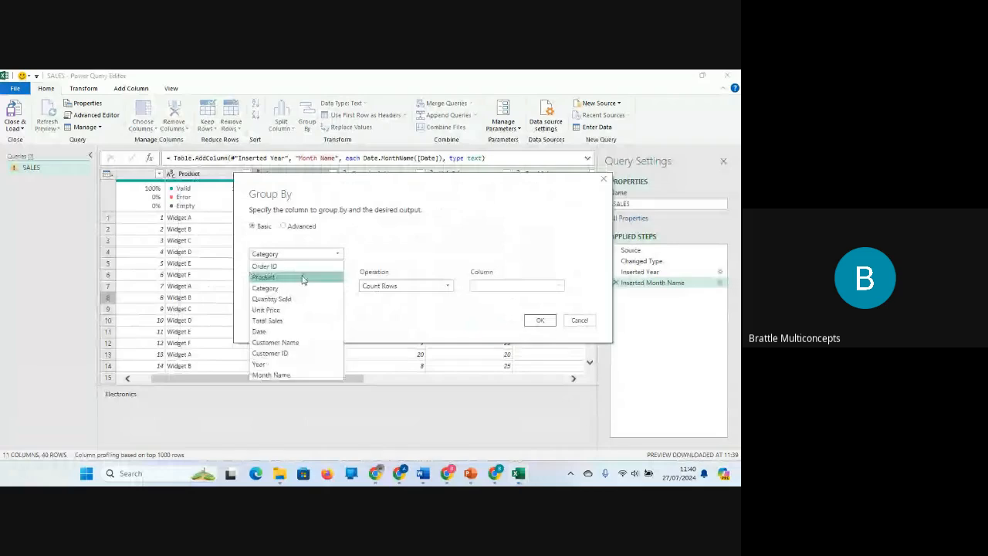
{"action": "left_click", "coordinate": [302, 277]}
{"action": "left_click_drag", "start_coordinate": [327, 284], "coordinate": [177, 280]}
{"action": "type", "text": "pROD"}
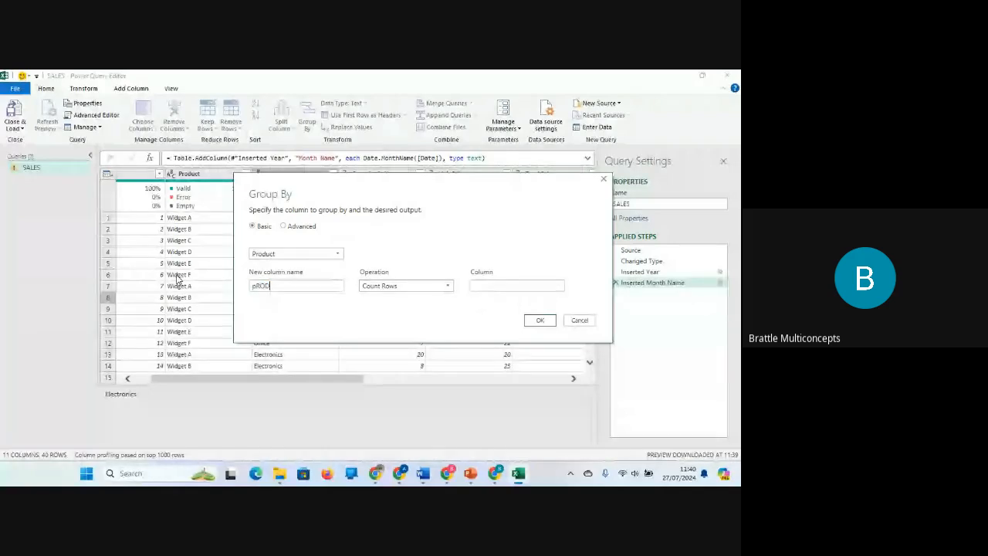
{"action": "type", "text": "UCT SALE"}
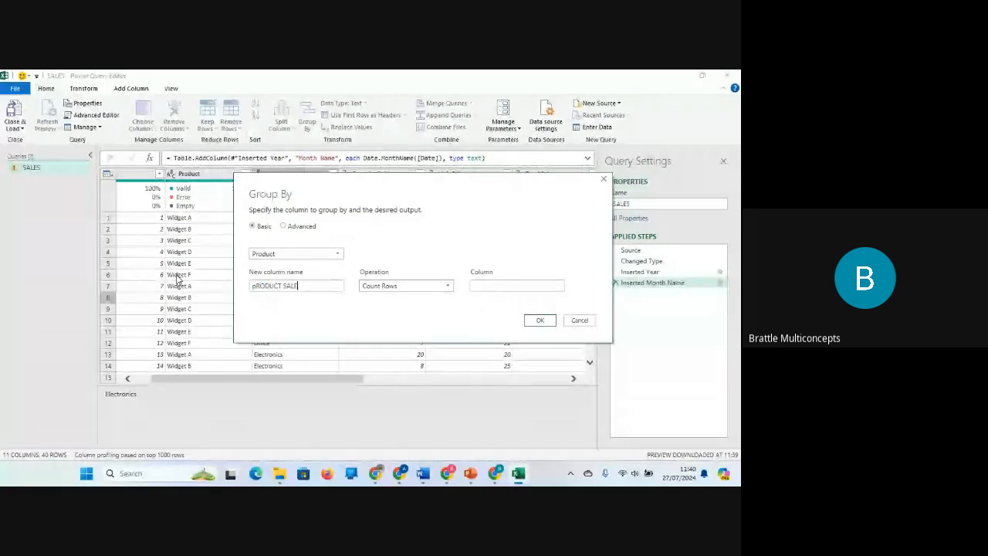
{"action": "type", "text": "S"}
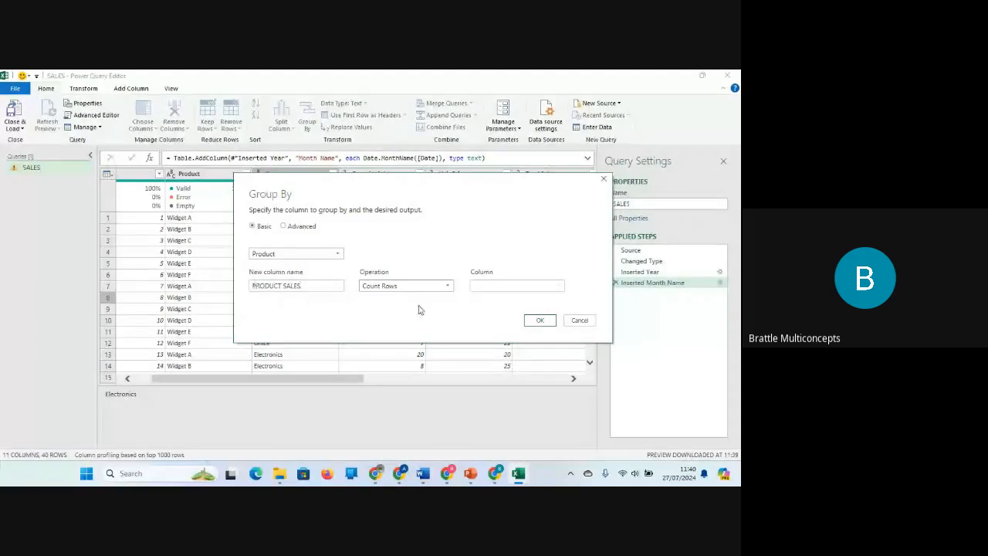
Set the aggregation to Sum of Total Sales and apply the grouping by product
{"action": "left_click", "coordinate": [448, 286]}
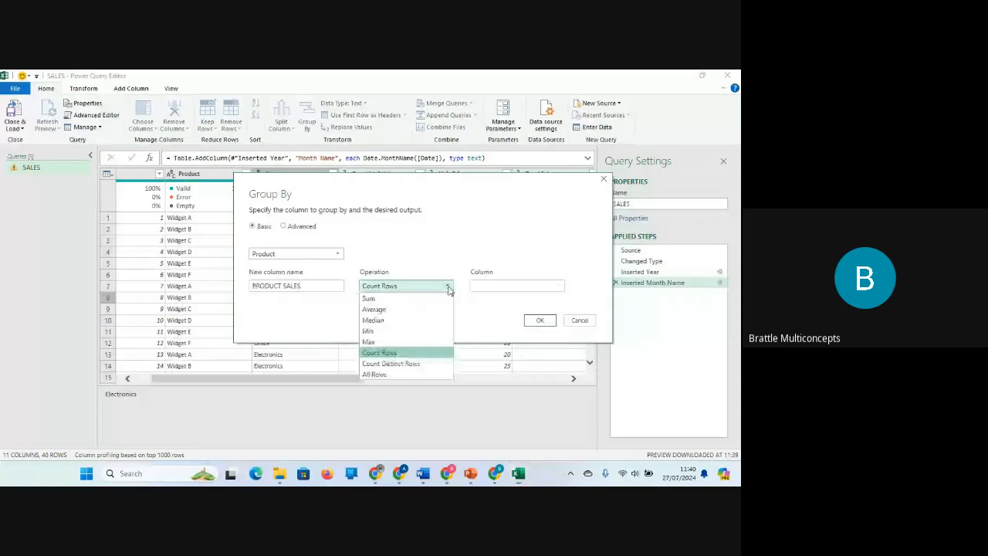
{"action": "left_click", "coordinate": [369, 298]}
{"action": "left_click", "coordinate": [412, 302]}
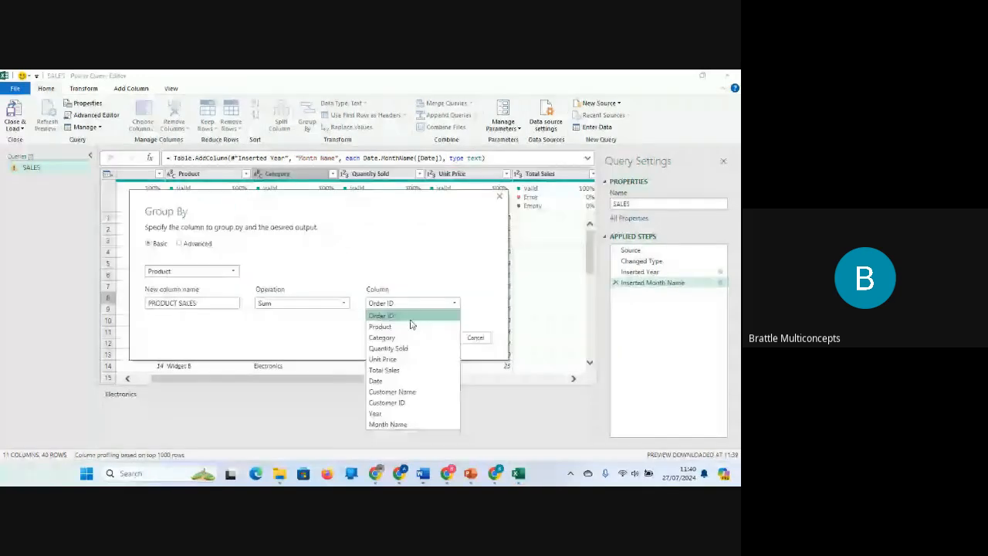
{"action": "left_click", "coordinate": [400, 371]}
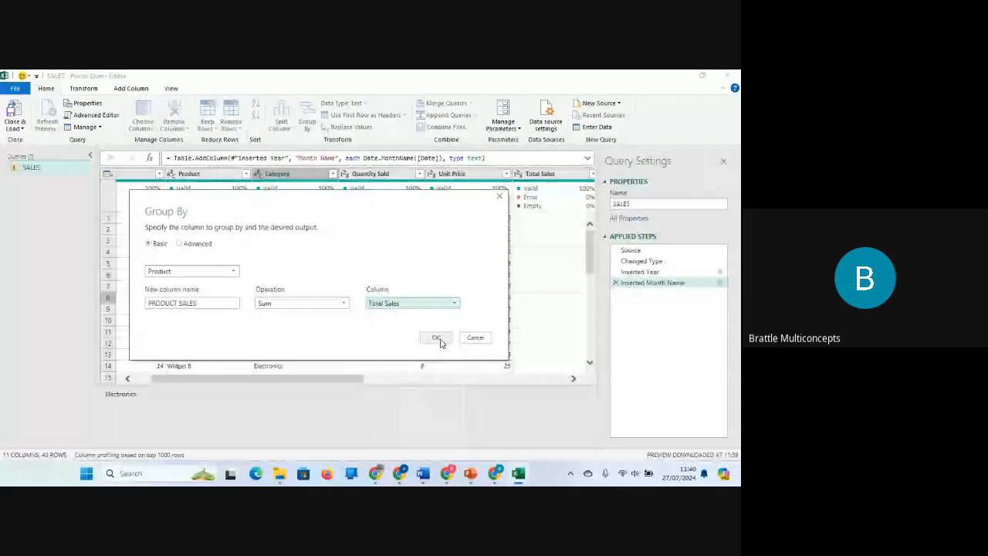
{"action": "left_click", "coordinate": [439, 339]}
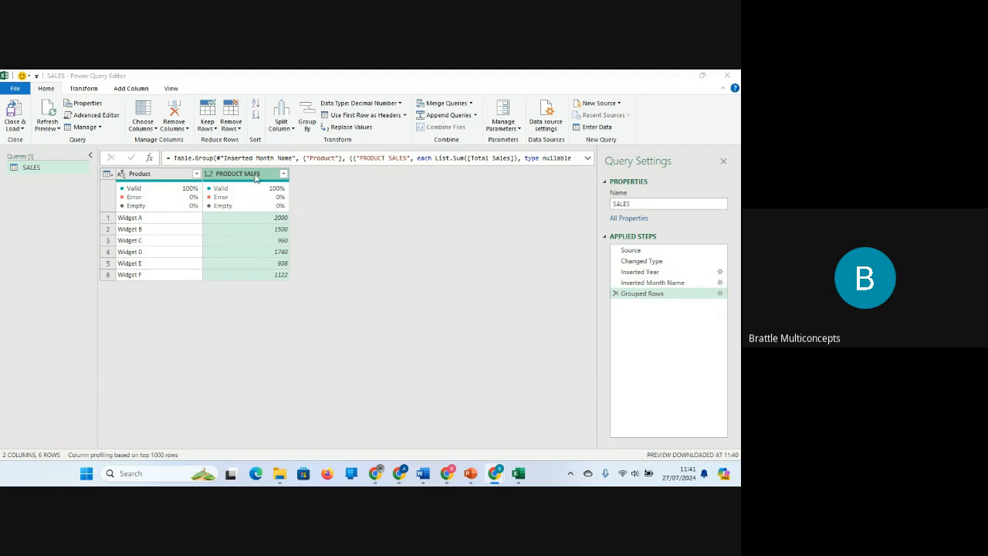
Remove the Grouped Rows and Inserted Month Name steps from the SALES query
{"action": "left_click", "coordinate": [616, 294]}
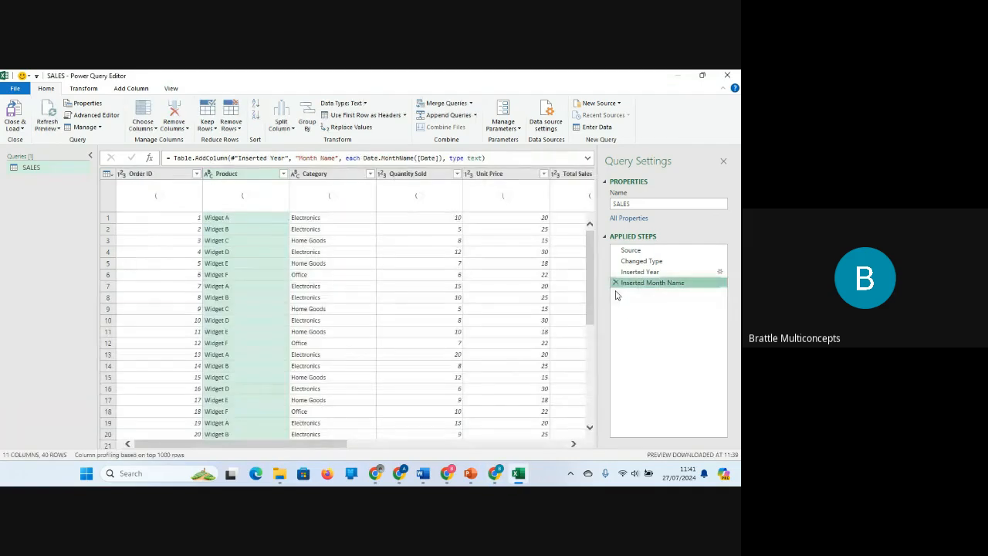
{"action": "left_click", "coordinate": [616, 283]}
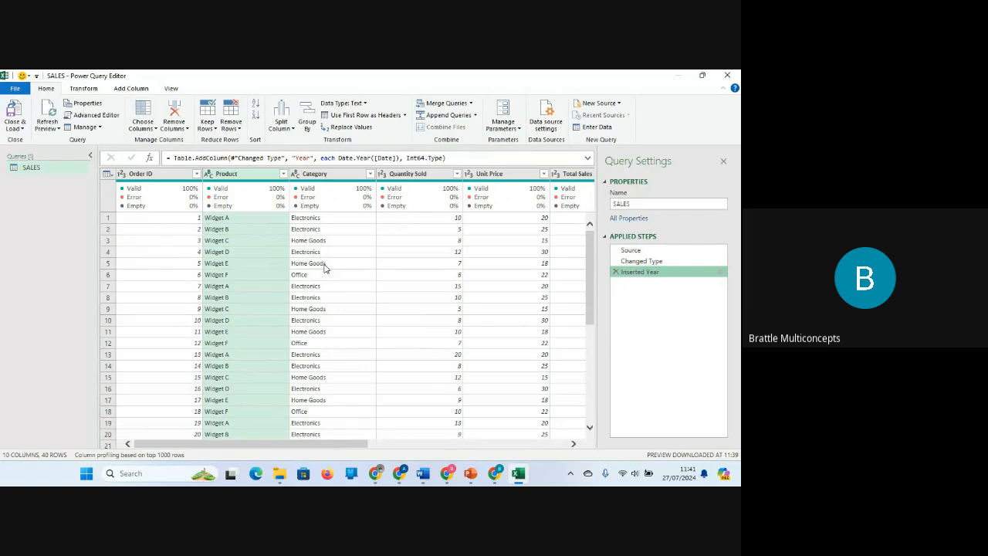
Add the month name column to the SALES query again, based on the Date column
{"action": "left_click_drag", "start_coordinate": [362, 443], "coordinate": [561, 427]}
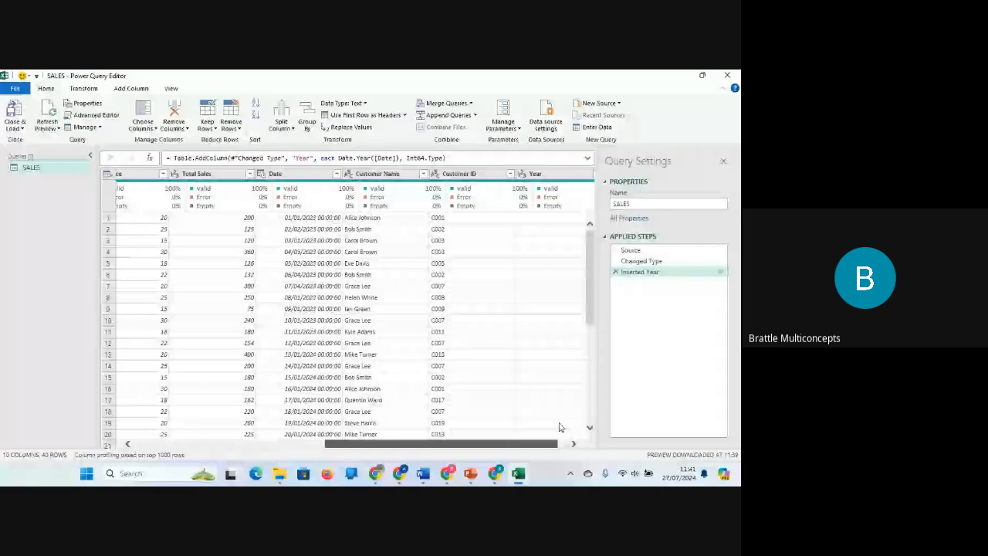
{"action": "left_click_drag", "start_coordinate": [561, 427], "coordinate": [640, 319]}
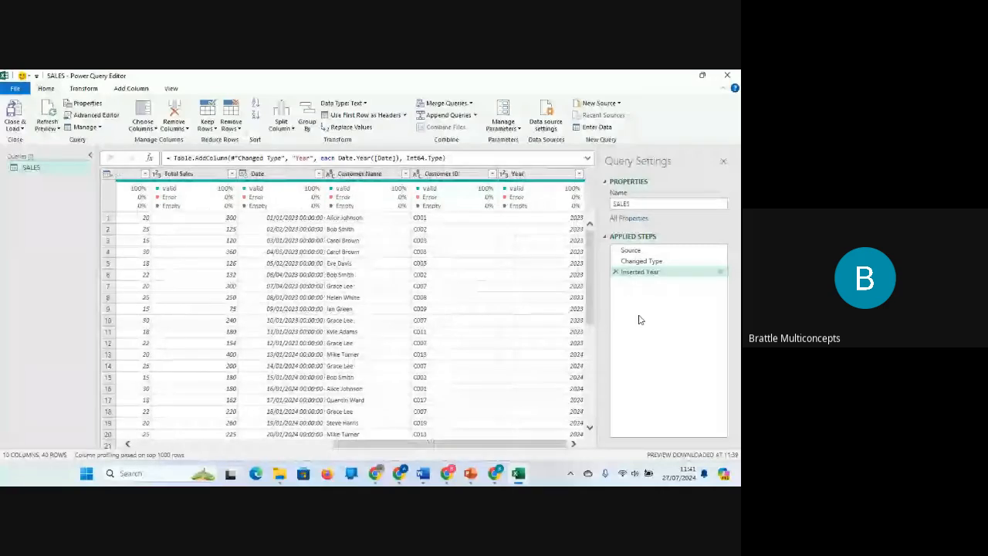
{"action": "left_click", "coordinate": [274, 174]}
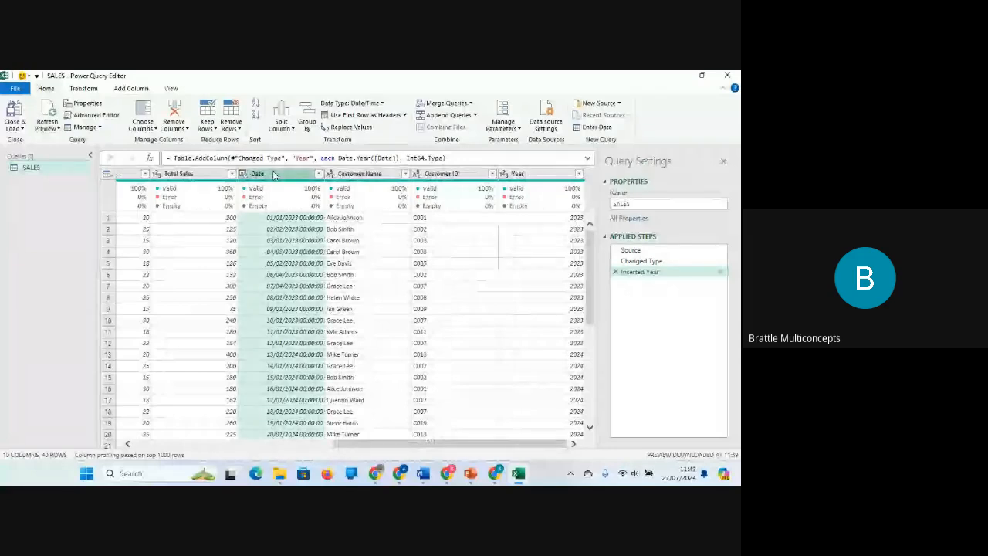
{"action": "left_click", "coordinate": [140, 90]}
{"action": "left_click", "coordinate": [431, 115]}
{"action": "mouse_move", "coordinate": [448, 189]}
{"action": "left_click", "coordinate": [559, 237]}
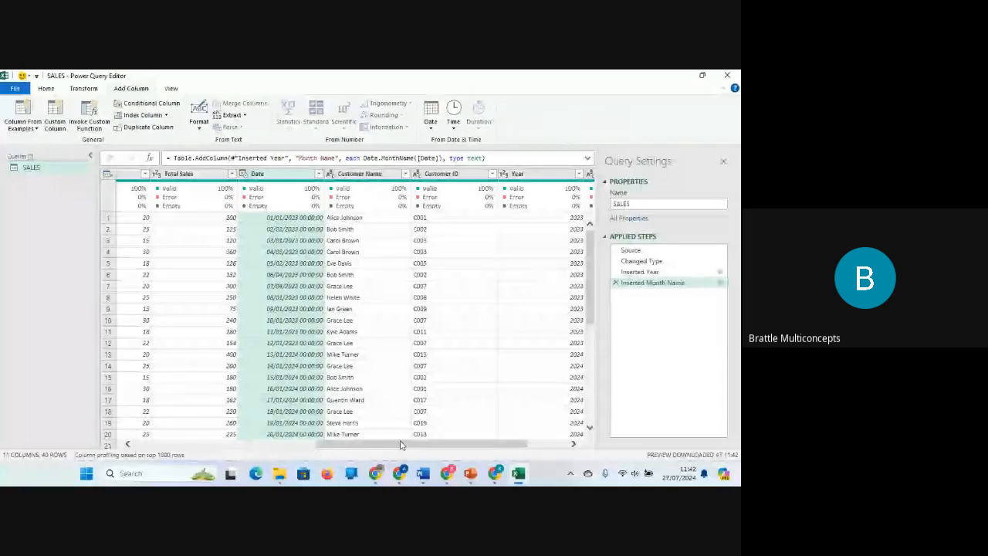
{"action": "left_click_drag", "start_coordinate": [400, 445], "coordinate": [422, 445]}
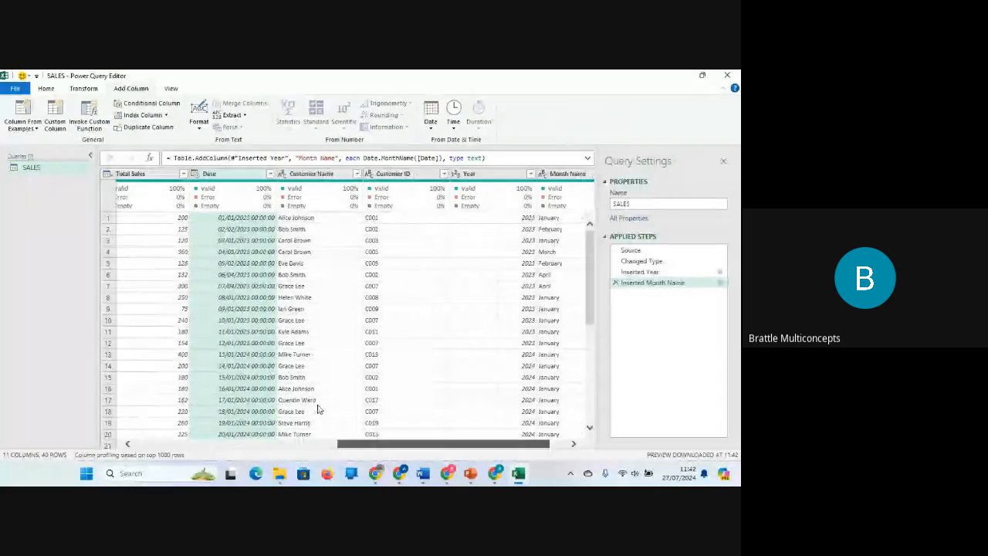
Start an advanced Group By on the SALES query with Product and Year as the grouping columns
{"action": "scroll", "coordinate": [318, 409], "scroll_direction": "left", "scroll_amount": 5}
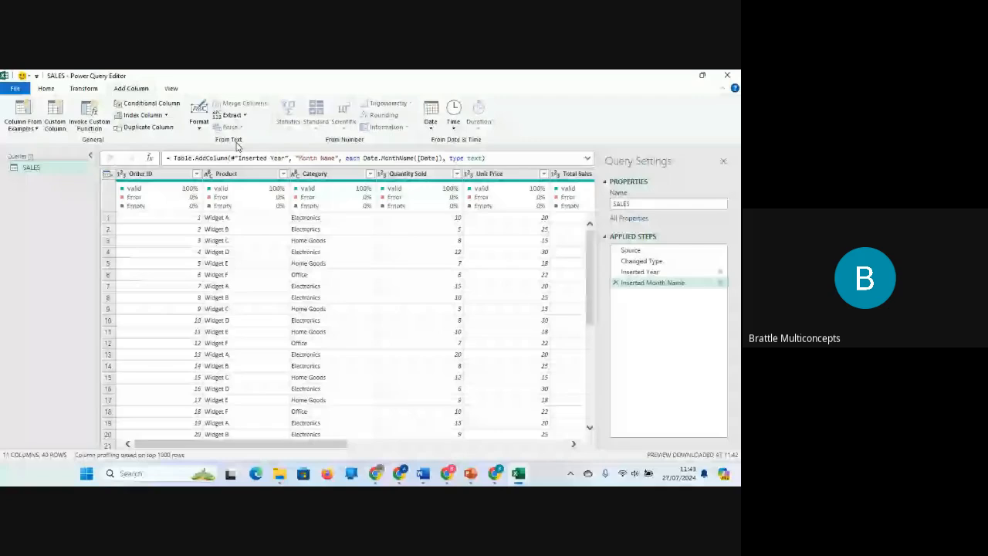
{"action": "left_click", "coordinate": [47, 89]}
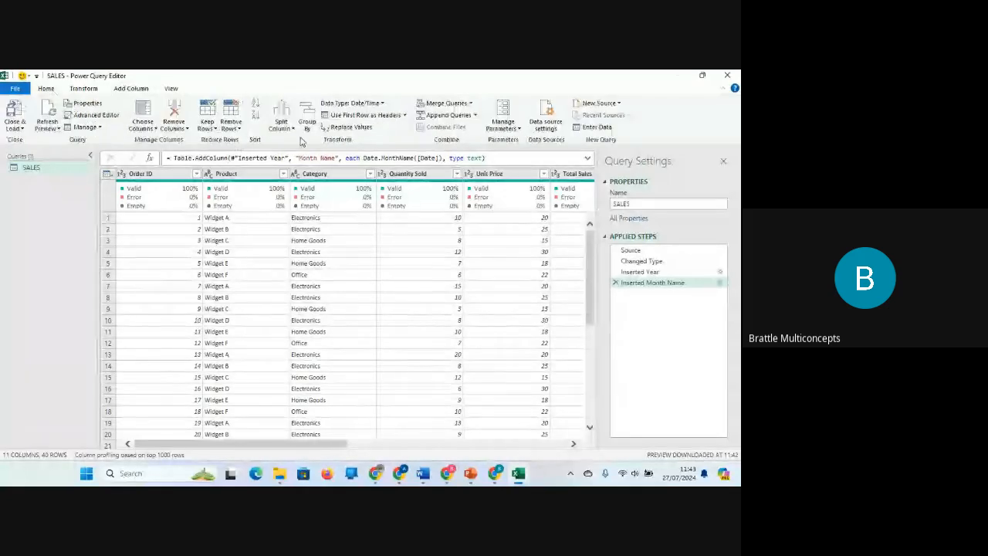
{"action": "left_click", "coordinate": [308, 125]}
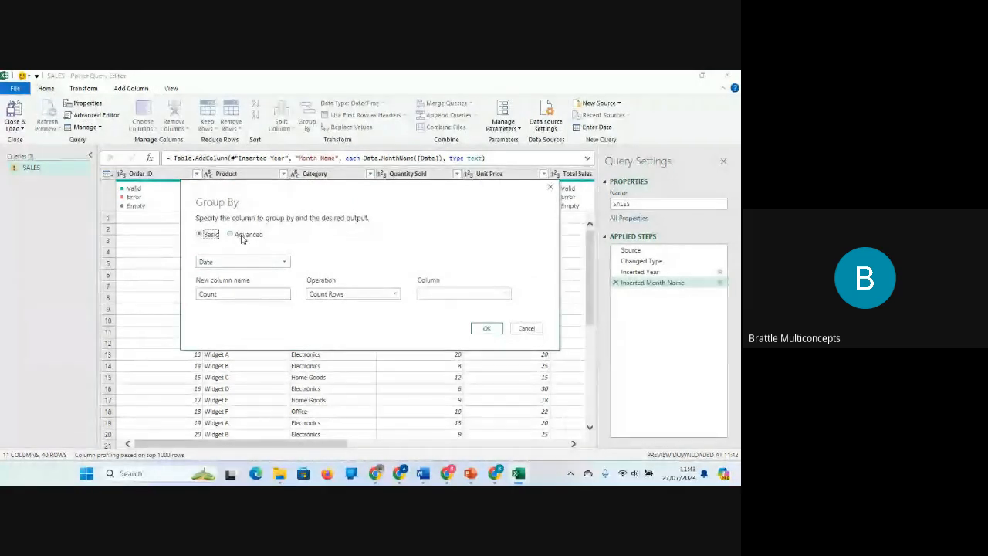
{"action": "left_click", "coordinate": [238, 234]}
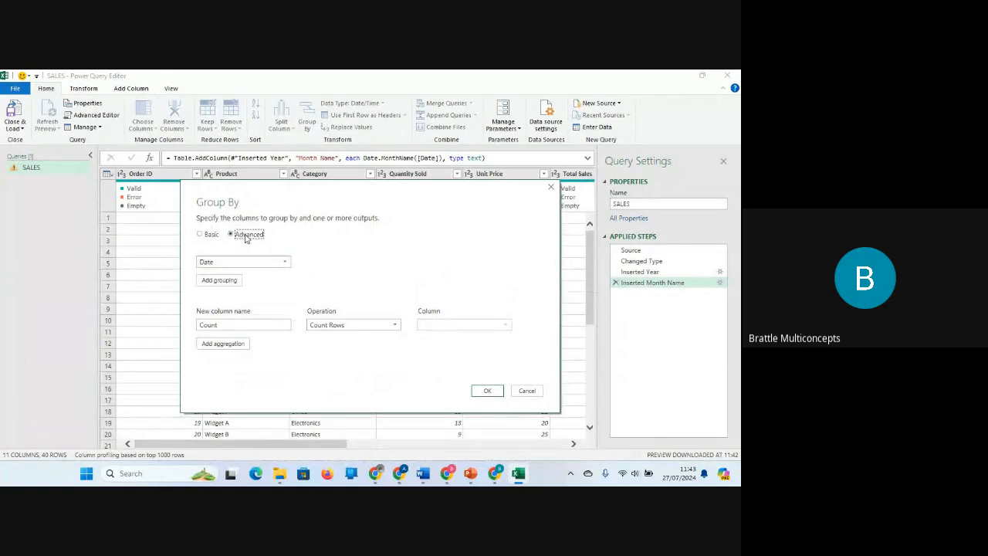
{"action": "left_click", "coordinate": [285, 263]}
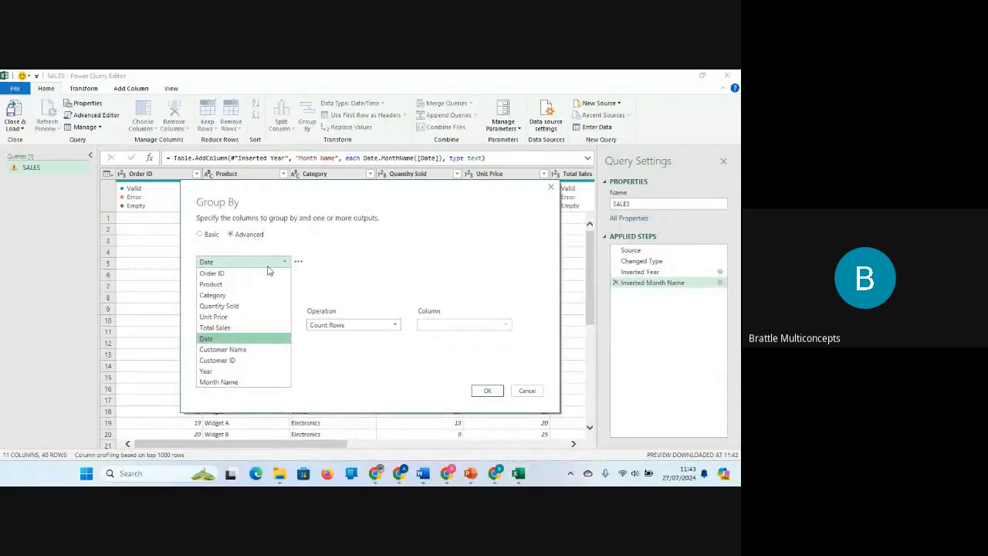
{"action": "left_click", "coordinate": [229, 286]}
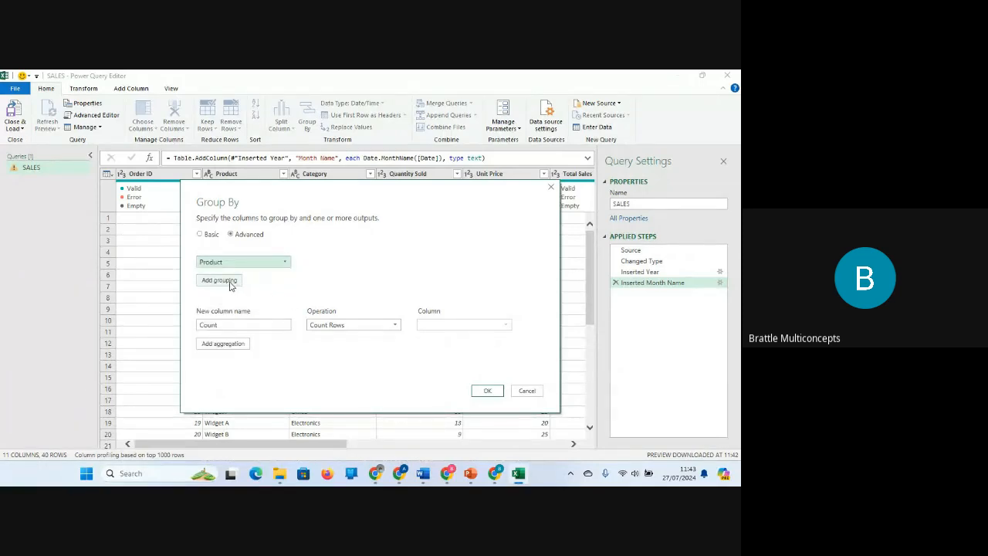
{"action": "mouse_move", "coordinate": [227, 262]}
{"action": "left_click", "coordinate": [222, 281]}
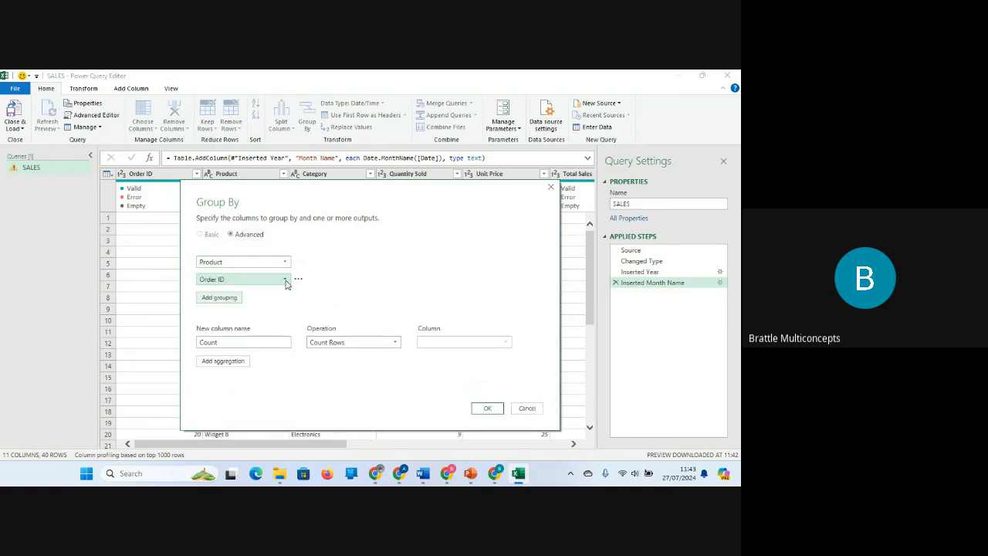
{"action": "left_click", "coordinate": [285, 283]}
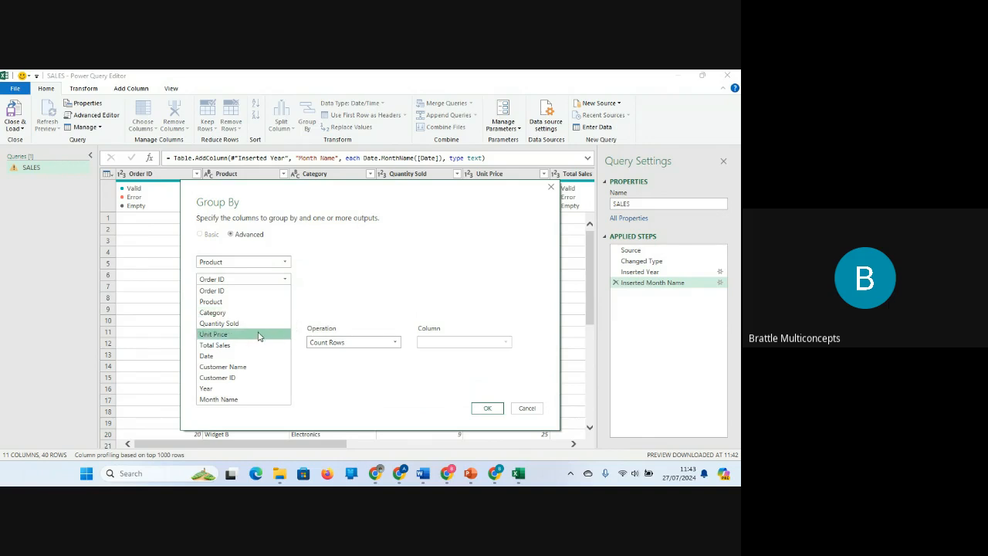
{"action": "left_click", "coordinate": [249, 389]}
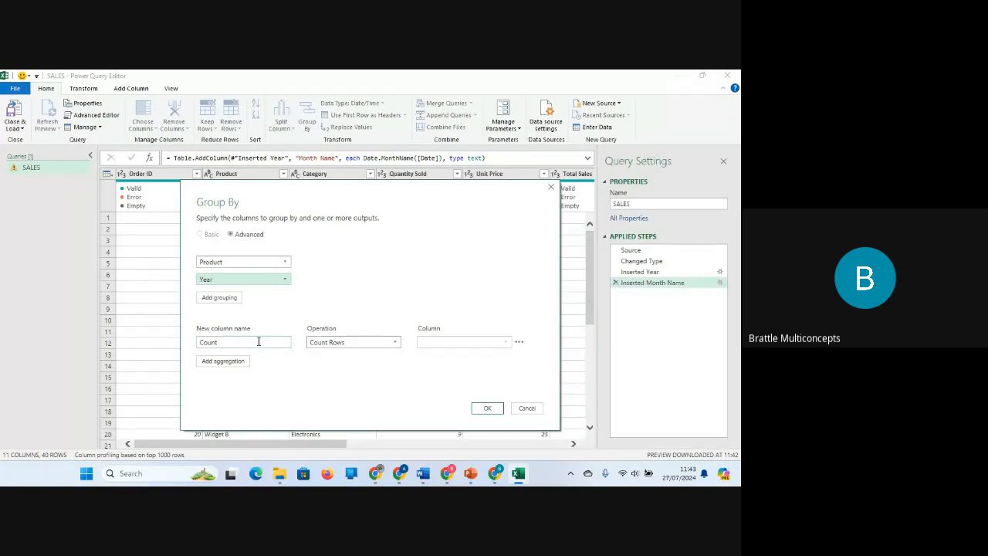
Name the new aggregation column PRODUCT YEARLY SALES
{"action": "left_click", "coordinate": [224, 343]}
{"action": "left_click_drag", "start_coordinate": [225, 344], "coordinate": [187, 342]}
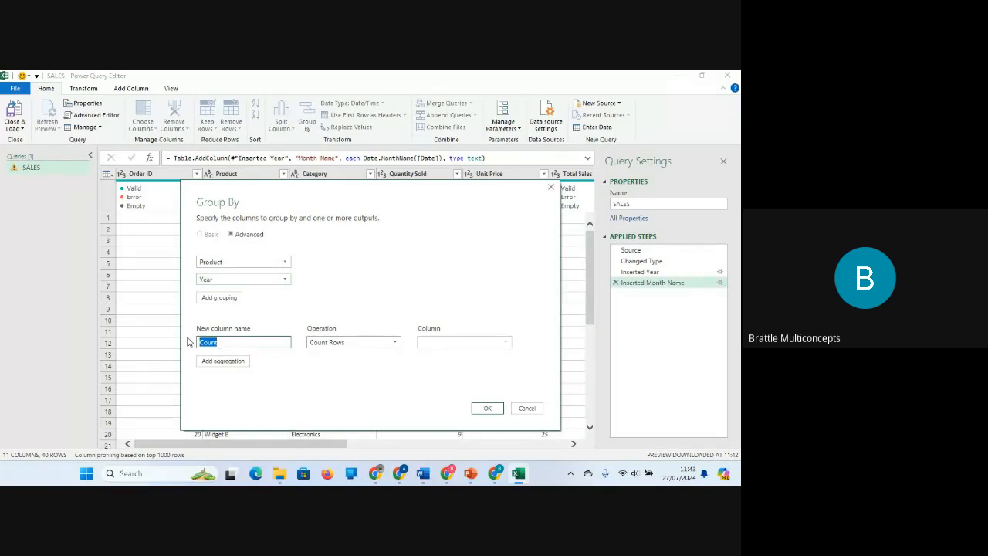
{"action": "type", "text": "pRODUCT YEARLY SALES"}
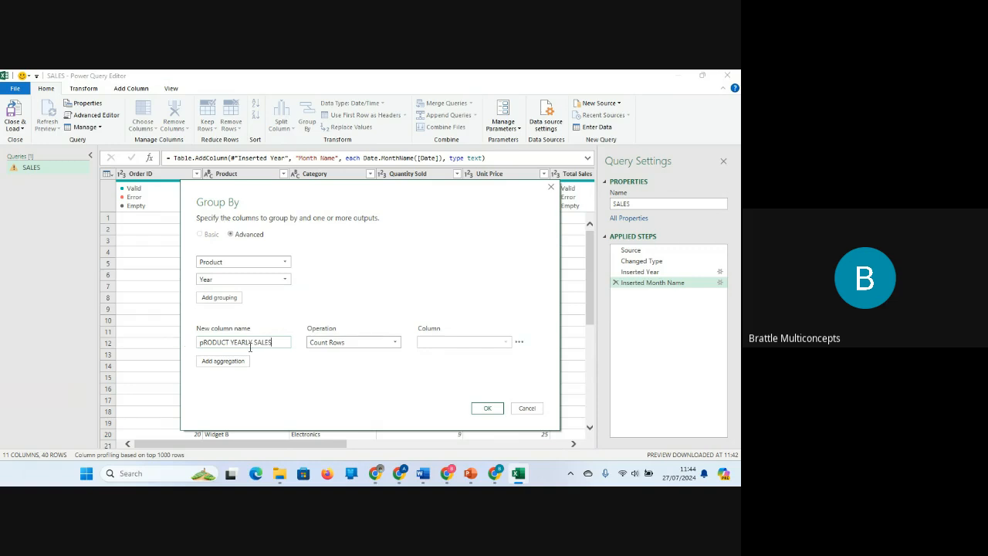
{"action": "left_click", "coordinate": [205, 344]}
{"action": "key", "text": "BackSpace"}
{"action": "type", "text": "P"}
Set the aggregation to Sum of Total Sales and apply the grouping by product and year
{"action": "left_click", "coordinate": [390, 345]}
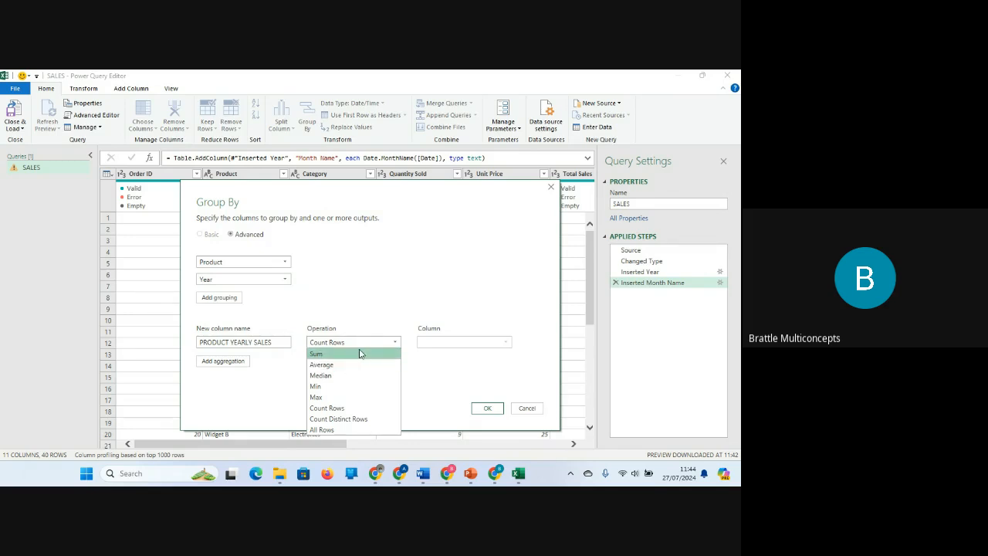
{"action": "left_click", "coordinate": [459, 346]}
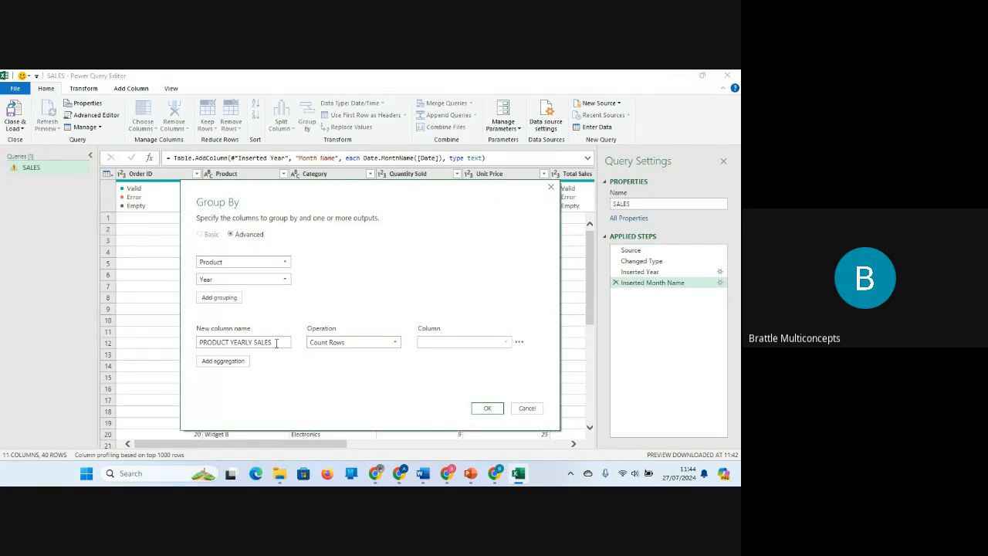
{"action": "left_click", "coordinate": [388, 343]}
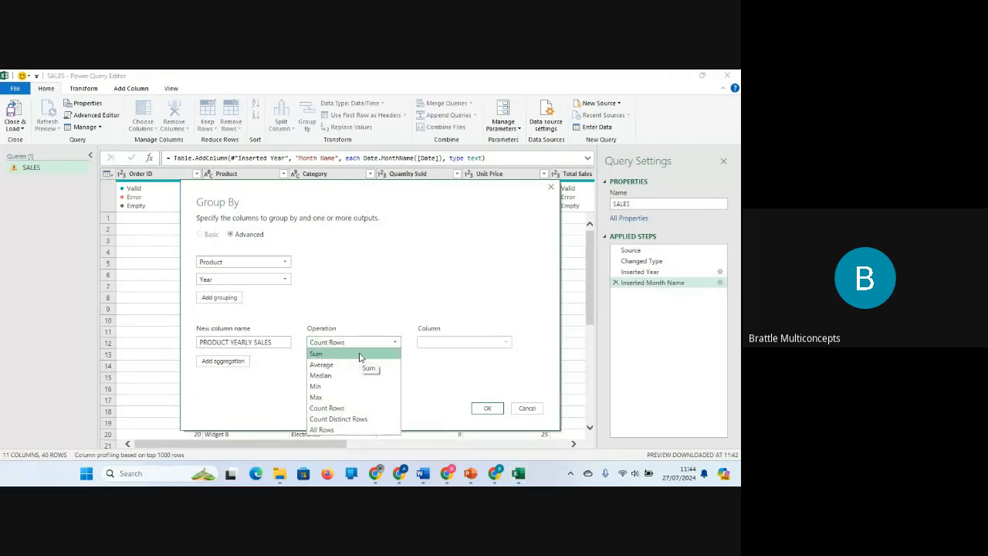
{"action": "left_click", "coordinate": [360, 356]}
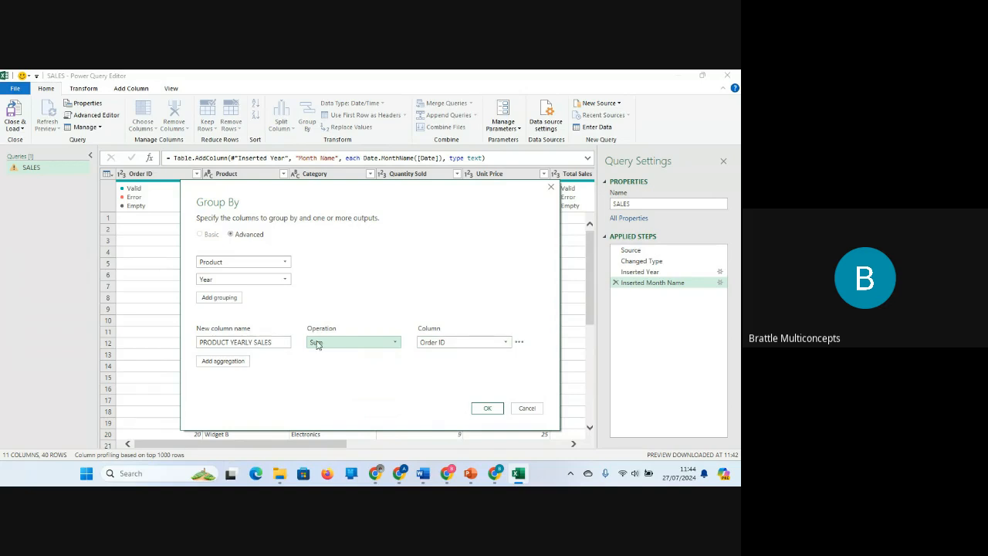
{"action": "left_click", "coordinate": [507, 342]}
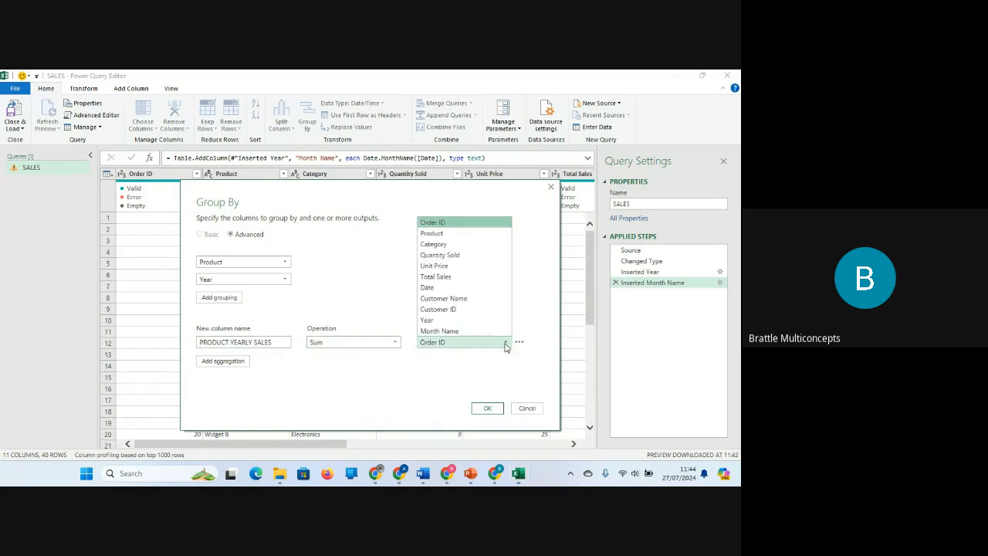
{"action": "left_click", "coordinate": [436, 276]}
{"action": "left_click", "coordinate": [489, 408]}
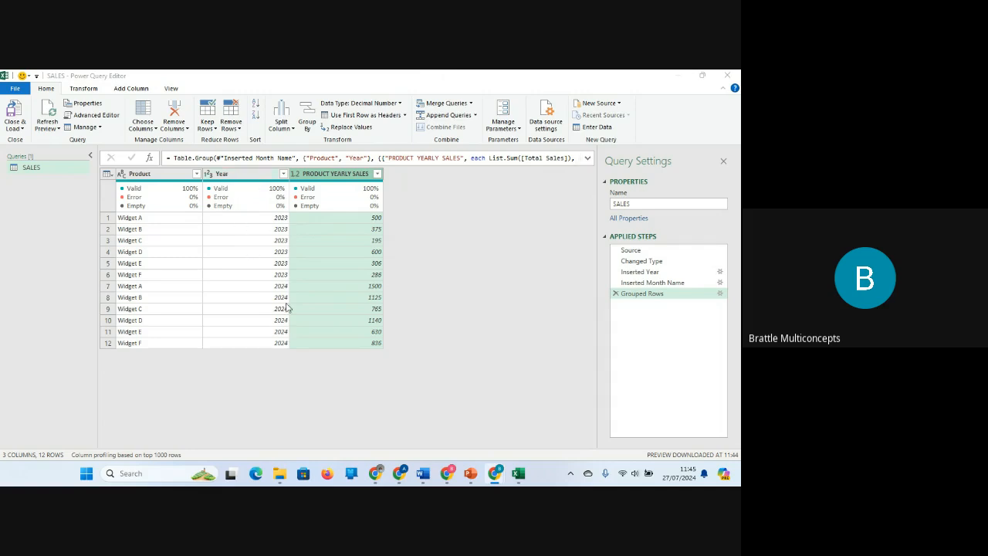
Pivot the Year column, using PRODUCT YEARLY SALES as the values column
{"action": "left_click", "coordinate": [236, 177]}
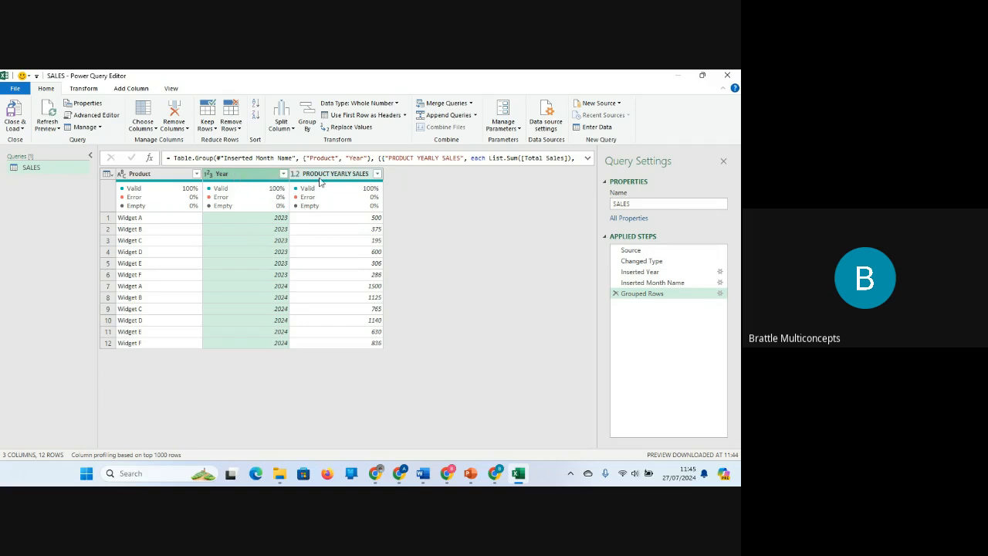
{"action": "mouse_move", "coordinate": [337, 186]}
{"action": "left_click", "coordinate": [92, 90]}
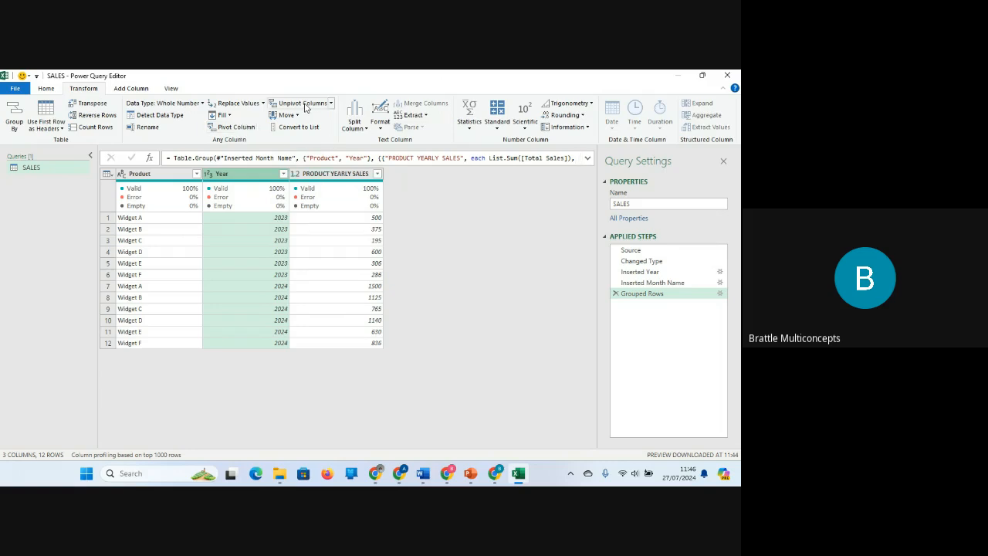
{"action": "left_click", "coordinate": [229, 127]}
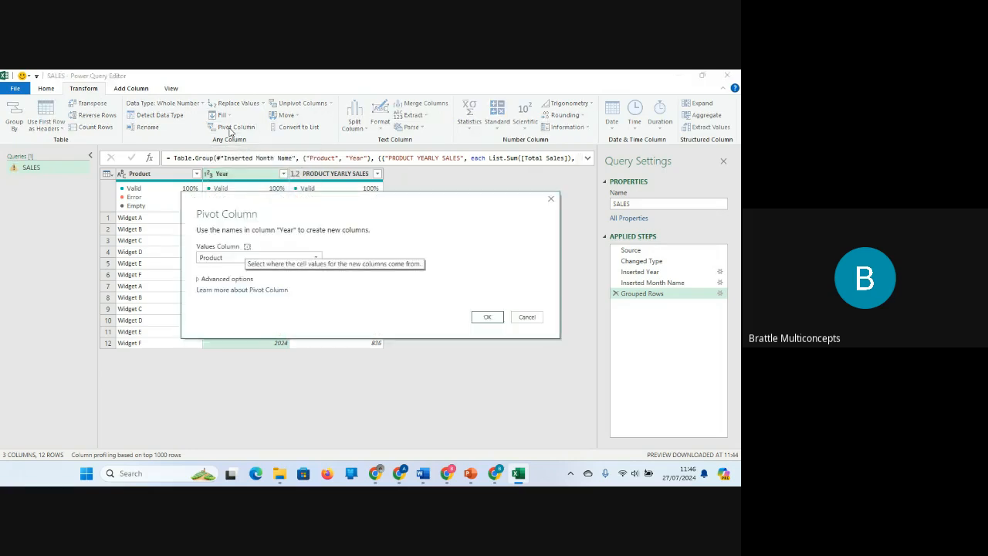
{"action": "left_click", "coordinate": [317, 260]}
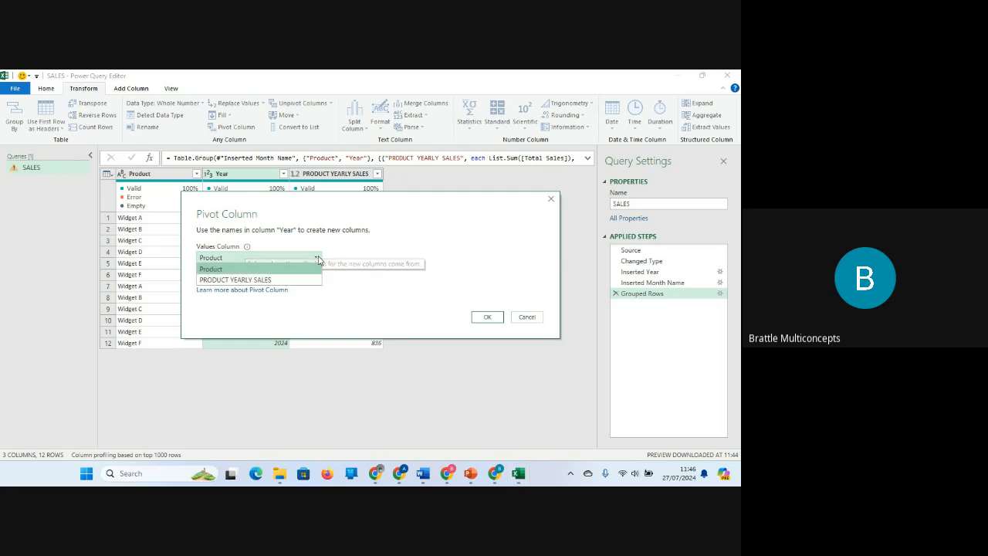
{"action": "left_click", "coordinate": [272, 280]}
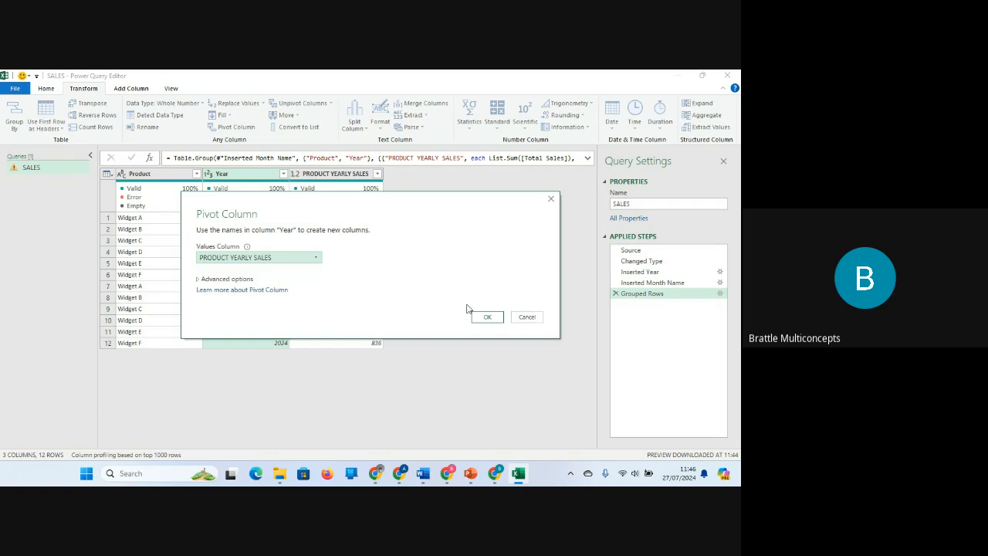
{"action": "left_click", "coordinate": [487, 318]}
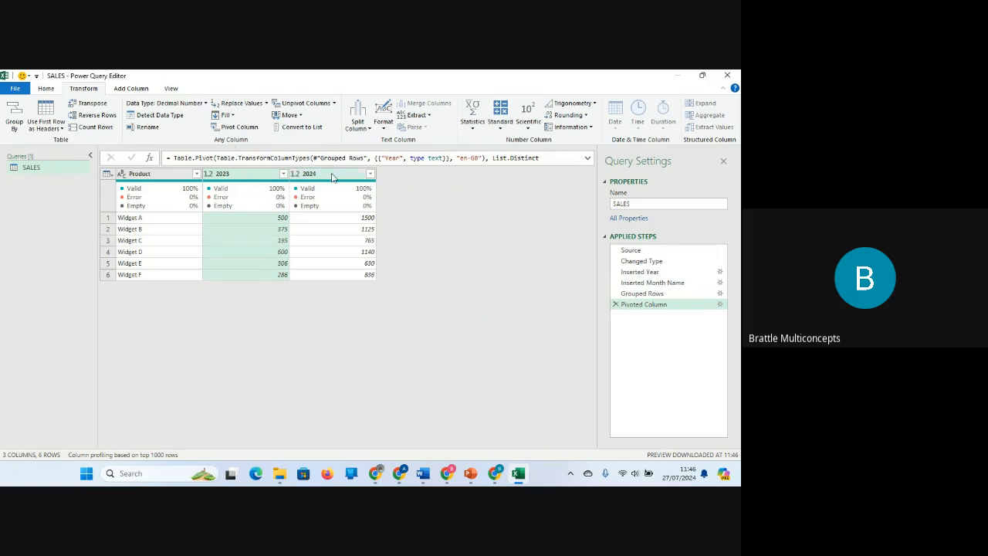
{"action": "mouse_move", "coordinate": [421, 476]}
{"action": "left_click", "coordinate": [334, 176], "text": "ctrl"}
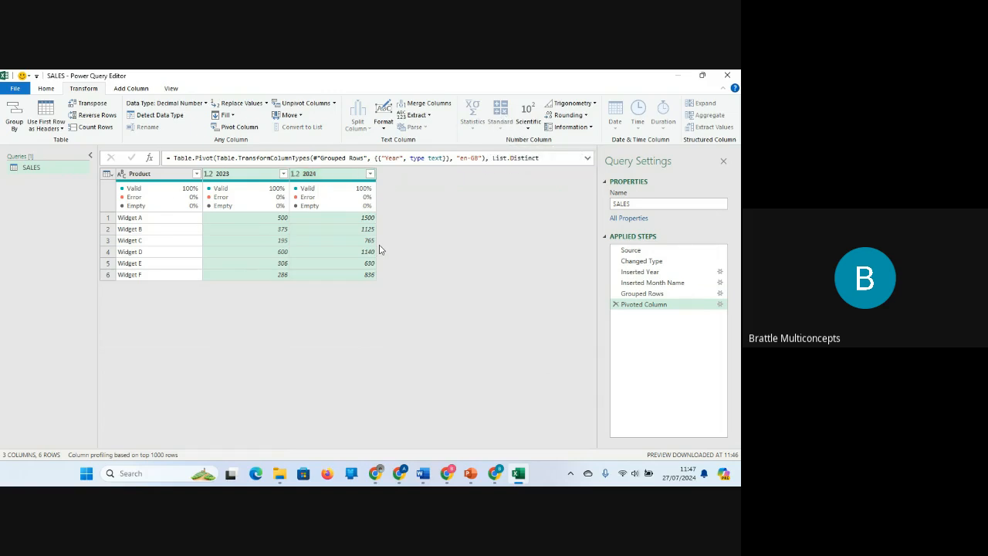
{"action": "left_click", "coordinate": [336, 180]}
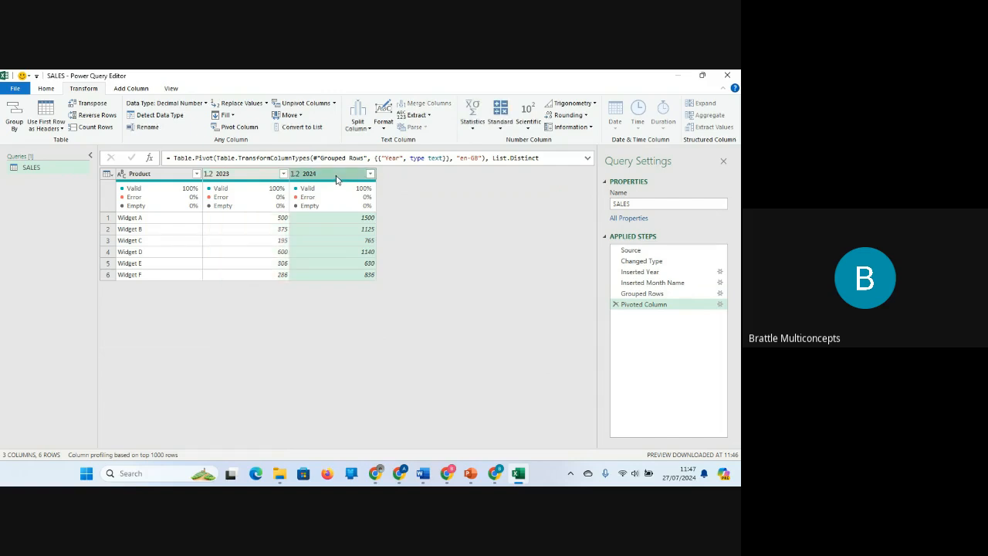
{"action": "left_click", "coordinate": [240, 182]}
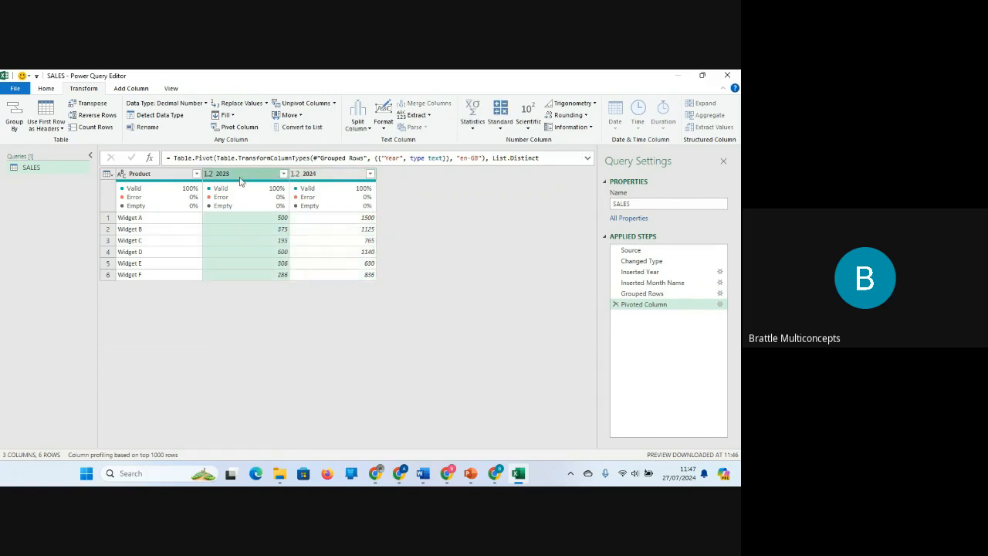
{"action": "left_click", "coordinate": [333, 176]}
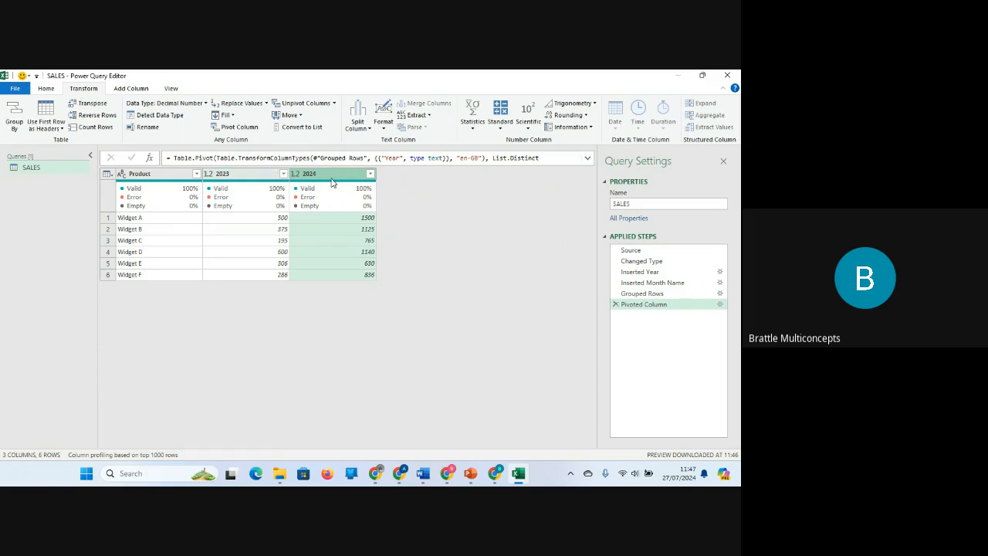
{"action": "left_click", "coordinate": [504, 136]}
{"action": "left_click", "coordinate": [503, 134]}
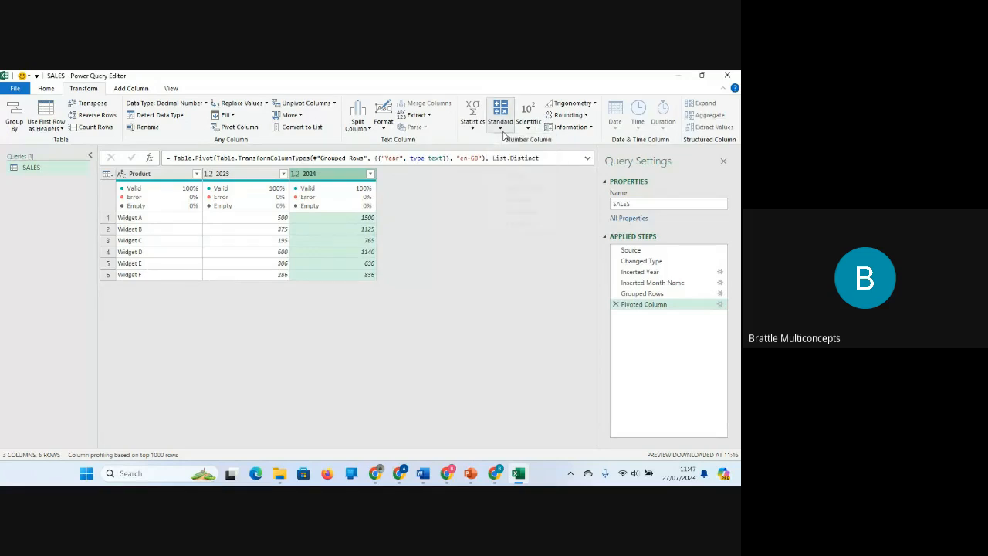
Try adding a column that subtracts 2024 from 2023, and remove the Inserted Subtraction step
{"action": "left_click", "coordinate": [240, 178]}
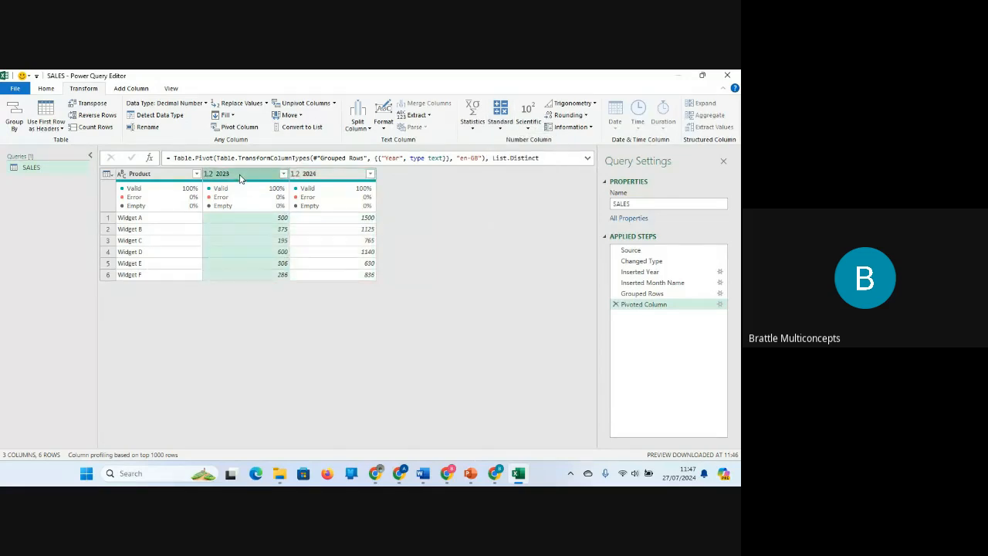
{"action": "left_click", "coordinate": [318, 176], "text": "ctrl"}
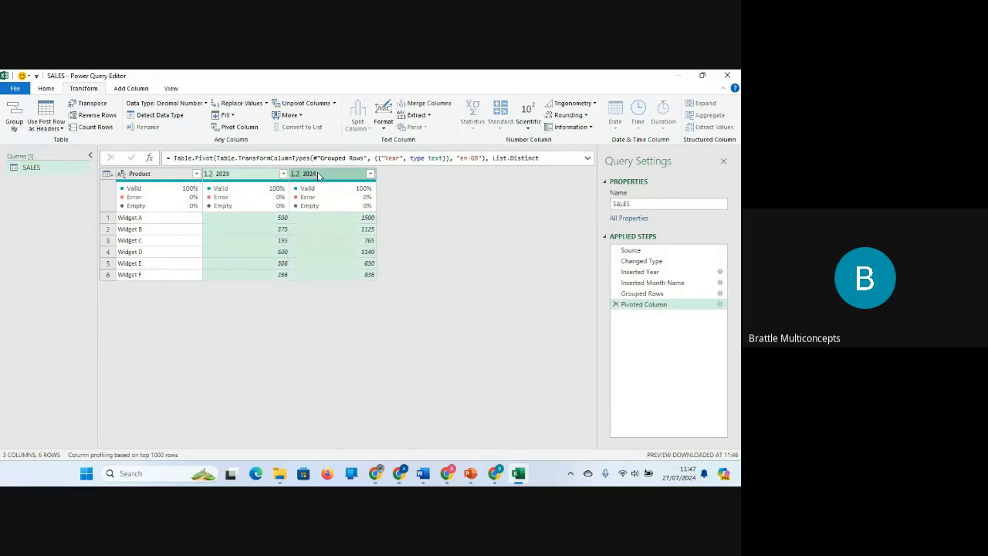
{"action": "left_click", "coordinate": [136, 90]}
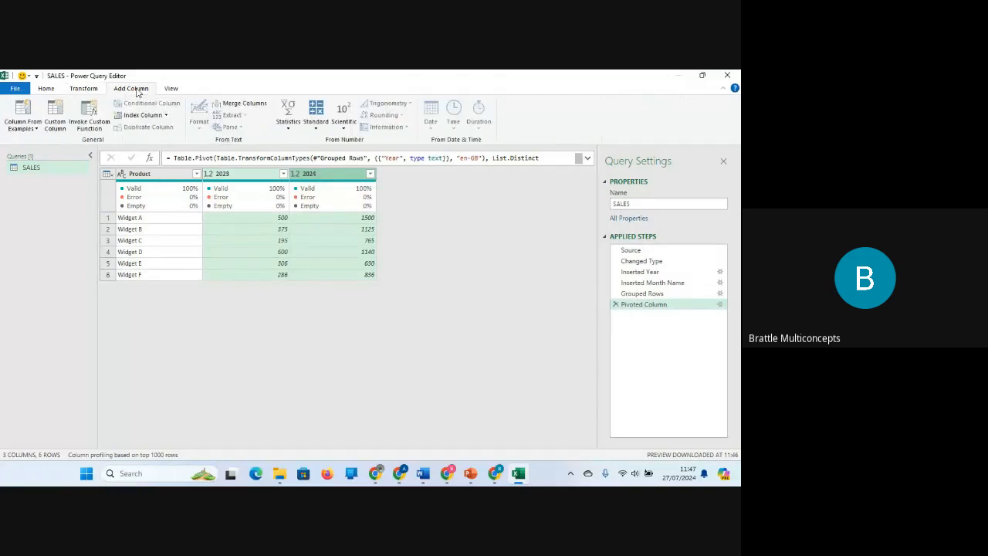
{"action": "left_click", "coordinate": [324, 131]}
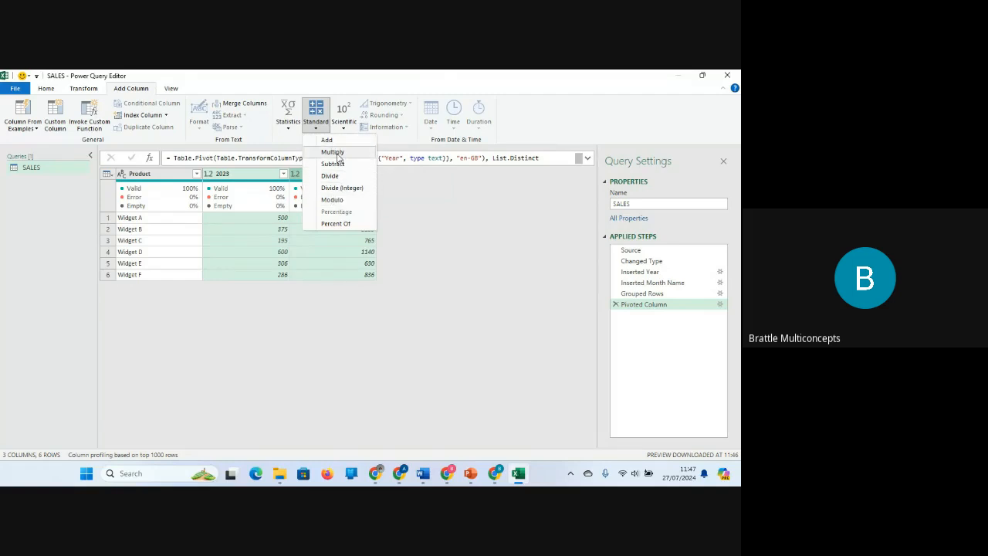
{"action": "left_click", "coordinate": [333, 163]}
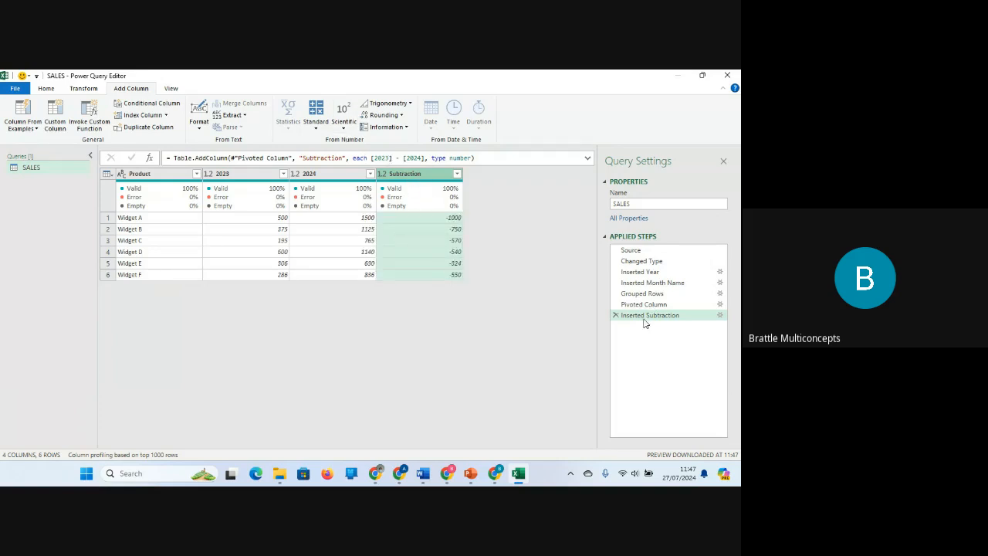
{"action": "left_click", "coordinate": [616, 315]}
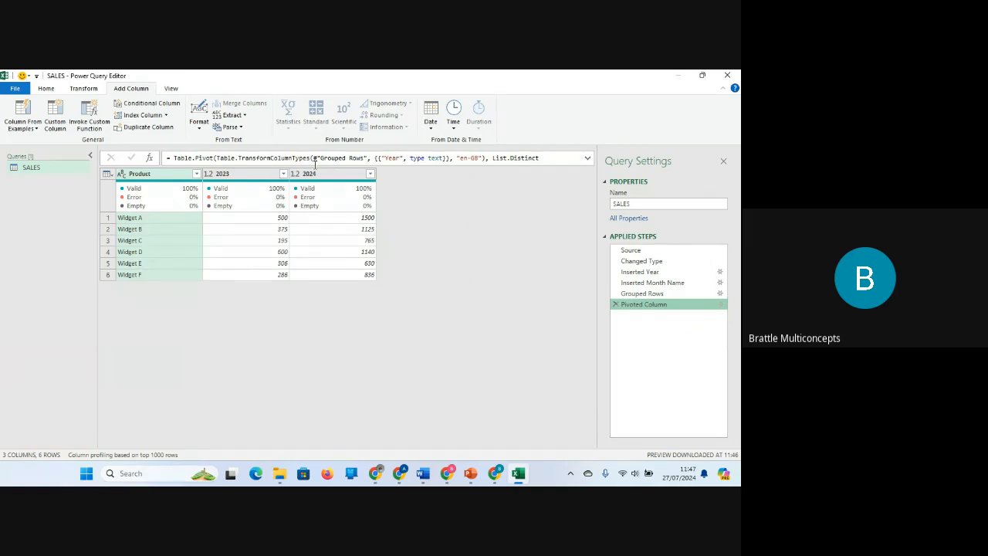
Add a column that sums the 2023 and 2024 columns for each product
{"action": "left_click", "coordinate": [260, 178]}
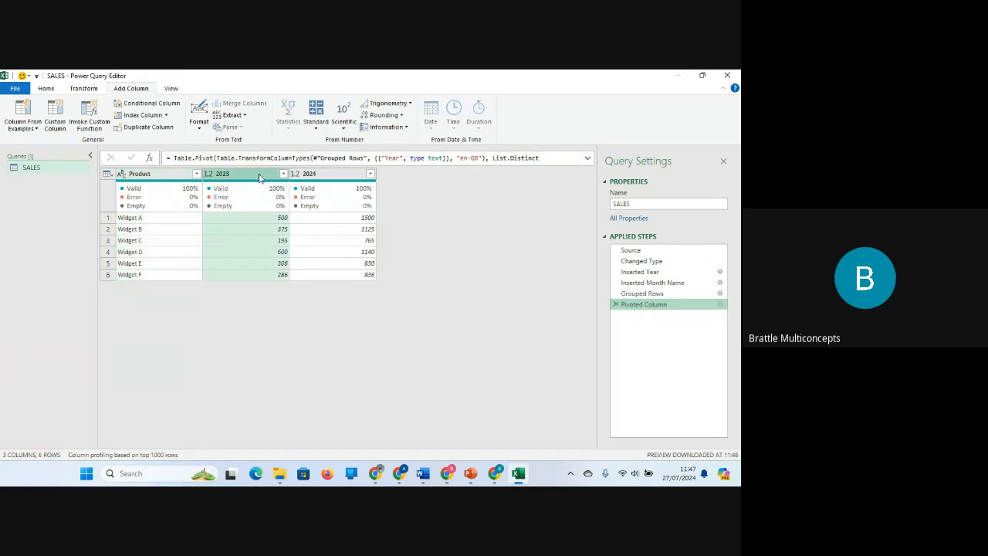
{"action": "left_click", "coordinate": [319, 179], "text": "ctrl"}
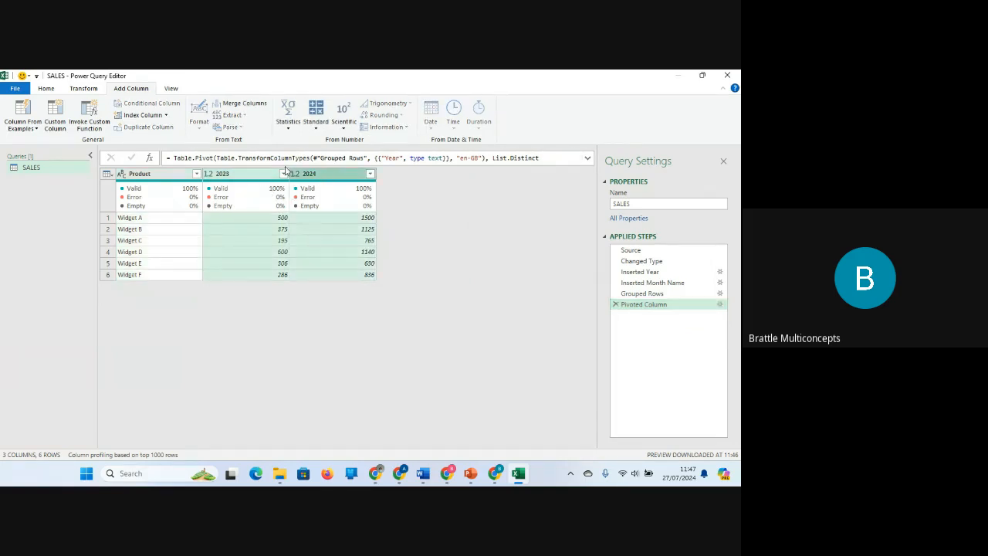
{"action": "left_click", "coordinate": [321, 132]}
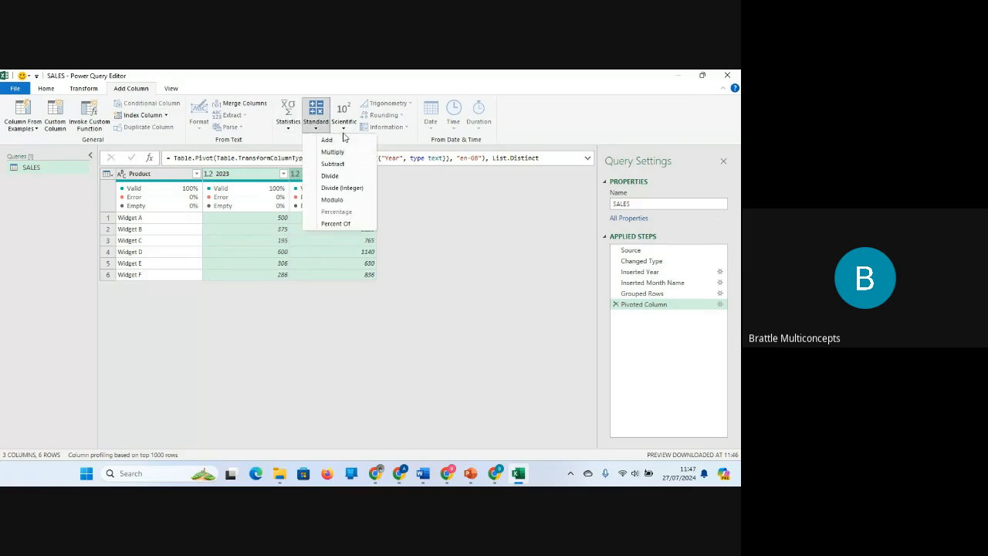
{"action": "left_click", "coordinate": [343, 142]}
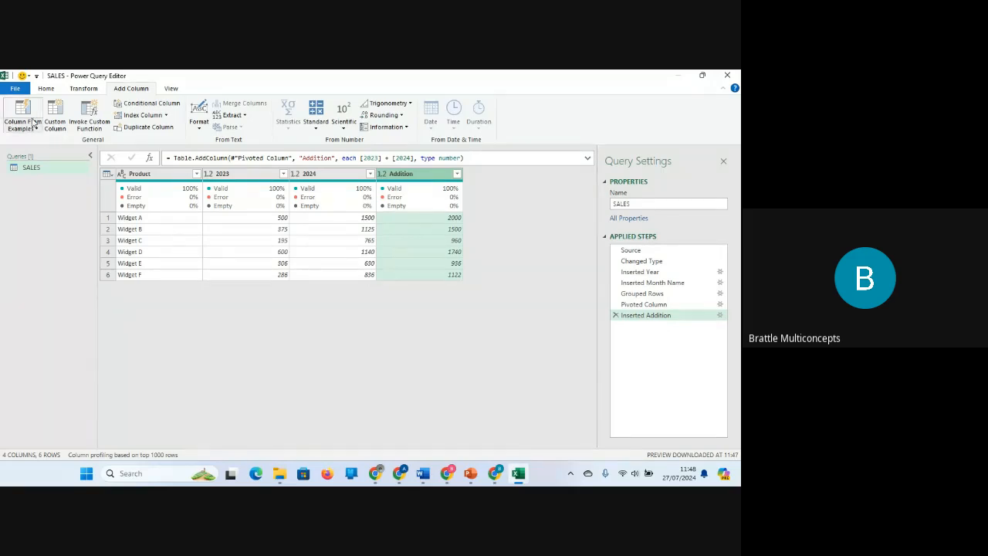
Close the query editor and load the SALES query results into the worksheet
{"action": "left_click", "coordinate": [45, 89]}
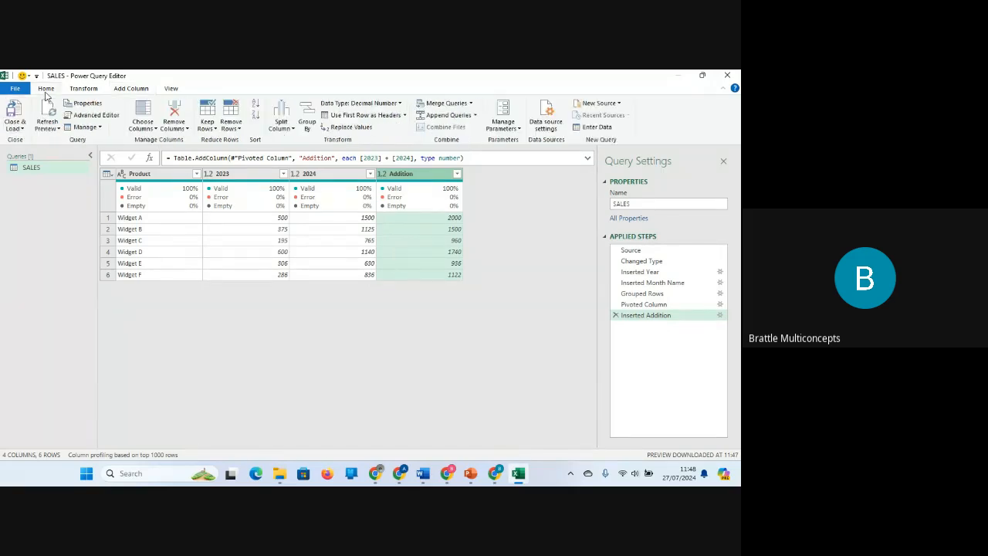
{"action": "left_click", "coordinate": [17, 127]}
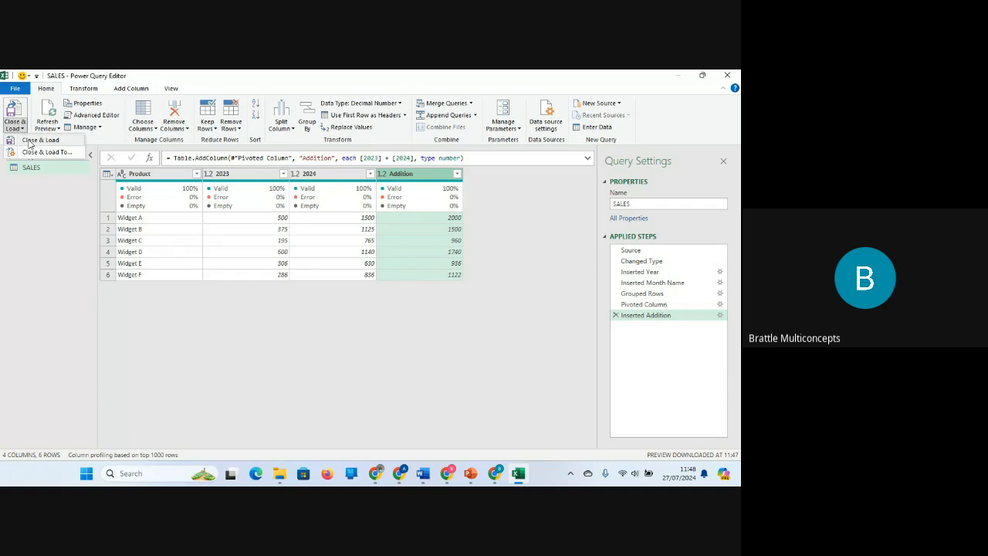
{"action": "left_click", "coordinate": [30, 142]}
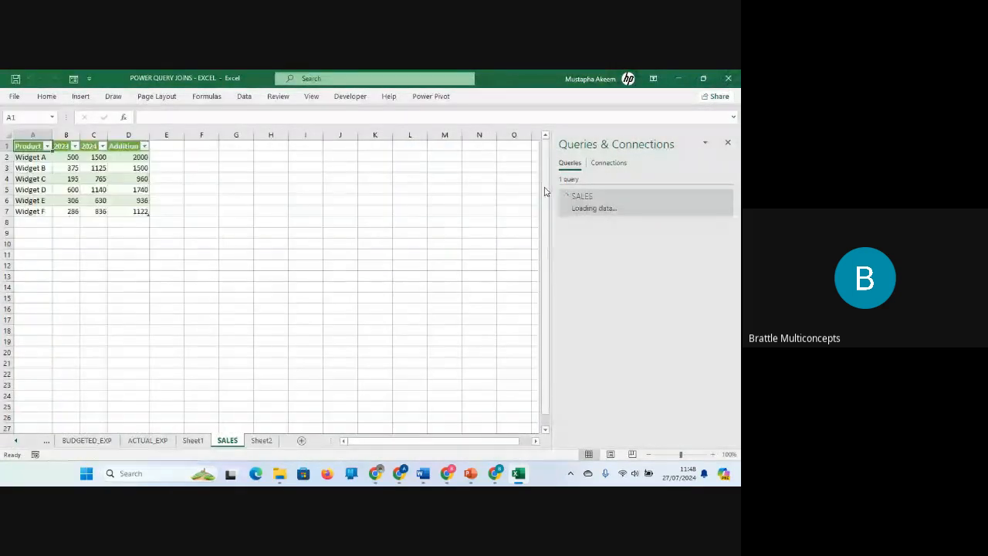
Read the sales questions listed below the data table on Sheet2
{"action": "left_click", "coordinate": [261, 440]}
{"action": "key", "text": "Down"}
{"action": "key", "text": "Down"}
{"action": "key", "text": "Down"}
{"action": "key", "text": "Down"}
{"action": "key", "text": "Down"}
{"action": "key", "text": "Down"}
{"action": "key", "text": "Down"}
{"action": "key", "text": "Down"}
{"action": "key", "text": "Down"}
{"action": "key", "text": "Down"}
{"action": "key", "text": "Down"}
{"action": "key", "text": "Down"}
{"action": "key", "text": "Down"}
{"action": "key", "text": "Down"}
{"action": "key", "text": "Down"}
{"action": "key", "text": "Down"}
{"action": "key", "text": "Down"}
{"action": "key", "text": "Down"}
{"action": "key", "text": "Down"}
{"action": "key", "text": "Down"}
{"action": "key", "text": "Down"}
{"action": "key", "text": "Down"}
{"action": "key", "text": "Down"}
{"action": "key", "text": "Down"}
{"action": "key", "text": "Down"}
{"action": "key", "text": "Down"}
{"action": "key", "text": "Down"}
{"action": "key", "text": "Down"}
{"action": "key", "text": "Down"}
{"action": "key", "text": "Down"}
{"action": "key", "text": "Down"}
{"action": "key", "text": "Down"}
{"action": "key", "text": "Down"}
{"action": "key", "text": "Down"}
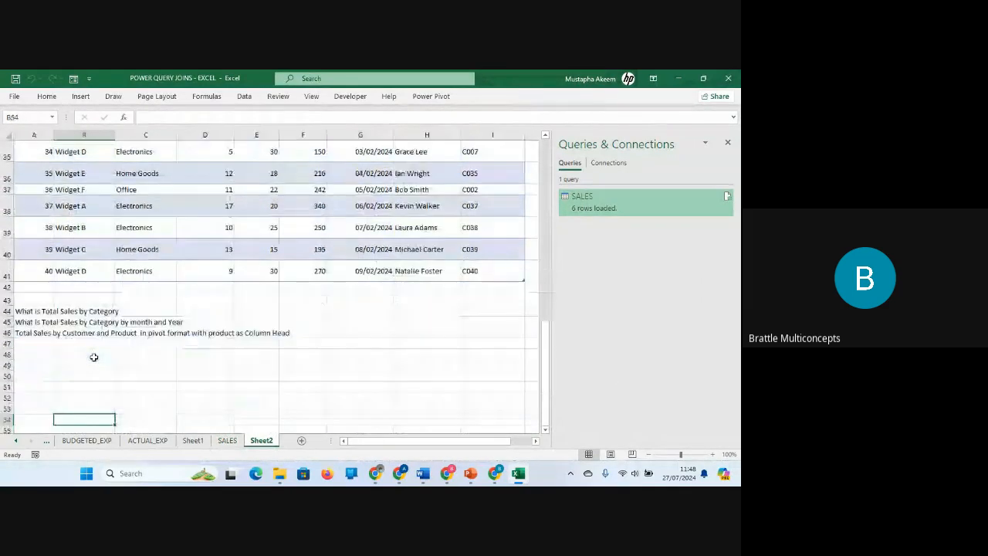
{"action": "left_click", "coordinate": [23, 291]}
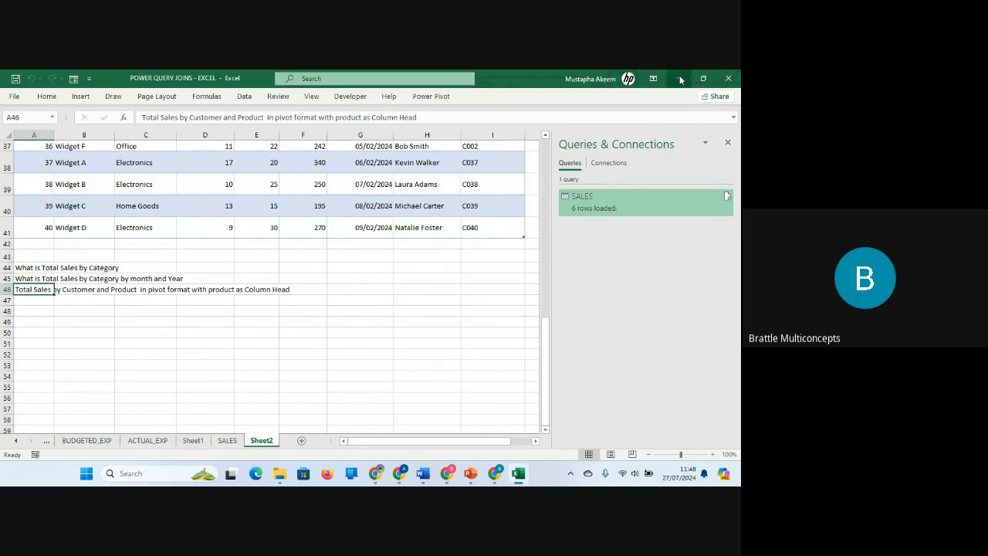
Reopen the SALES query and delete its Inserted Addition, Pivoted Column and Grouped Rows steps
{"action": "double_click", "coordinate": [604, 206]}
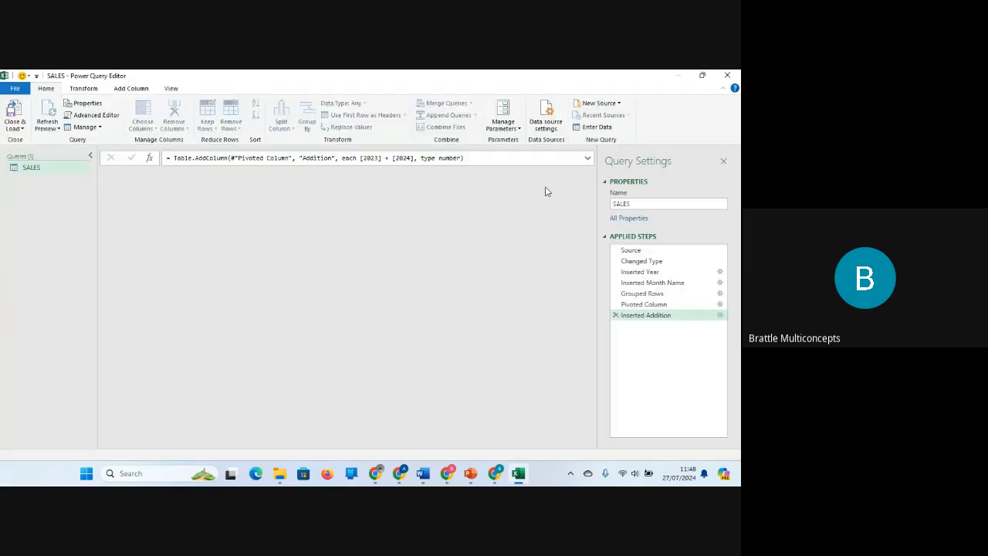
{"action": "left_click", "coordinate": [616, 316]}
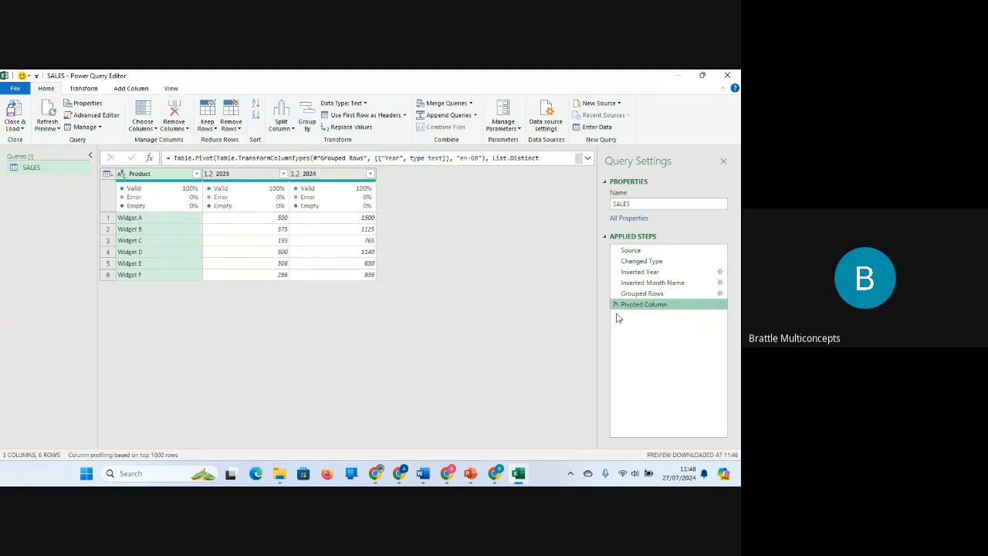
{"action": "left_click", "coordinate": [616, 304]}
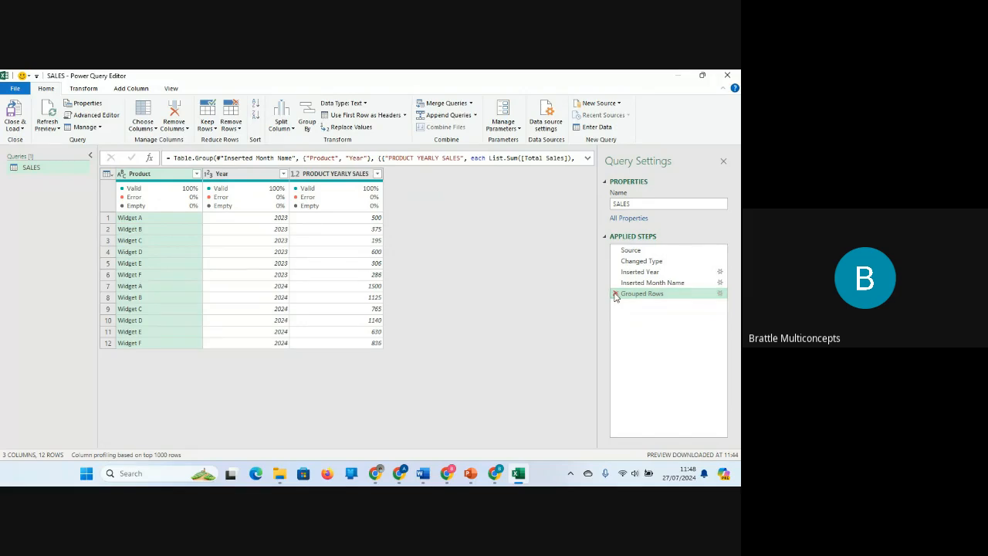
{"action": "left_click", "coordinate": [616, 294]}
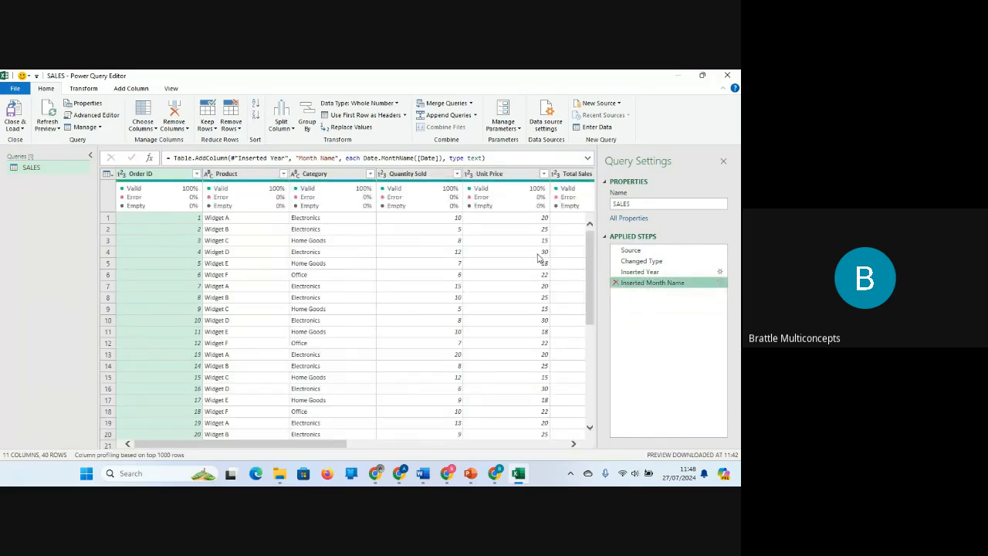
Start an advanced Group By on the SALES query with Customer Name and Product as the grouping columns
{"action": "left_click", "coordinate": [307, 119]}
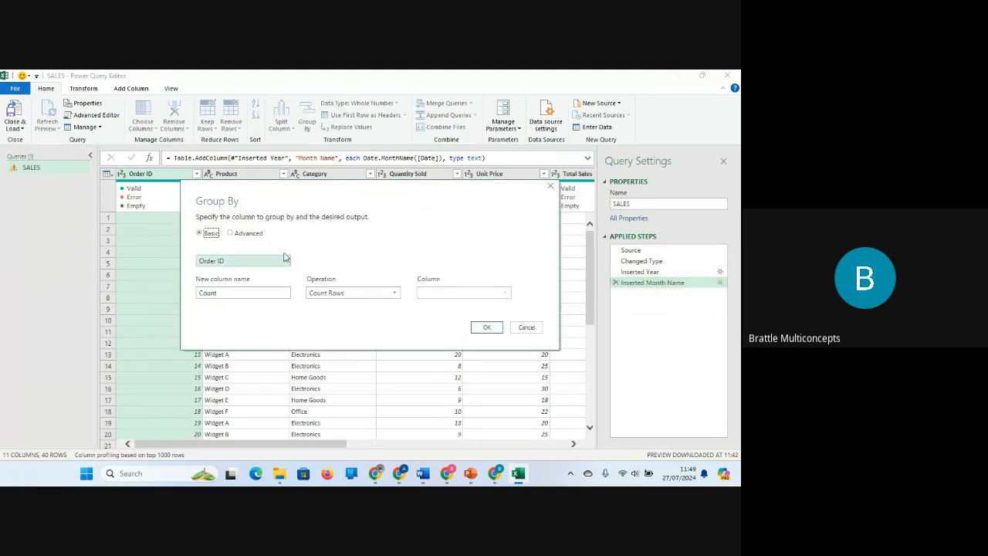
{"action": "left_click", "coordinate": [284, 261]}
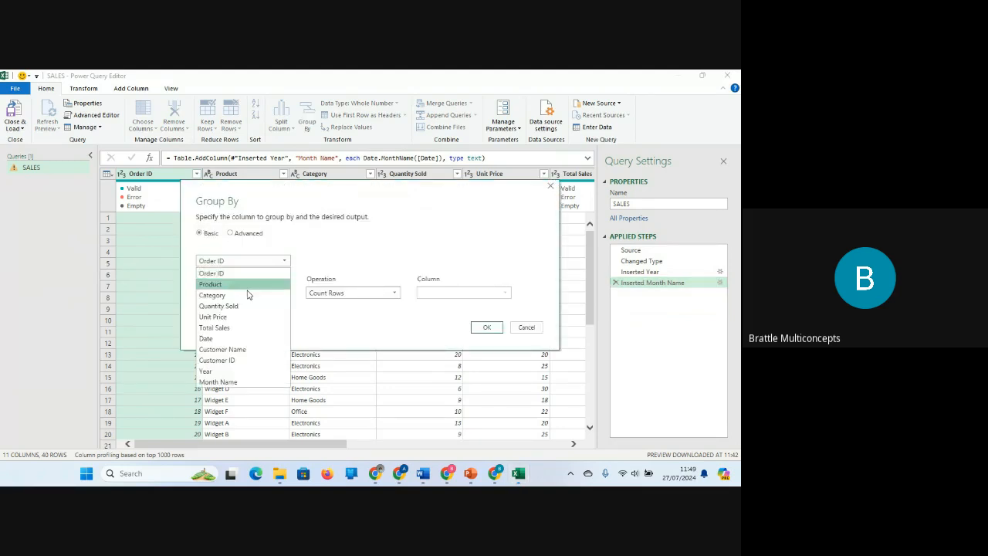
{"action": "left_click", "coordinate": [240, 349]}
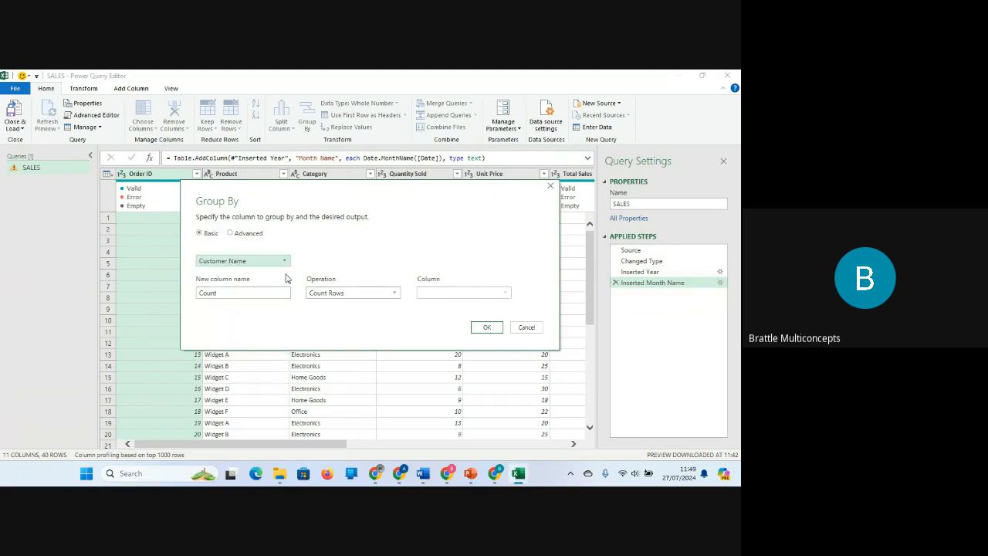
{"action": "left_click", "coordinate": [257, 239]}
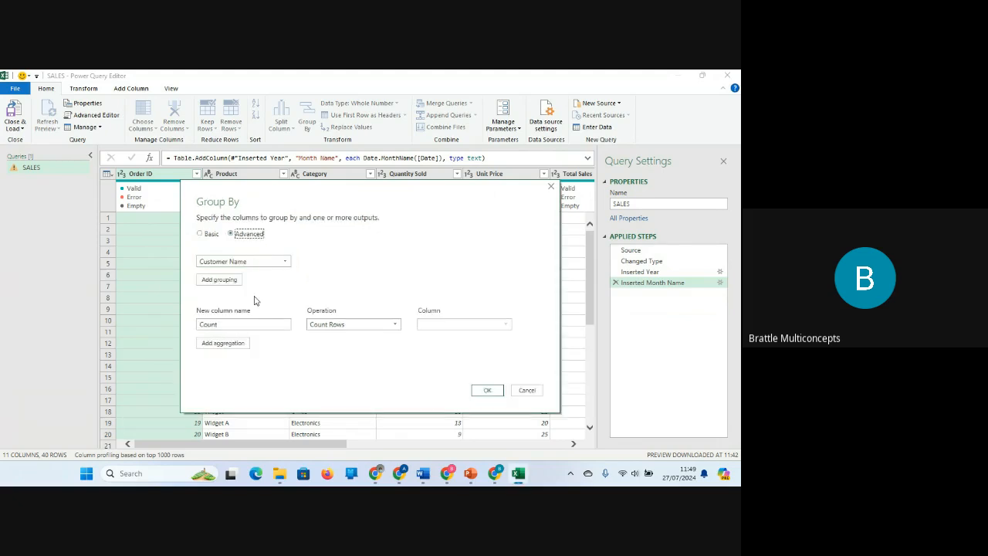
{"action": "left_click", "coordinate": [232, 281]}
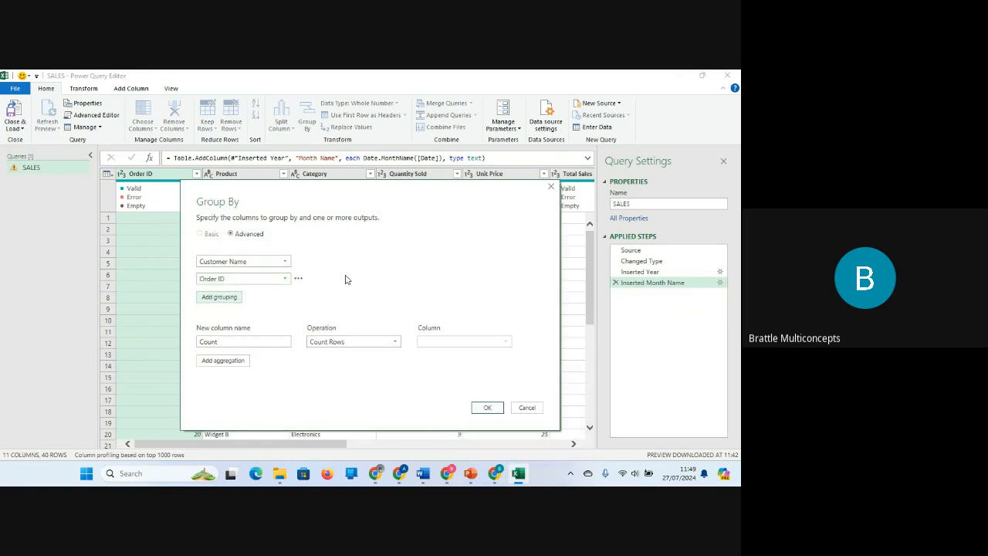
{"action": "left_click", "coordinate": [285, 280]}
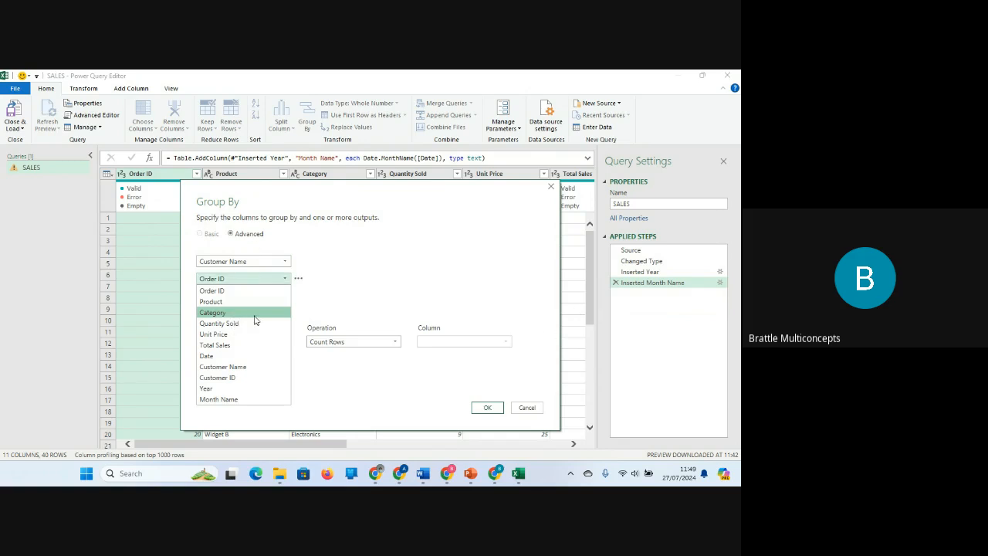
{"action": "mouse_move", "coordinate": [521, 474]}
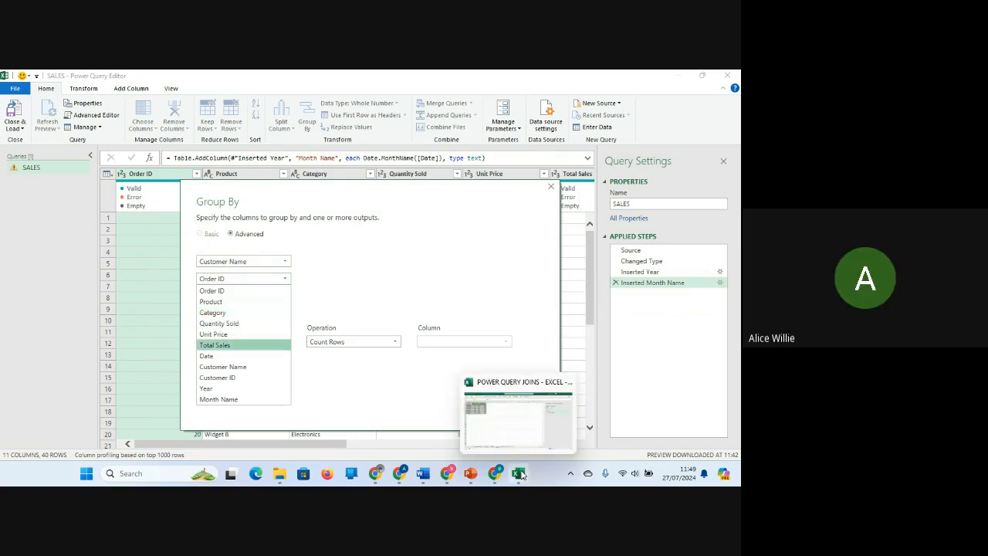
{"action": "left_click", "coordinate": [221, 302]}
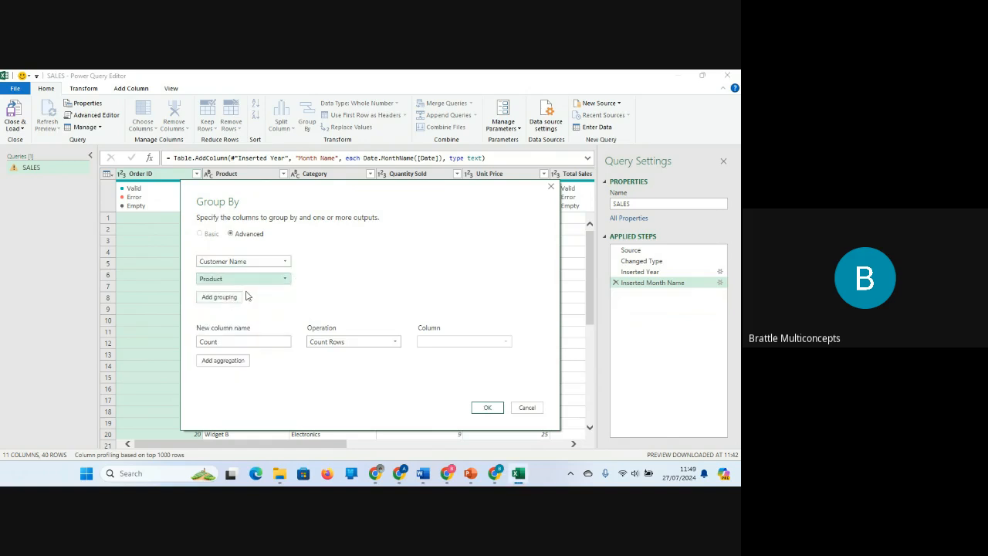
Name the new aggregation column SALES VALUE
{"action": "double_click", "coordinate": [223, 342]}
{"action": "left_click", "coordinate": [224, 342]}
{"action": "left_click_drag", "start_coordinate": [238, 340], "coordinate": [193, 339]}
{"action": "type", "text": "SALES VALUE"}
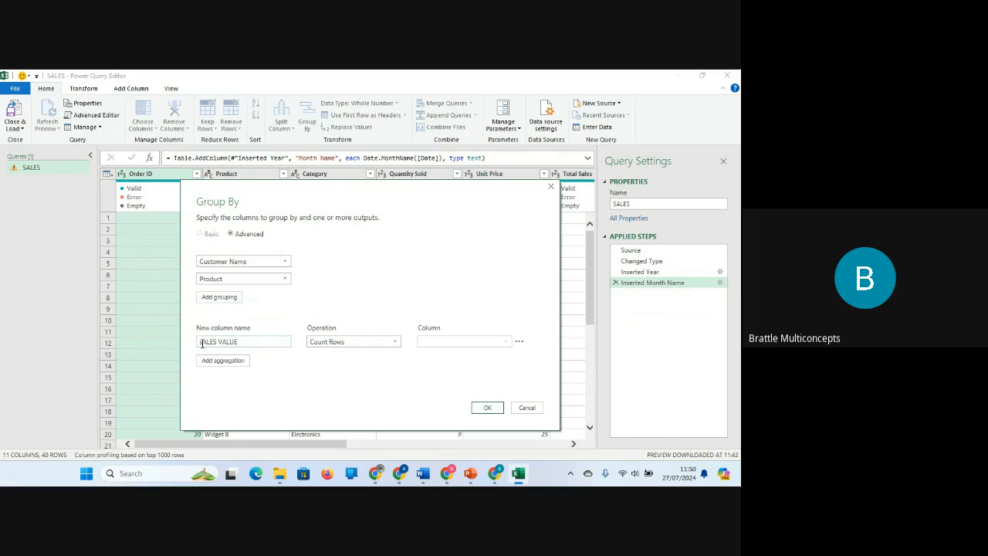
{"action": "left_click", "coordinate": [203, 342]}
{"action": "key", "text": "BackSpace"}
{"action": "type", "text": "S"}
Set the aggregation to Sum of Total Sales and apply the grouping by customer and product
{"action": "left_click", "coordinate": [355, 340]}
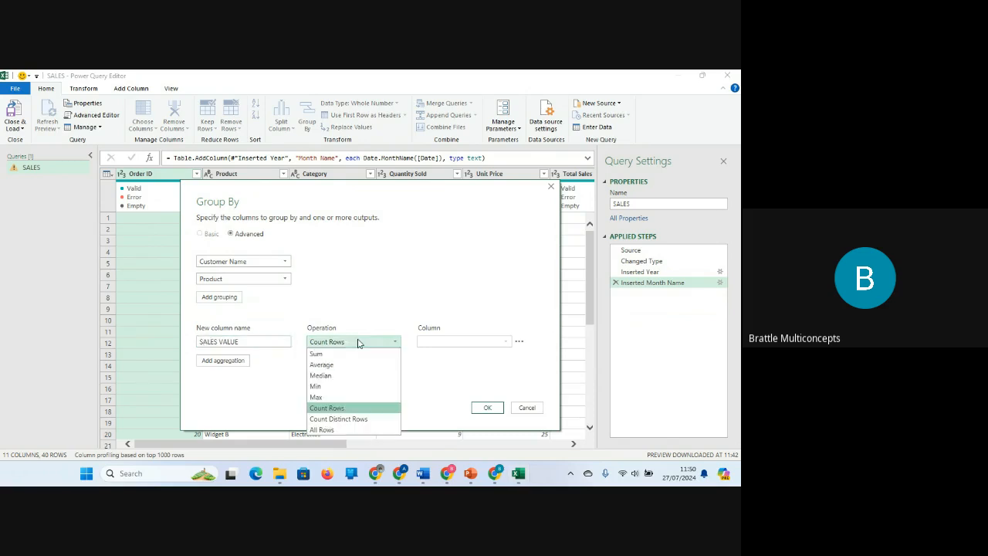
{"action": "left_click", "coordinate": [343, 356]}
{"action": "left_click", "coordinate": [452, 344]}
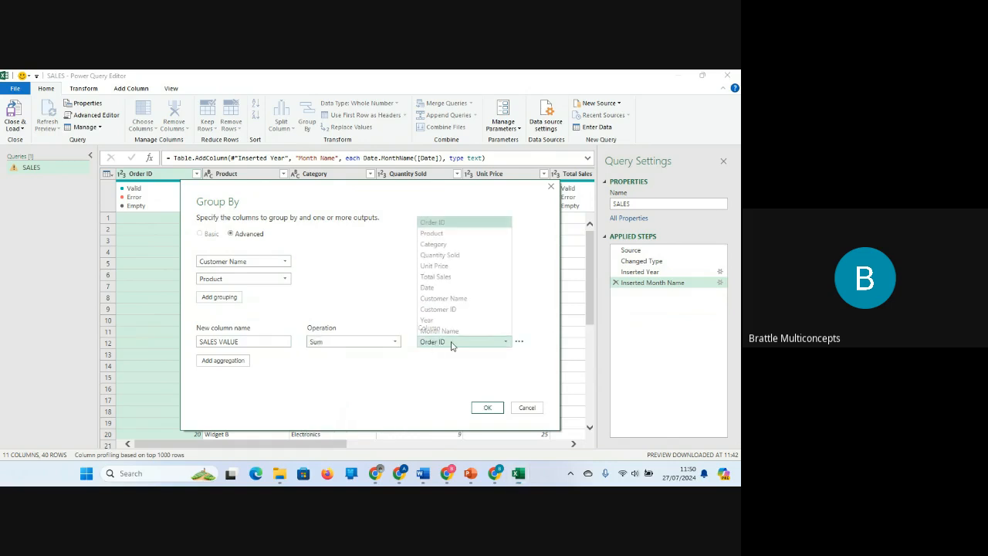
{"action": "left_click", "coordinate": [450, 278]}
{"action": "left_click", "coordinate": [494, 408]}
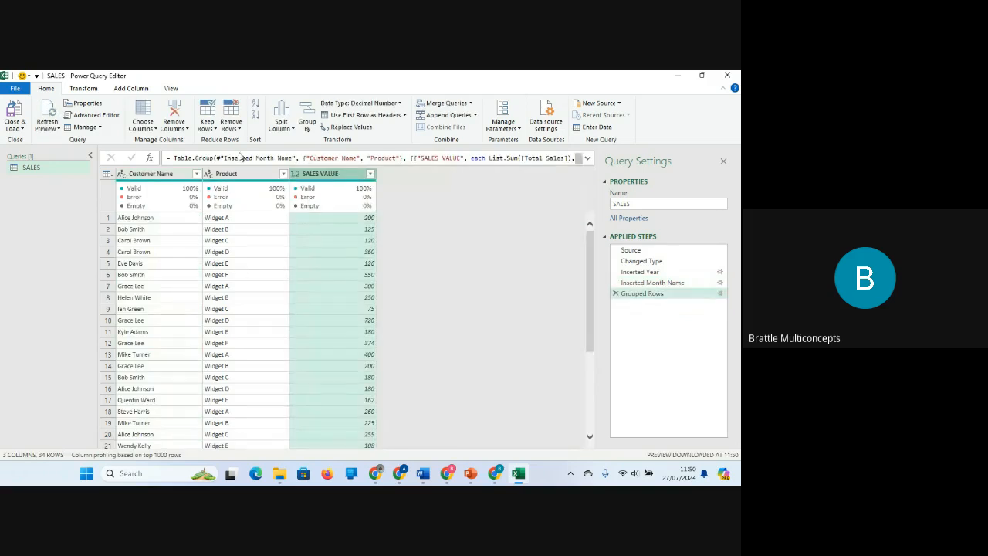
Pivot the Product column, using SALES VALUE as the values column
{"action": "left_click", "coordinate": [241, 176]}
{"action": "right_click", "coordinate": [242, 176]}
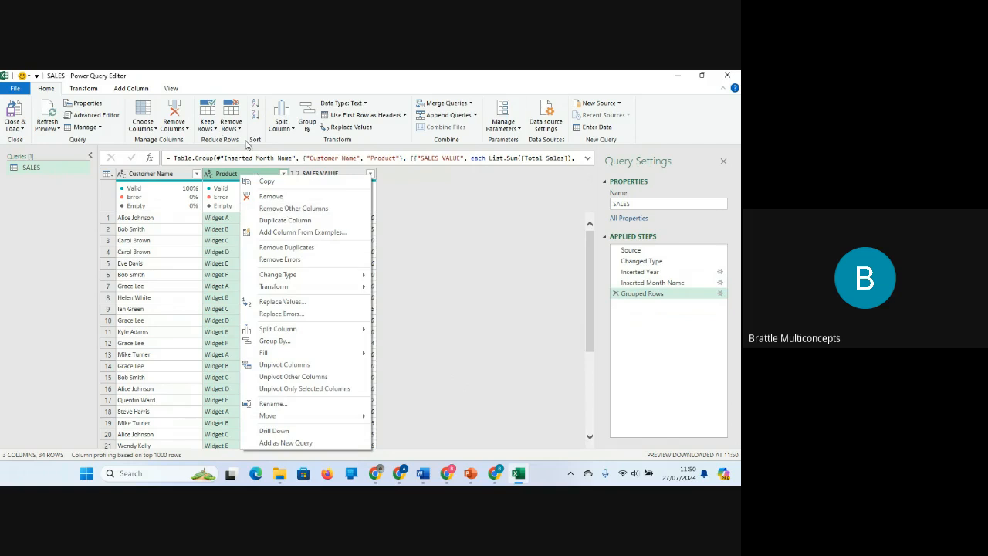
{"action": "left_click", "coordinate": [93, 90]}
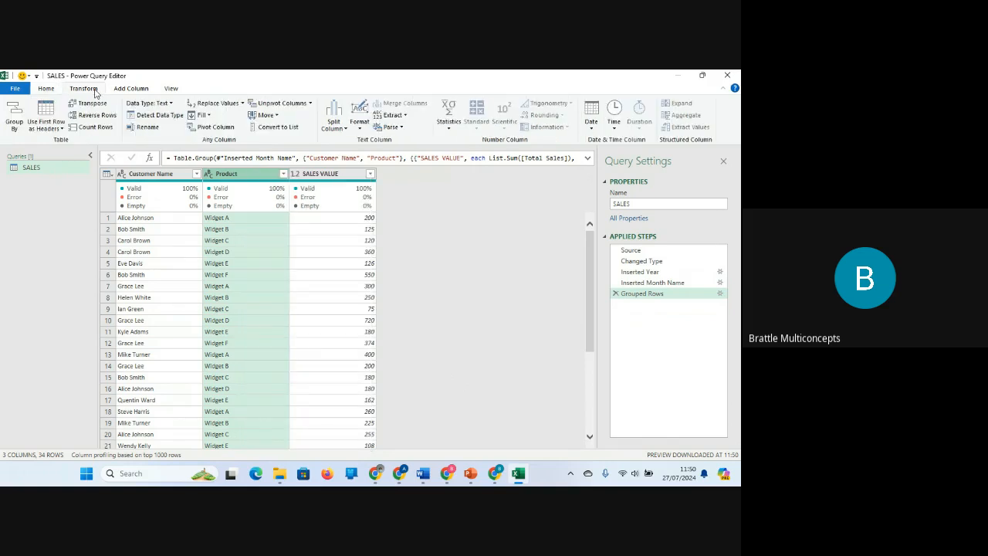
{"action": "left_click", "coordinate": [213, 128]}
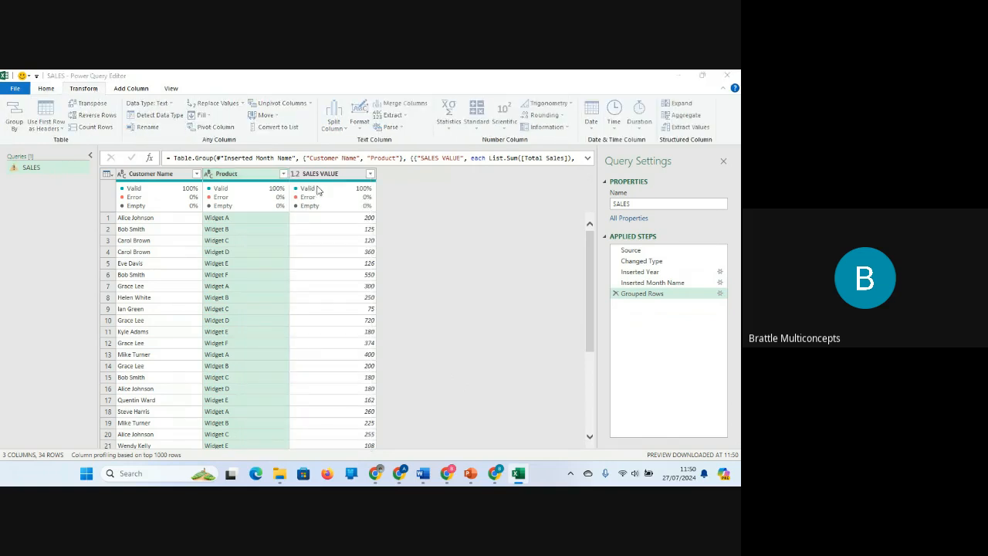
{"action": "left_click", "coordinate": [310, 258]}
{"action": "left_click", "coordinate": [280, 281]}
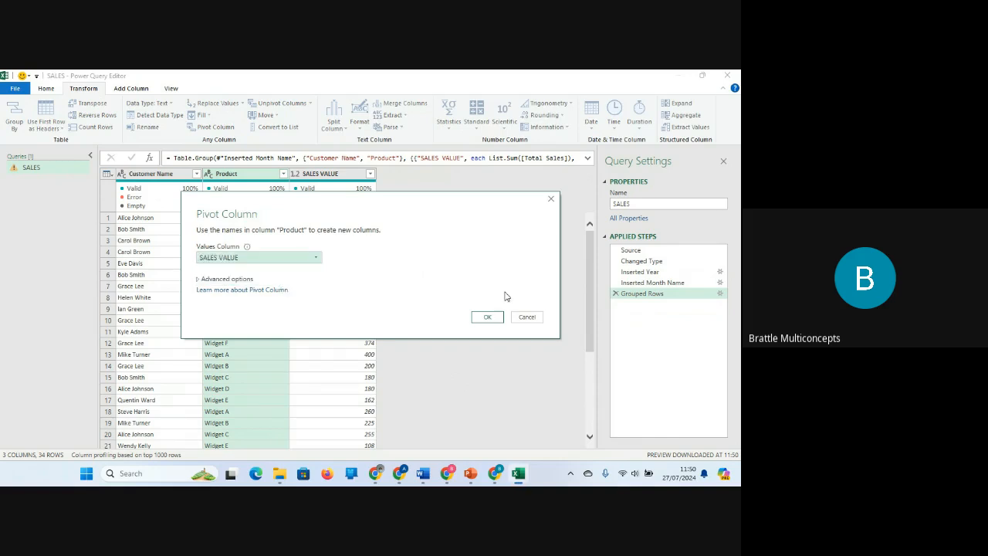
{"action": "left_click", "coordinate": [491, 318]}
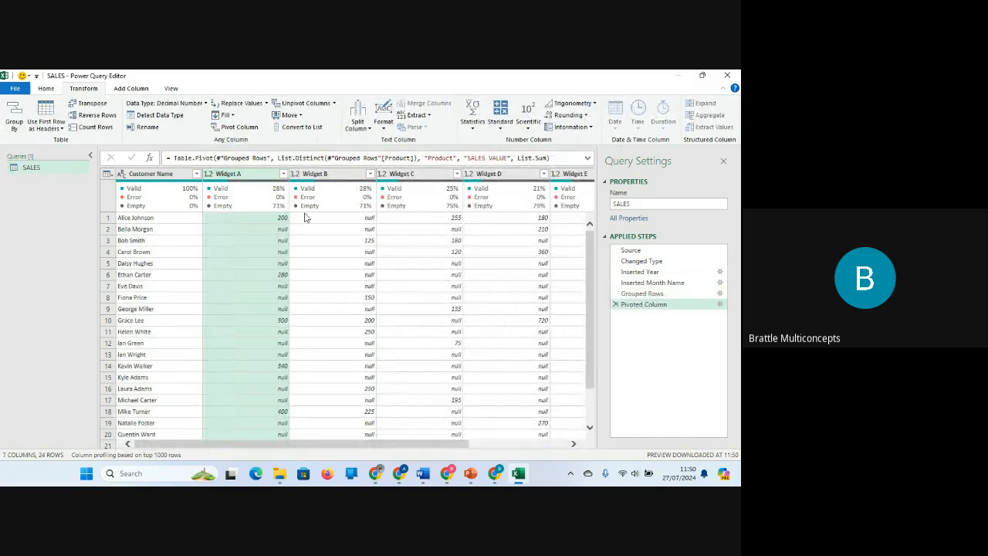
Close the query editor and load the pivoted customer-by-product sales table into the SALES worksheet
{"action": "left_click", "coordinate": [154, 219]}
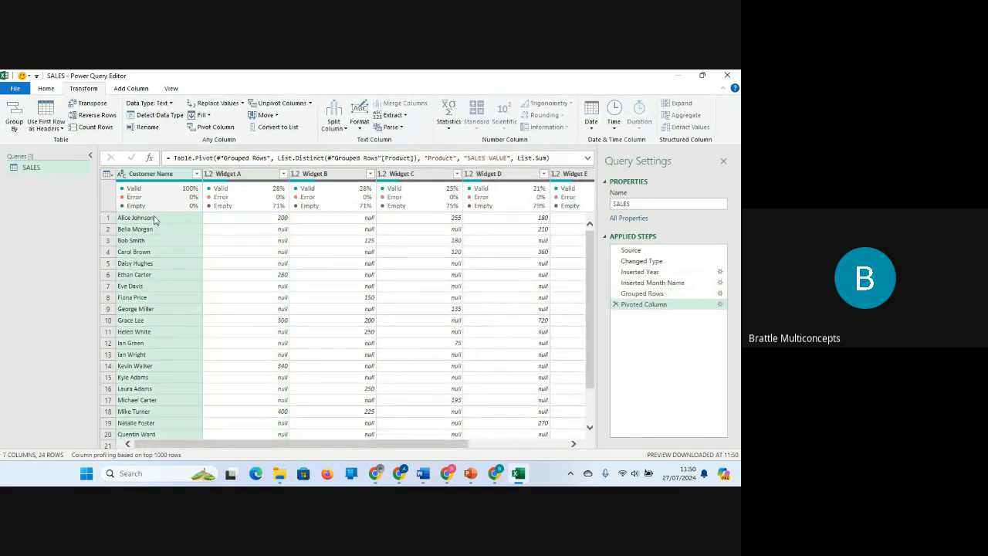
{"action": "left_click", "coordinate": [154, 219]}
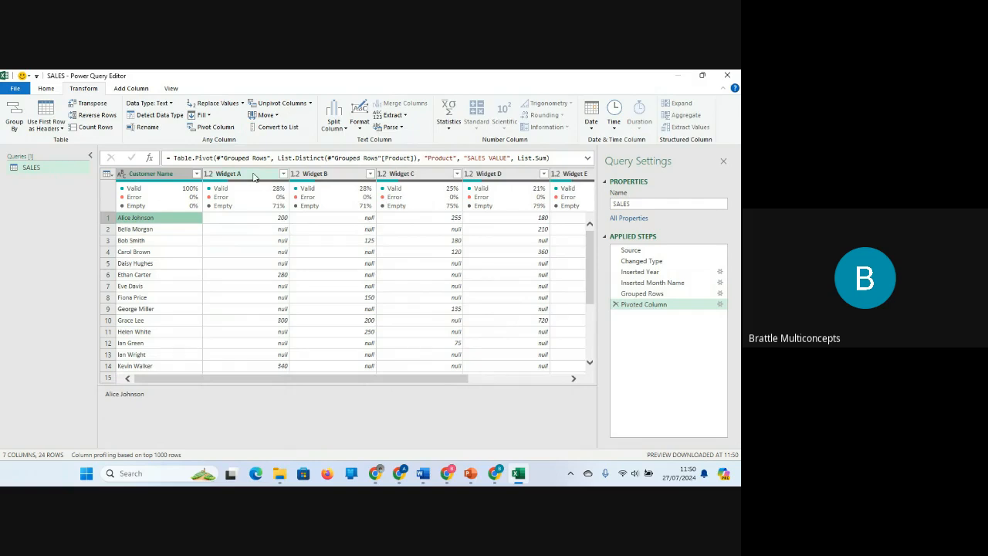
{"action": "left_click_drag", "start_coordinate": [309, 380], "coordinate": [247, 371]}
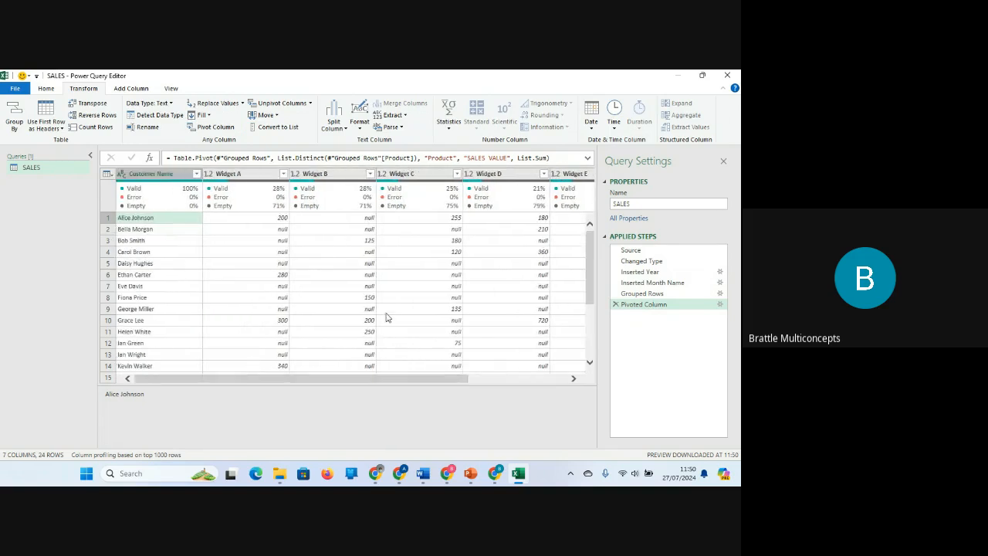
{"action": "left_click_drag", "start_coordinate": [587, 244], "coordinate": [588, 271]}
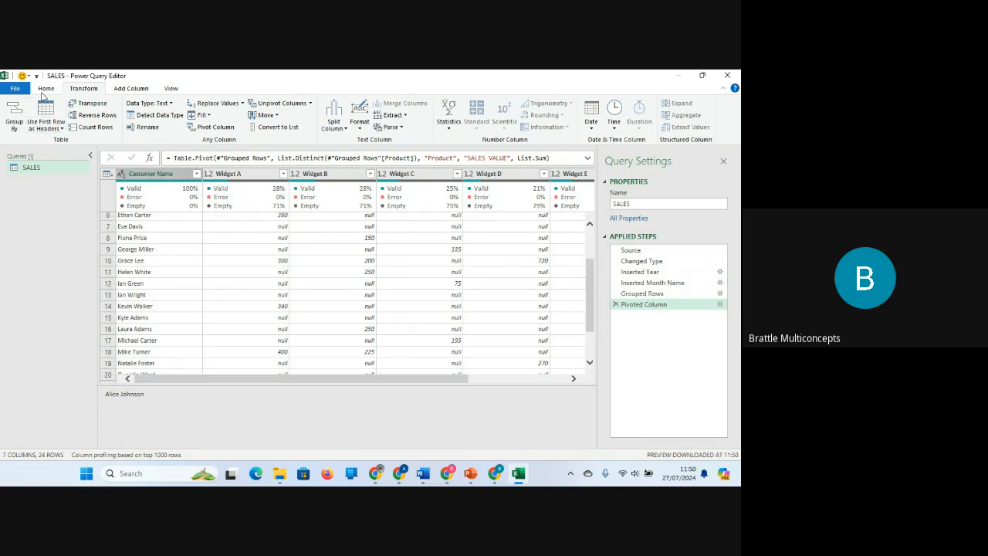
{"action": "left_click", "coordinate": [15, 88]}
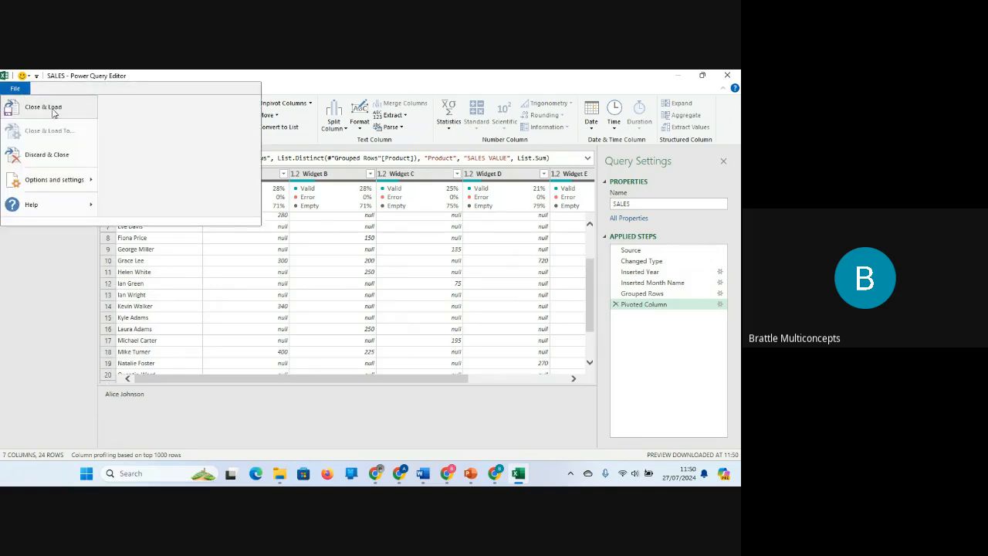
{"action": "left_click", "coordinate": [44, 110]}
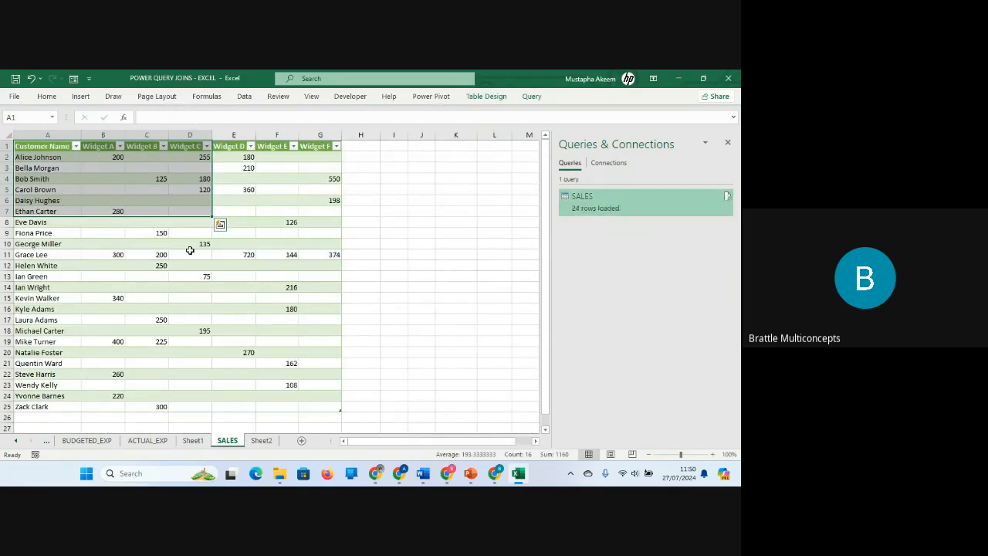
{"action": "left_click", "coordinate": [193, 254]}
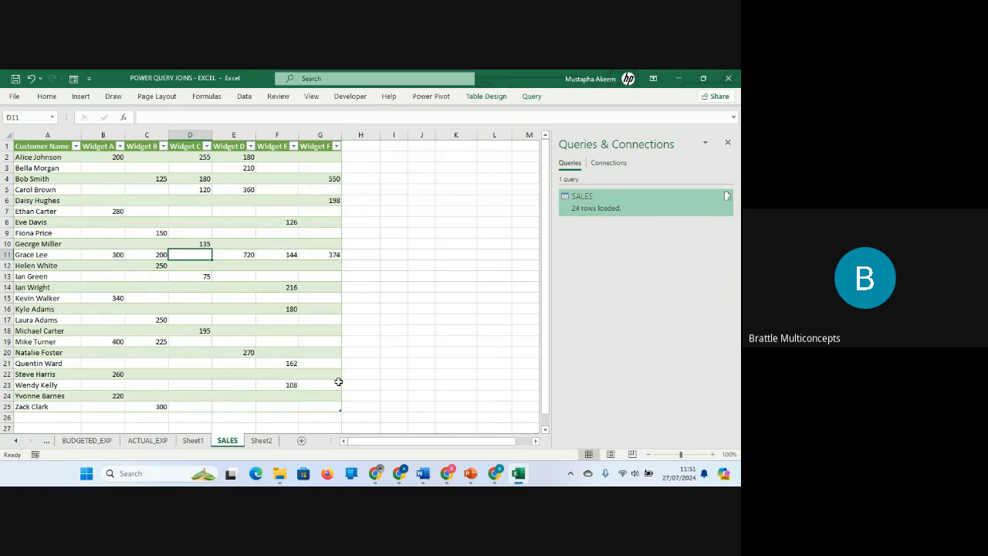
{"action": "left_click", "coordinate": [274, 344]}
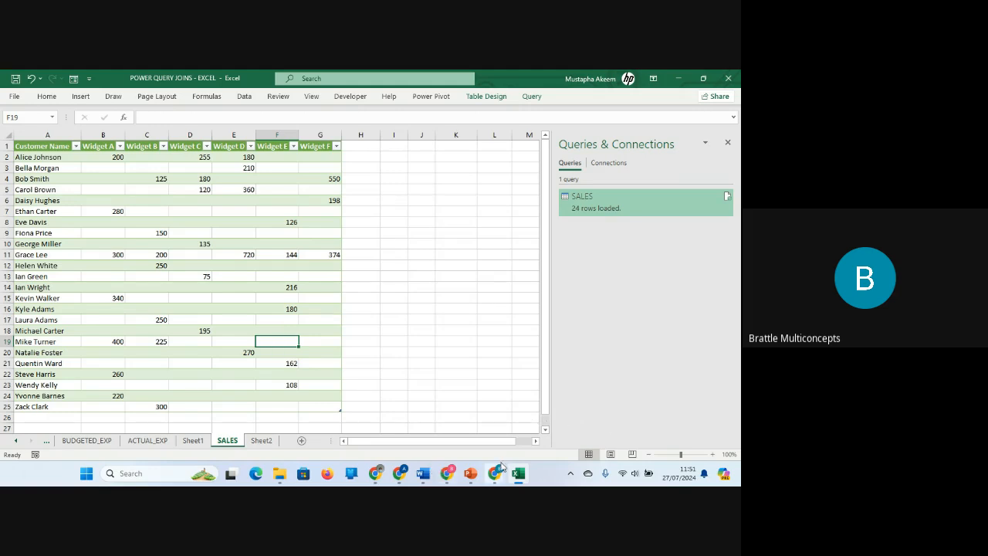
Switch to the Bmc data analysis masterclass presentation in PowerPoint, showing the Group By in Power Query slide
{"action": "mouse_move", "coordinate": [498, 471]}
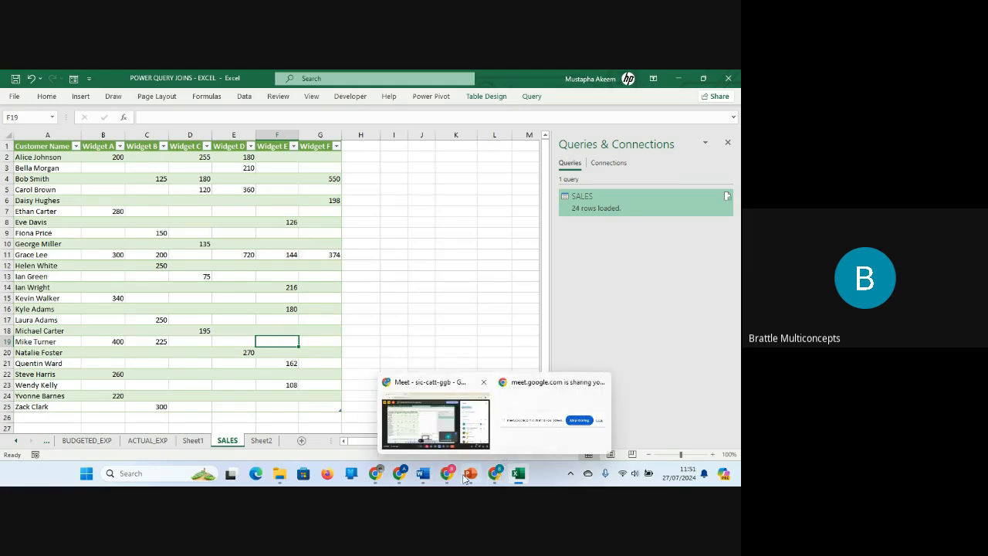
{"action": "mouse_move", "coordinate": [479, 431]}
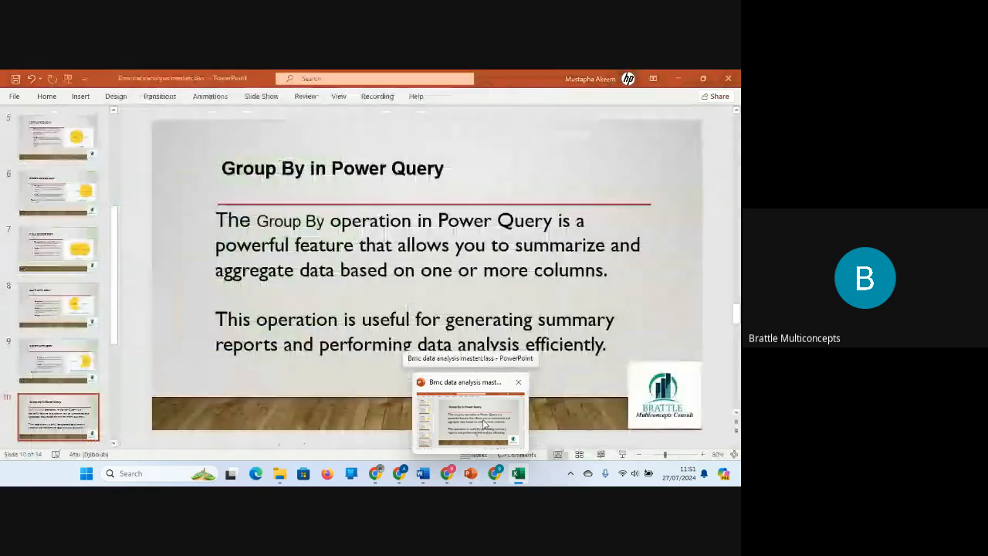
{"action": "left_click", "coordinate": [484, 408]}
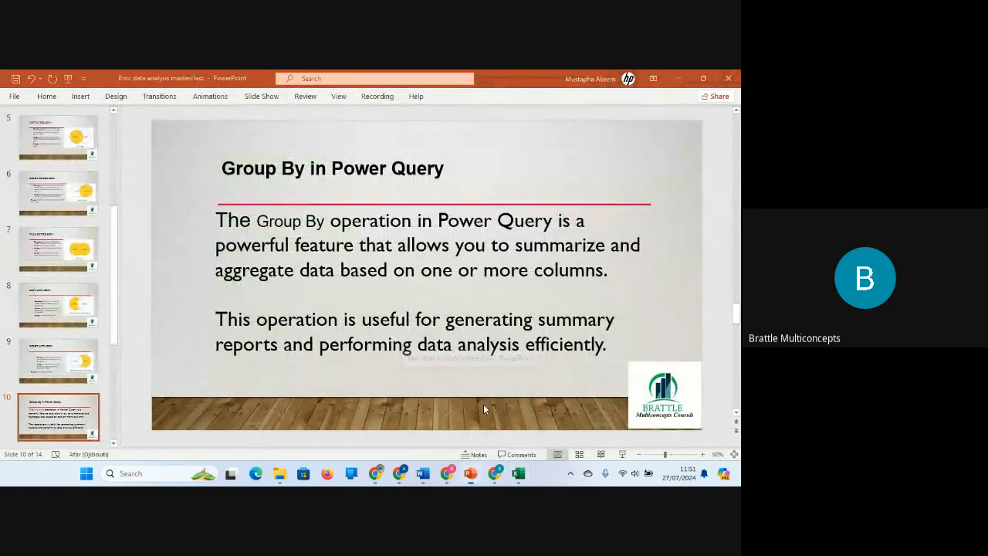